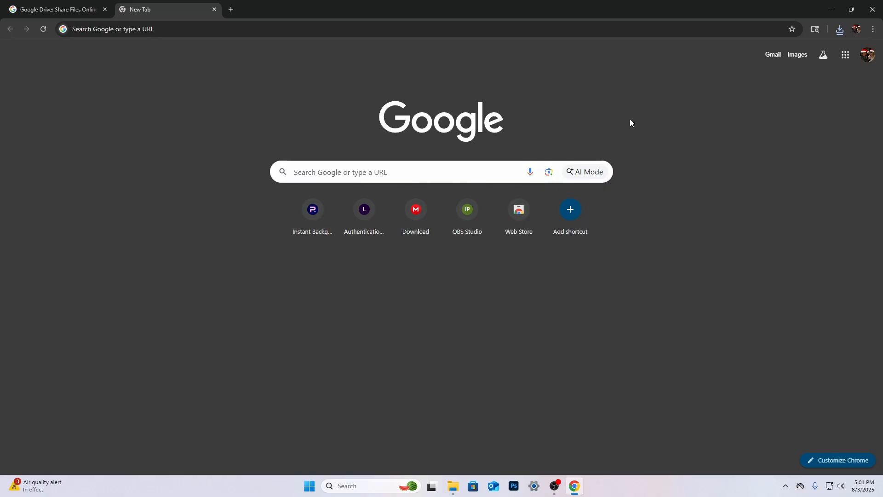
click(322, 216)
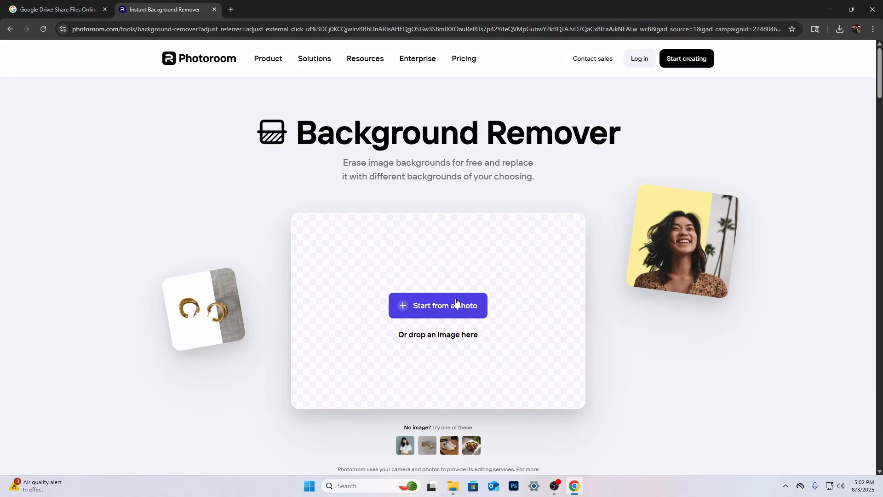
click(456, 302)
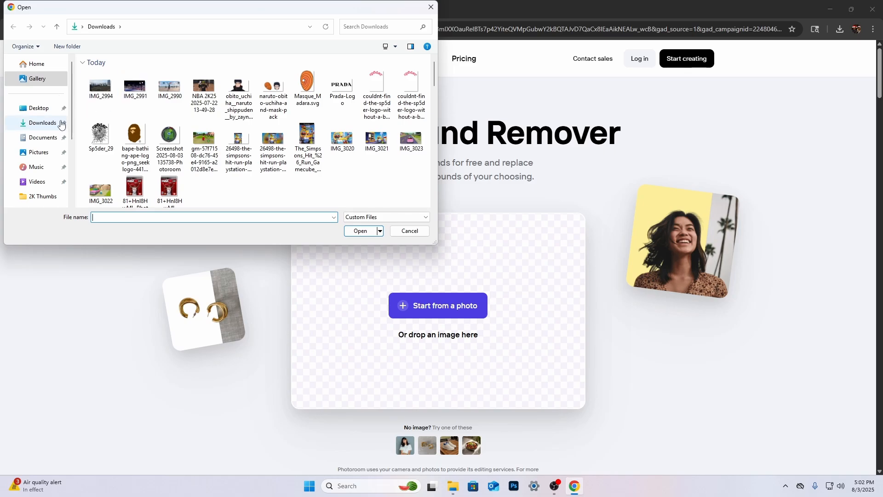
double_click(203, 87)
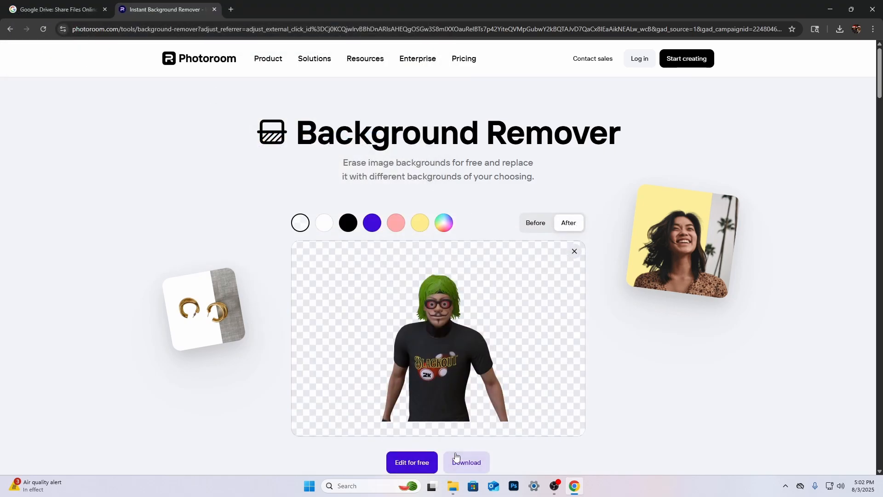
Download the player cutout with its background removed, and clear the image from the background remover
click(455, 461)
click(474, 405)
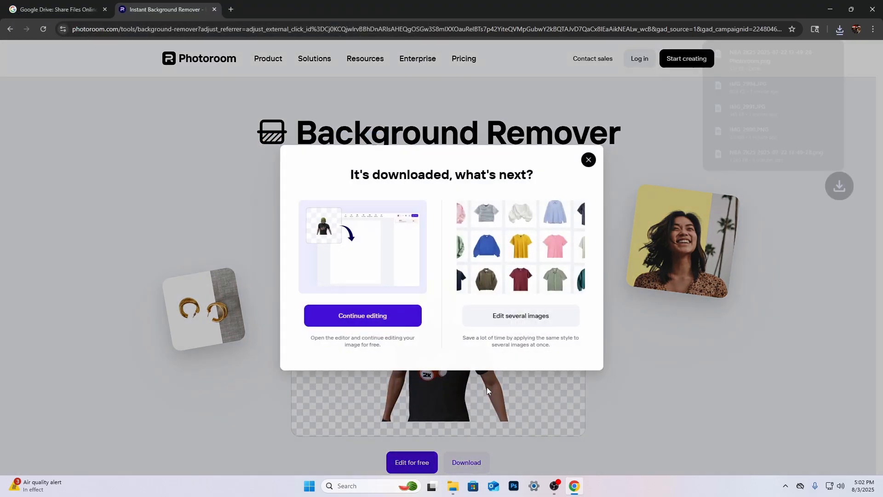
click(588, 160)
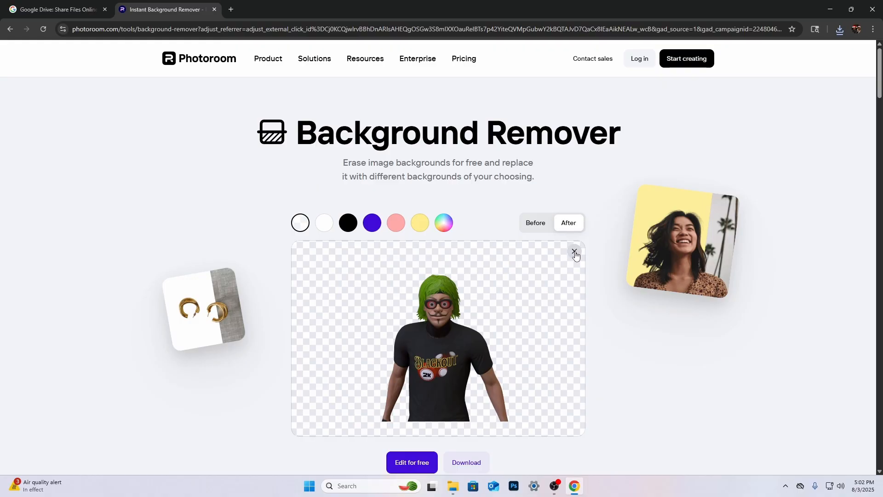
click(575, 254)
Search Google Images in a new tab for "bape logo png" and preview the brown ape head and Bape Sta logos
click(230, 9)
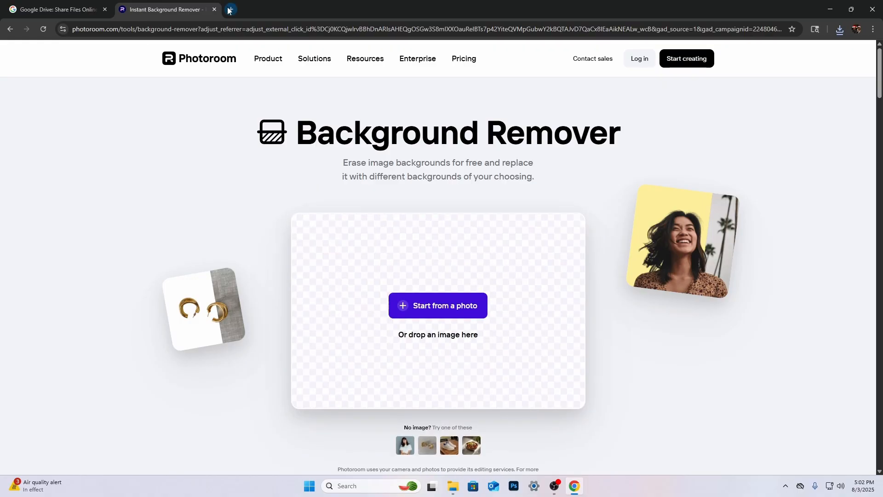
click(341, 179)
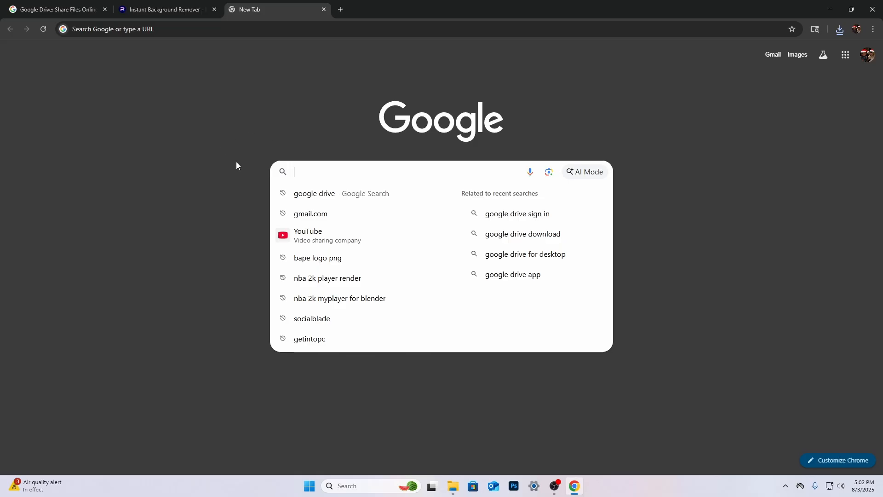
click(317, 258)
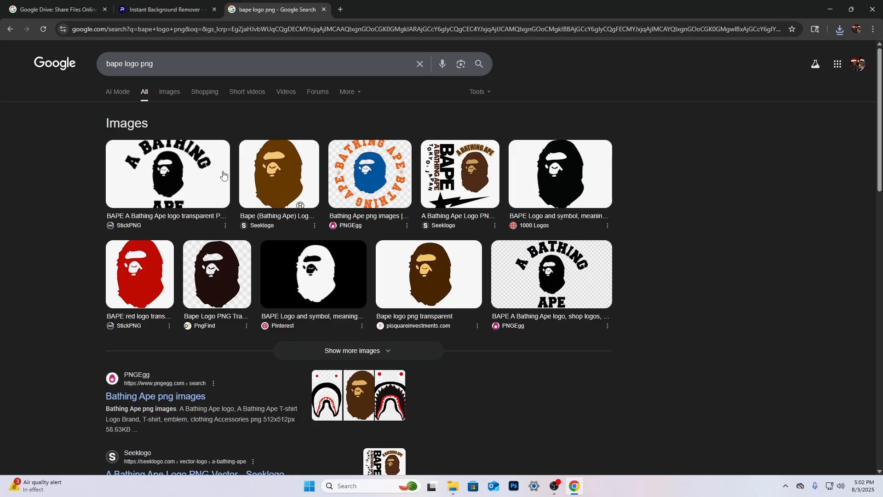
click(170, 92)
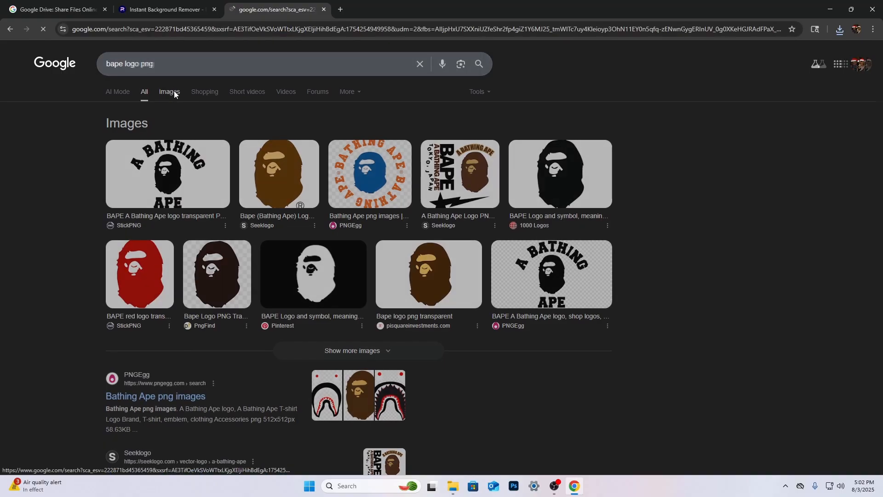
click(208, 193)
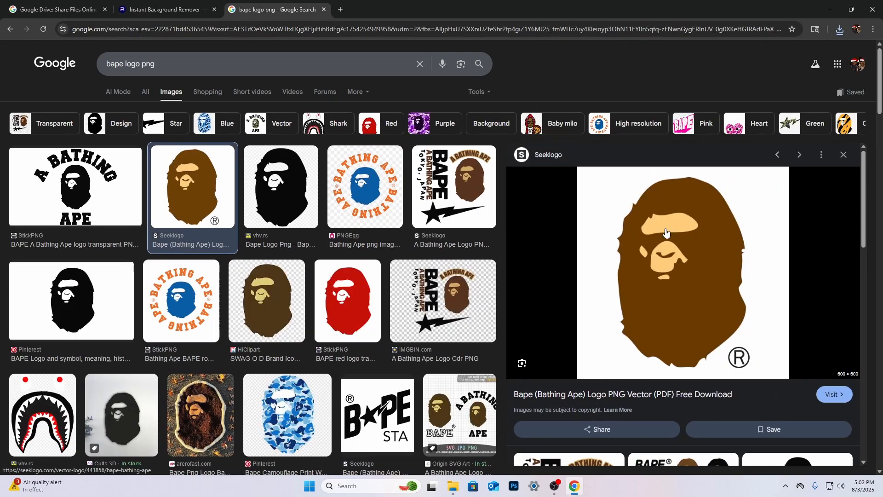
click(360, 413)
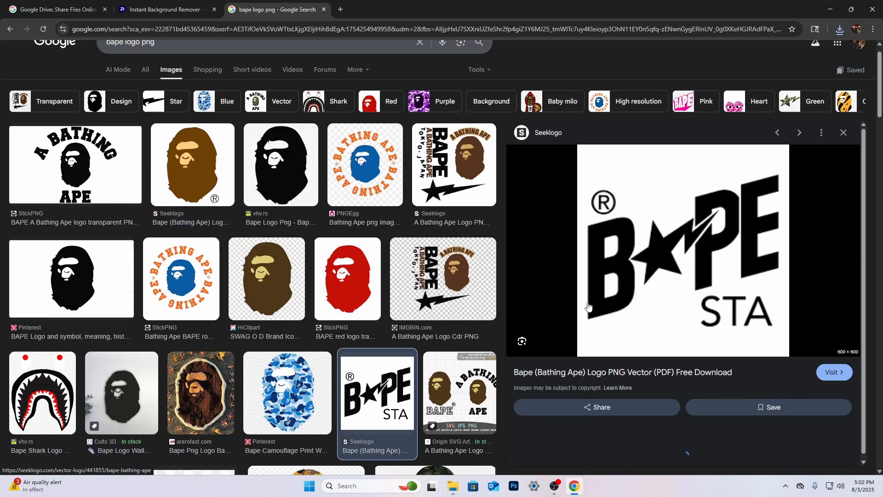
click(842, 133)
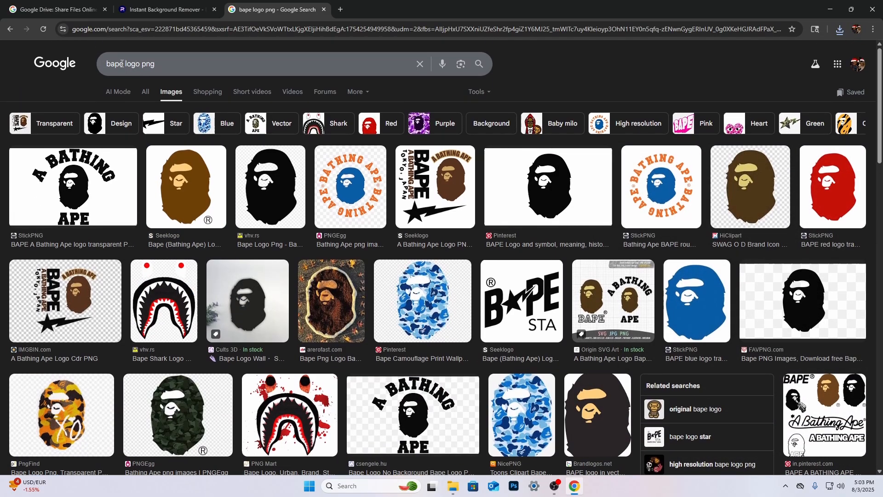
Search Google Images for "sp5der logo png" and preview the pink lettered logo with the web from Reddit
click(122, 64)
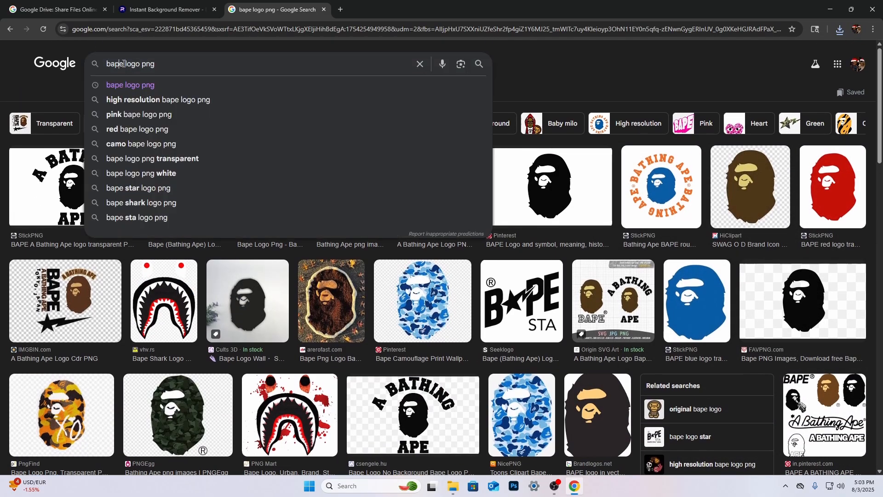
key(BackSpace)
key(BackSpace)
key(BackSpace)
key(BackSpace)
text(sp5d)
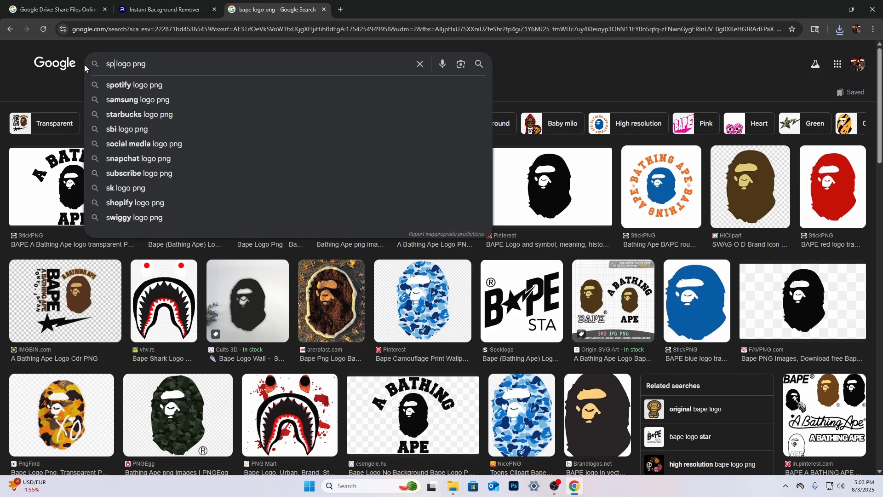
text(er)
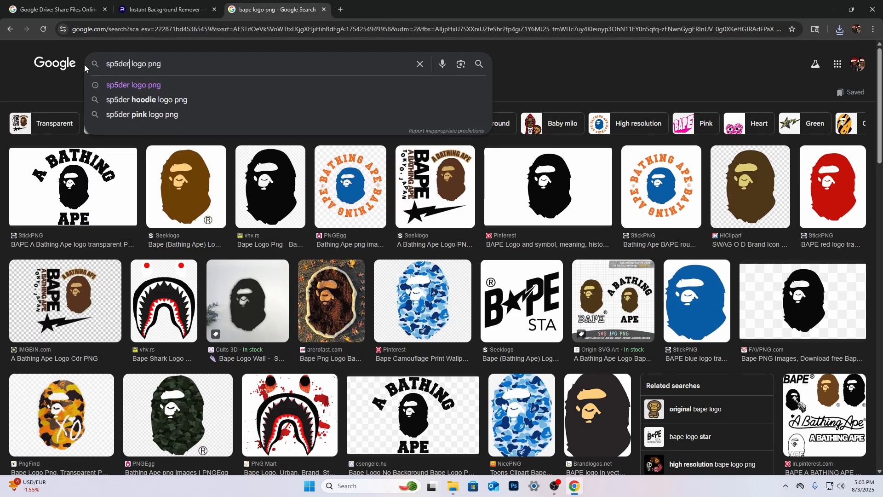
key(Return)
click(449, 295)
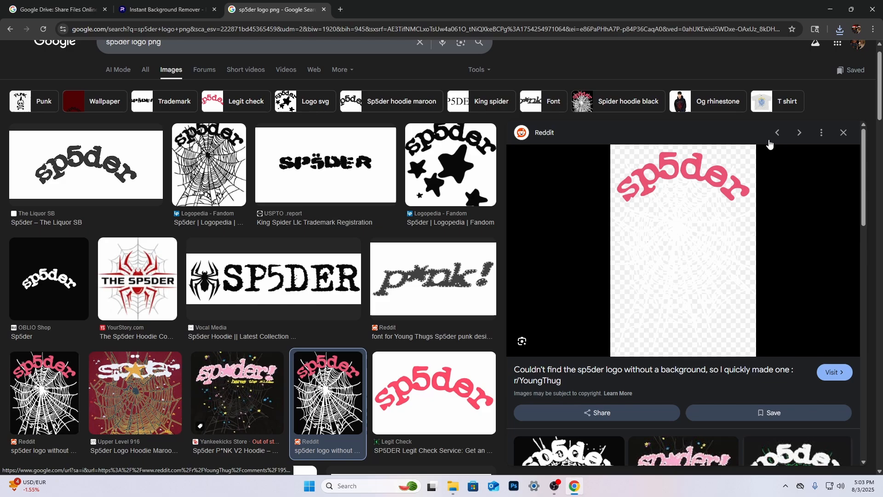
click(844, 133)
scroll(275, 71, up, 1)
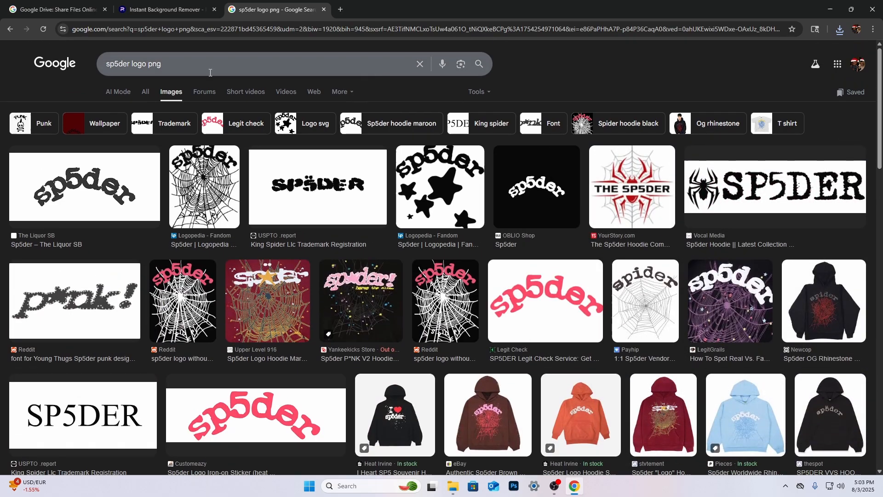
Search Google Images for "michael myers mask png logo png"
double_click(127, 63)
key(BackSpace)
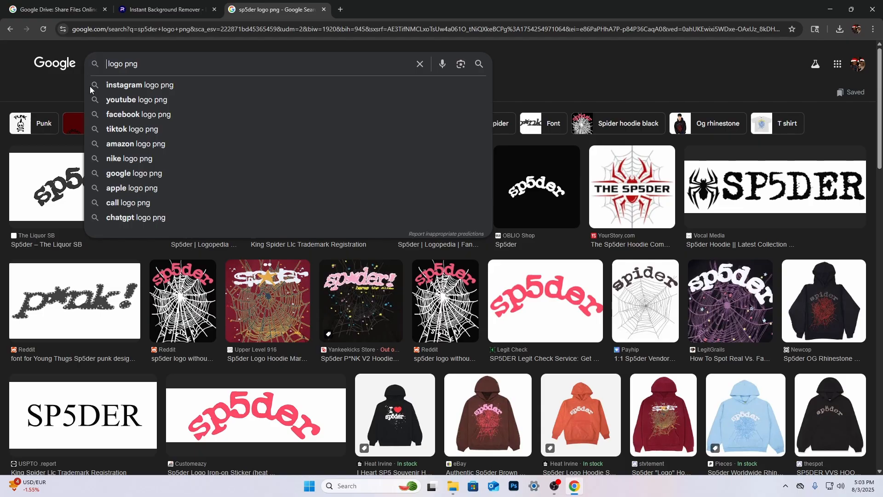
text(michael )
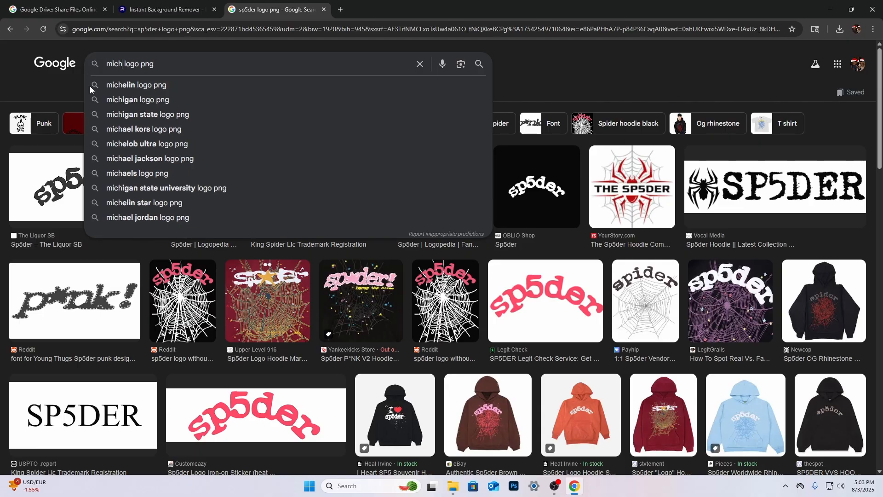
text(myers m)
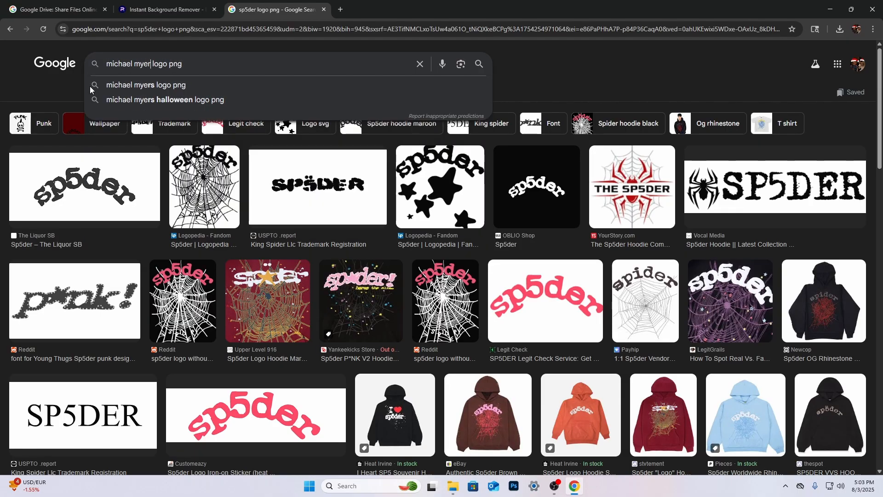
text(ask png)
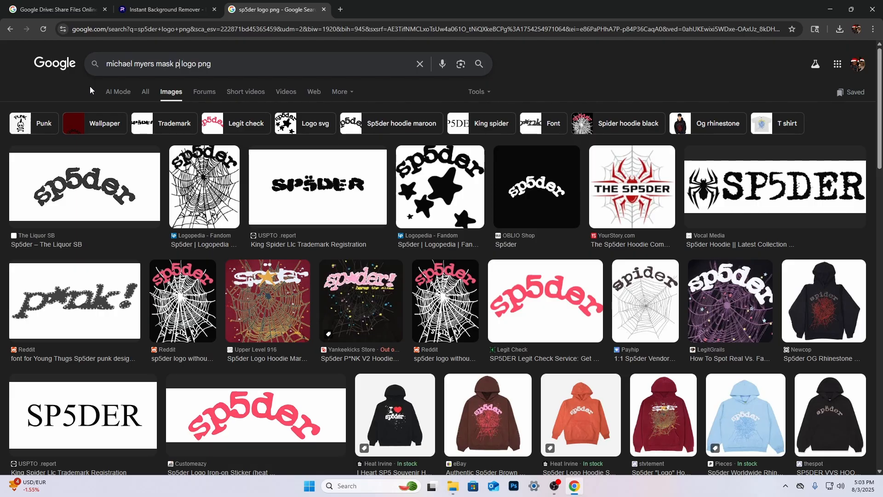
key(Return)
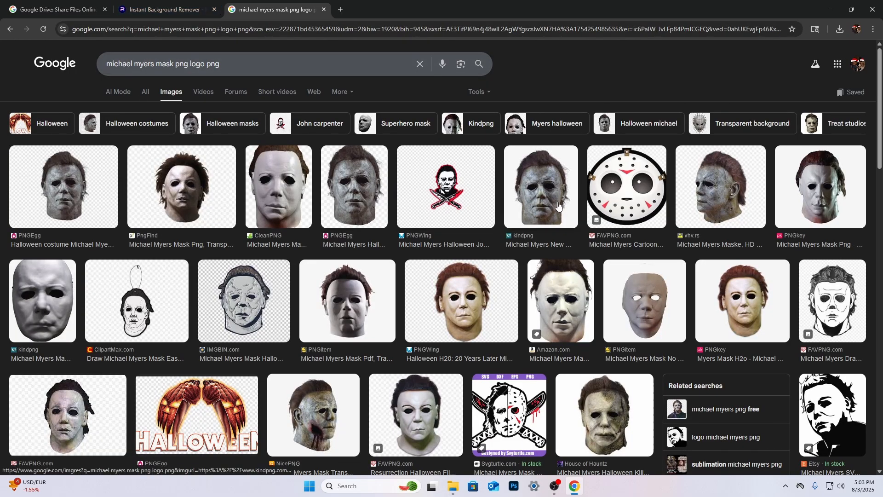
Save the kindpng Michael Myers New Mask image to Downloads as a PNG under its suggested name, and close its preview
click(543, 209)
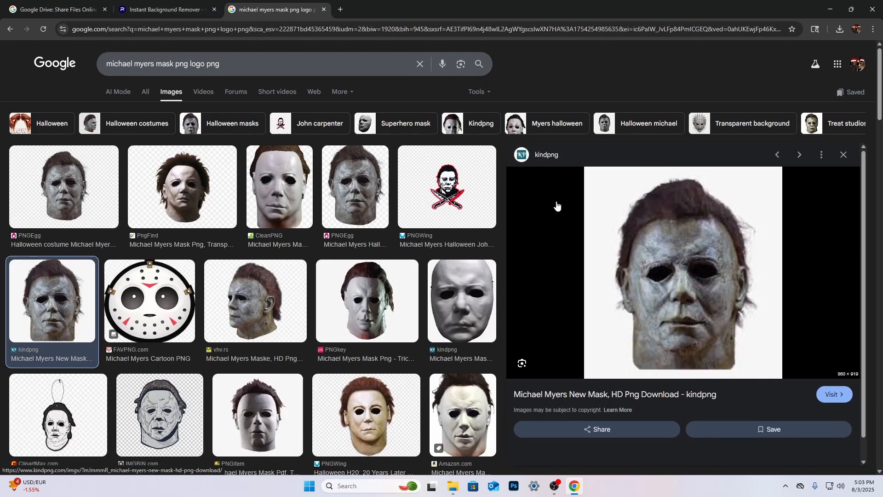
right_click(677, 266)
click(727, 389)
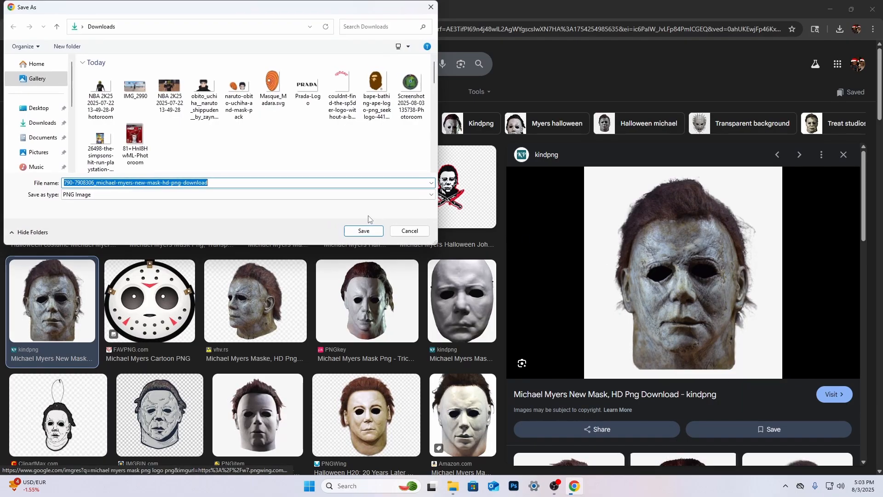
click(363, 231)
click(850, 157)
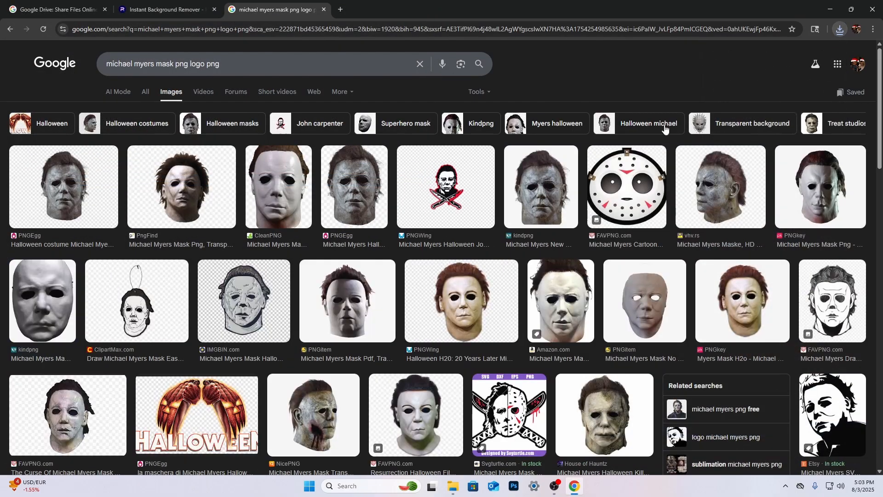
Remove the background from the saved Michael Myers mask image in Photoroom, download the cutout, and clear the image
click(165, 10)
click(427, 319)
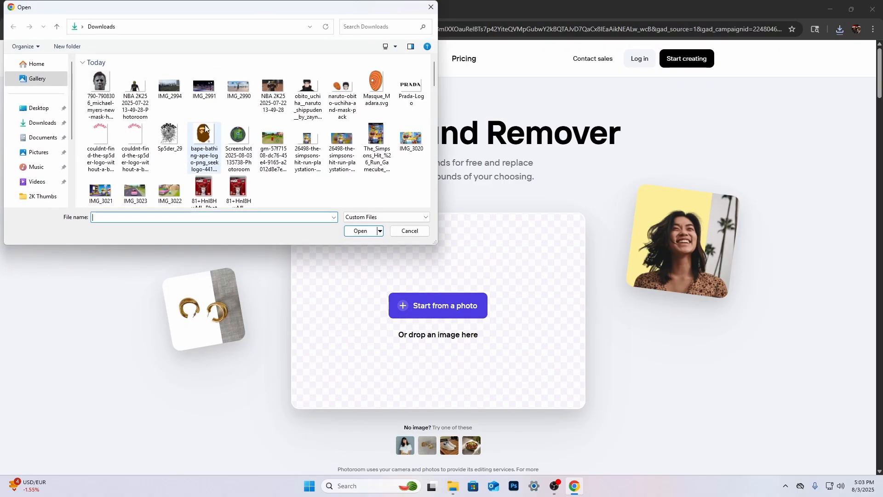
double_click(103, 93)
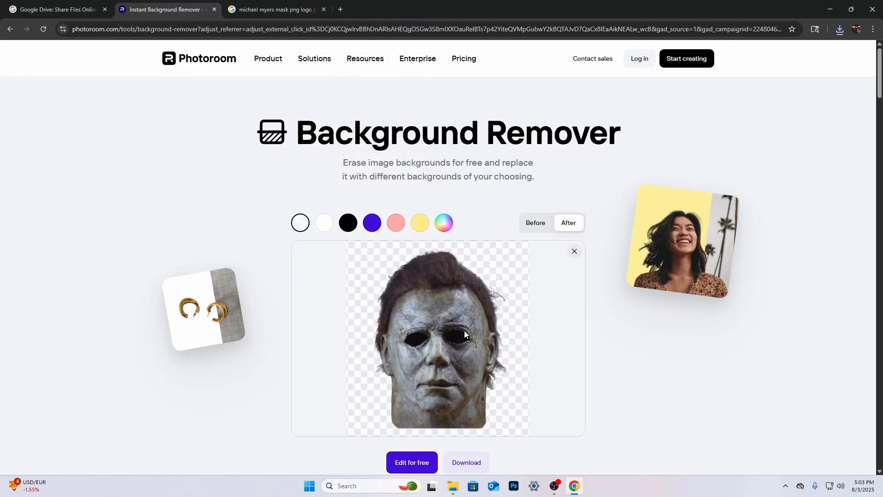
click(461, 459)
click(470, 417)
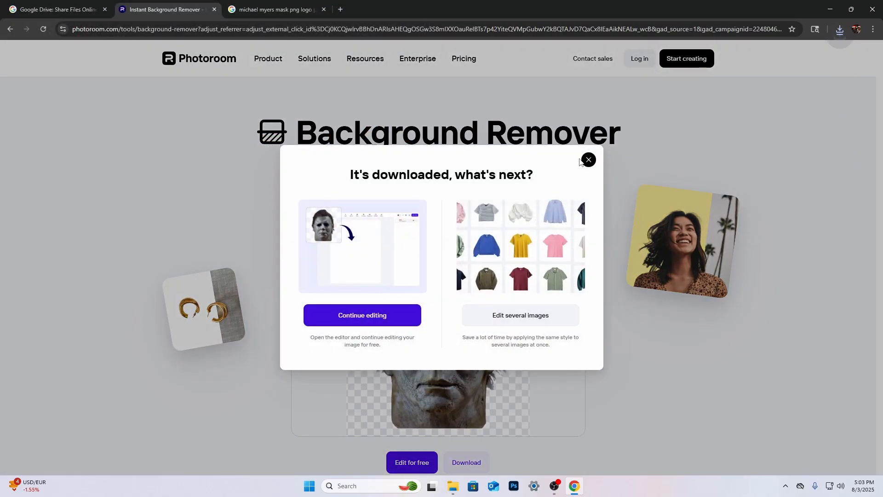
click(587, 158)
click(575, 252)
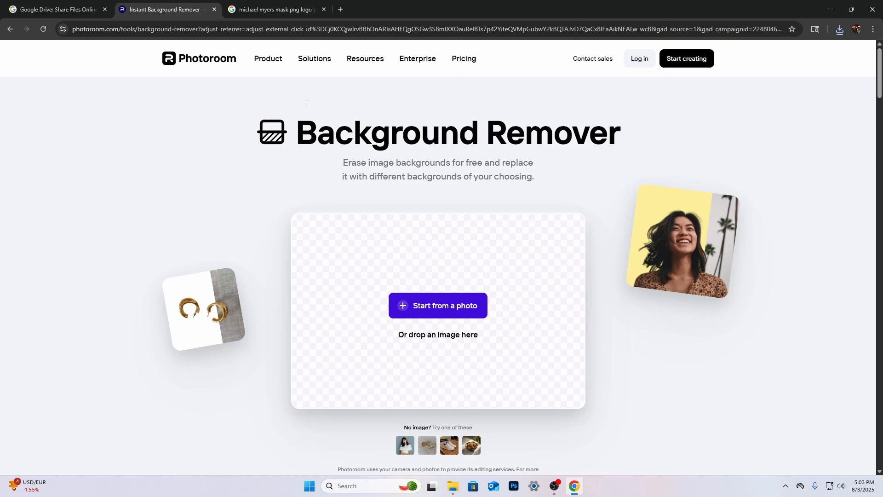
Return to the Google Images results and search for "glass shattering background"
click(294, 10)
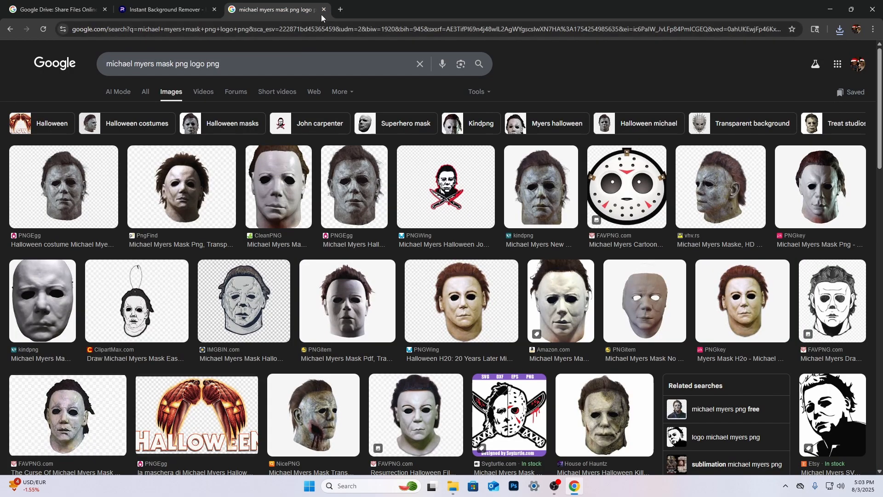
click(419, 65)
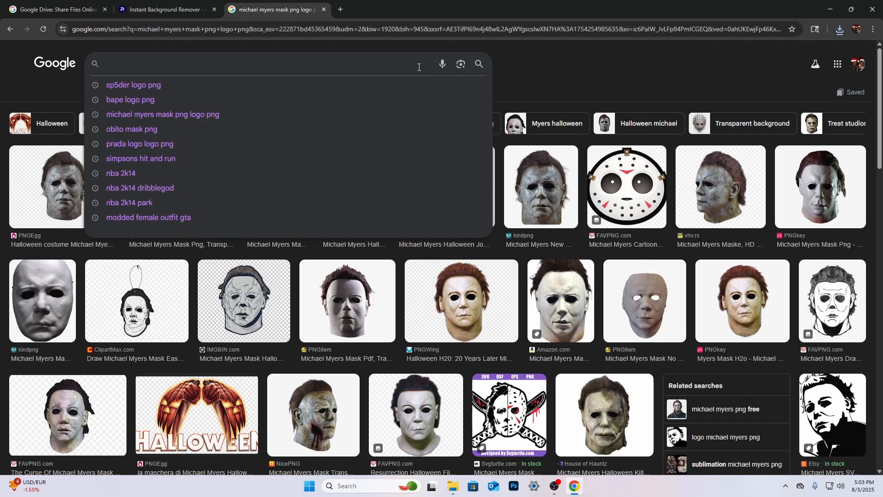
text(glas)
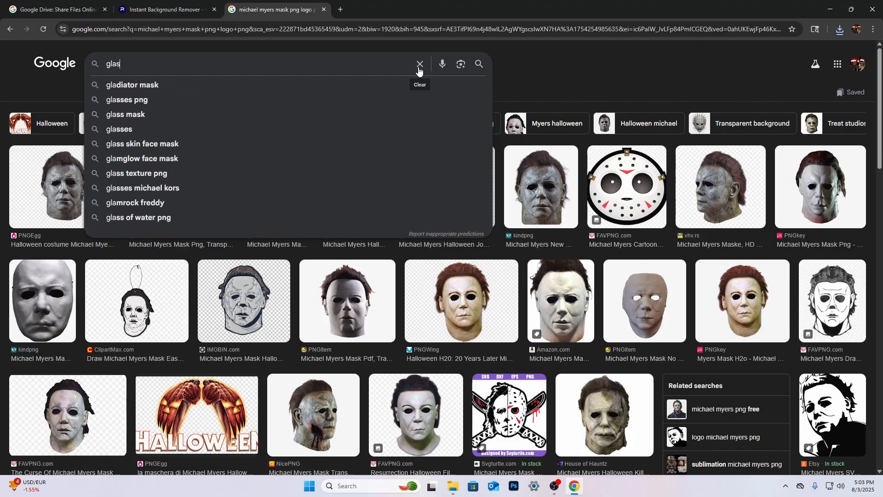
text(s shatter)
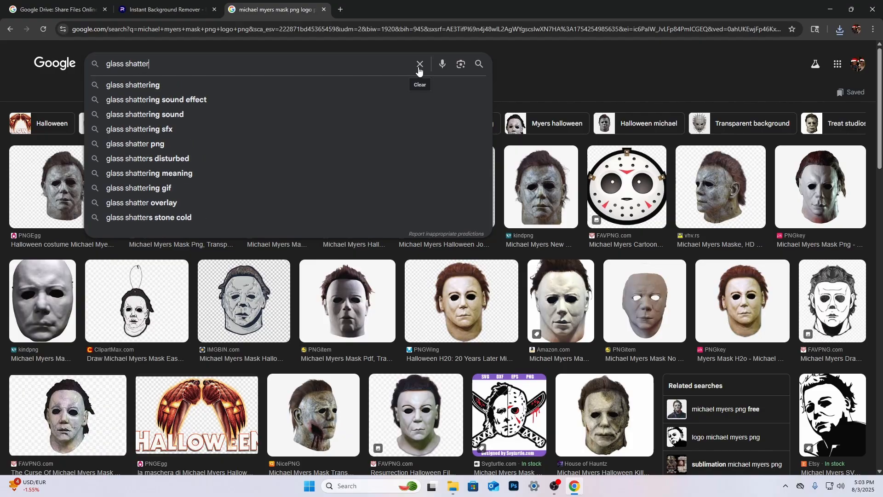
text(ing background)
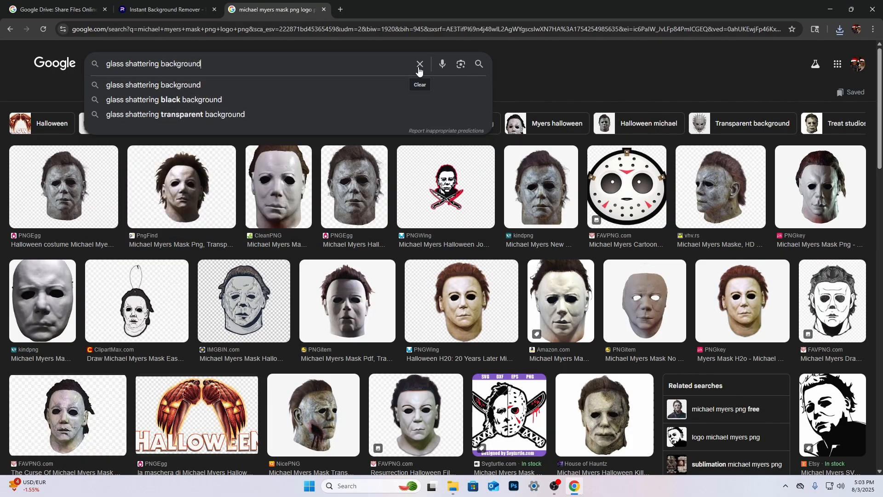
key(Return)
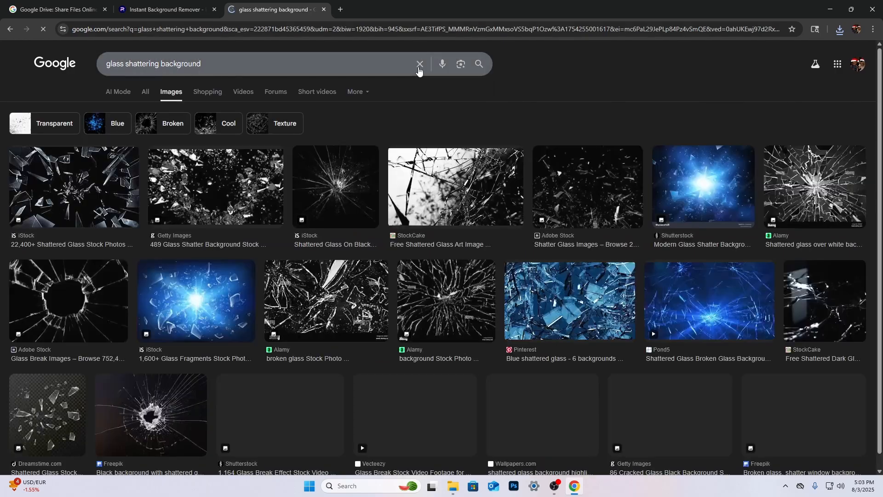
Save the iStock shattered glass image to Downloads as a JPEG under its suggested name, and close its preview
click(73, 189)
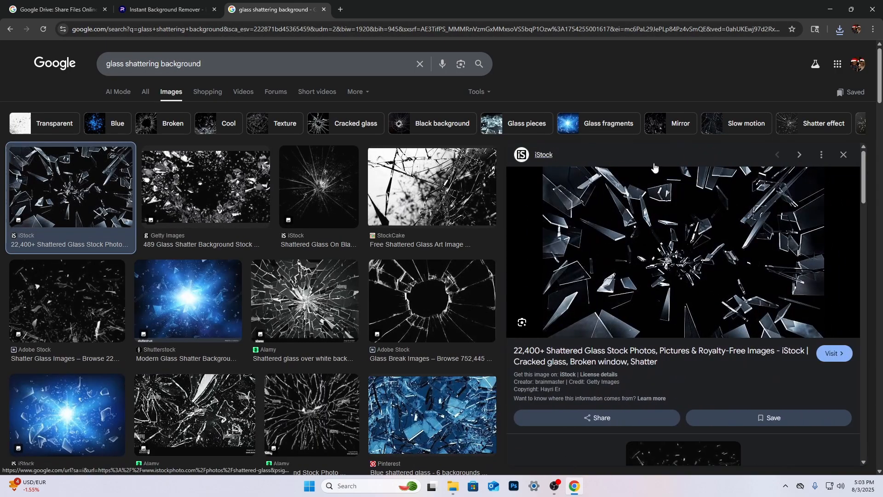
right_click(670, 216)
click(720, 341)
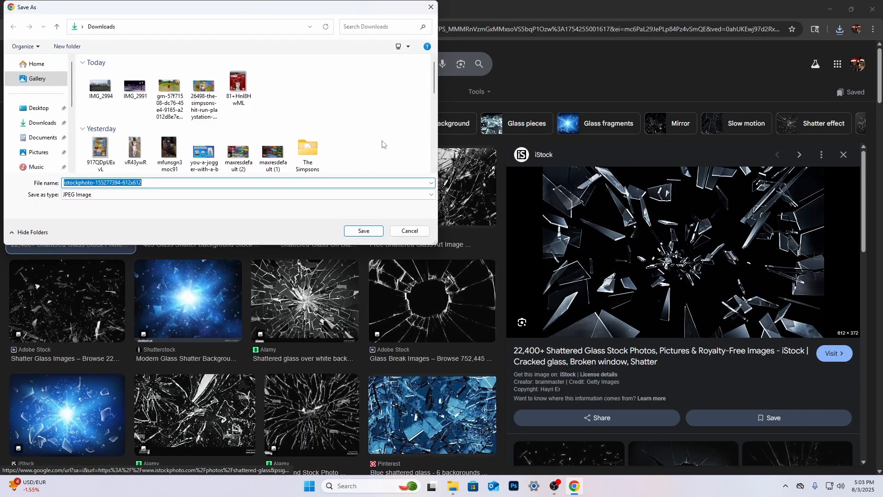
click(366, 231)
click(843, 154)
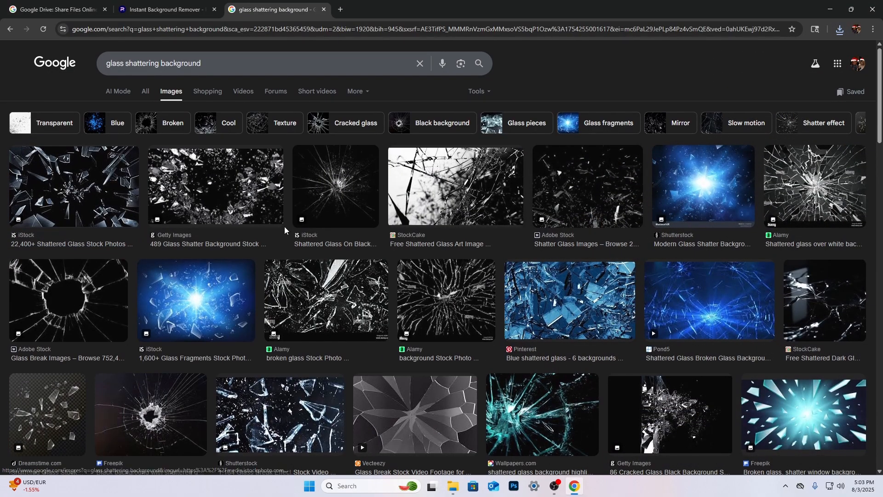
Close the browser, minimize OBS to clear the desktop, and start Photoshop, dismissing the plug-ins notice
scroll(285, 228, down, 4)
scroll(287, 230, down, 6)
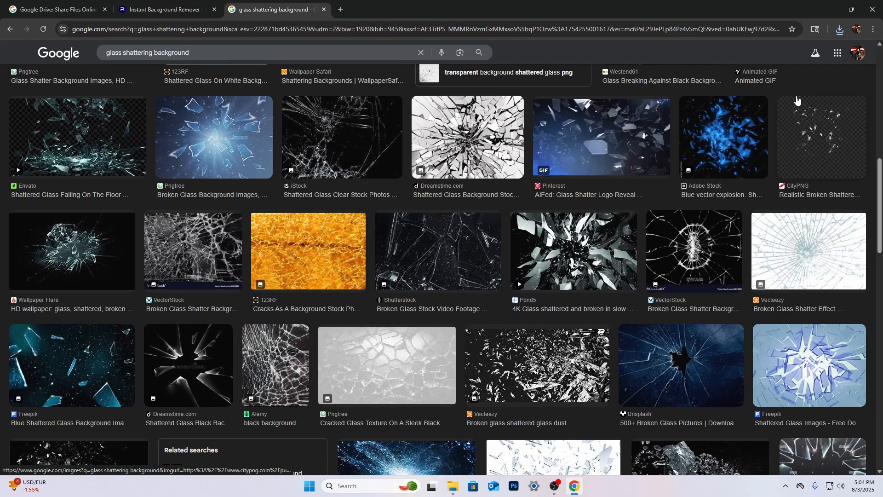
click(874, 9)
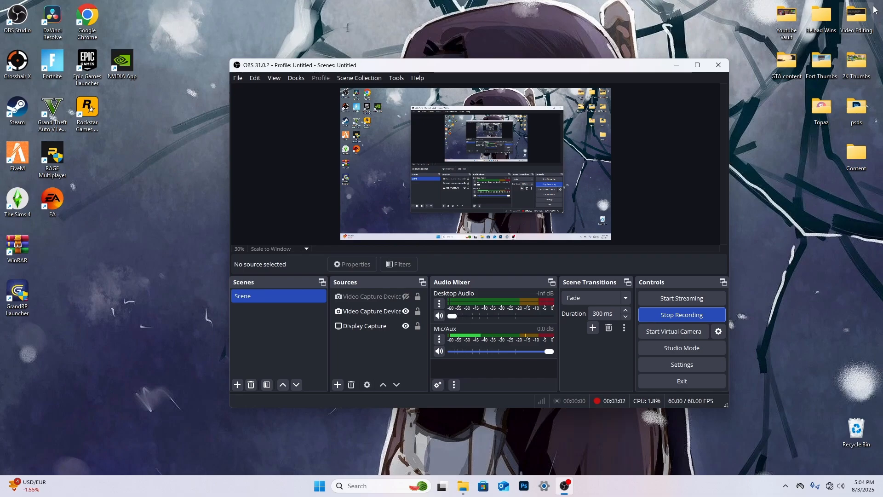
click(676, 66)
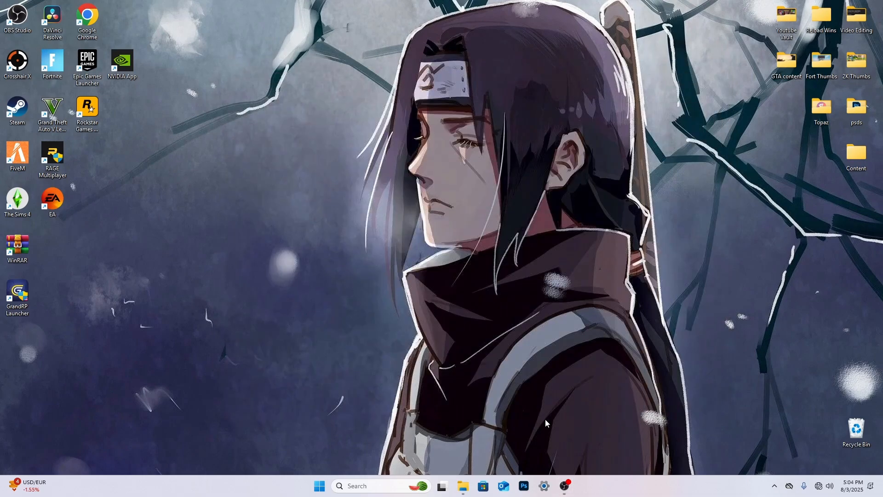
click(528, 491)
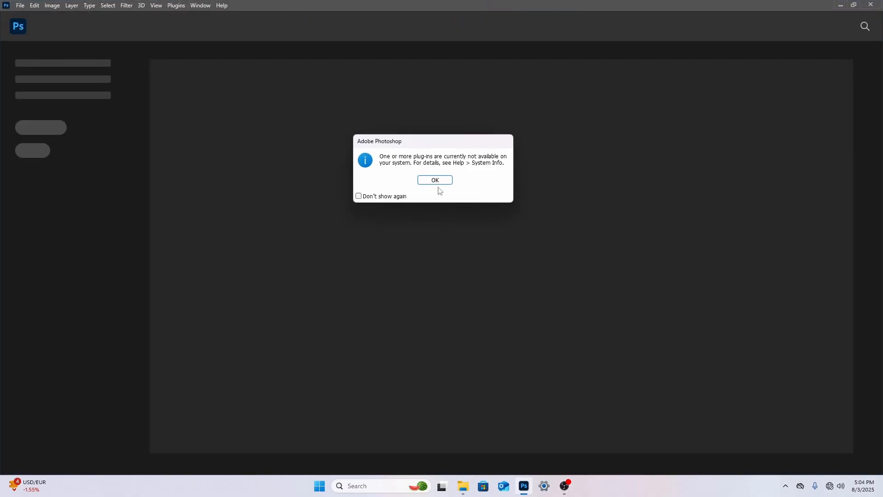
click(435, 181)
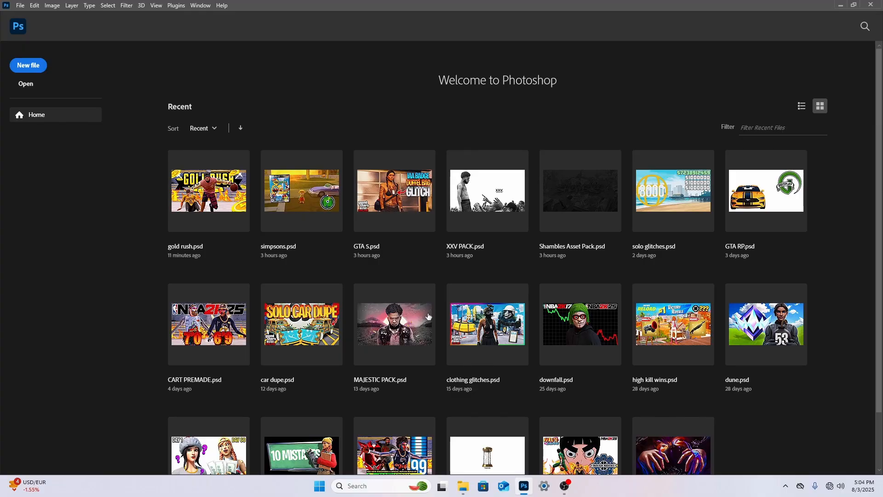
Open TIMELESS PACK from the psds folder on the Desktop
scroll(548, 352, down, 1)
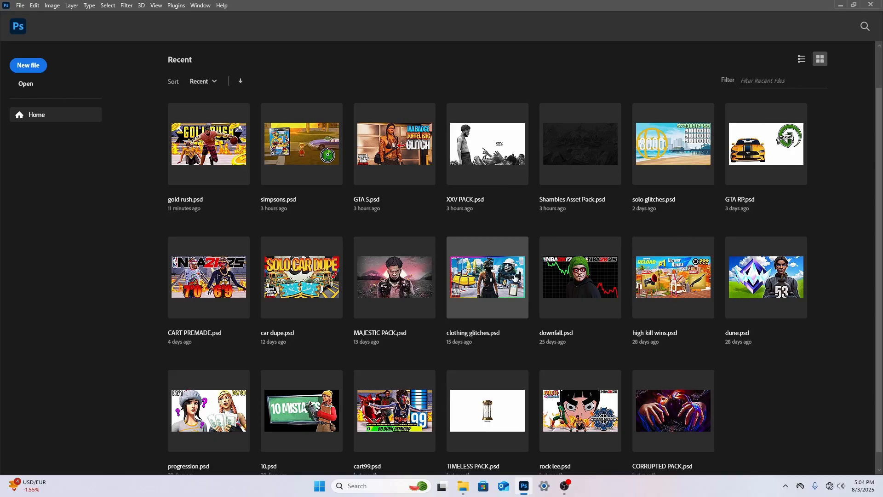
click(20, 5)
click(32, 27)
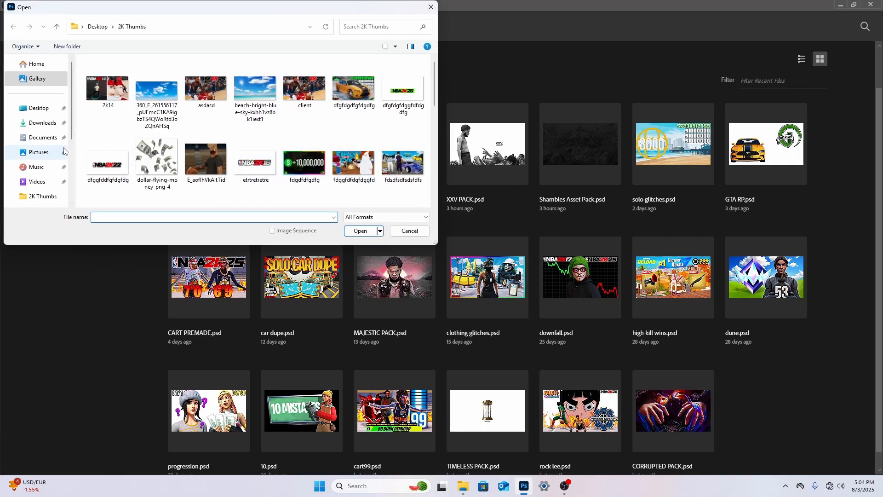
click(38, 108)
double_click(104, 113)
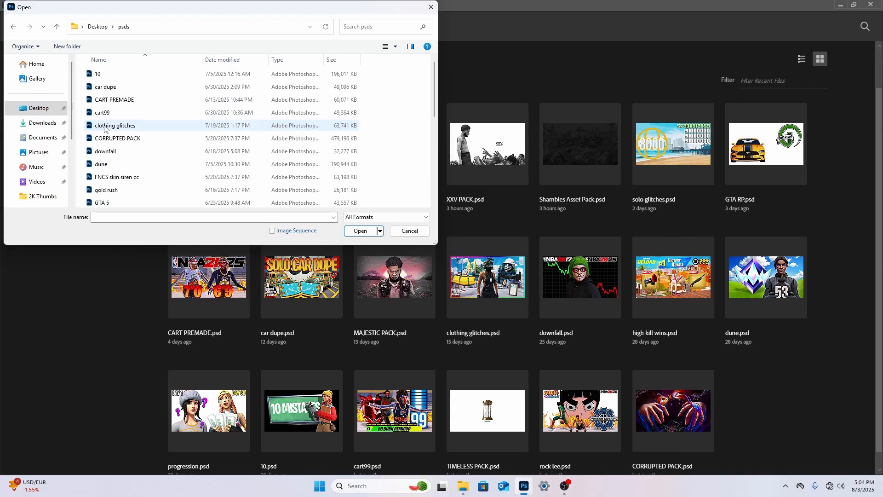
scroll(138, 152, down, 7)
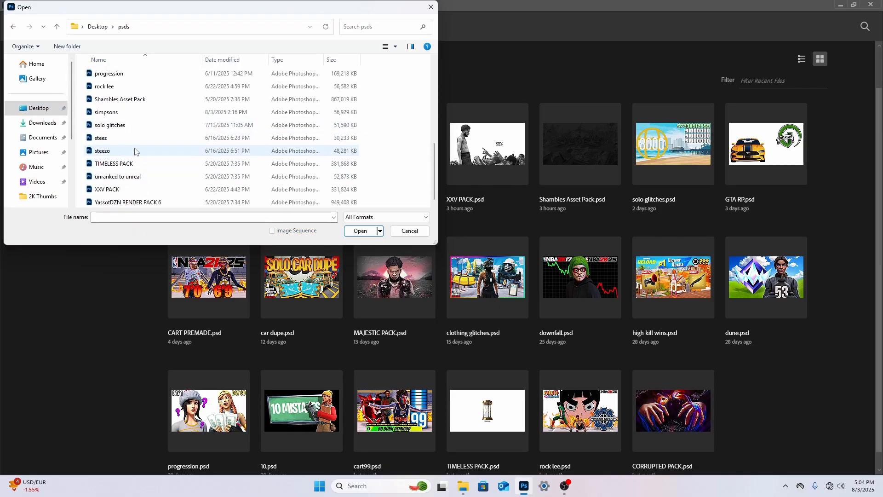
click(132, 165)
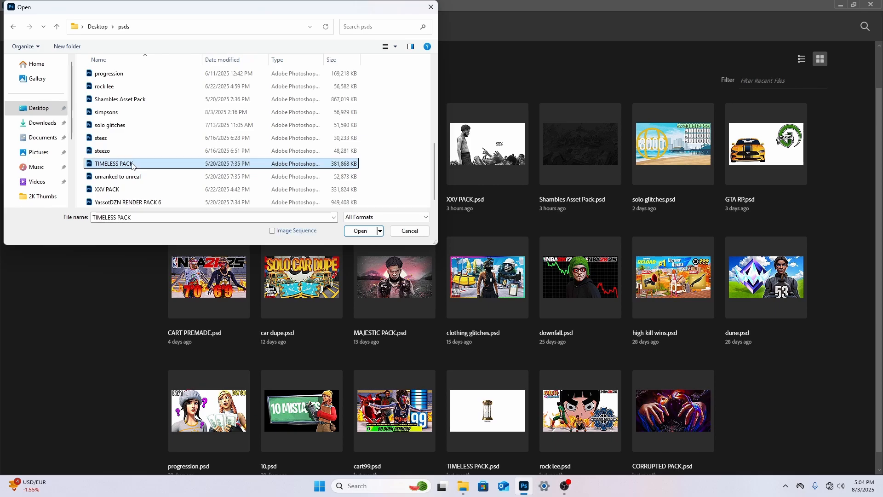
double_click(132, 164)
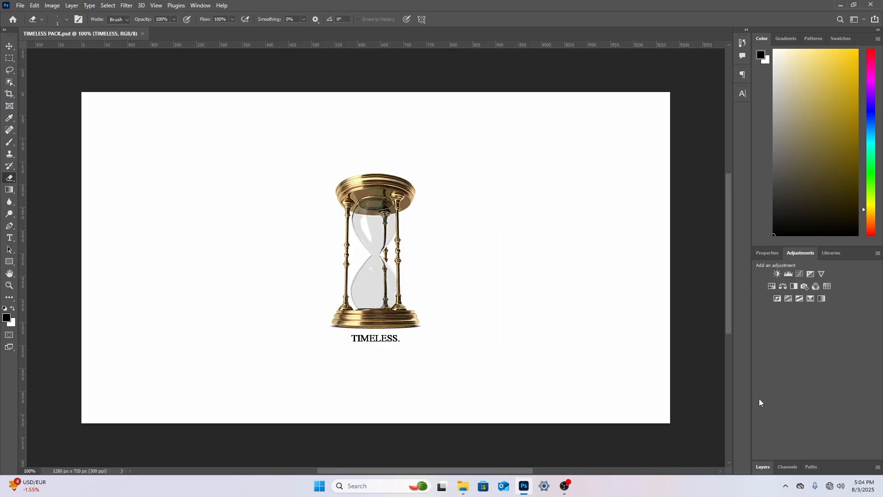
Reveal the layer list, hide the Cover layer, and expand the NBA2K group with its NBA2K Logos subgroup shown
click(764, 467)
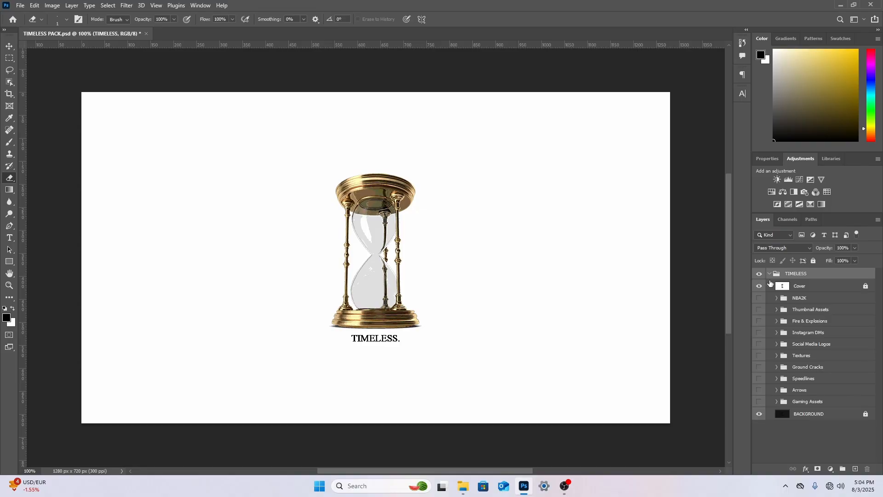
click(759, 286)
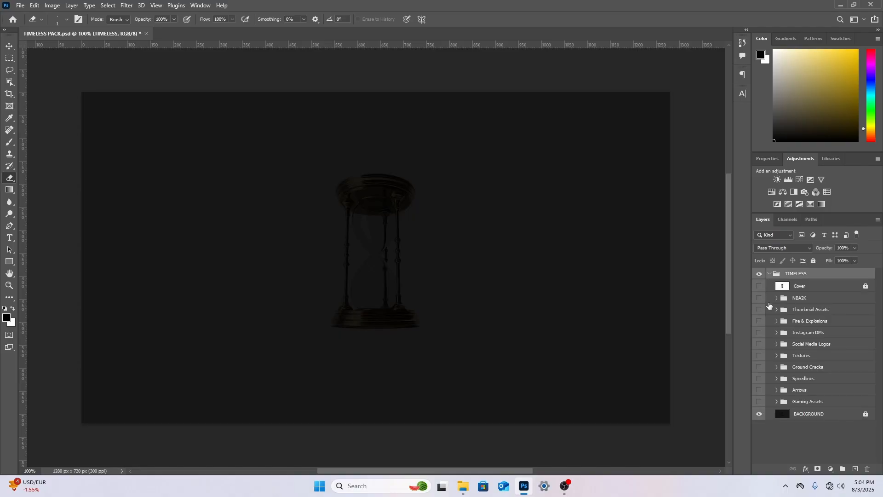
click(777, 298)
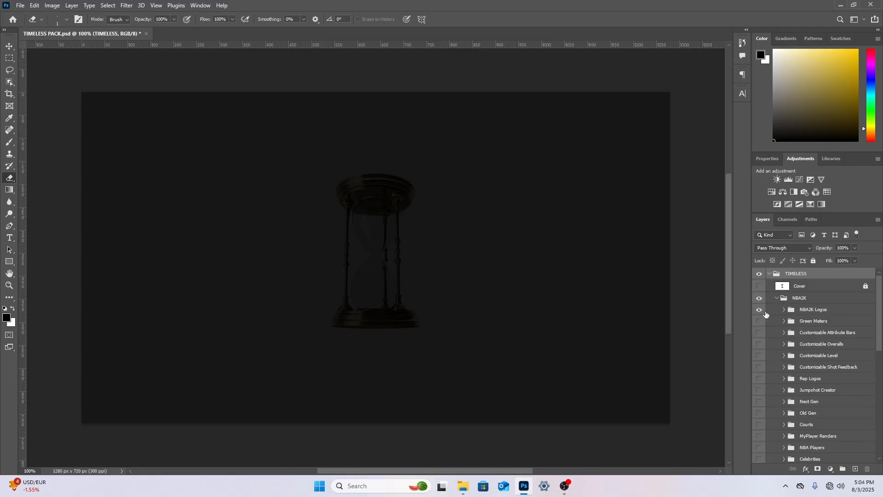
click(784, 310)
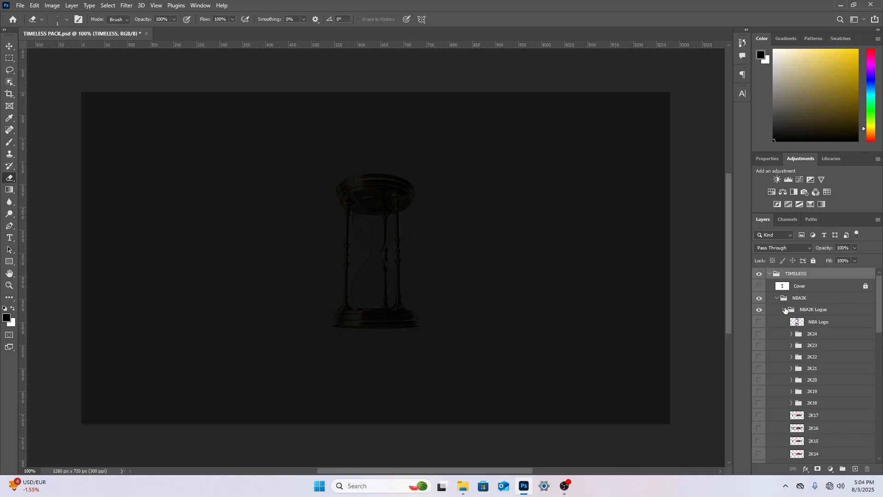
Preview the NBA Logo layer and the 2K24 through 2K18 logo groups, hiding each again
click(759, 322)
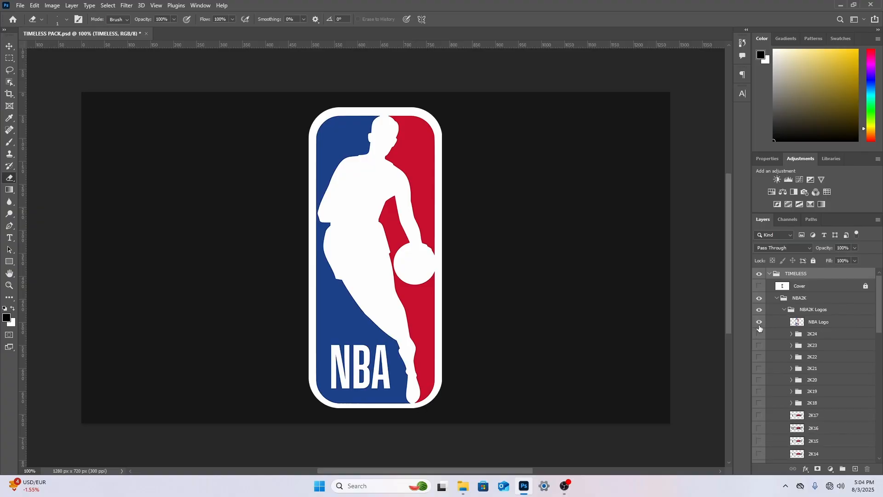
click(759, 325)
click(759, 334)
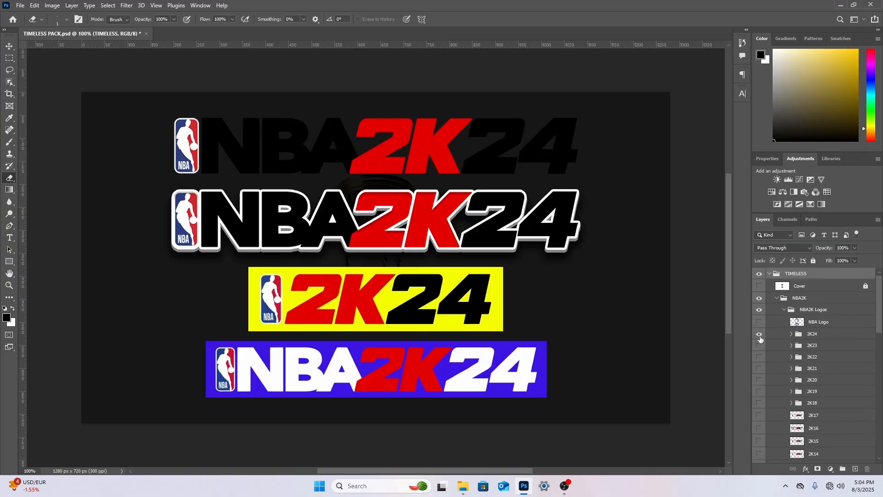
click(759, 335)
click(761, 347)
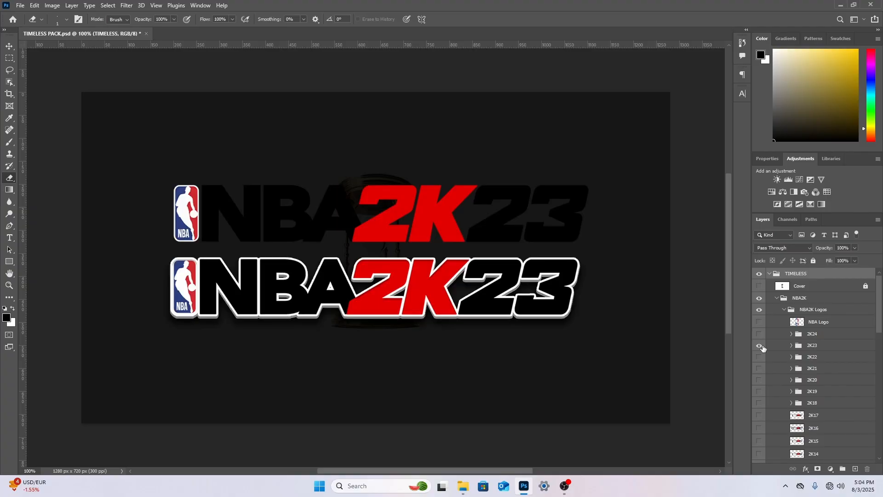
click(761, 358)
click(761, 347)
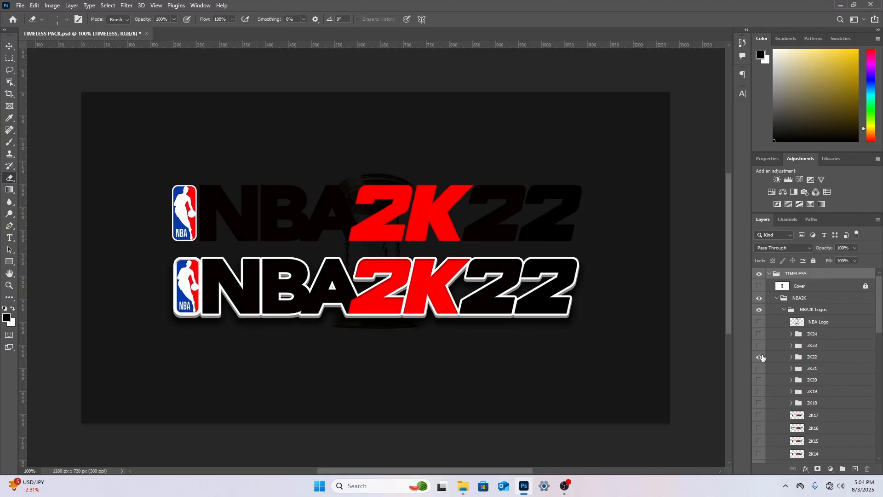
click(761, 357)
click(760, 369)
click(759, 379)
click(760, 380)
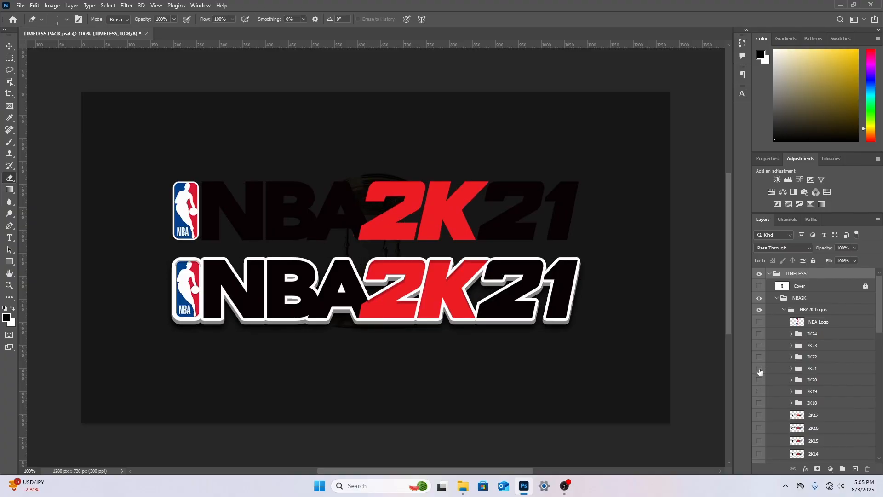
click(760, 370)
click(760, 392)
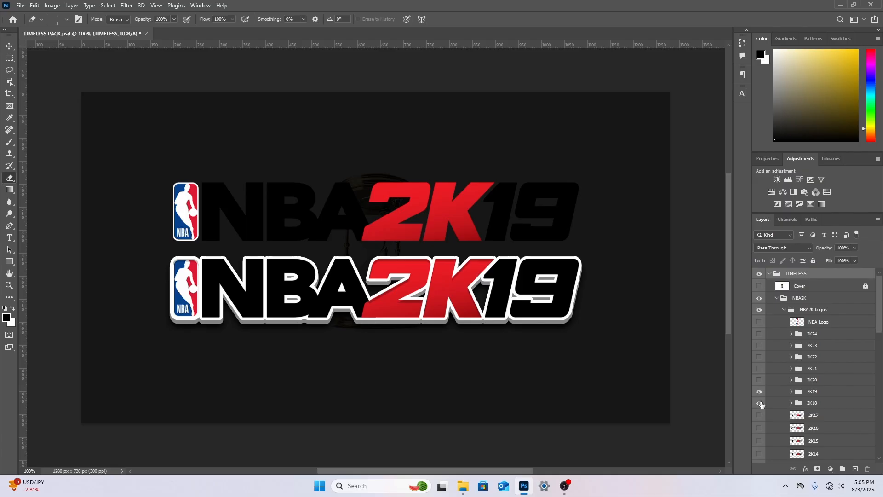
click(760, 403)
click(760, 392)
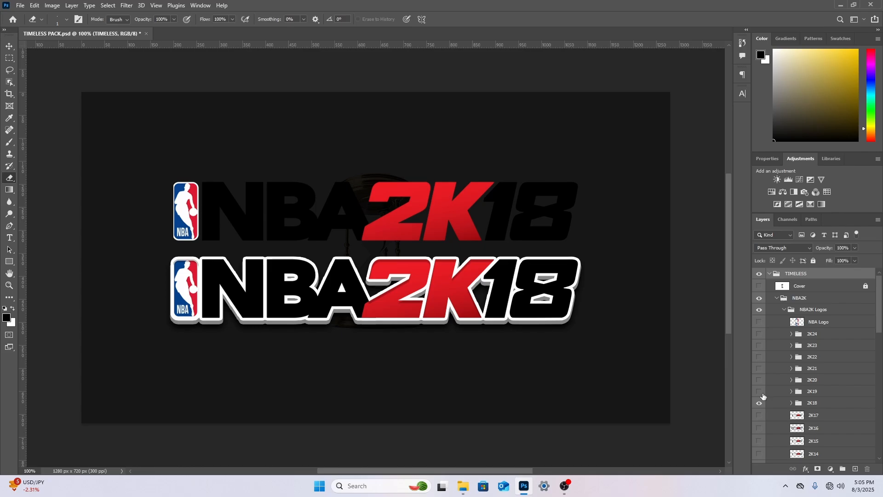
click(759, 402)
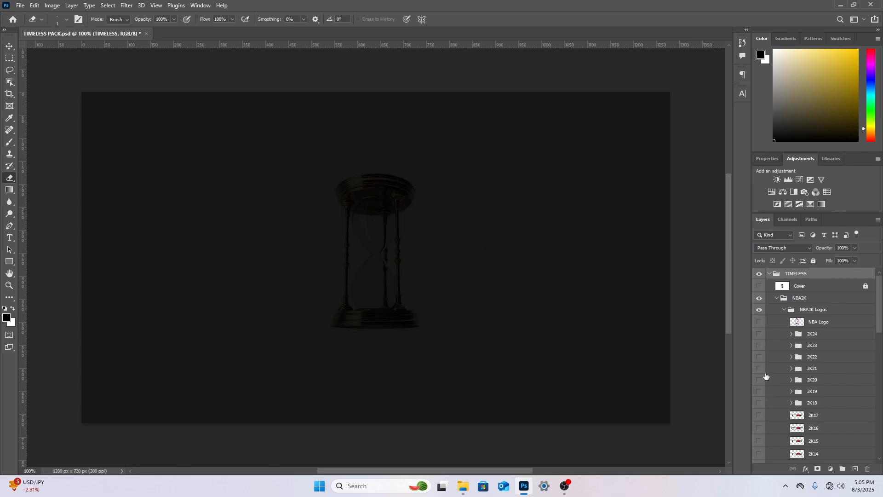
Expand the Customizable Attribute Bars group, preview its Bars subgroup, and collapse the group again
scroll(763, 387, down, 5)
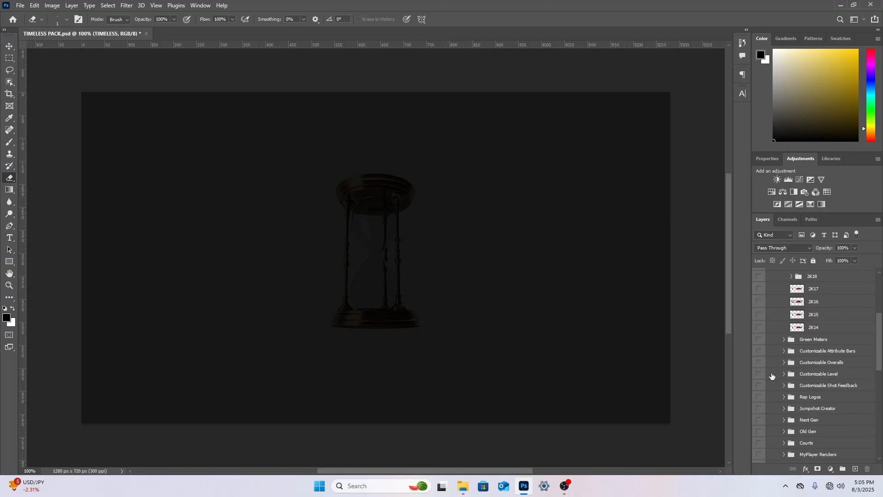
click(784, 352)
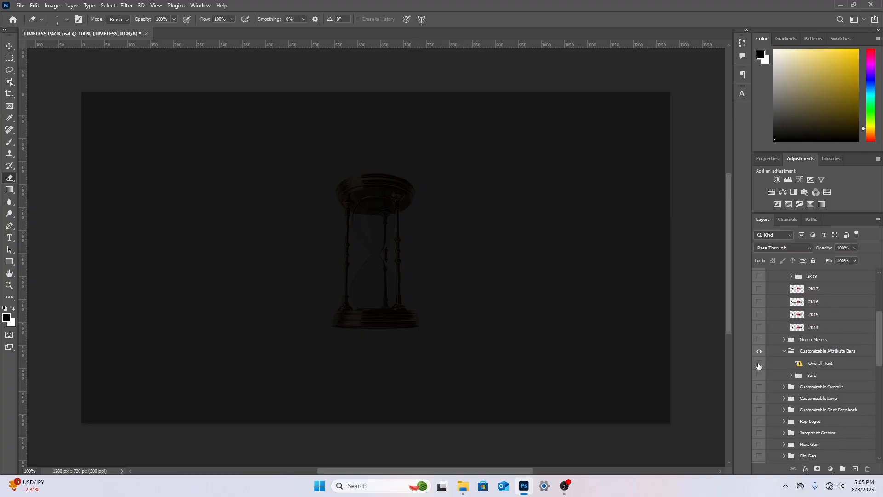
click(760, 375)
click(759, 375)
click(784, 351)
Toggle the visibility of the Customizable Shot Feedback, Rep Logos and Jumpshot Creator groups to check their contents
click(760, 385)
click(760, 385)
click(760, 396)
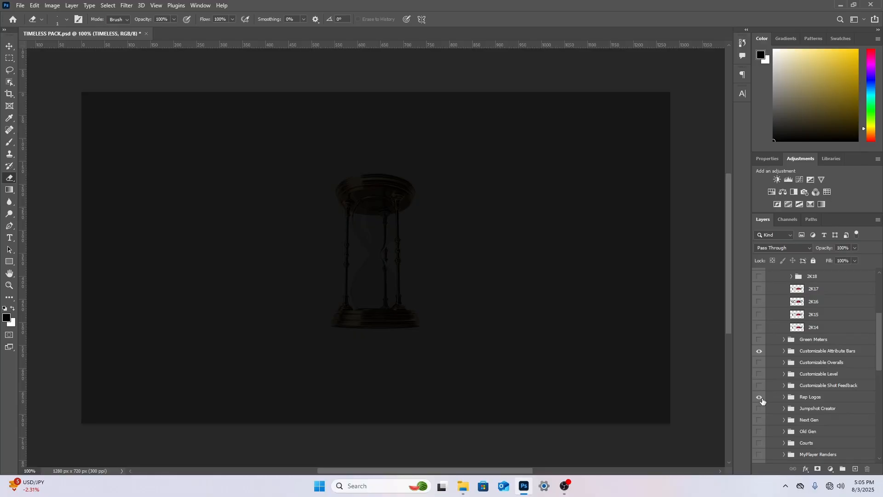
drag(761, 412, 761, 417)
click(760, 408)
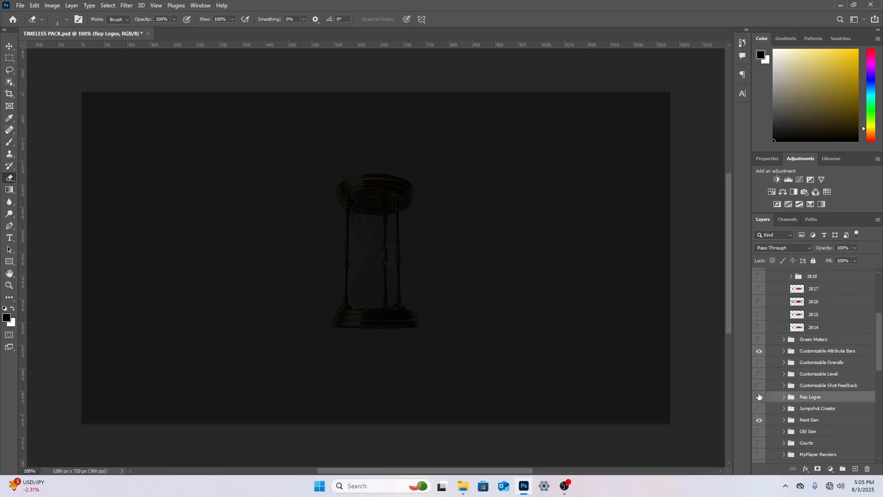
click(759, 397)
Preview the first background image in the Next Gen group, and close TIMELESS PACK.psd without saving changes
click(784, 419)
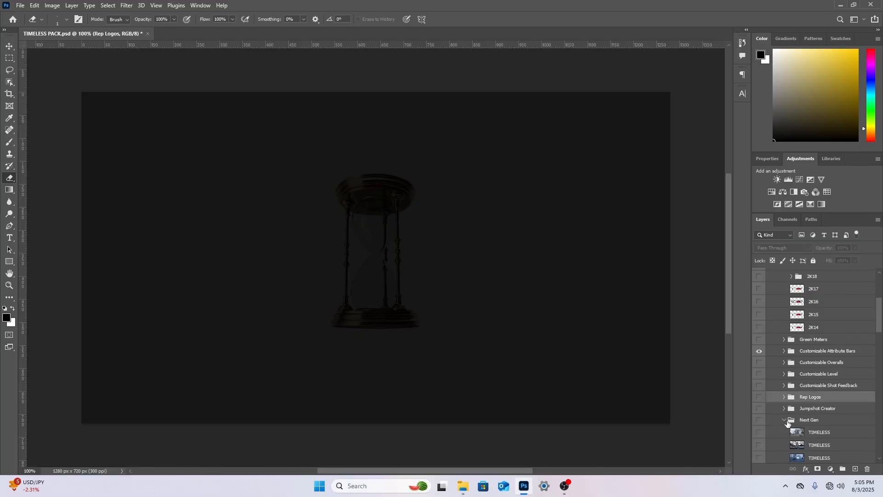
click(788, 422)
click(759, 433)
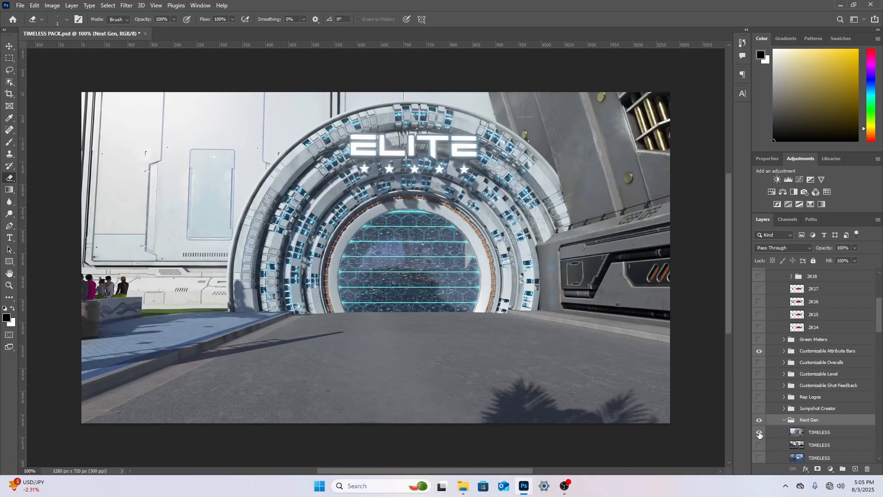
click(759, 433)
click(759, 419)
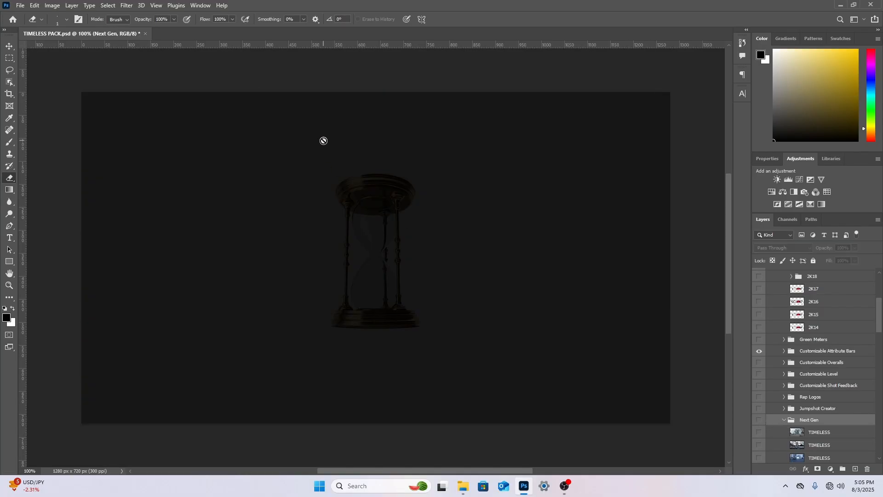
click(145, 34)
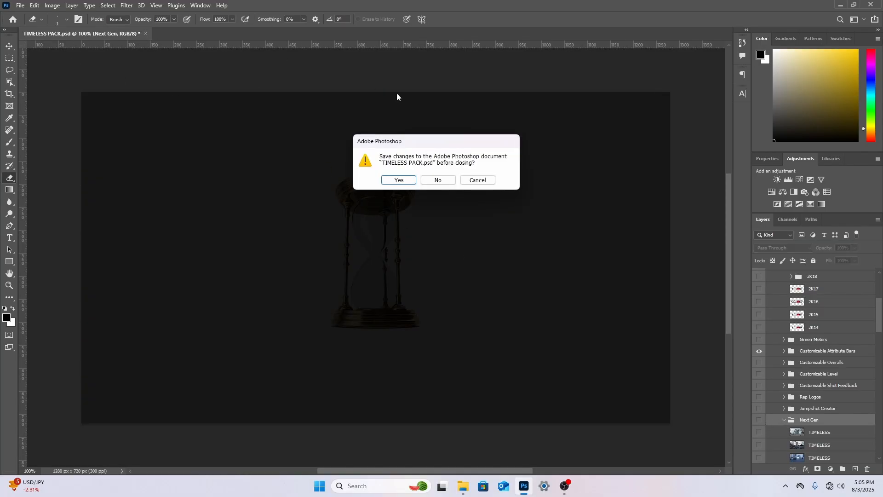
click(438, 180)
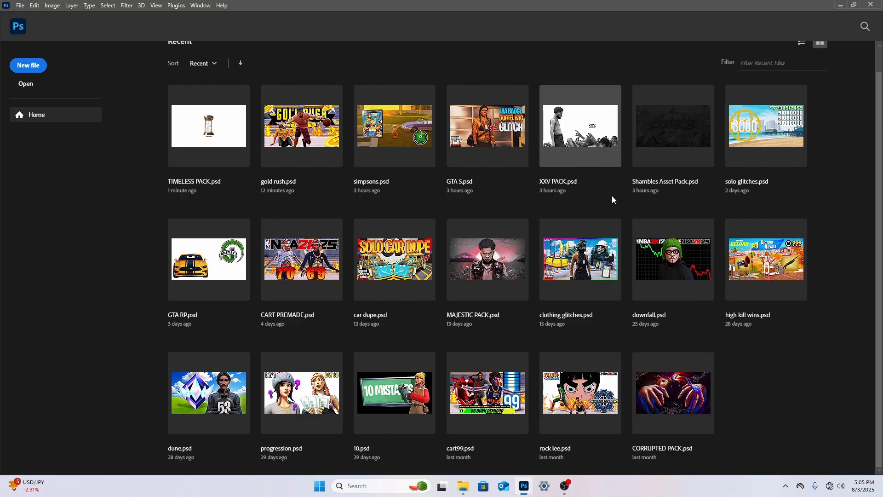
Open downfall.psd from the recent files and hide all of its visible layers to clear the canvas
click(655, 254)
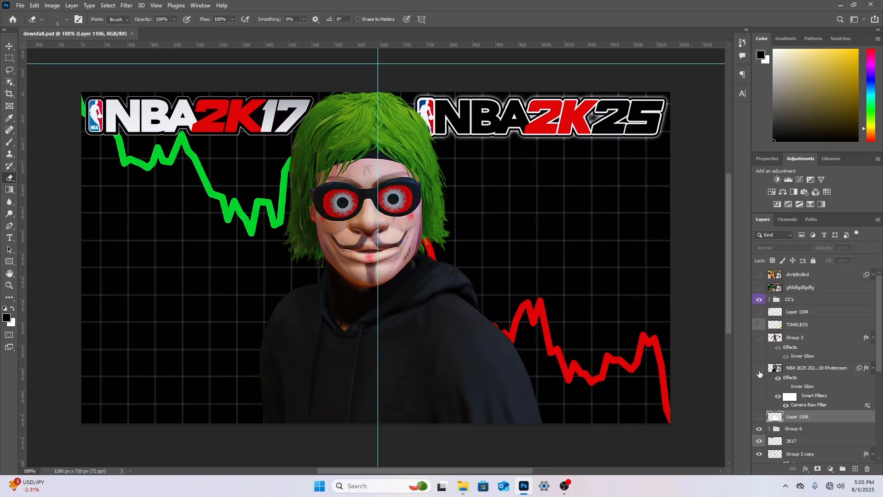
scroll(760, 382, down, 1)
drag(759, 414, 760, 439)
scroll(765, 409, down, 7)
drag(760, 380, 759, 394)
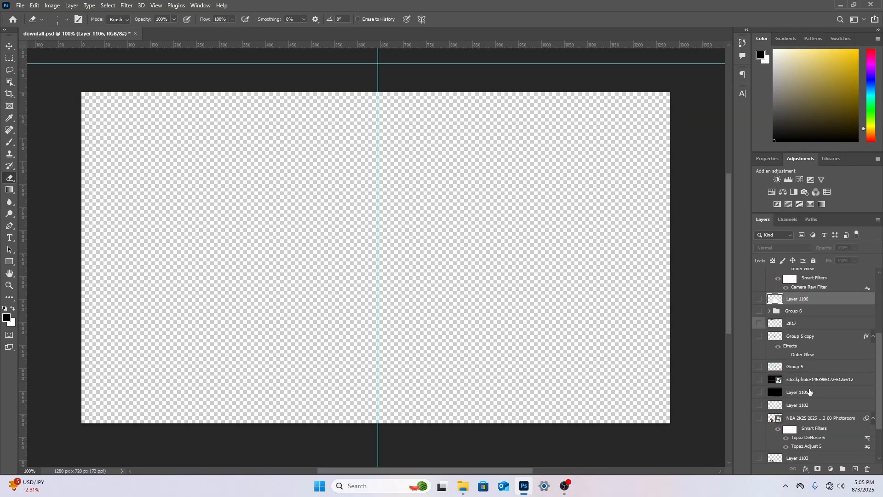
click(811, 391)
click(18, 5)
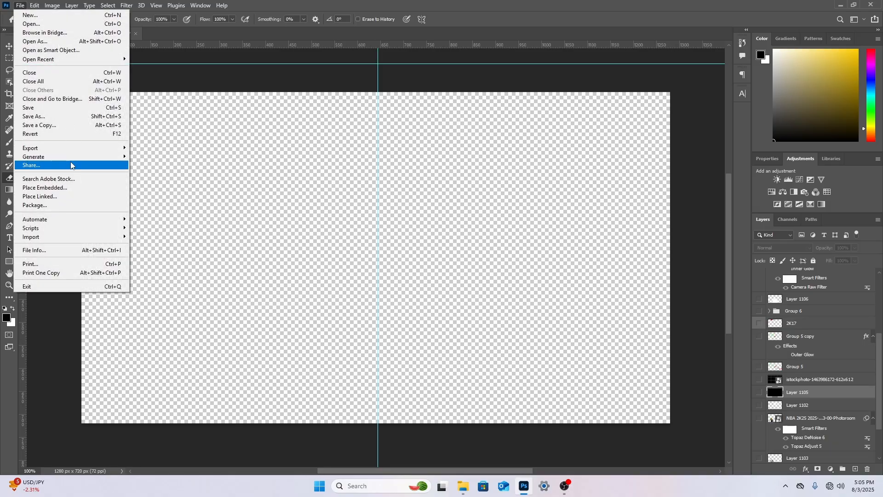
click(69, 184)
click(45, 128)
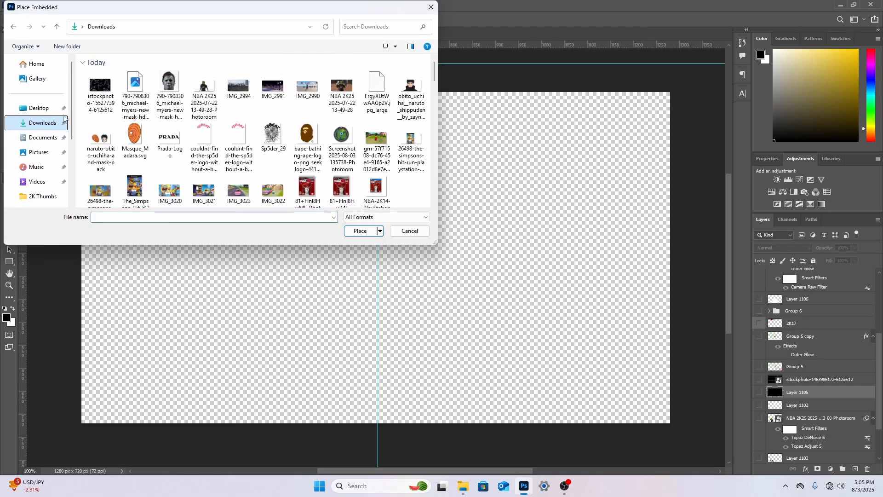
double_click(204, 94)
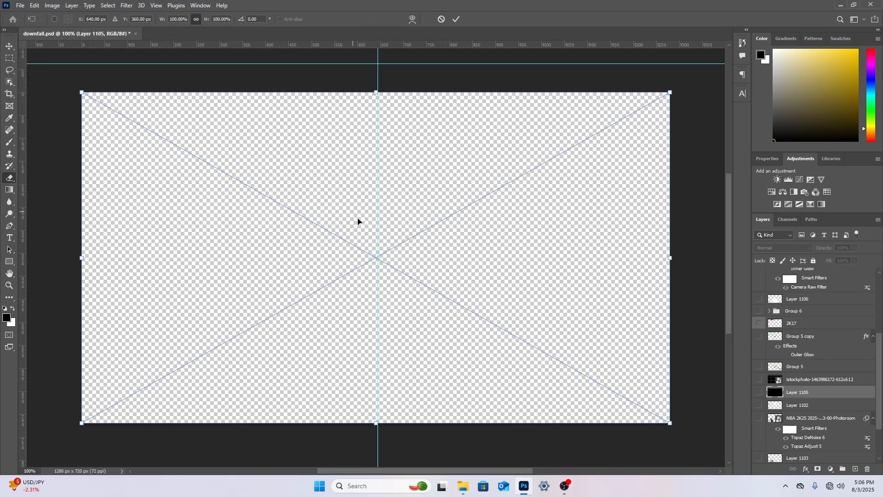
right_click(373, 216)
click(386, 224)
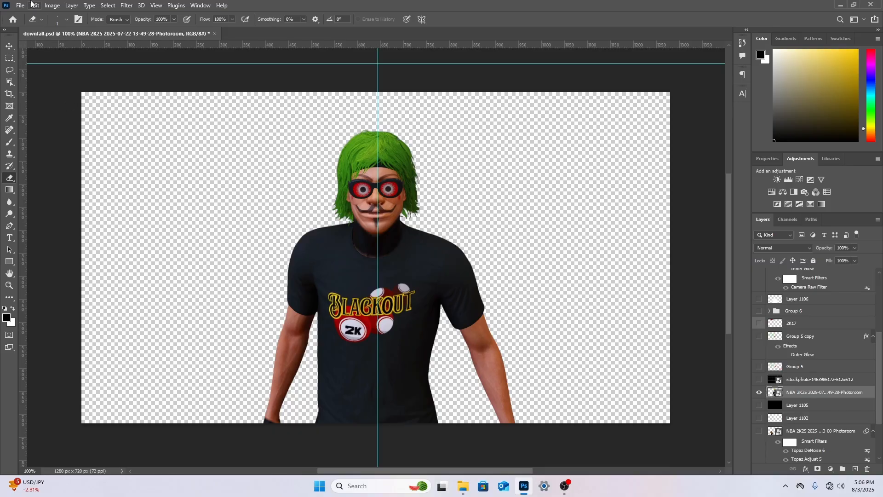
Place the Michael Myers mask cutout from Downloads as an embedded image and scale it to 29.05% over the player's head
click(21, 5)
click(69, 181)
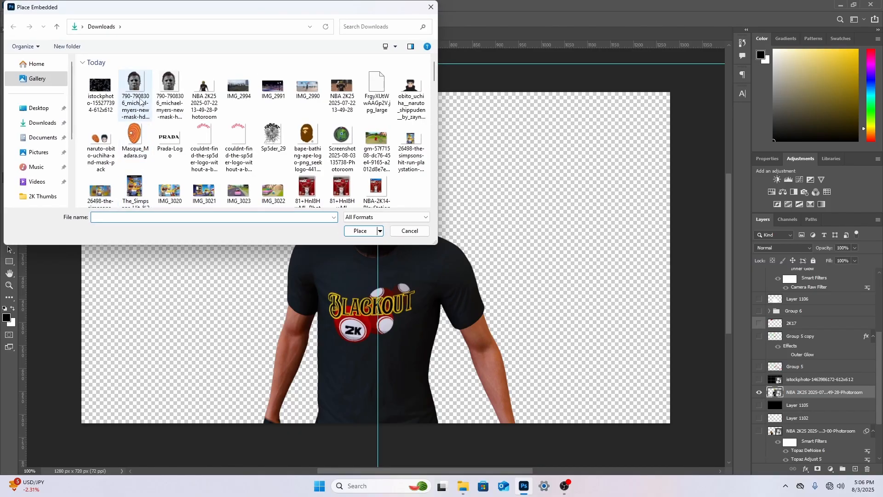
double_click(135, 92)
drag(379, 429, 394, 211)
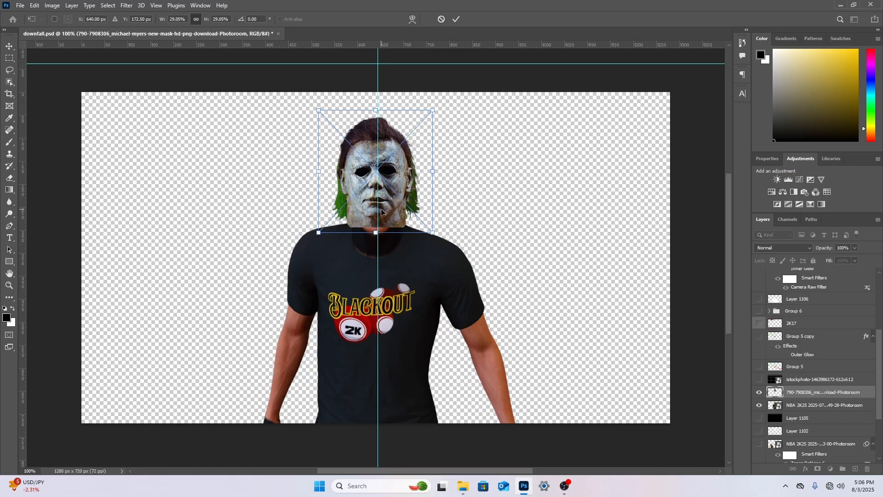
Lower the mask so it lines up with the player's face and commit the placement
right_click(382, 210)
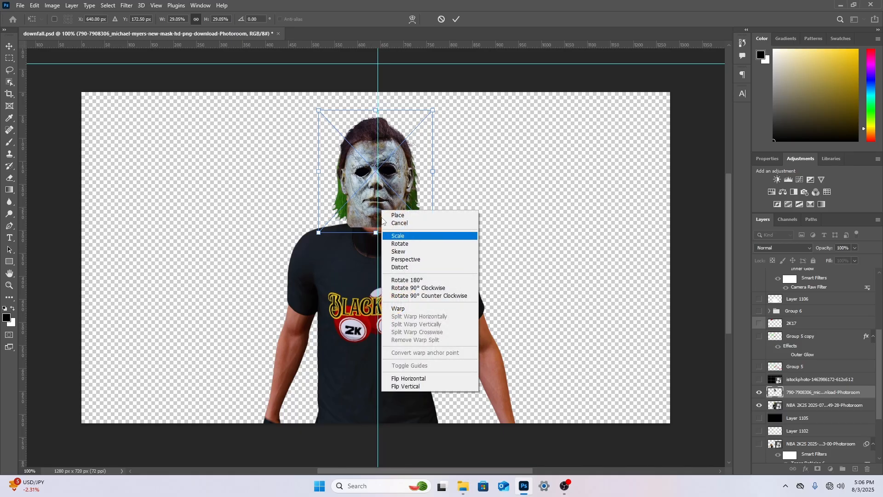
click(374, 208)
drag(370, 208, 370, 220)
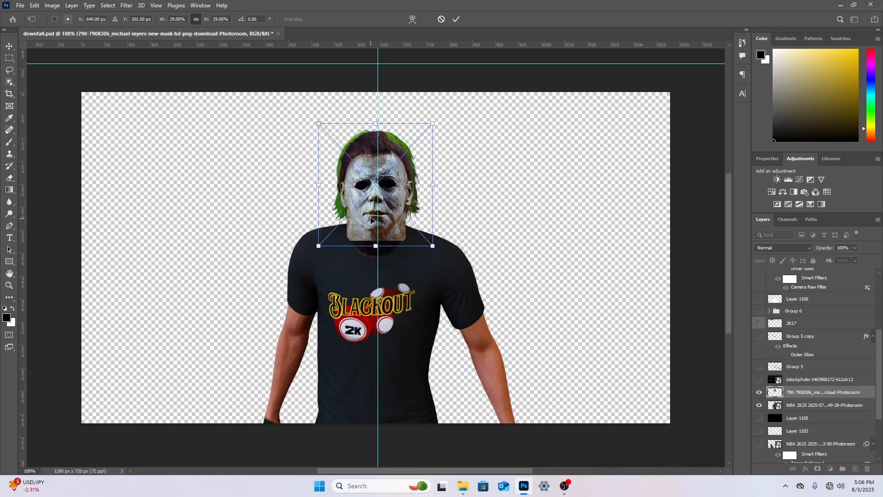
mouse_move(374, 169)
mouse_down()
mouse_move(373, 161)
mouse_move(372, 170)
mouse_up()
right_click(371, 170)
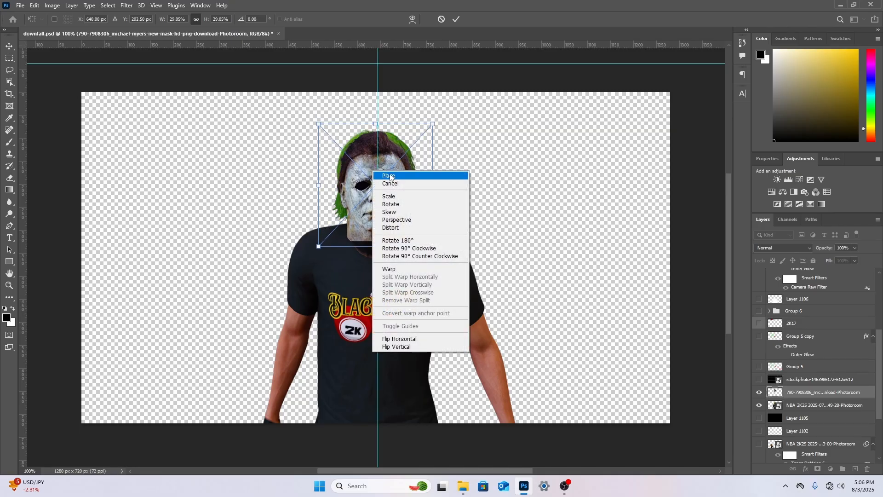
click(387, 176)
Warp the mask layer, pulling its mouth, brow and nose areas slightly downward
click(9, 285)
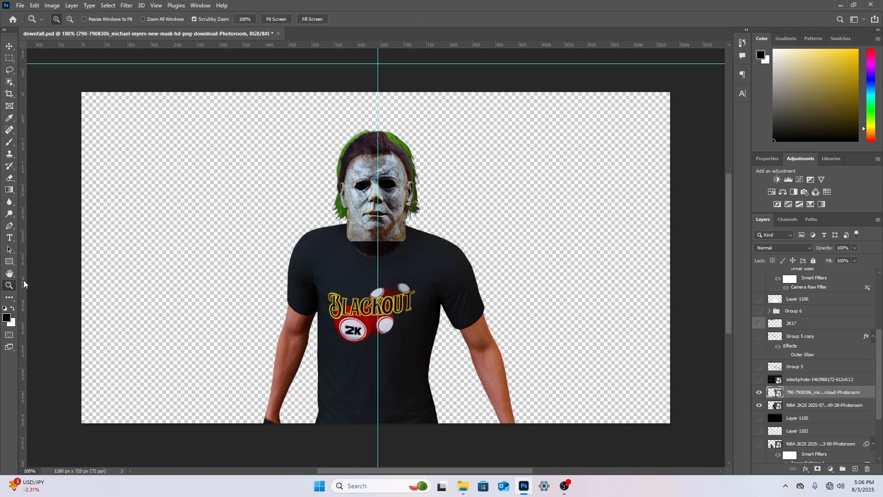
click(374, 147)
click(826, 405)
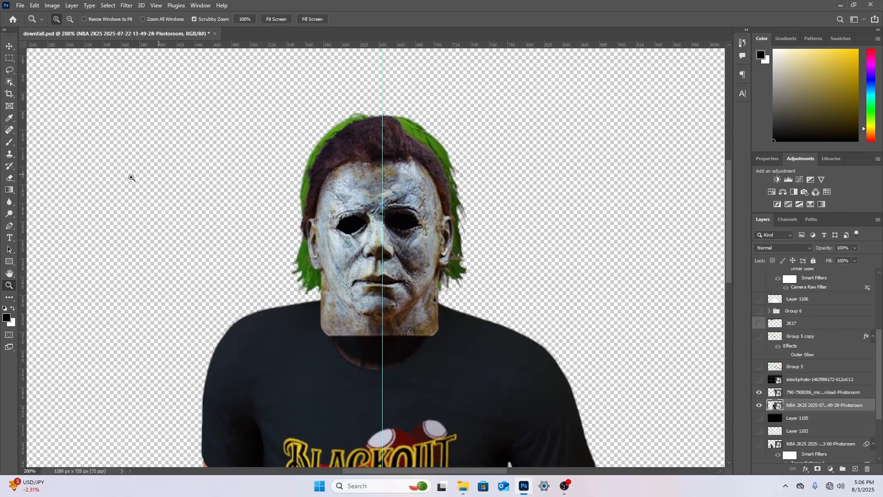
drag(9, 178, 35, 177)
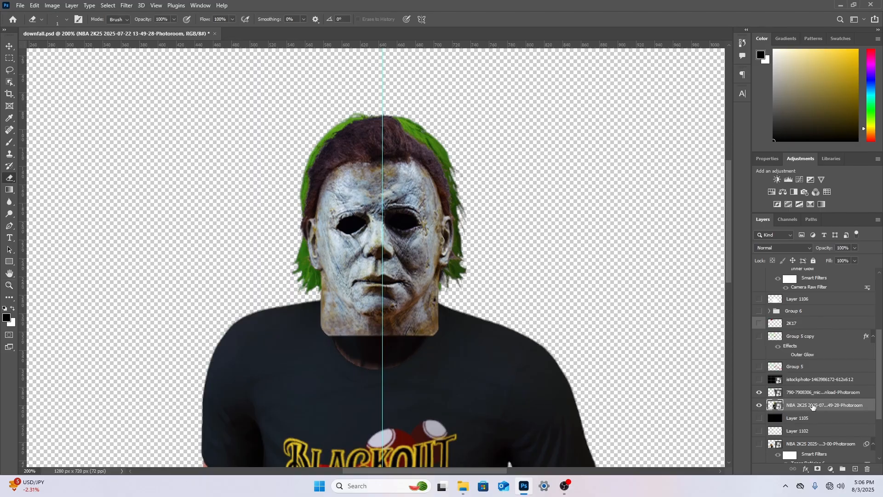
click(822, 392)
key(ctrl+t)
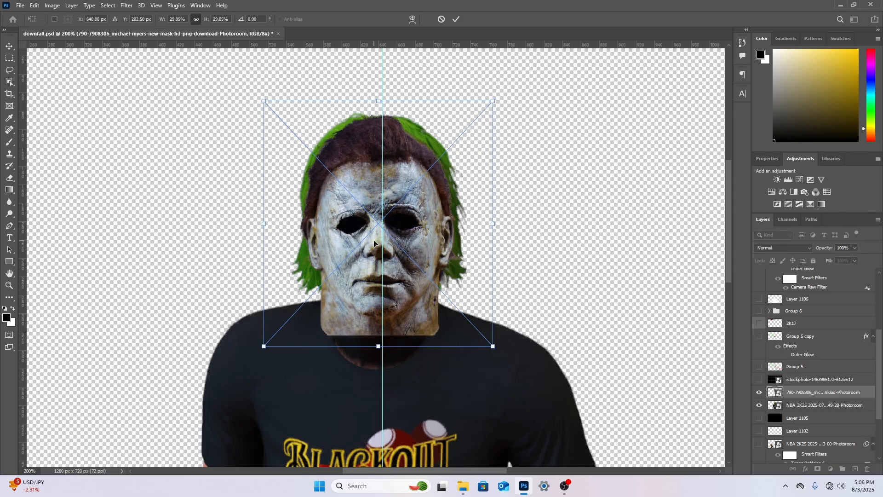
right_click(375, 243)
click(398, 340)
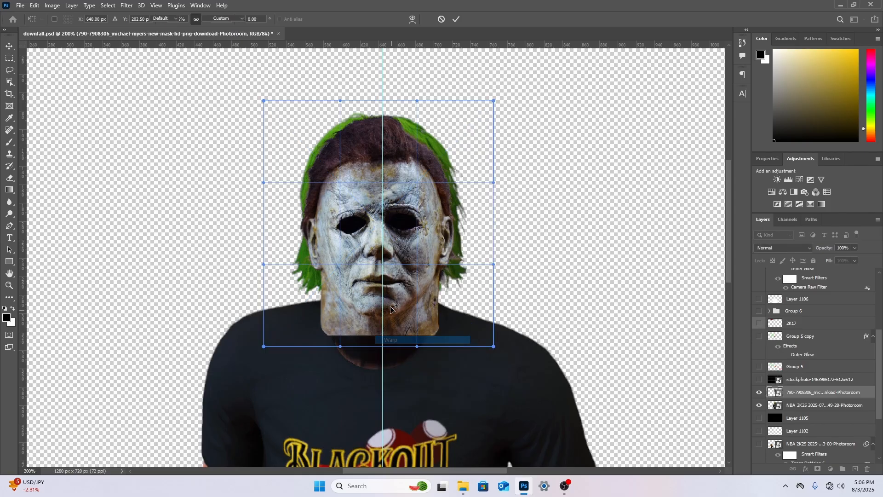
drag(381, 286, 382, 297)
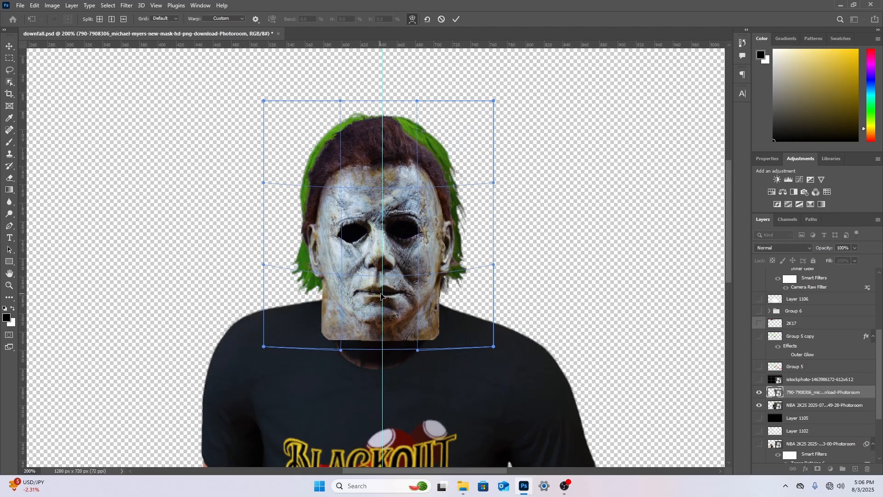
drag(402, 202, 401, 208)
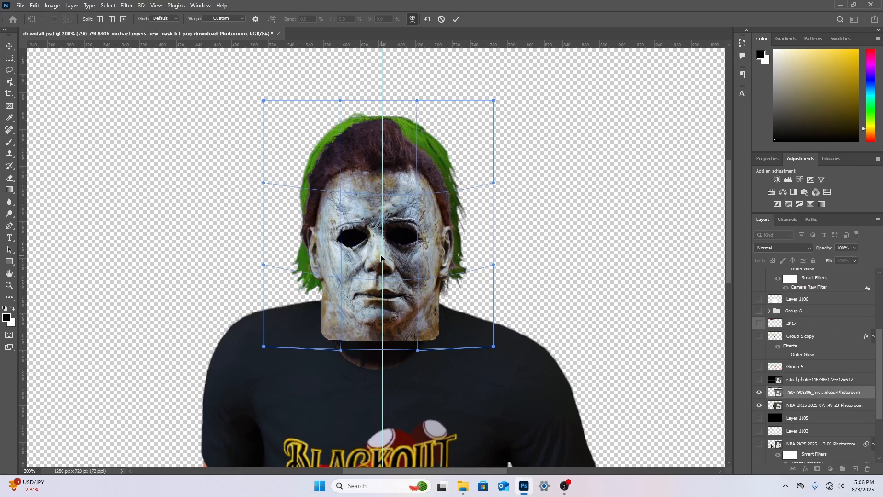
drag(377, 260, 377, 270)
Bend the mask's lower edge and corners inward to follow the jawline, nudge the face slightly up, and commit the warp
drag(371, 333, 348, 349)
drag(419, 355, 466, 292)
drag(265, 345, 300, 270)
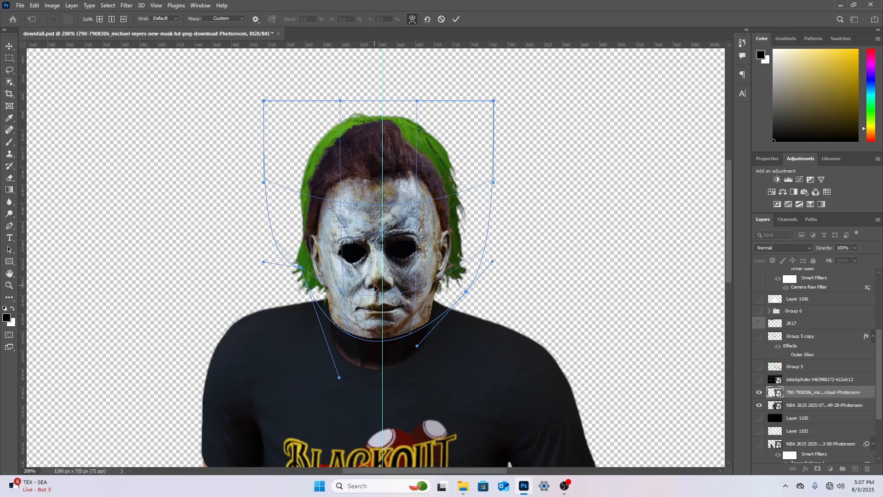
drag(375, 285, 374, 275)
key(ctrl+z)
key(ctrl+shift+z)
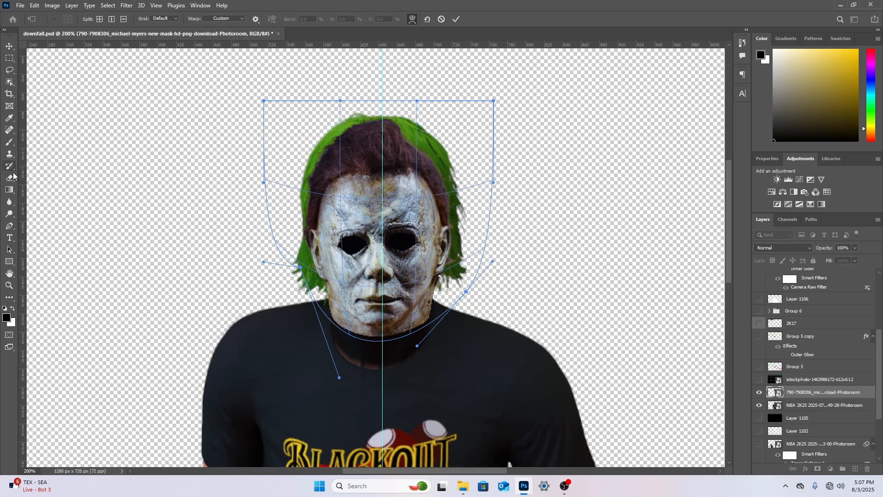
click(10, 178)
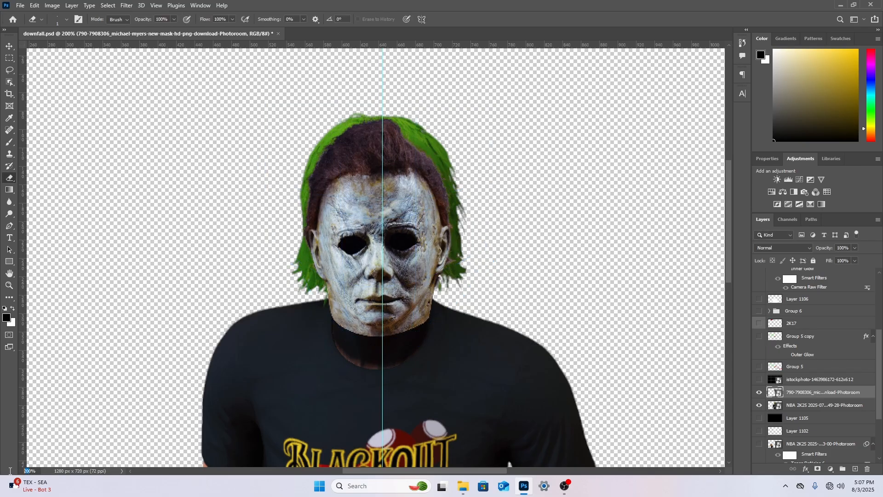
key(Return)
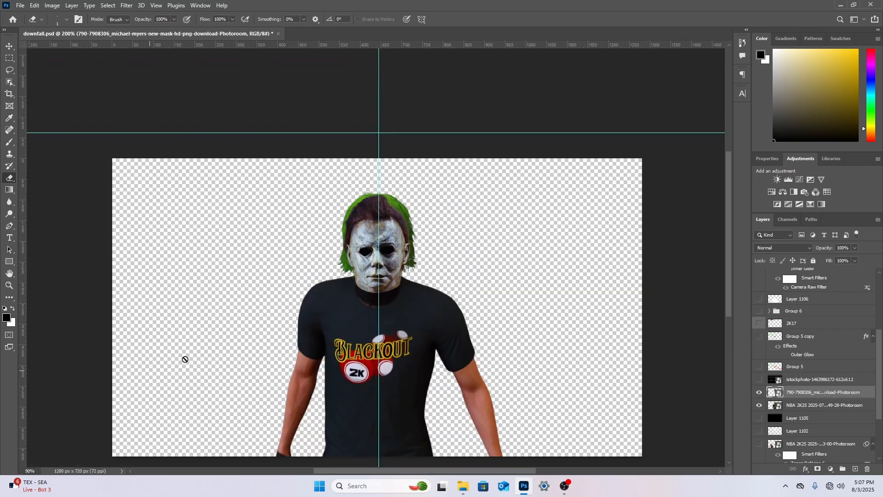
Rasterize the player layer and erase the green hair around the mask with a 58 px hard round eraser
scroll(253, 322, down, 2)
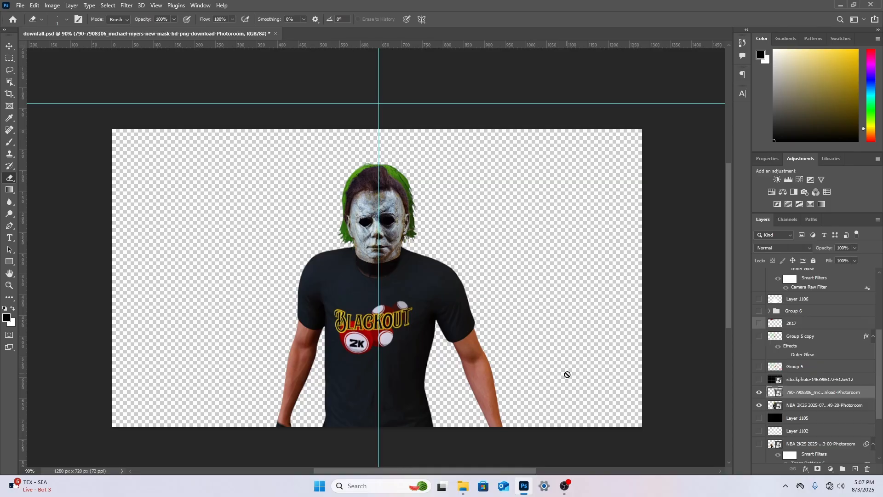
click(799, 405)
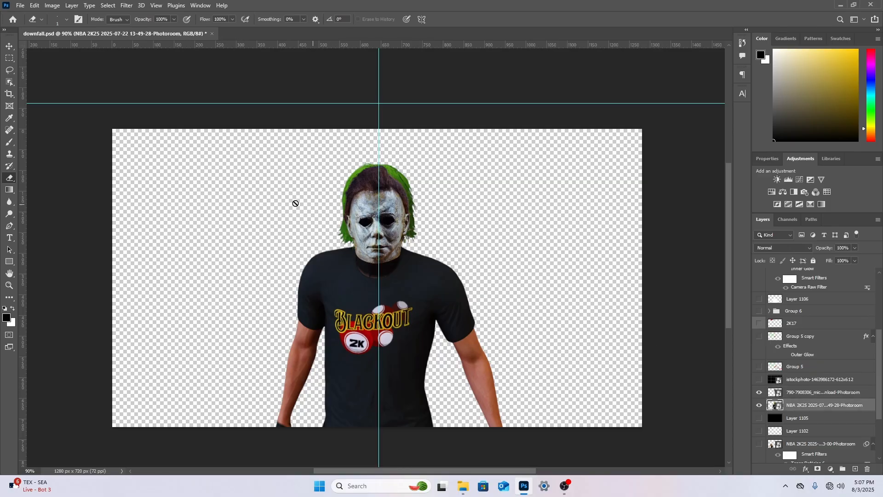
click(265, 209)
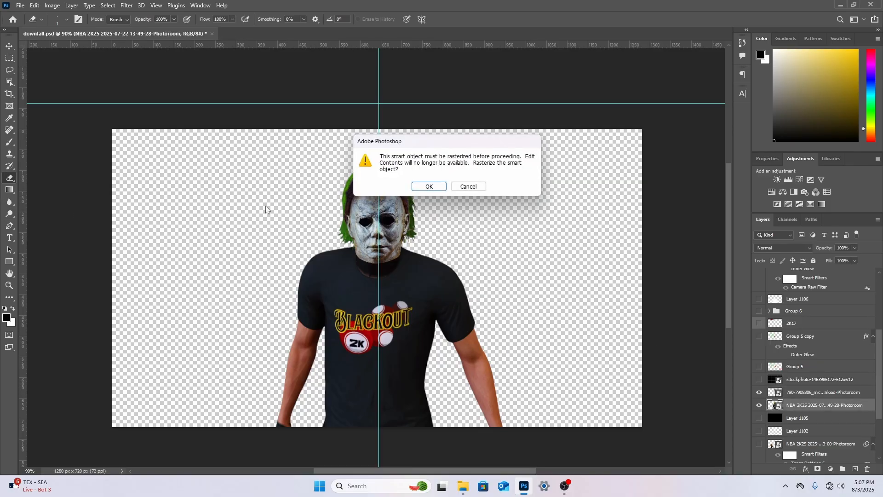
click(428, 186)
right_click(253, 212)
click(318, 238)
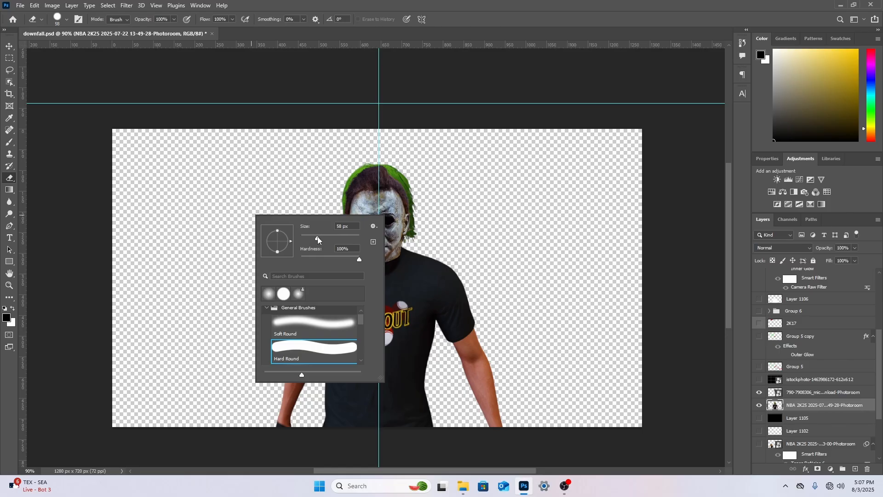
mouse_move(355, 184)
mouse_down()
mouse_move(344, 223)
mouse_move(356, 231)
mouse_move(344, 233)
mouse_move(372, 219)
mouse_move(409, 235)
mouse_move(406, 201)
mouse_move(383, 167)
mouse_move(365, 169)
mouse_move(357, 188)
mouse_up()
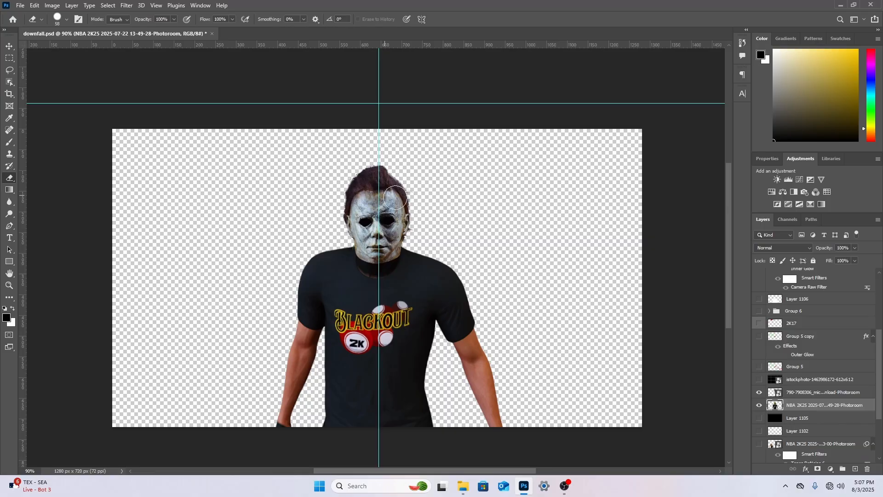
Erase the leftover green hair beside the neck on the player layer with a 15 px hard round eraser
click(9, 284)
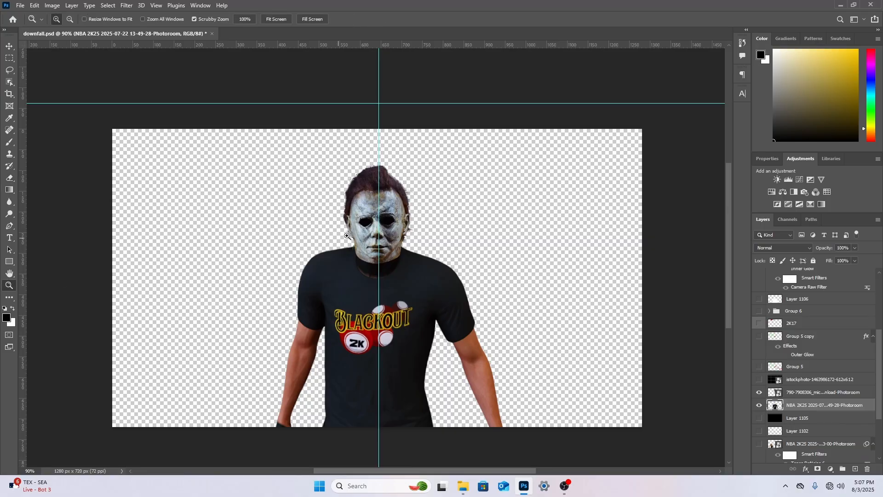
click(379, 224)
click(359, 221)
click(362, 217)
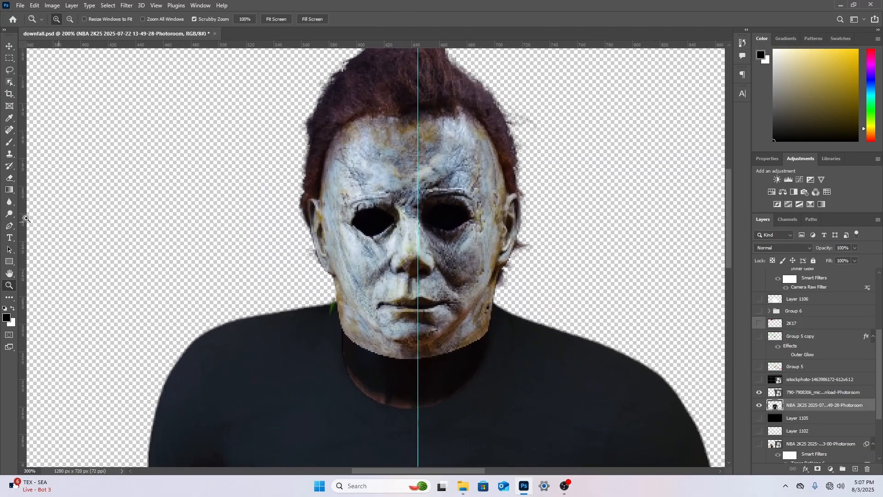
click(9, 178)
right_click(371, 276)
drag(419, 299, 419, 299)
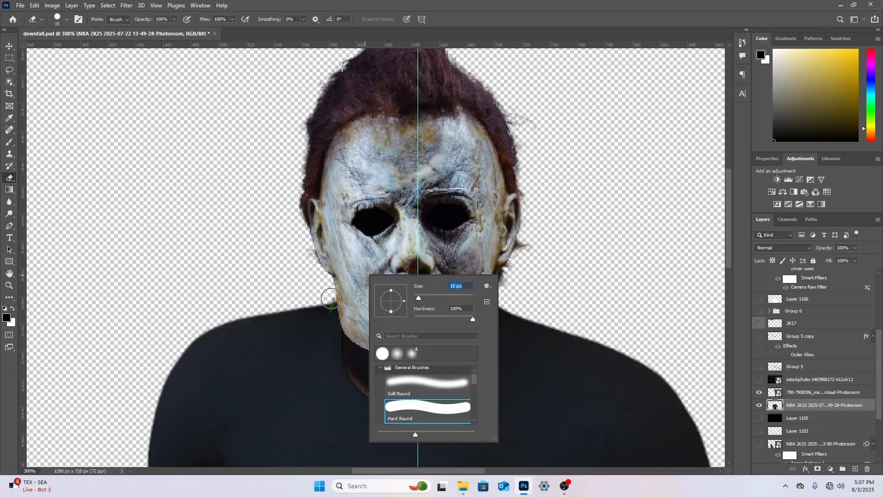
click(325, 293)
right_click(333, 288)
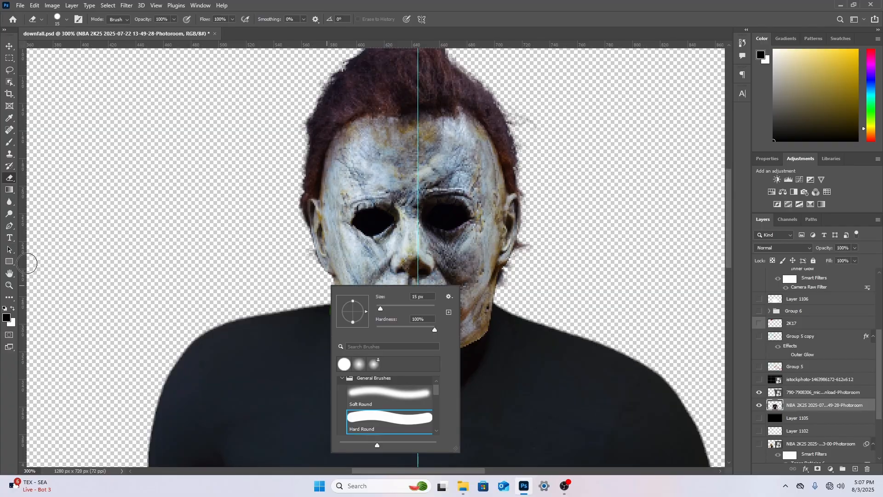
Clone plain shirt fabric over the first letters of the BLACKOUT print on the player layer with a 25 px Clone Stamp
click(9, 285)
scroll(493, 330, down, 3)
scroll(494, 331, down, 5)
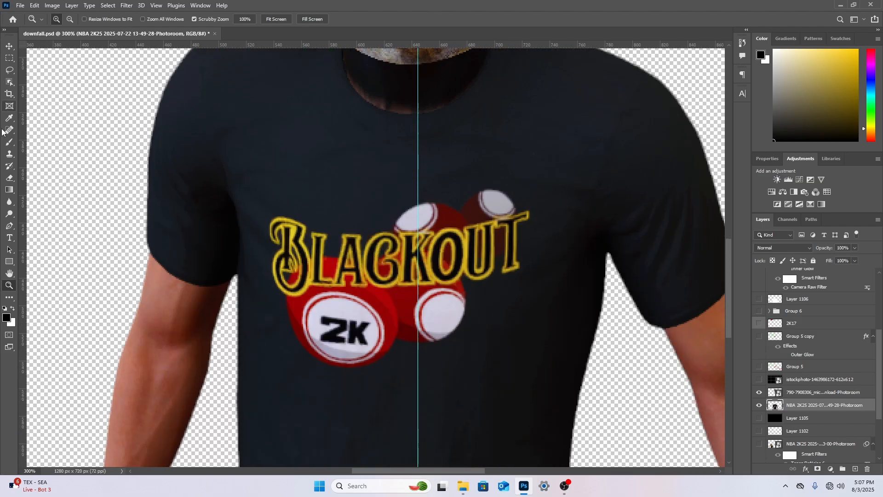
click(9, 155)
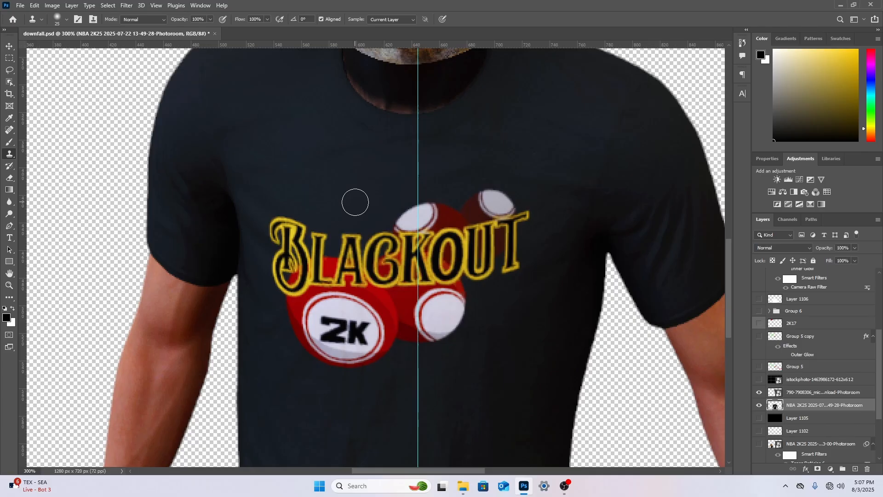
right_click(9, 154)
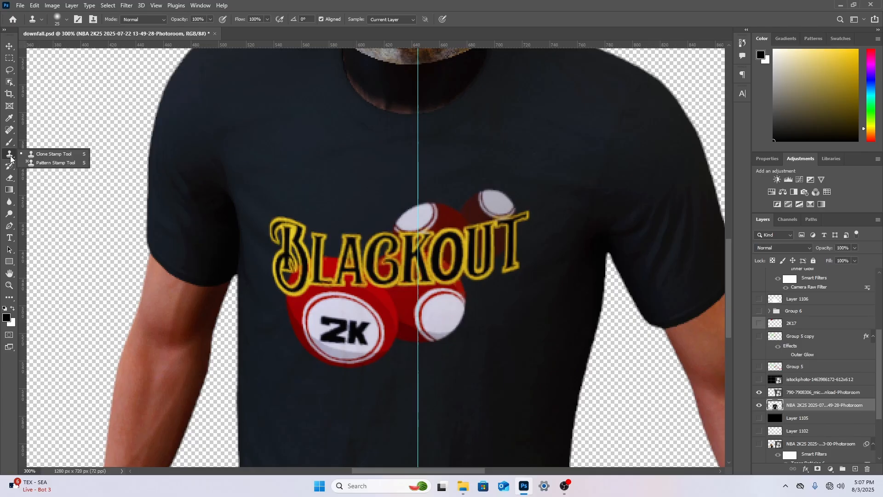
click(51, 155)
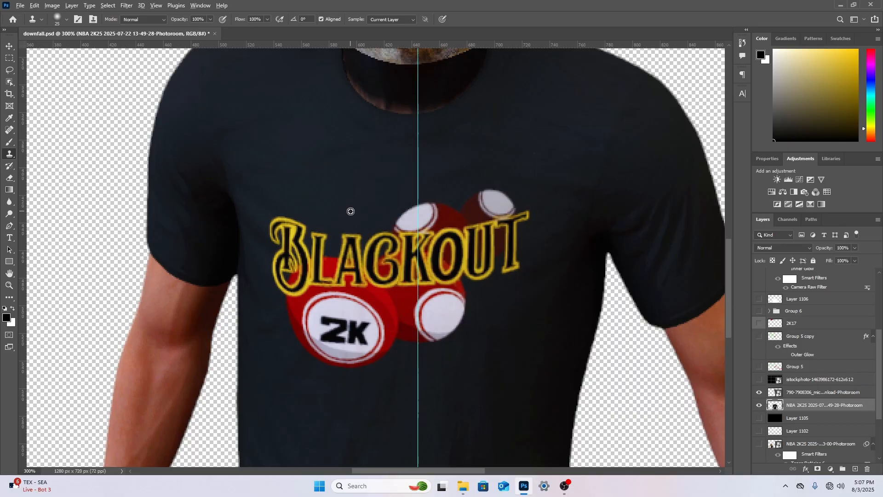
alt+click(350, 211)
mouse_move(350, 233)
mouse_down()
mouse_move(356, 251)
mouse_move(359, 234)
mouse_move(339, 258)
mouse_move(347, 250)
mouse_move(315, 232)
mouse_move(322, 252)
mouse_move(324, 243)
mouse_up()
alt+click(351, 216)
alt+click(339, 212)
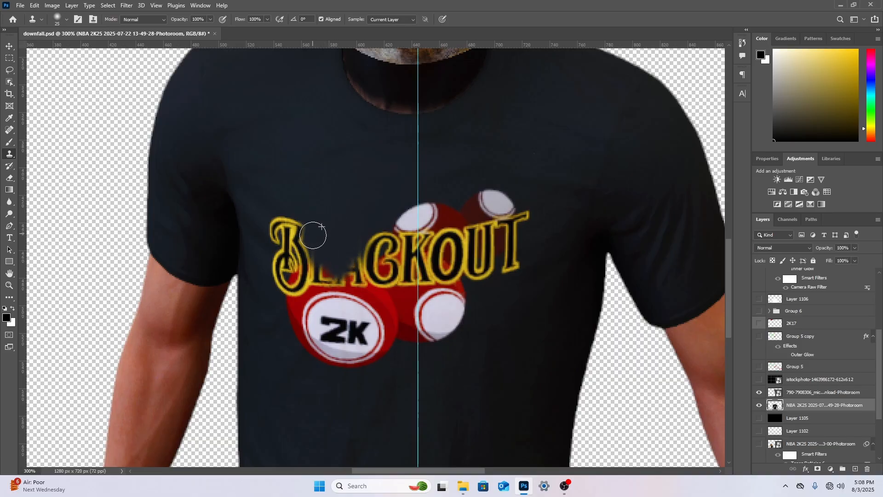
mouse_move(313, 235)
mouse_down()
mouse_move(306, 253)
mouse_move(317, 261)
mouse_up()
mouse_move(313, 210)
mouse_down()
mouse_move(305, 247)
mouse_move(299, 209)
mouse_move(285, 214)
mouse_move(292, 231)
mouse_move(272, 233)
mouse_move(278, 248)
mouse_move(289, 217)
mouse_move(288, 273)
mouse_move(314, 285)
mouse_up()
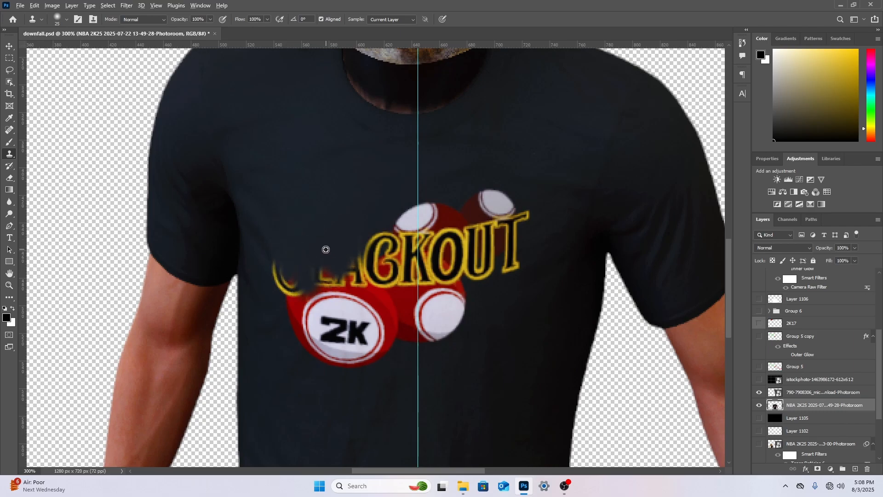
drag(319, 246, 331, 297)
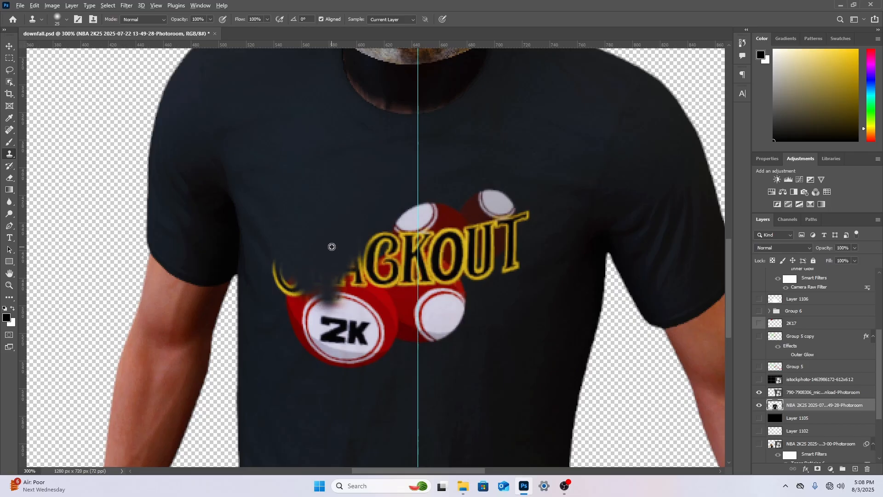
drag(334, 259, 340, 295)
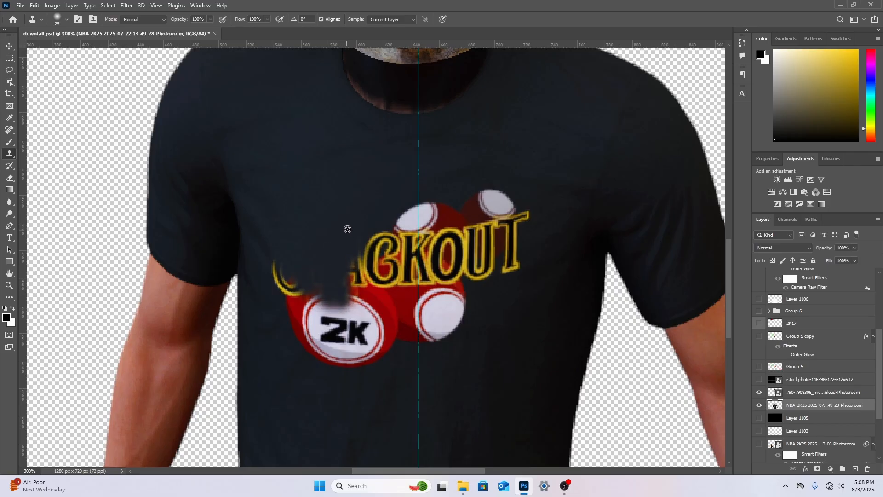
drag(352, 255, 357, 286)
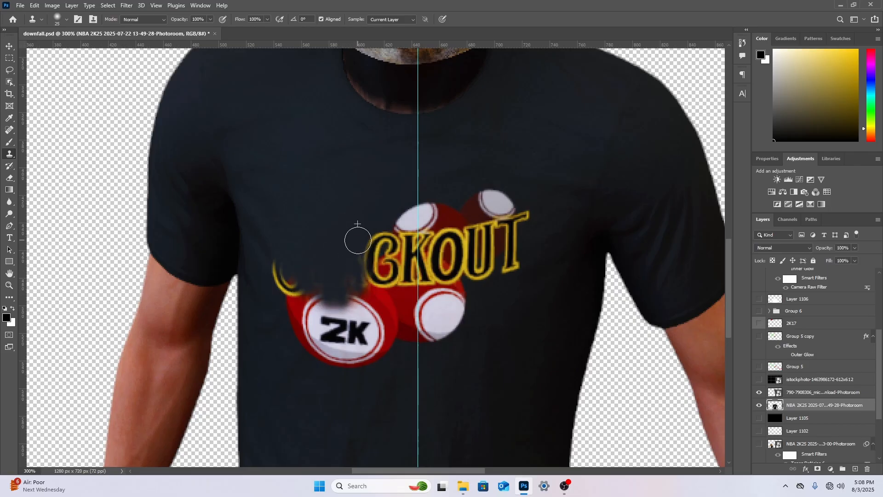
drag(357, 240, 364, 266)
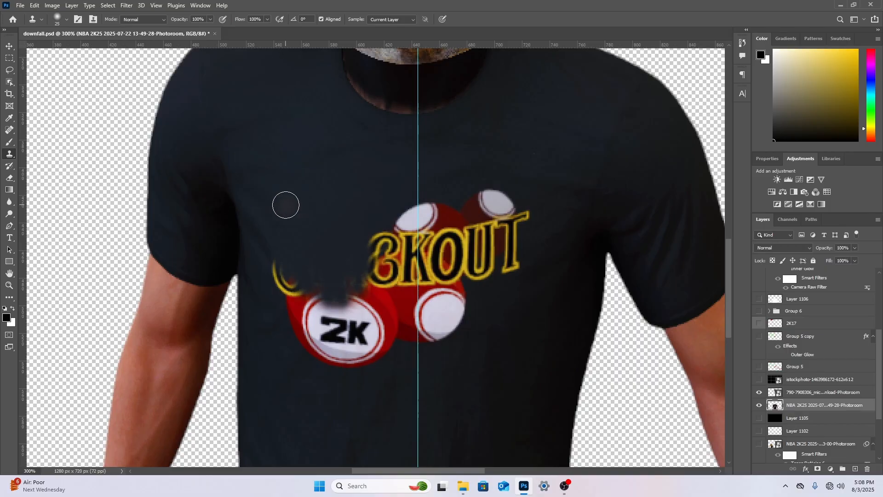
Enlarge the soft Clone Stamp brush to 61 px and clone fabric over the print's middle letters and upper balls
right_click(340, 178)
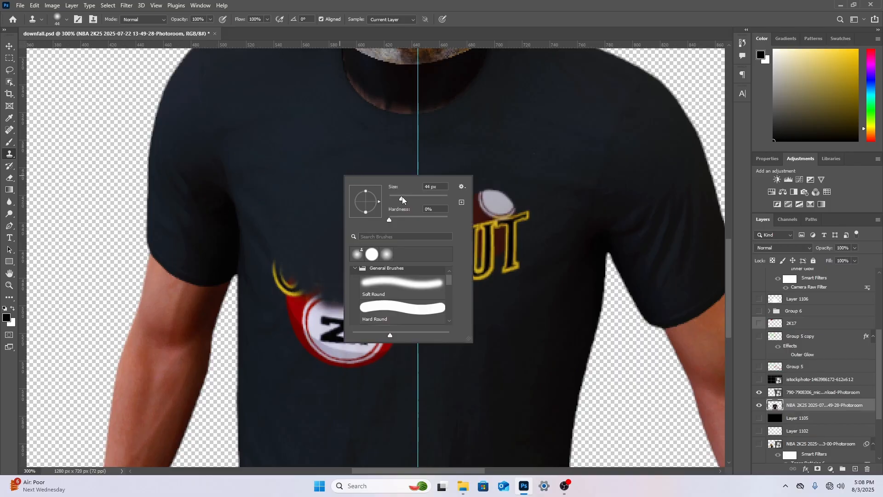
alt+click(326, 227)
drag(321, 268, 321, 299)
alt+click(347, 217)
mouse_move(371, 232)
mouse_down()
mouse_move(399, 267)
mouse_move(401, 239)
mouse_up()
alt+click(400, 174)
mouse_move(414, 198)
mouse_down()
mouse_move(424, 244)
mouse_move(434, 241)
mouse_up()
alt+click(483, 168)
mouse_move(470, 205)
mouse_down()
mouse_move(478, 196)
mouse_move(453, 232)
mouse_up()
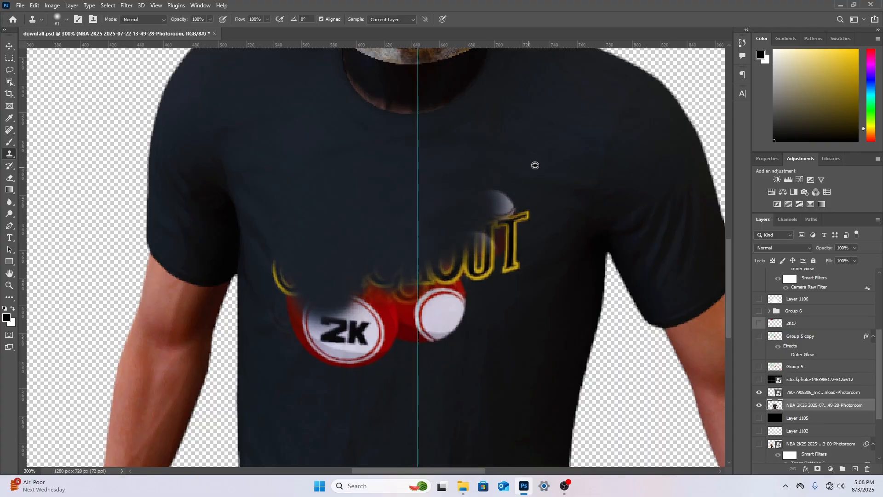
alt+click(534, 166)
mouse_move(501, 193)
mouse_down()
mouse_move(500, 226)
mouse_move(486, 248)
mouse_move(478, 221)
mouse_up()
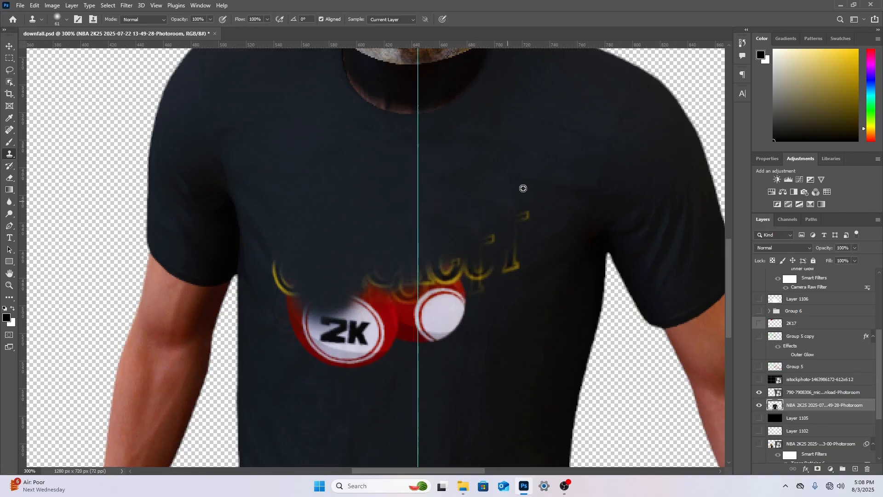
Clone fabric over the last letters of the BLACKOUT print and the red and white ball beneath them
mouse_move(530, 187)
mouse_down()
mouse_move(503, 256)
mouse_move(475, 246)
mouse_move(449, 305)
mouse_move(457, 319)
mouse_move(382, 317)
mouse_up()
alt+click(510, 174)
alt+click(507, 172)
alt+click(489, 220)
alt+click(459, 246)
mouse_move(437, 278)
mouse_down()
mouse_move(404, 290)
mouse_move(377, 275)
mouse_move(365, 294)
mouse_up()
Clone fabric over the 2K ball and the remaining yellow lettering beside it, blending the patched area into the shirt
alt+click(449, 240)
mouse_move(281, 276)
mouse_down()
mouse_move(284, 303)
mouse_move(291, 290)
mouse_move(316, 340)
mouse_move(299, 331)
mouse_move(296, 370)
mouse_up()
alt+click(344, 242)
drag(291, 326, 324, 340)
alt+click(363, 392)
mouse_move(333, 370)
mouse_down()
mouse_move(348, 314)
mouse_move(335, 295)
mouse_move(335, 325)
mouse_move(368, 337)
mouse_move(372, 350)
mouse_up()
alt+click(404, 258)
alt+click(379, 263)
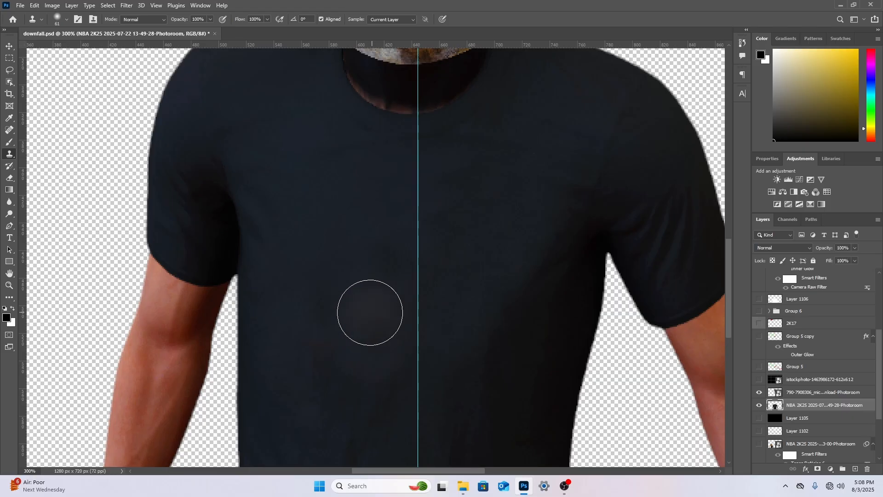
alt+click(367, 270)
drag(326, 329, 326, 331)
drag(380, 252, 377, 254)
Scale the Michael Myers mask layer to 30.92%, recentre it horizontally at X 640 px, and rotate it about 0.4°
text(90)
key(Return)
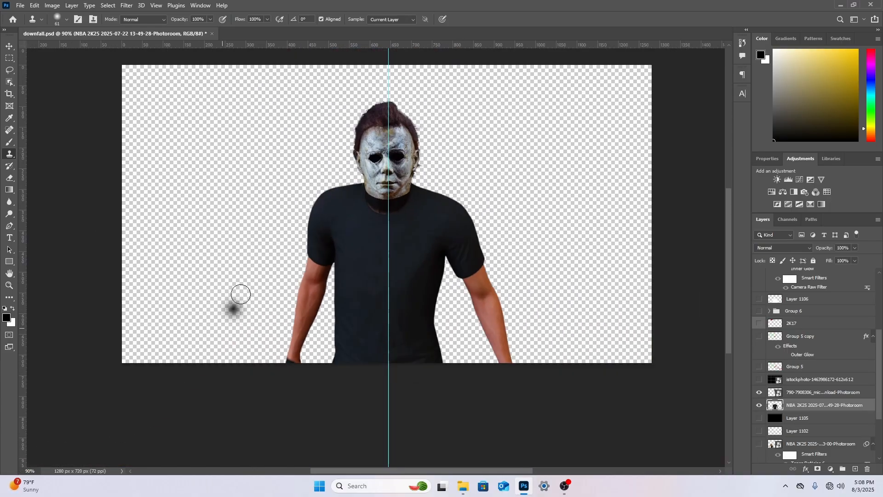
scroll(258, 276, up, 3)
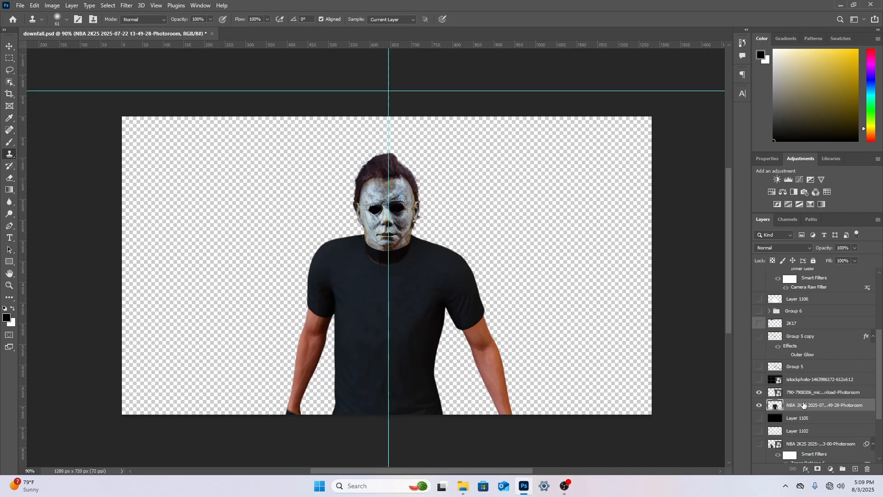
click(807, 393)
key(ctrl+t)
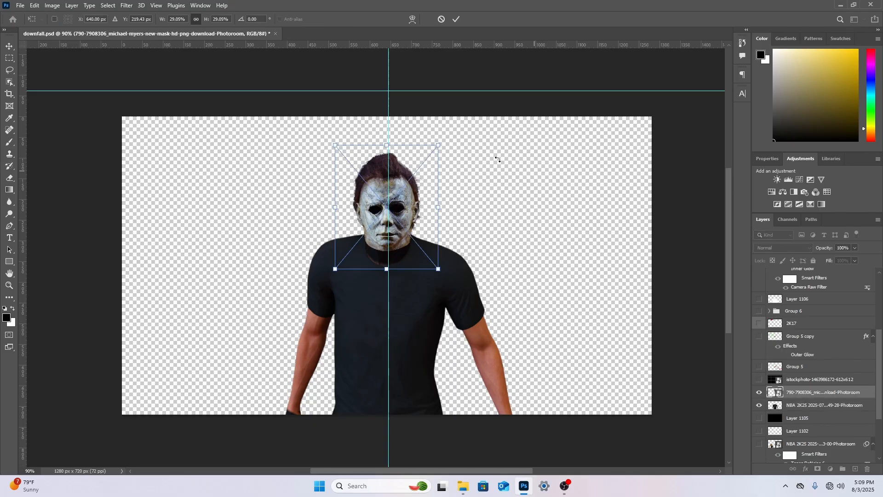
drag(437, 145, 444, 137)
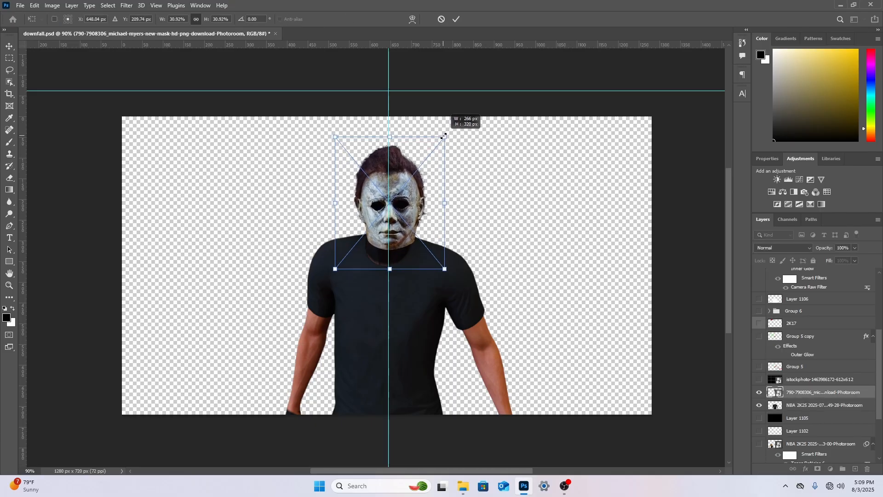
drag(430, 214, 474, 216)
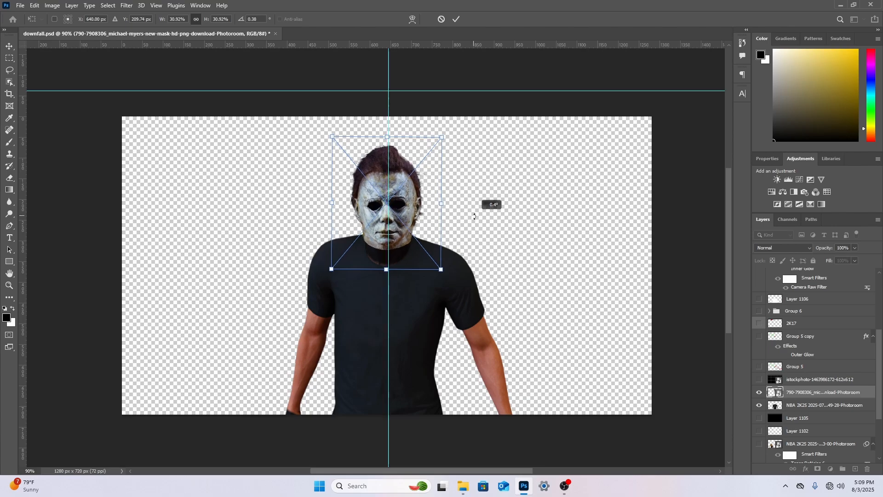
key(Return)
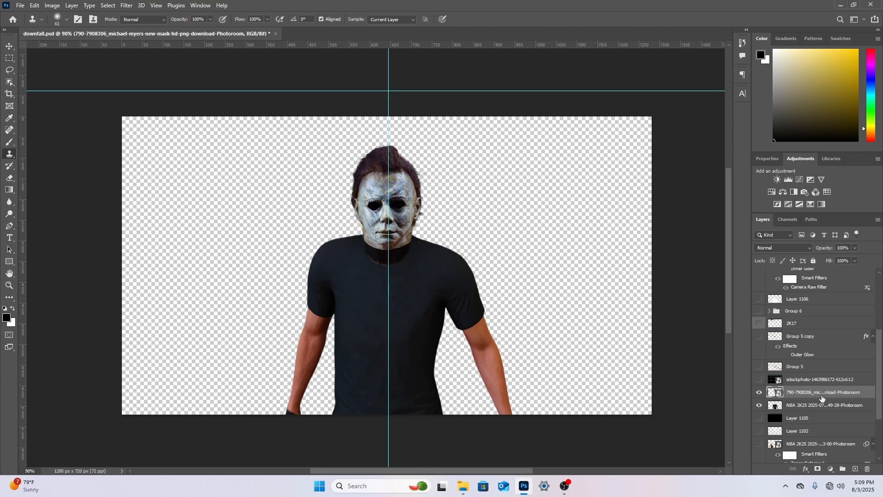
Place the sp5der logo Photoroom image as embedded, scaled to 24.58%, rotated 1.44° and positioned over the front of the shirt
click(20, 5)
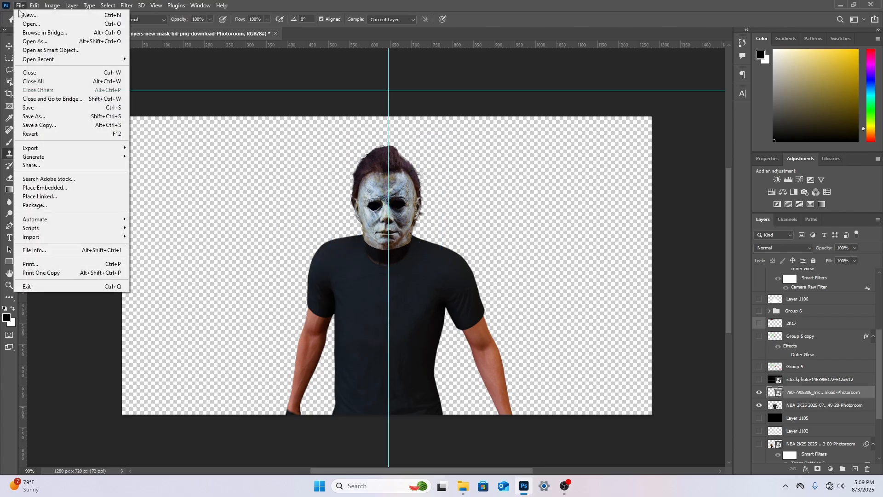
click(59, 188)
double_click(204, 140)
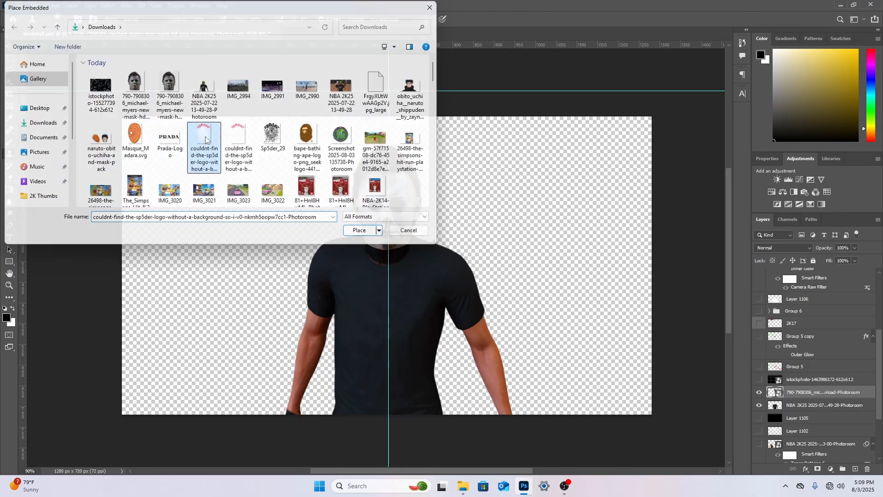
drag(390, 115, 395, 284)
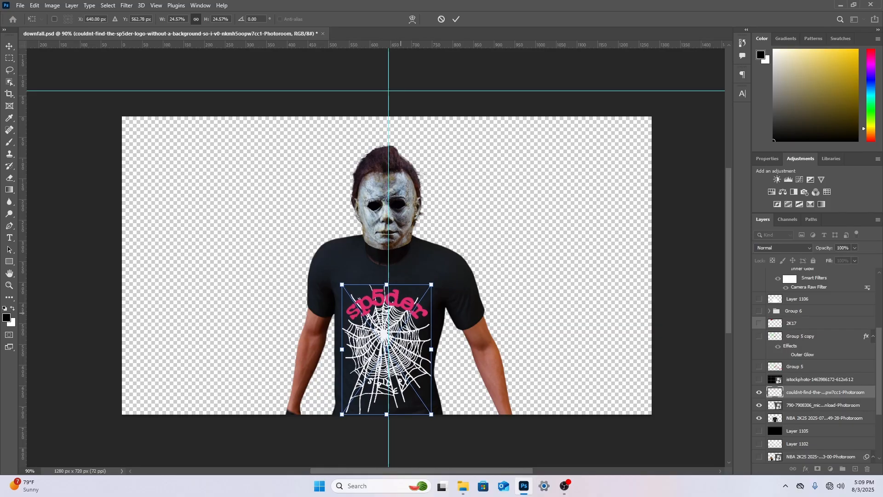
drag(467, 347, 423, 346)
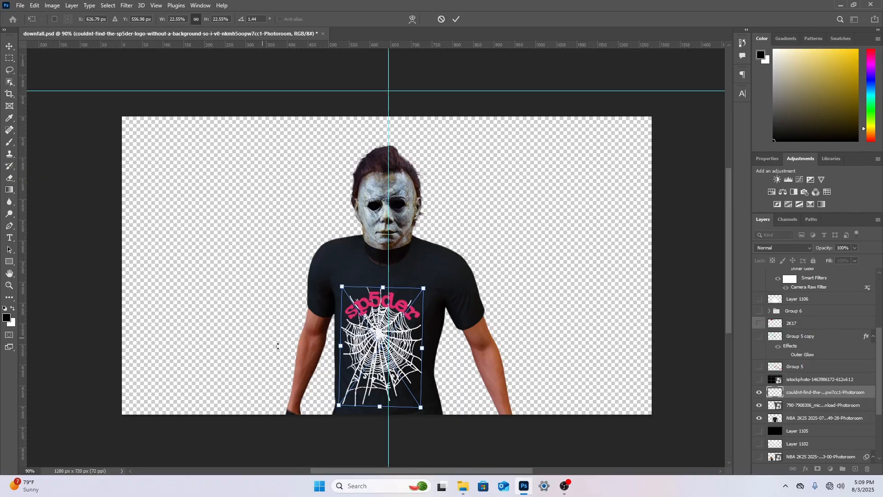
drag(379, 375, 377, 373)
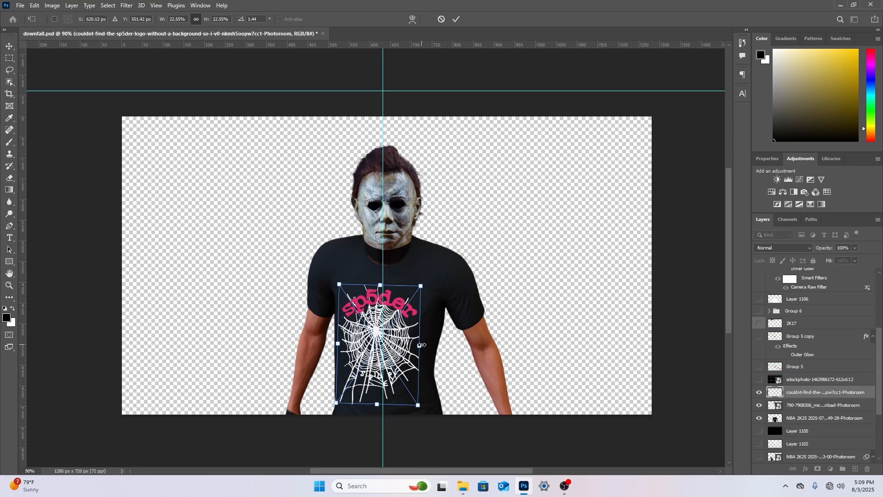
drag(423, 346, 429, 347)
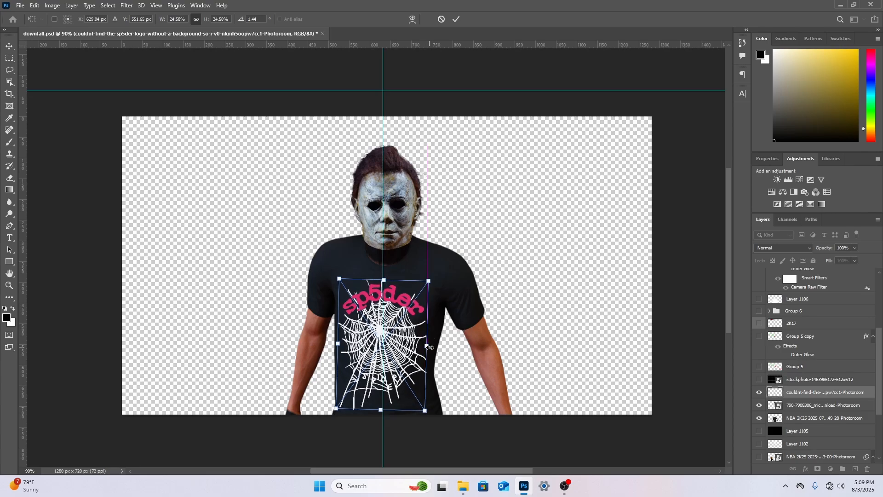
Widen the top of the sp5der logo slightly with a Perspective transform and commit the placement
right_click(361, 293)
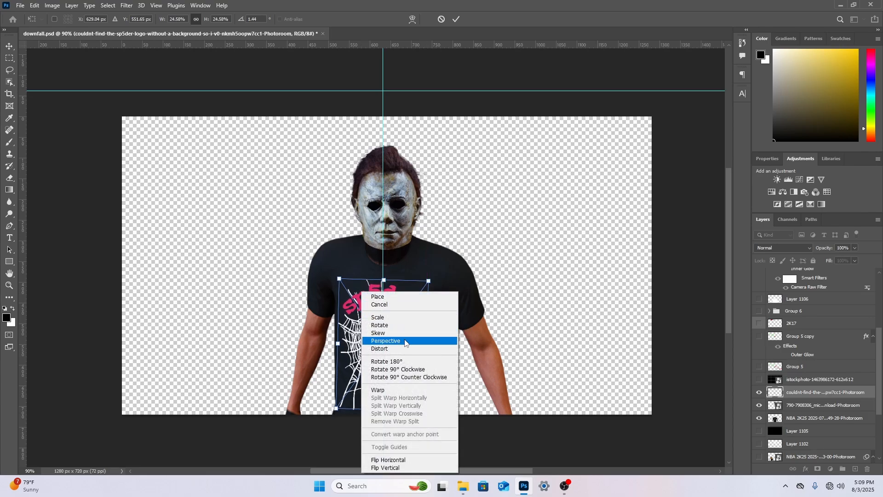
click(394, 339)
drag(428, 280, 430, 283)
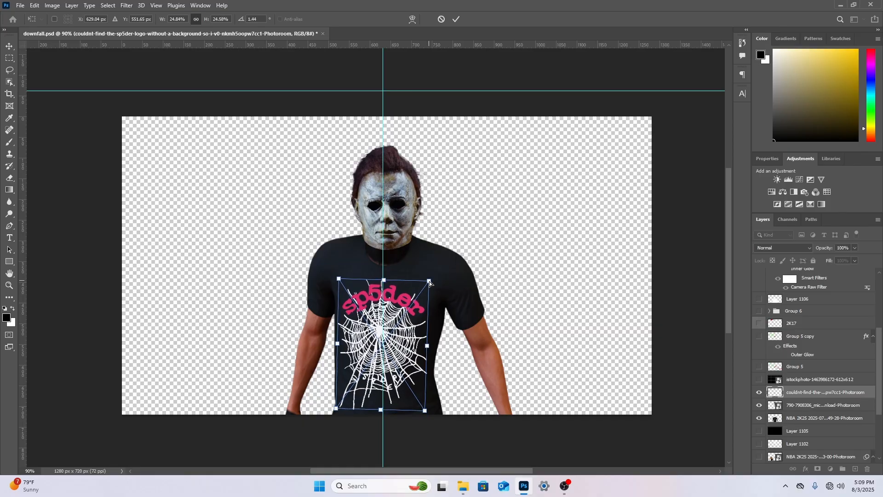
click(13, 178)
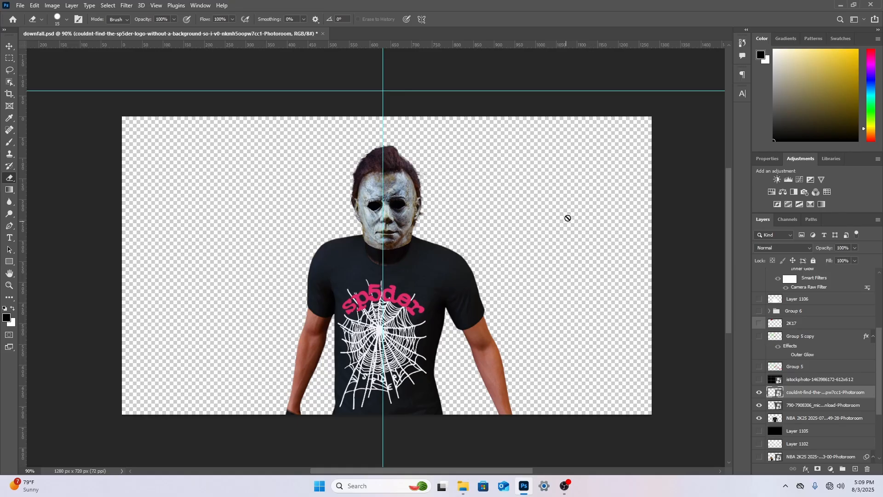
Group the sp5der logo, mask and player layers, and merge the group into a single layer
click(841, 467)
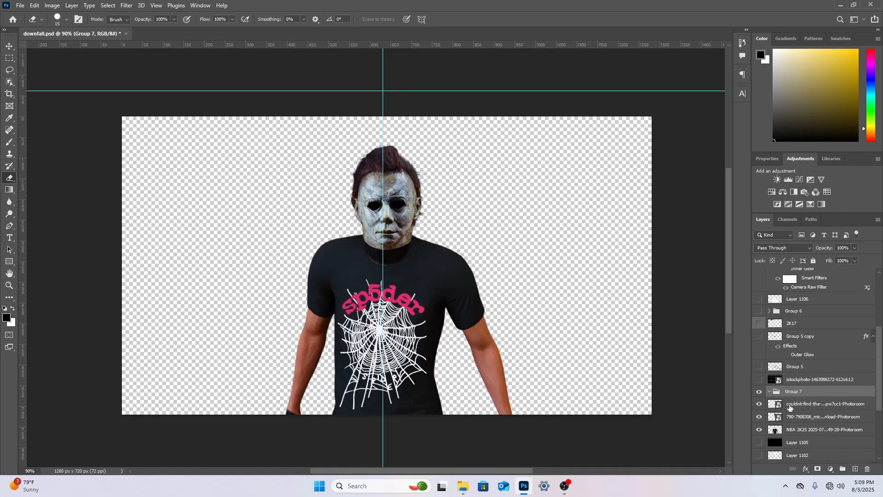
mouse_move(804, 406)
mouse_down()
mouse_move(801, 396)
mouse_move(802, 417)
mouse_up()
click(769, 391)
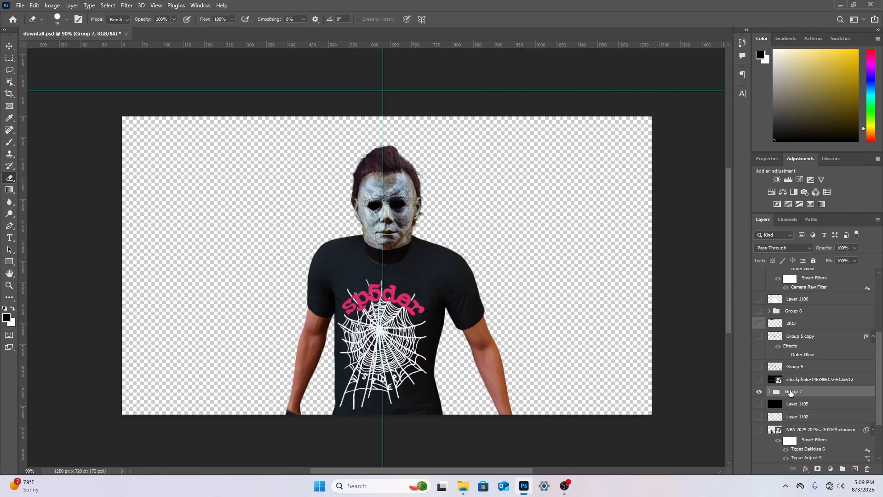
right_click(790, 394)
click(813, 317)
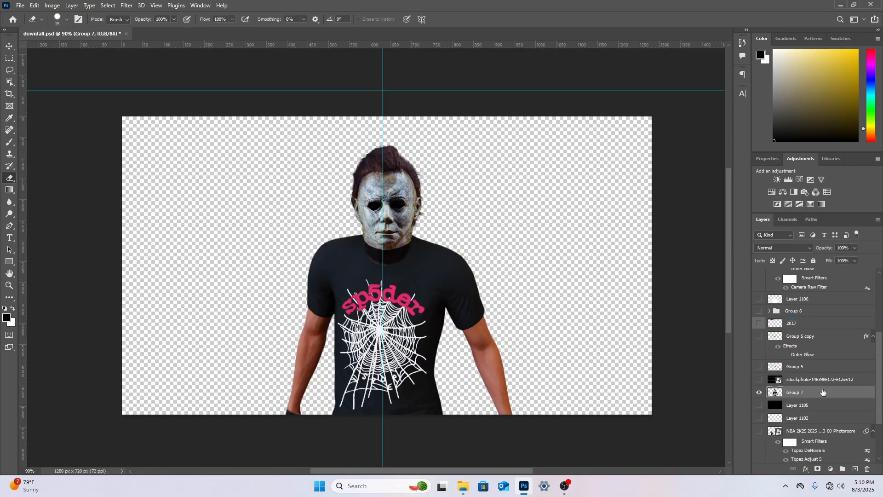
Enlarge the merged character and shift it slightly left, with the hair just below the canvas's upper edge
key(ctrl+t)
mouse_move(473, 296)
mouse_down()
mouse_move(338, 280)
mouse_move(444, 278)
mouse_move(461, 296)
mouse_up()
drag(389, 144, 392, 117)
drag(419, 170, 419, 170)
drag(388, 117, 387, 120)
key(Return)
key(e)
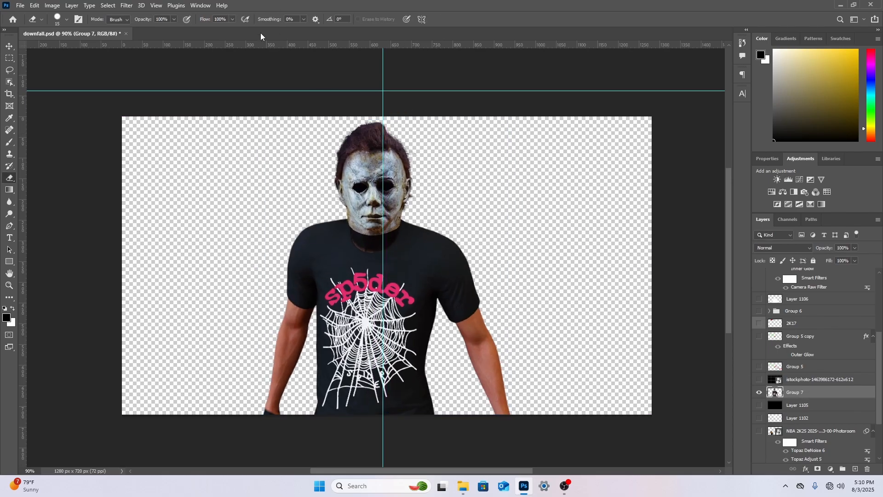
Apply the Camera Raw Filter to the merged character with Texture at +60 and increased sharpening and noise reduction
click(123, 7)
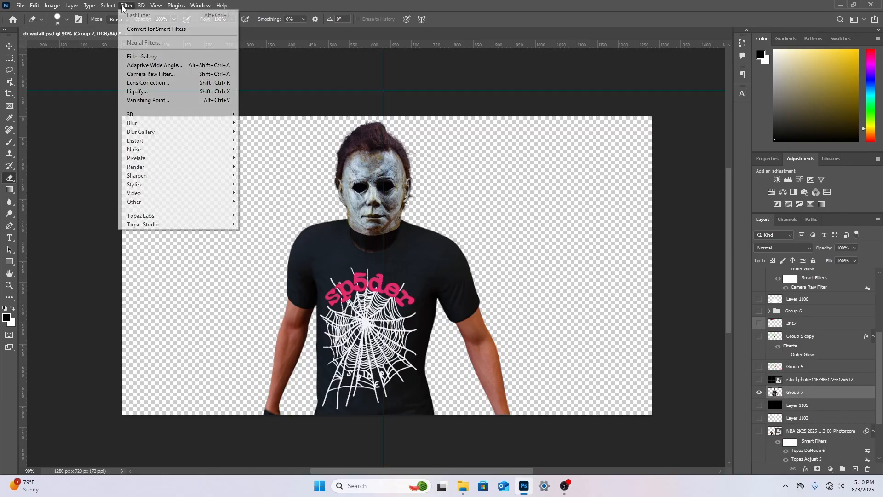
click(142, 74)
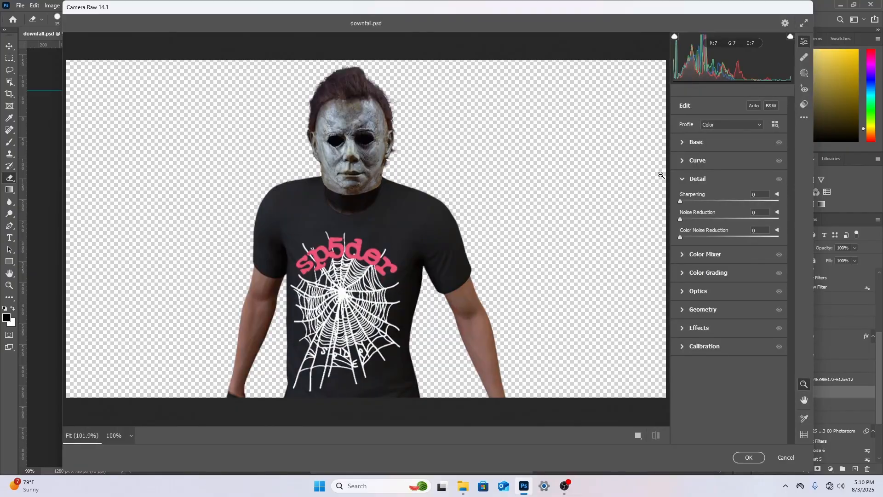
click(694, 142)
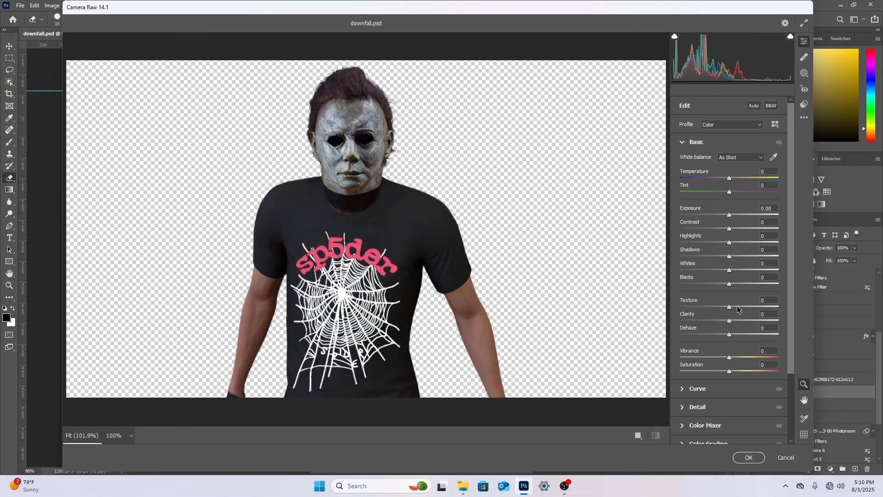
drag(737, 309, 759, 308)
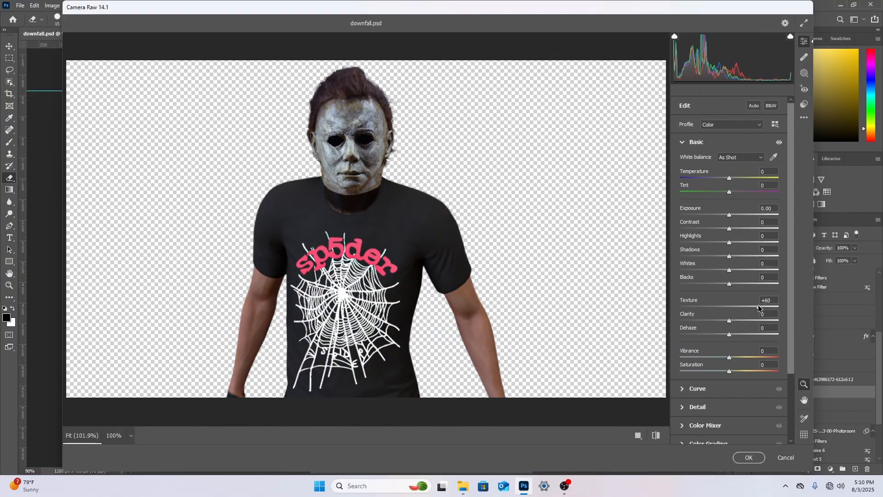
click(710, 407)
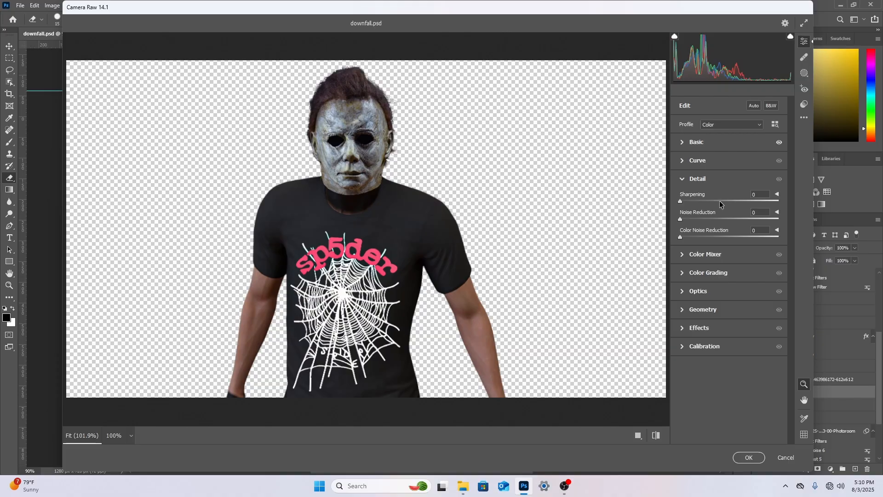
drag(720, 204, 710, 220)
click(748, 457)
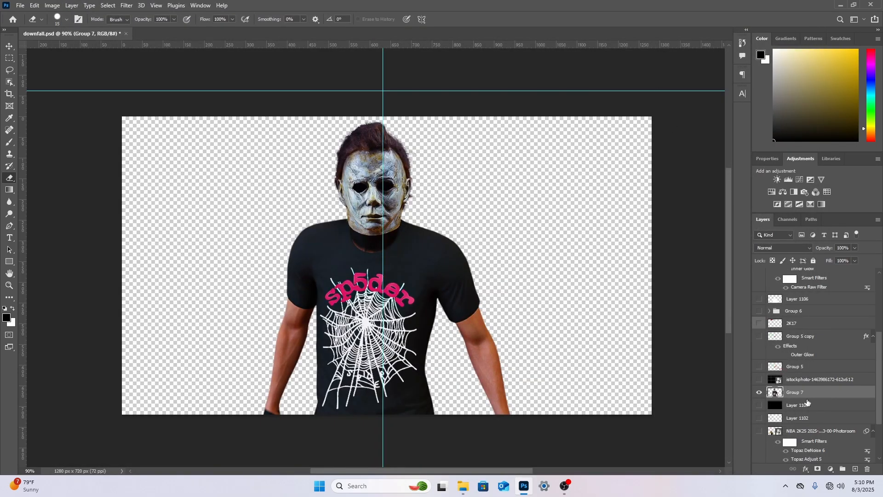
click(808, 406)
click(21, 5)
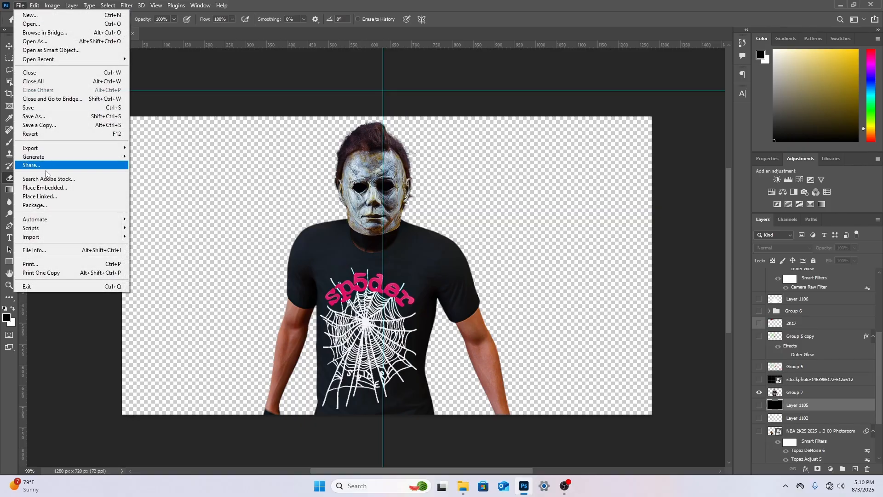
click(46, 185)
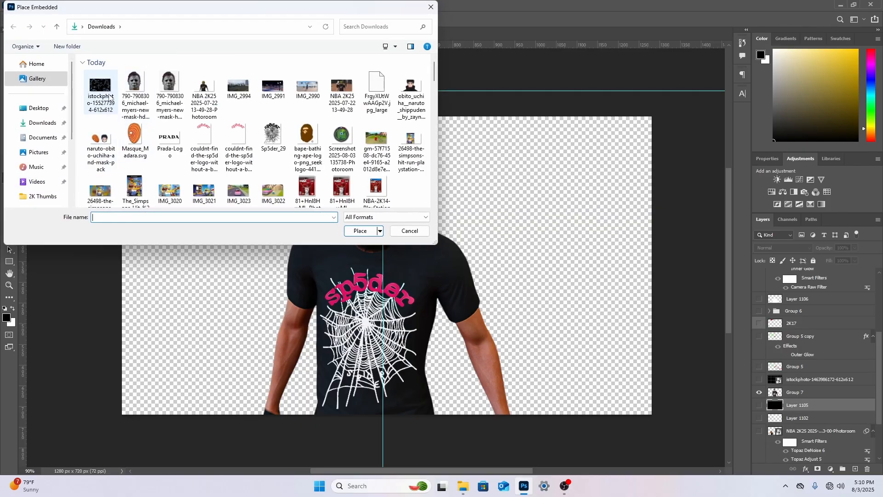
double_click(100, 87)
drag(387, 243, 375, 112)
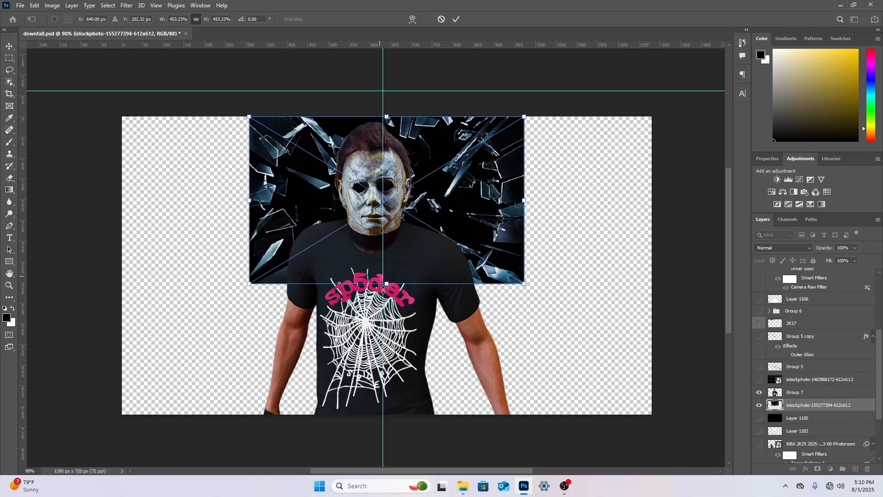
drag(386, 284, 373, 447)
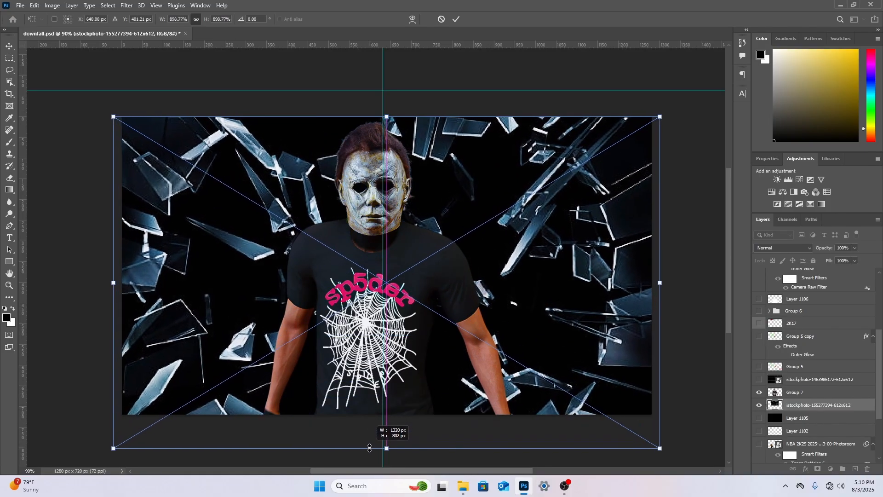
drag(437, 416, 442, 389)
right_click(470, 267)
click(500, 271)
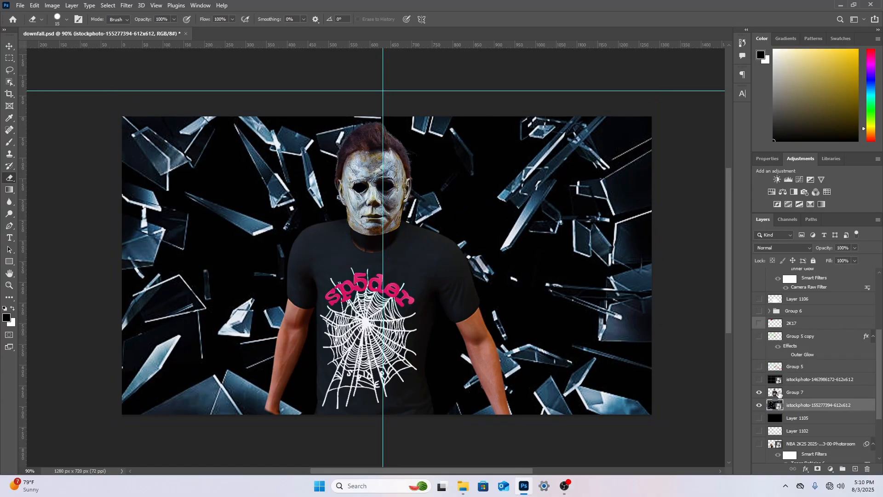
Place IMG_2994 as embedded behind the character, scaled to 200.52% and moved up slightly so the basketball court fills the canvas
click(21, 5)
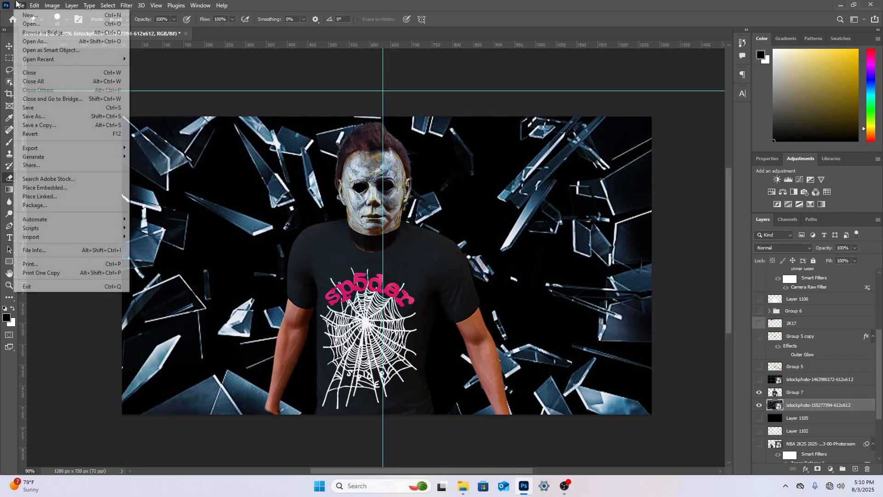
click(47, 189)
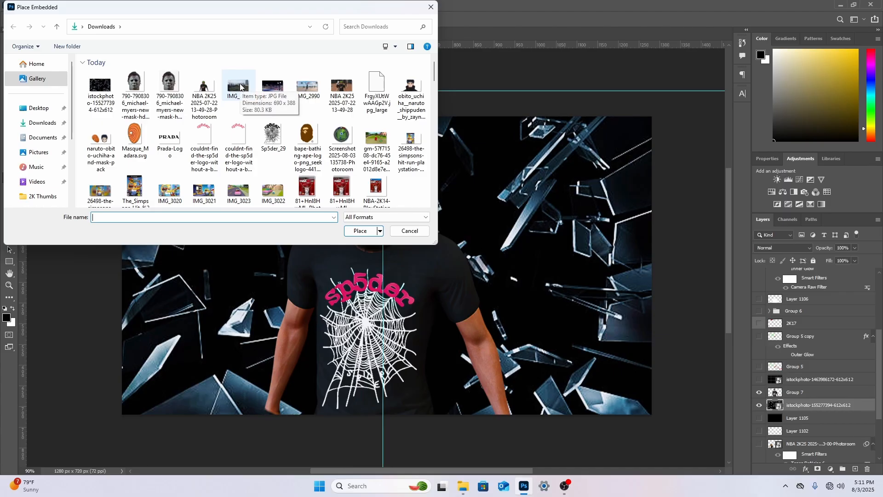
double_click(239, 85)
drag(404, 285, 400, 235)
drag(377, 274, 379, 436)
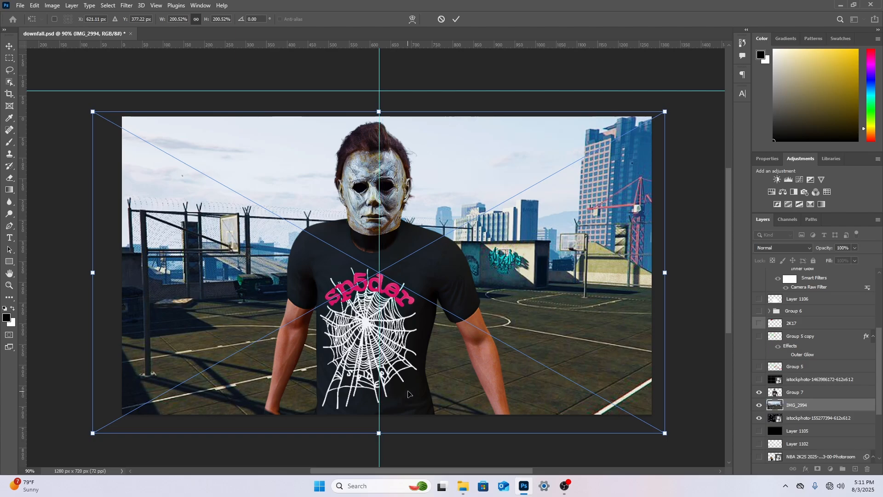
drag(407, 392, 407, 383)
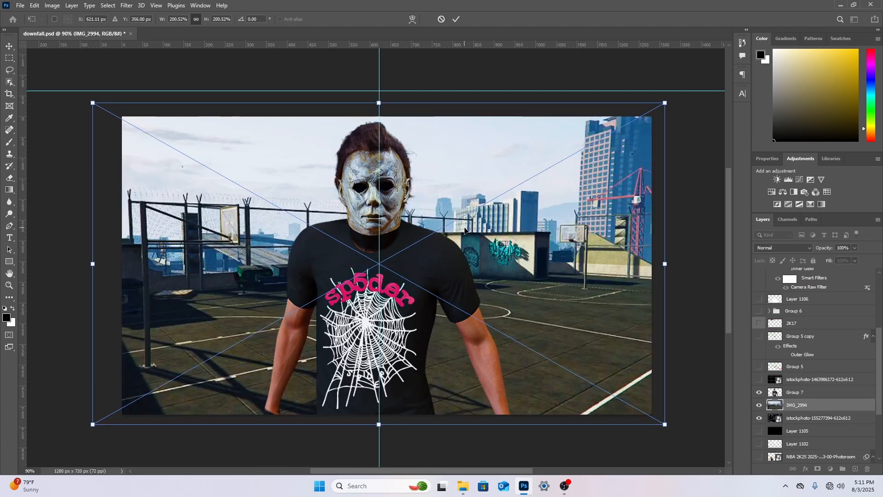
key(Return)
key(e)
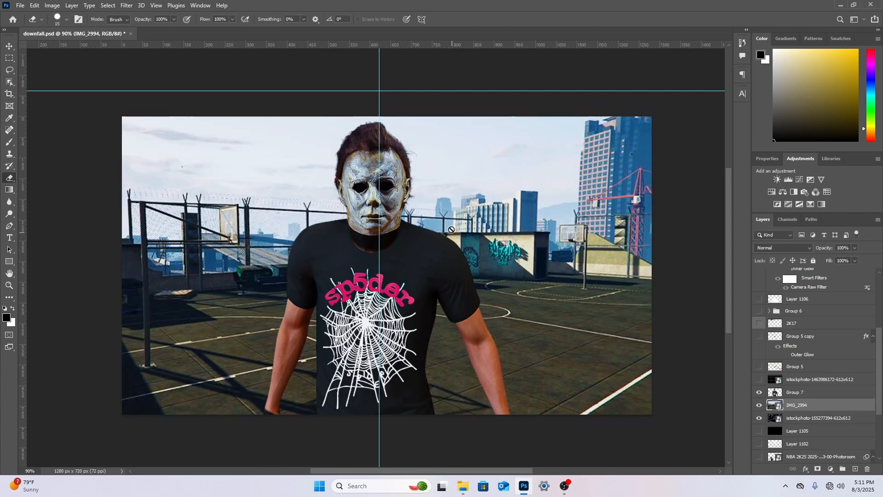
Replace the sky in the court image with the dark red and purple sunset preset using Sky Replacement
click(35, 5)
click(45, 242)
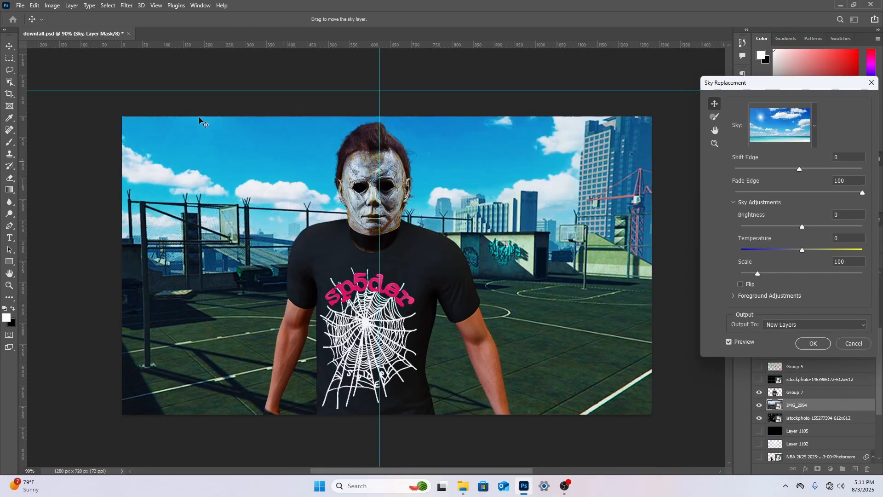
click(815, 131)
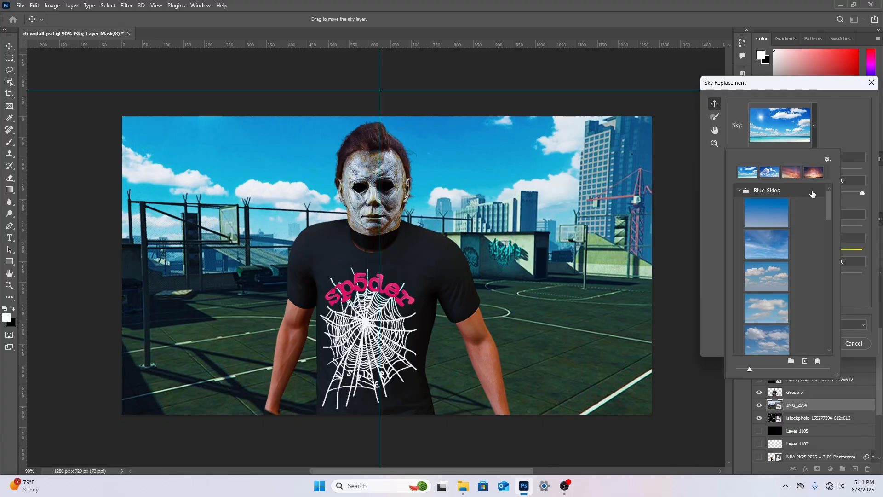
drag(827, 214, 821, 286)
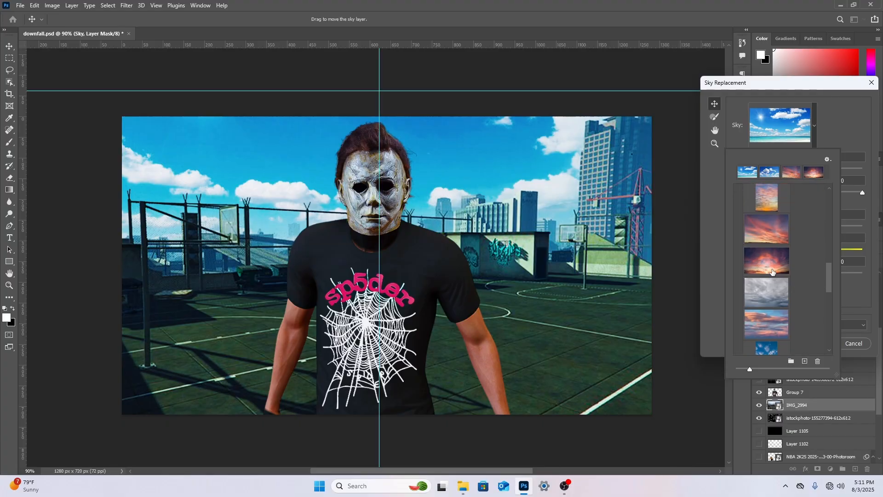
click(772, 271)
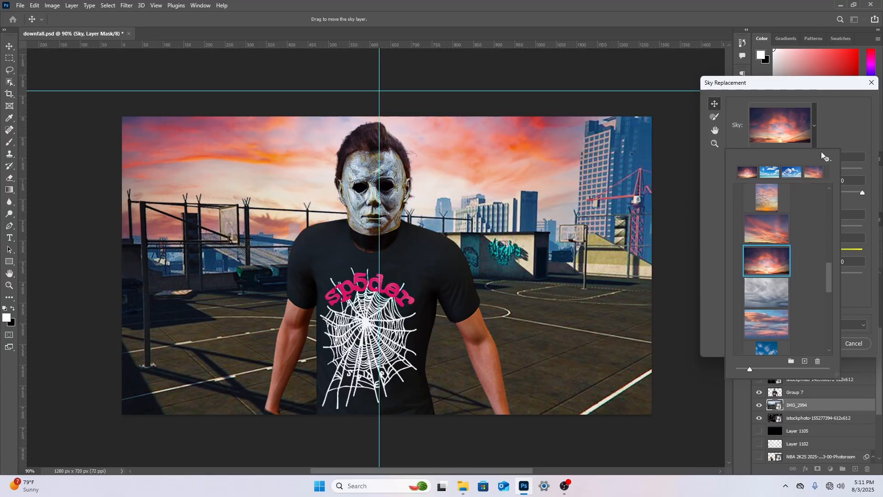
click(836, 123)
click(817, 341)
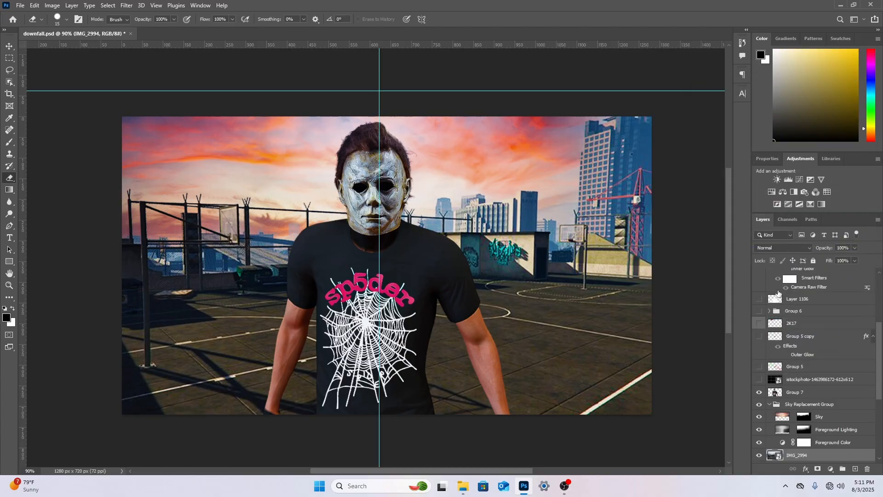
Group the Sky Replacement Group with IMG_2994, merge it into a single layer, and place it below the shattered-glass layer
click(769, 405)
click(823, 416)
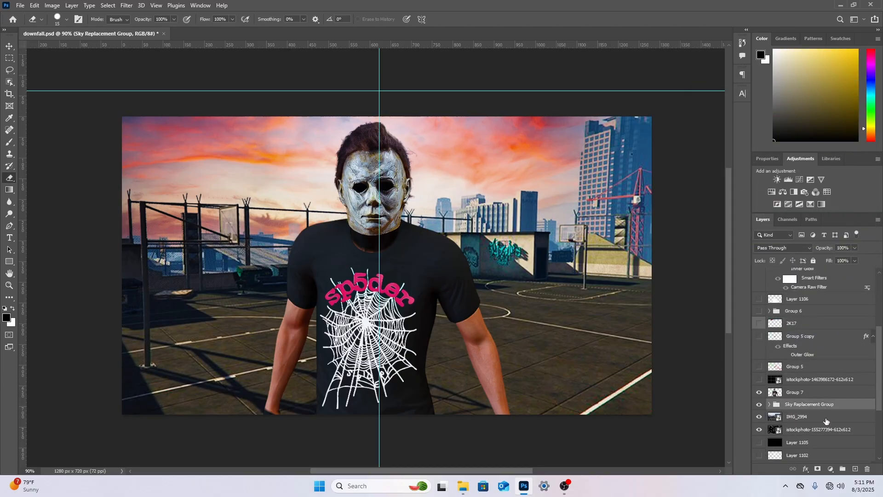
click(843, 468)
click(838, 418)
drag(838, 419, 808, 424)
right_click(823, 404)
click(810, 342)
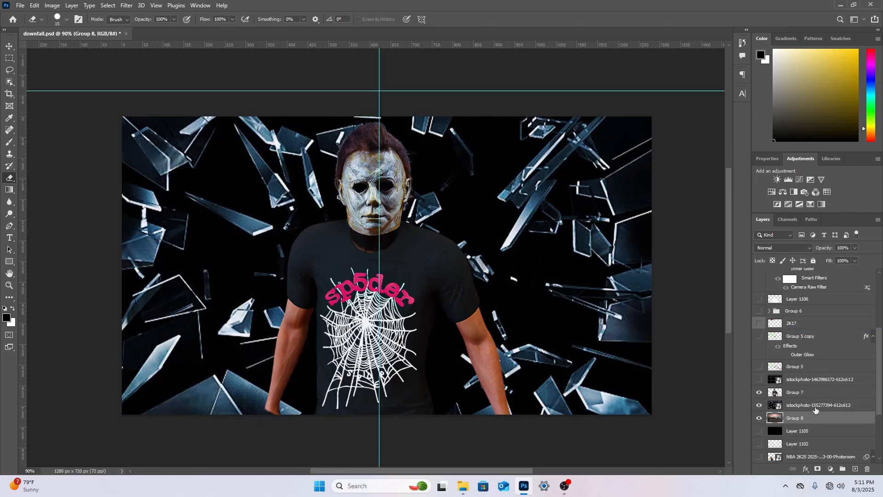
Apply a Gaussian Blur with a radius of 1.0 pixels to the shattered-glass layer
click(815, 408)
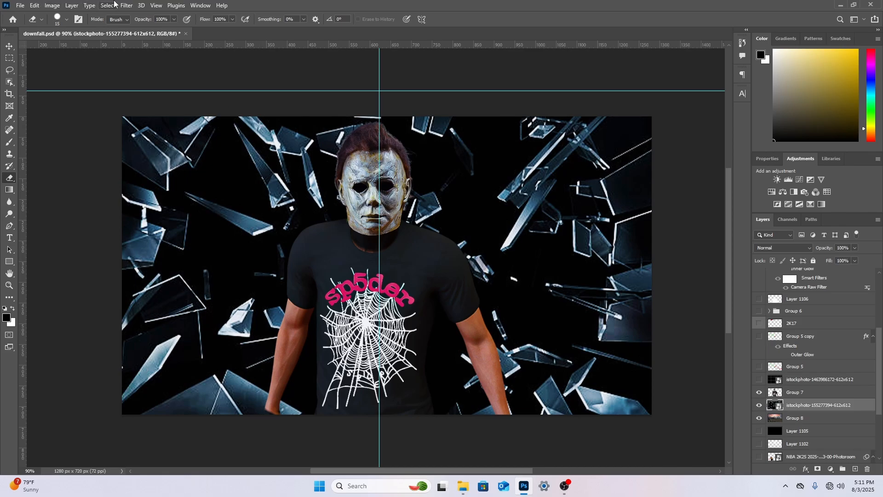
click(126, 5)
mouse_move(135, 123)
click(264, 158)
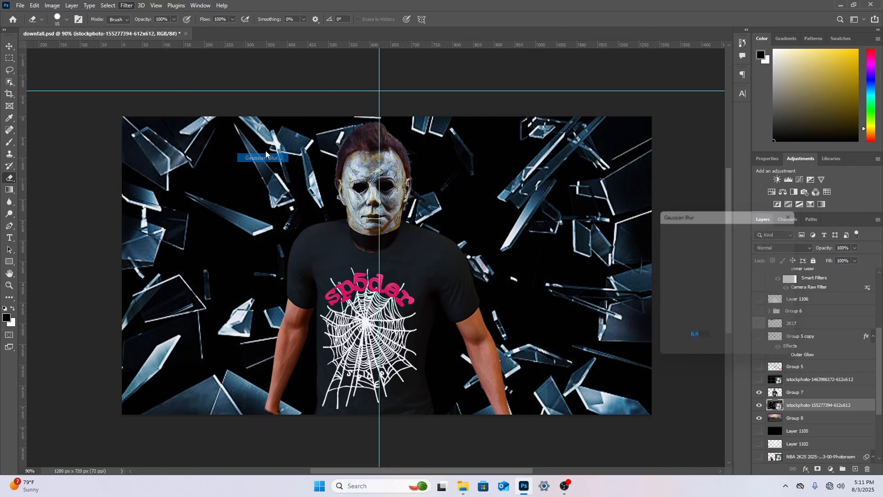
click(672, 354)
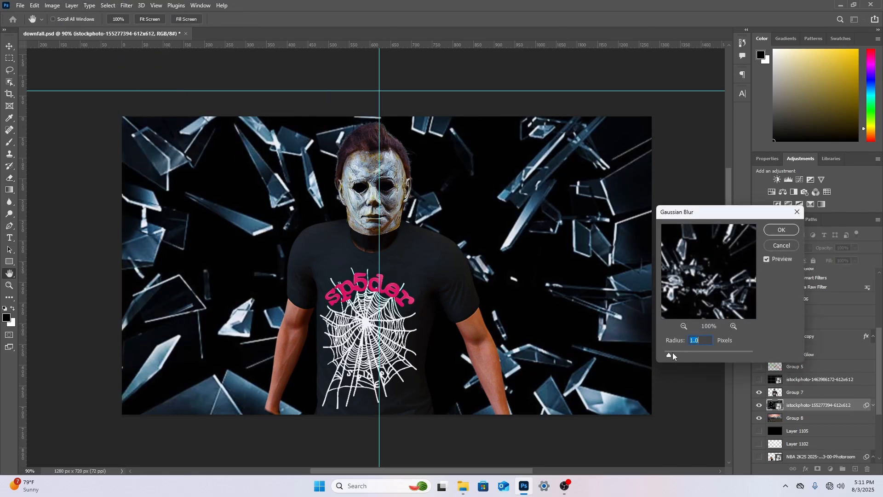
click(777, 230)
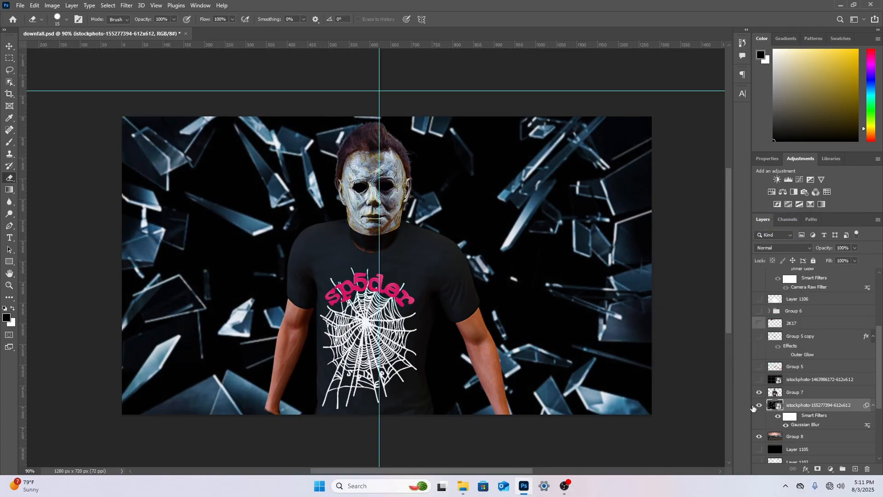
Try the Dissolve blend mode on the shattered-glass layer and return the layer to Normal
click(806, 439)
click(797, 408)
click(780, 247)
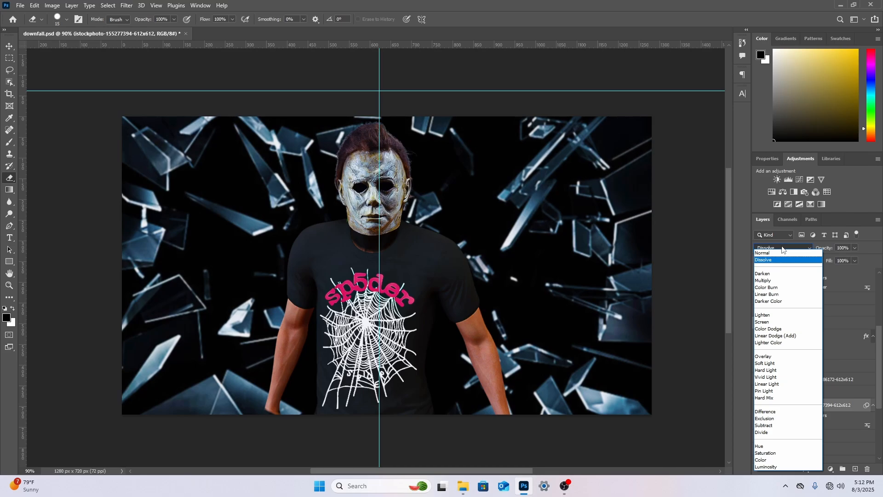
click(772, 253)
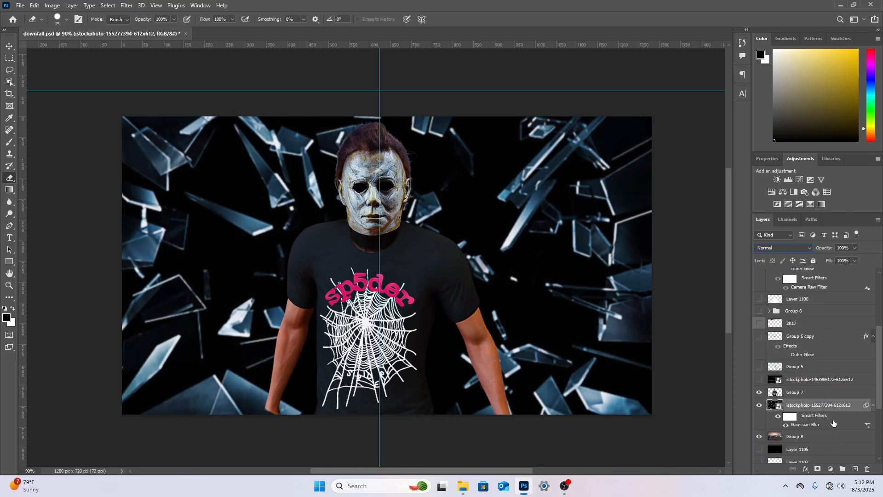
Add a Gradient Map adjustment layer directly above the shattered-glass layer, below the character
click(767, 159)
click(801, 158)
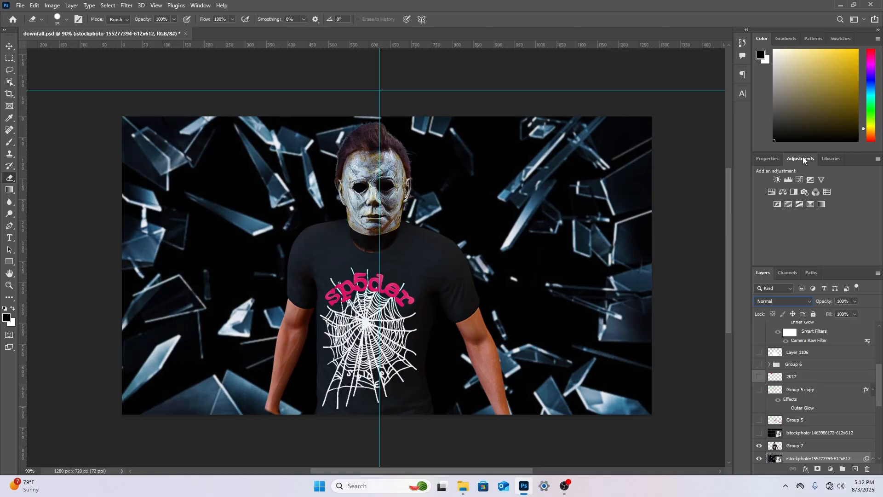
click(811, 205)
Set the gradient map's black color stop at location 0% to a bright magenta-pink
click(772, 193)
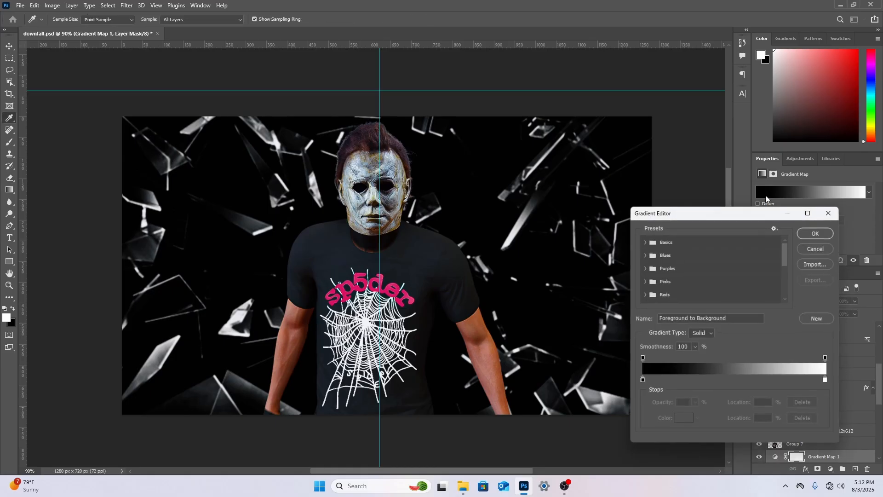
click(642, 382)
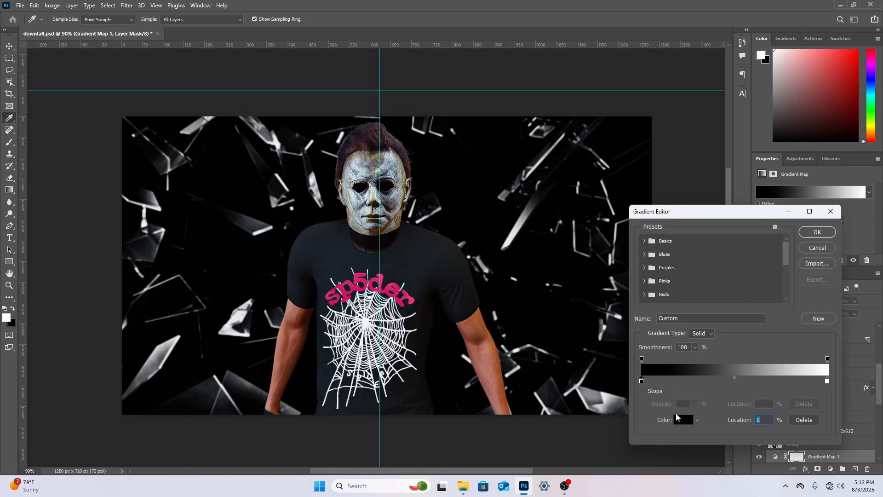
click(682, 422)
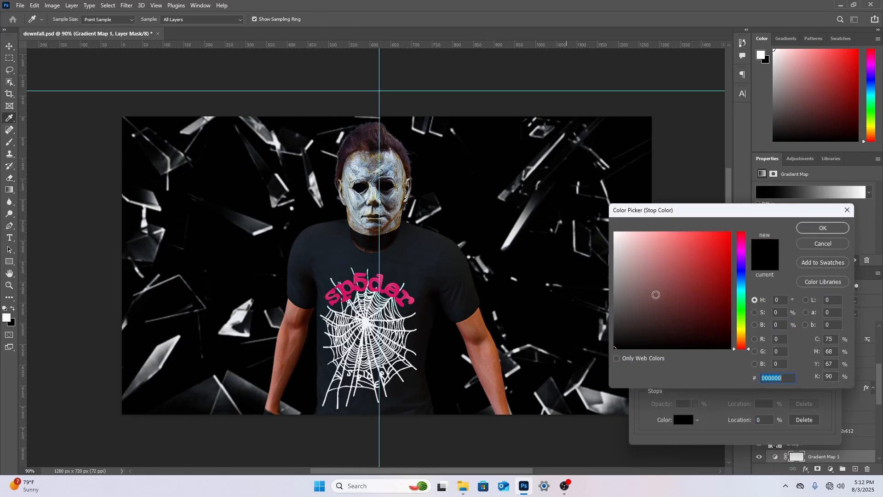
click(741, 253)
drag(698, 264, 750, 220)
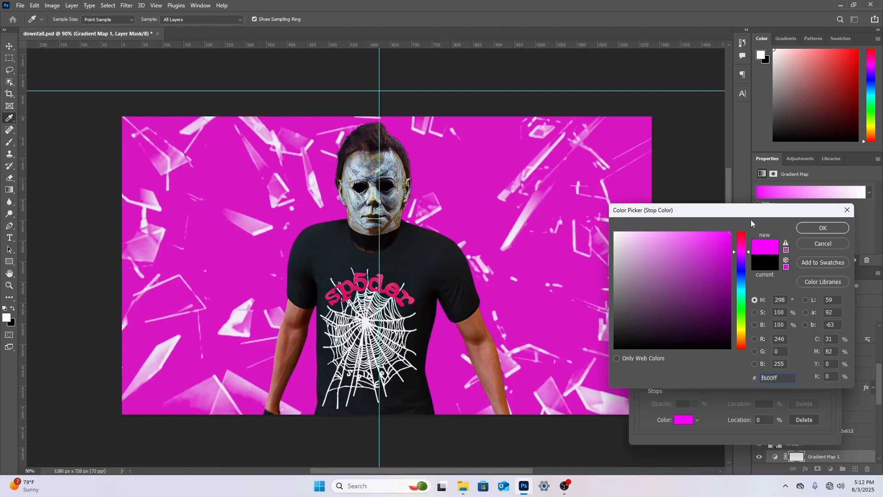
drag(739, 252, 740, 251)
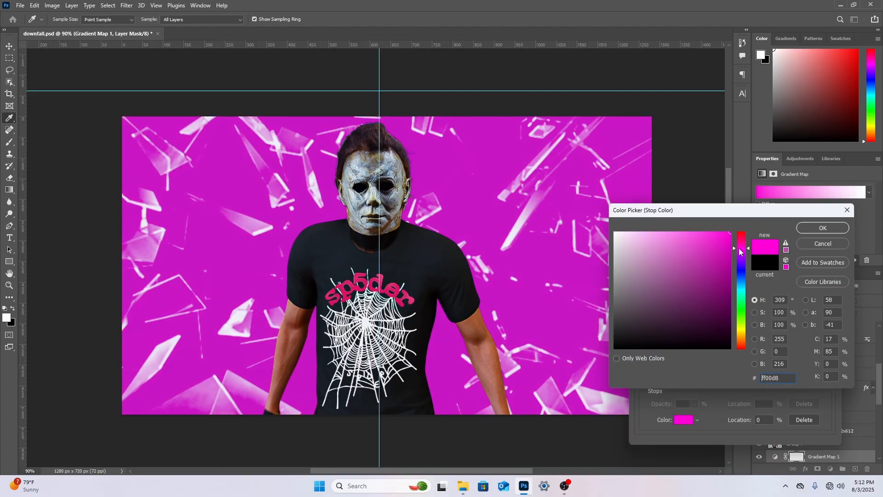
click(823, 228)
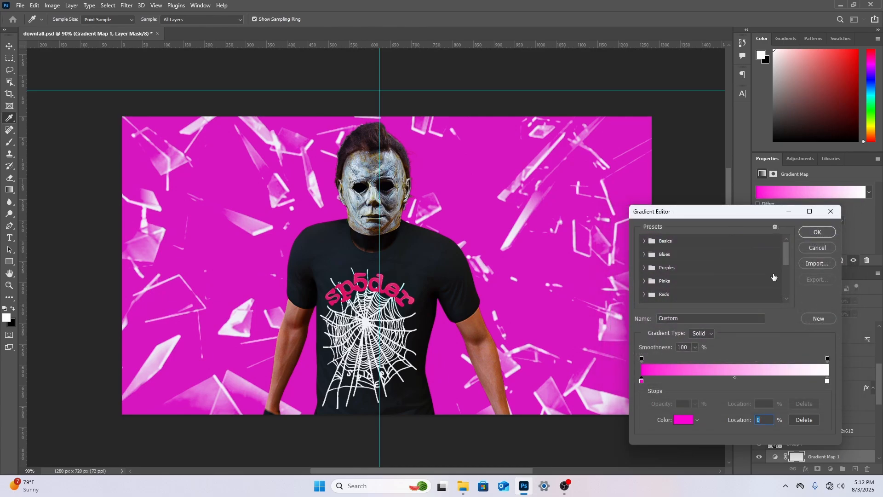
Change the gradient map's white color stop to black
click(824, 381)
click(679, 420)
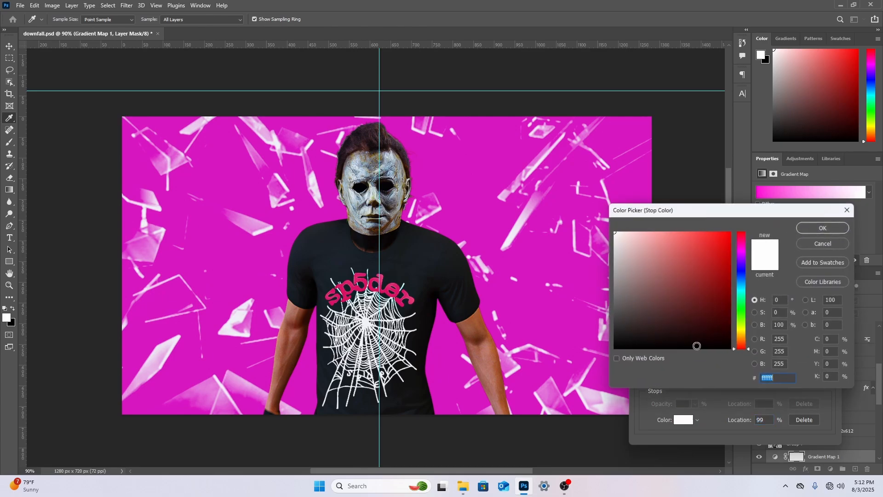
click(693, 365)
click(823, 228)
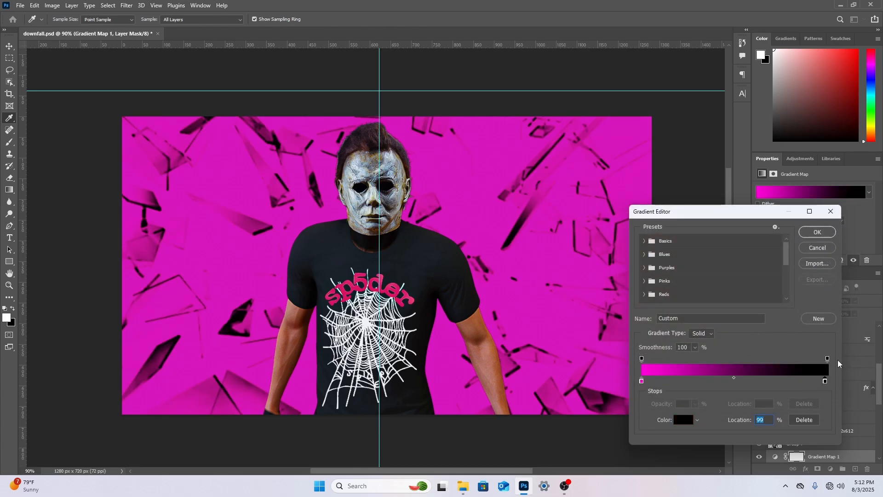
Rearrange the gradient map's stops to place black at 0% and magenta-pink at 100%, and accept the gradient
drag(824, 382, 828, 382)
drag(641, 381, 652, 405)
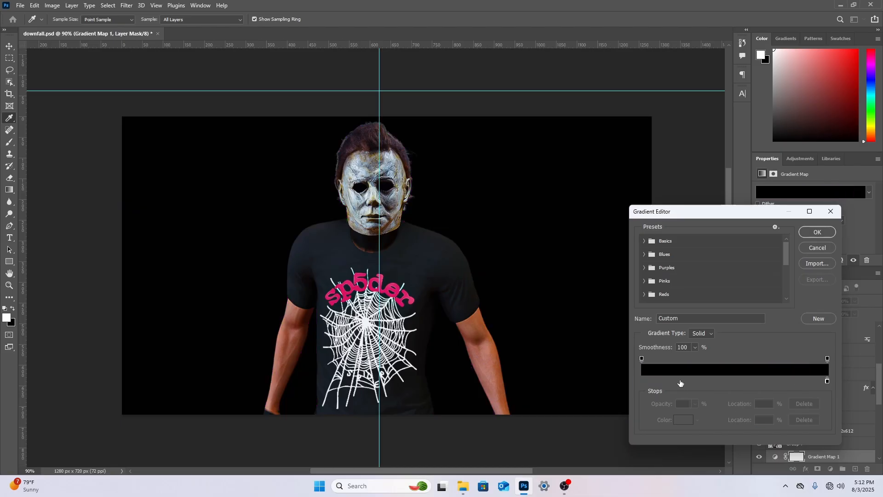
click(680, 382)
double_click(679, 382)
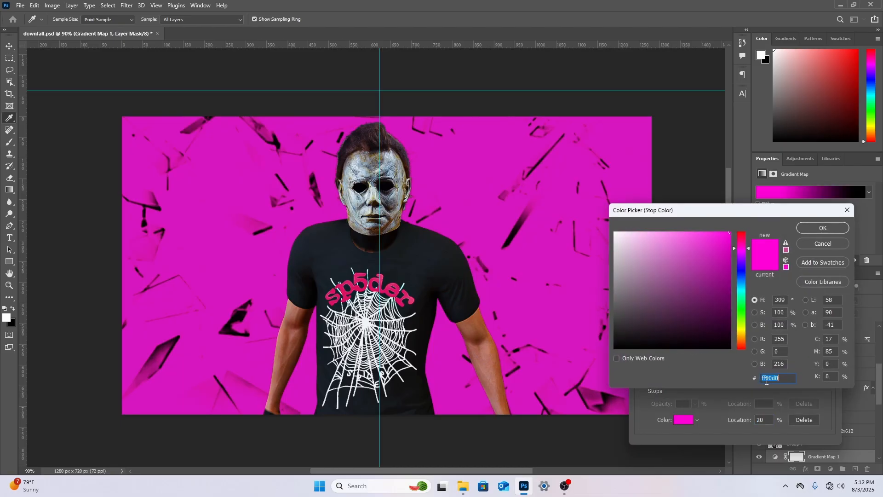
click(842, 214)
drag(679, 381, 641, 381)
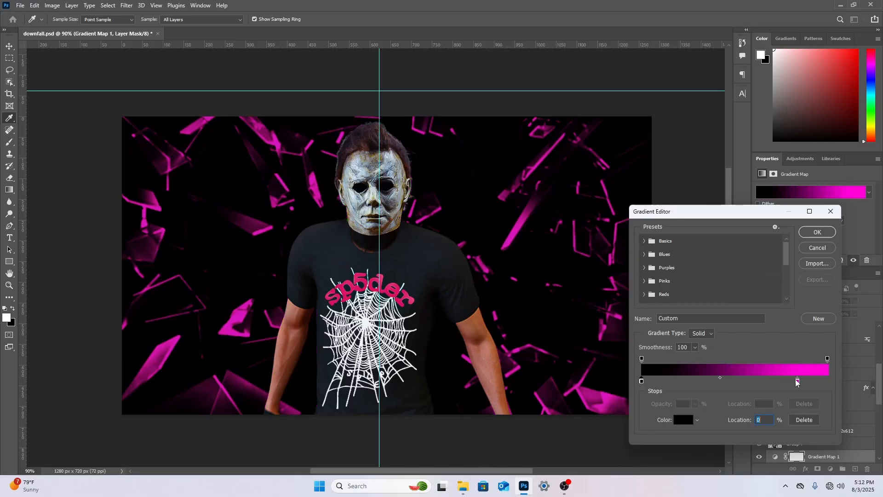
drag(798, 381, 833, 382)
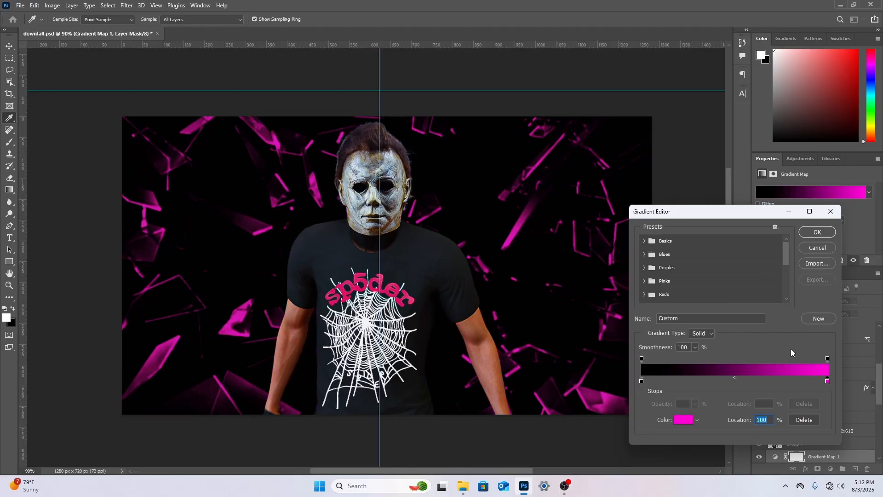
click(817, 232)
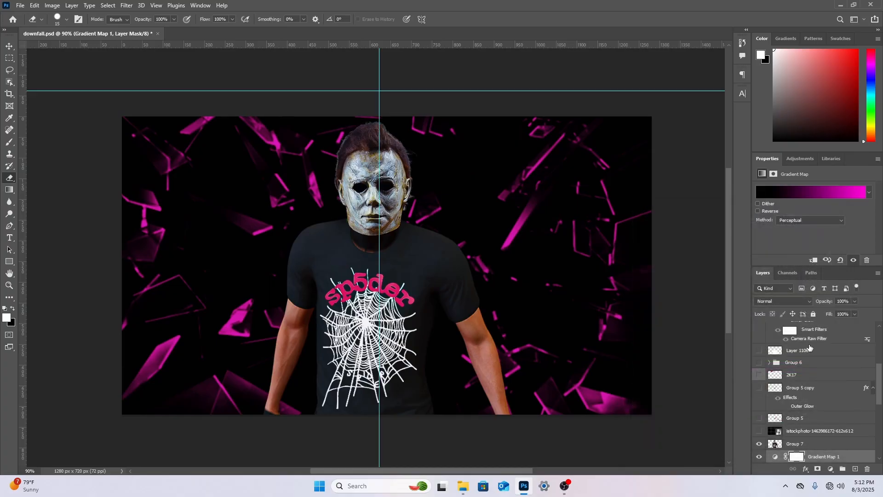
Set the blend mode of the shattered-glass layer below the gradient map to Dissolve
scroll(808, 379, down, 3)
scroll(809, 386, down, 1)
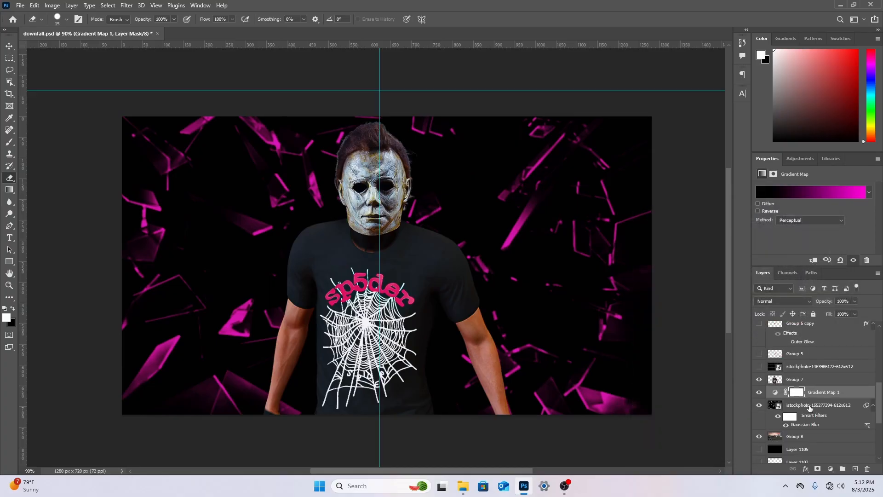
click(809, 408)
click(804, 303)
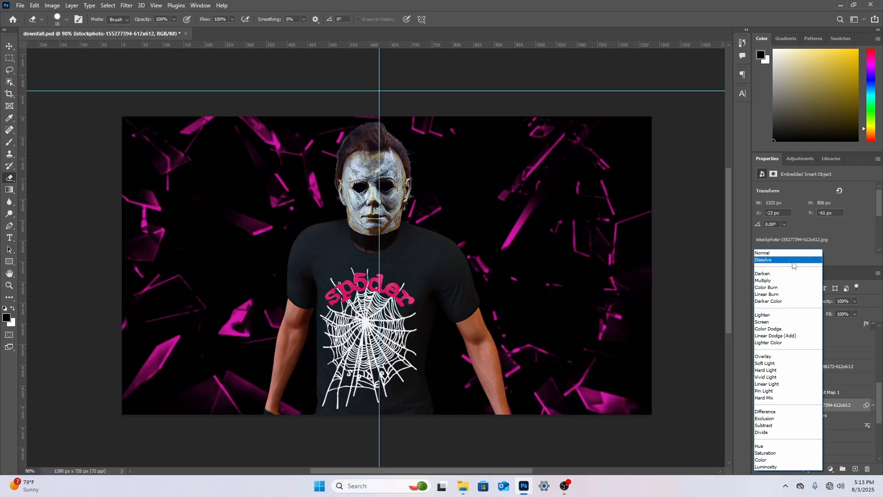
click(793, 262)
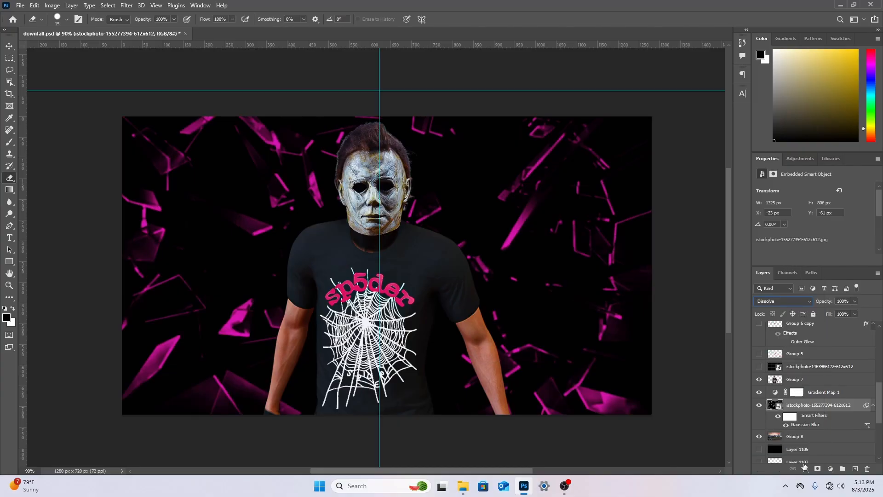
Move the sunset-court layer Group 8 directly above the shattered-glass layer and lower its opacity to 47%
click(811, 435)
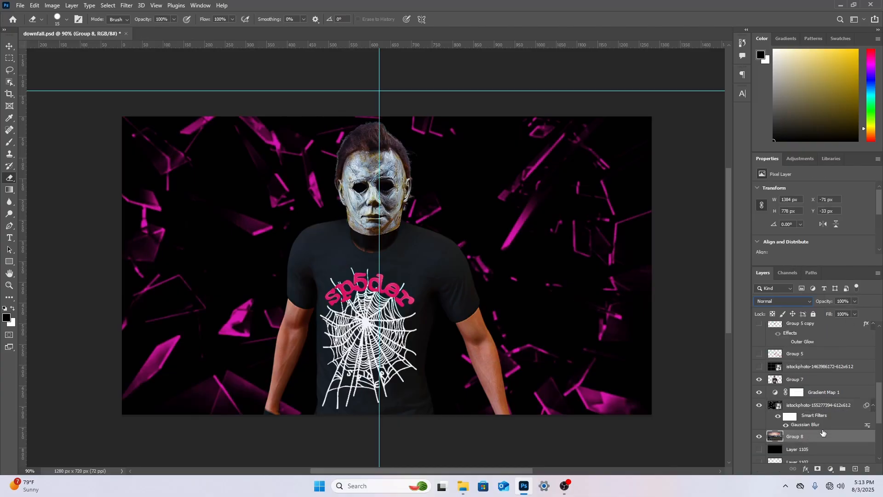
drag(823, 432, 825, 411)
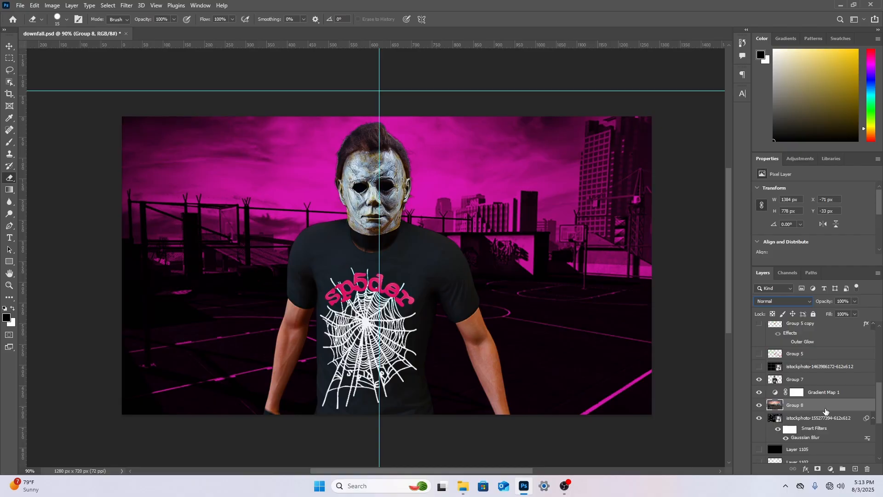
click(855, 301)
drag(856, 311, 835, 314)
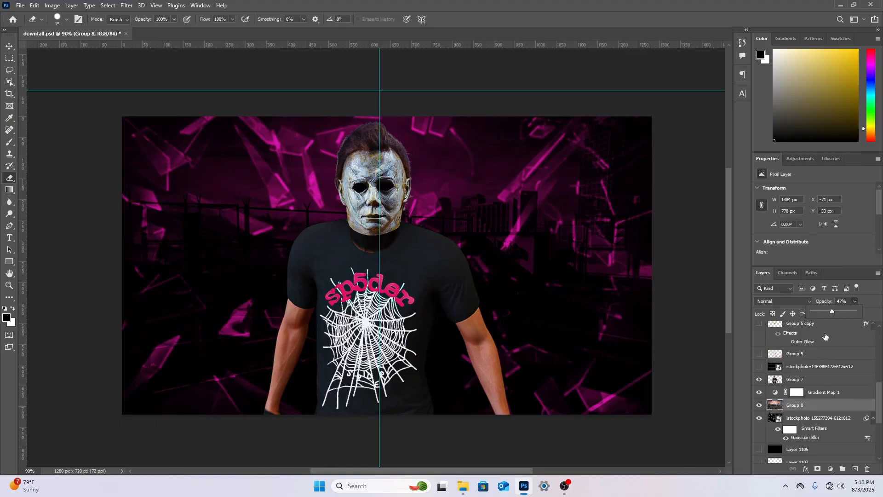
Paint a white glow behind the character with a 1102 px Soft Round brush on a new layer above the gradient map
click(852, 391)
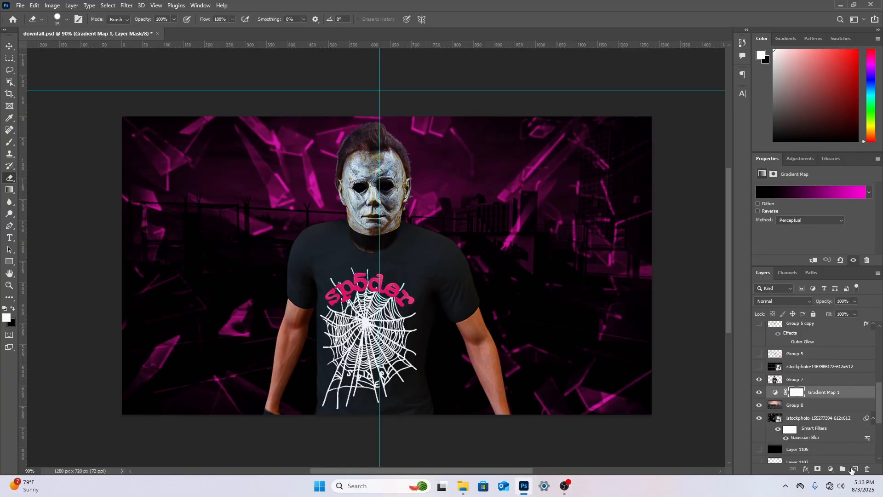
click(851, 469)
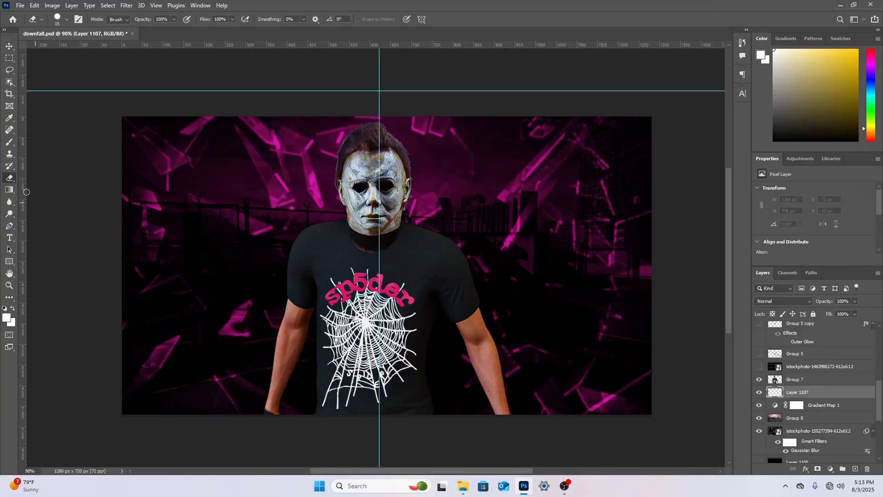
click(9, 141)
right_click(378, 283)
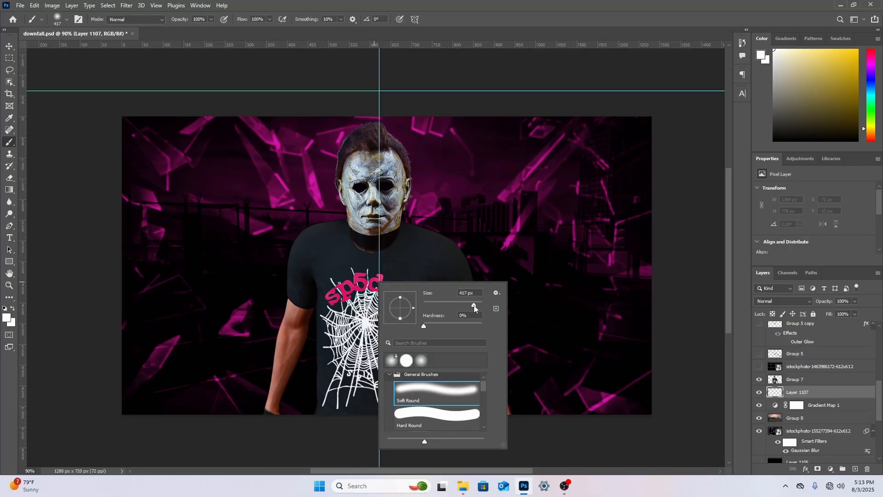
drag(474, 305, 477, 302)
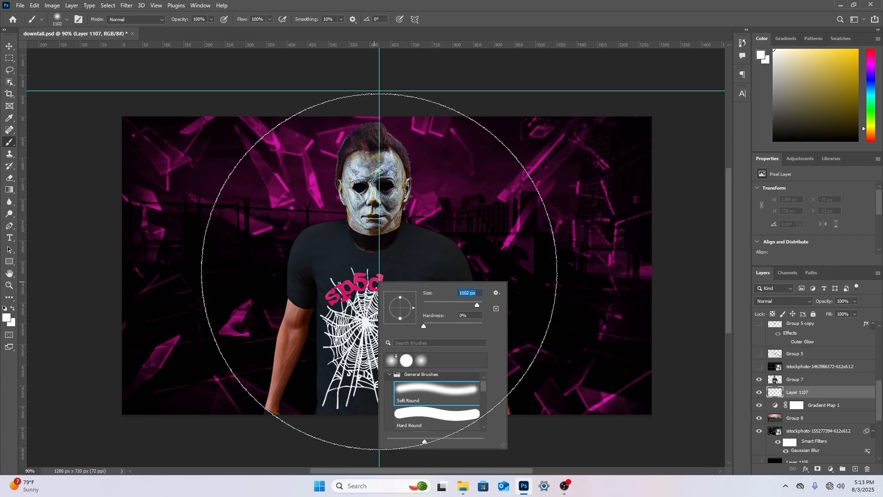
click(379, 271)
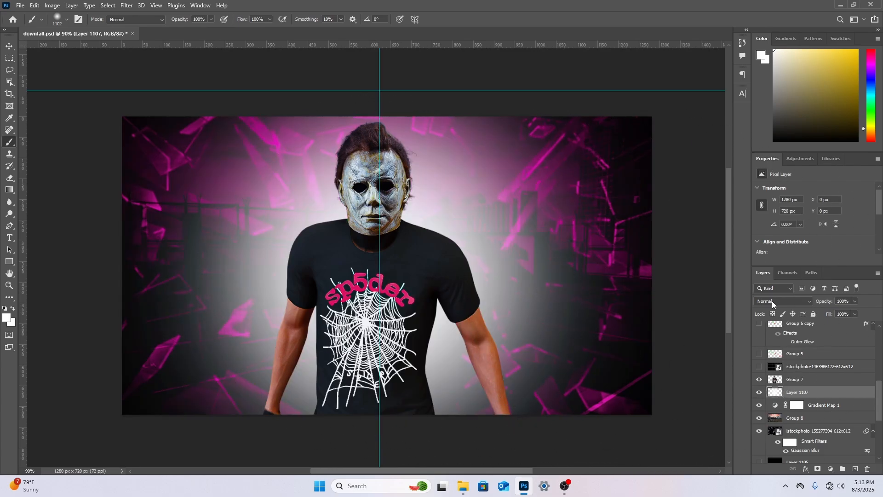
Set the white glow layer to Overlay and stack three duplicates of it
click(772, 301)
click(767, 358)
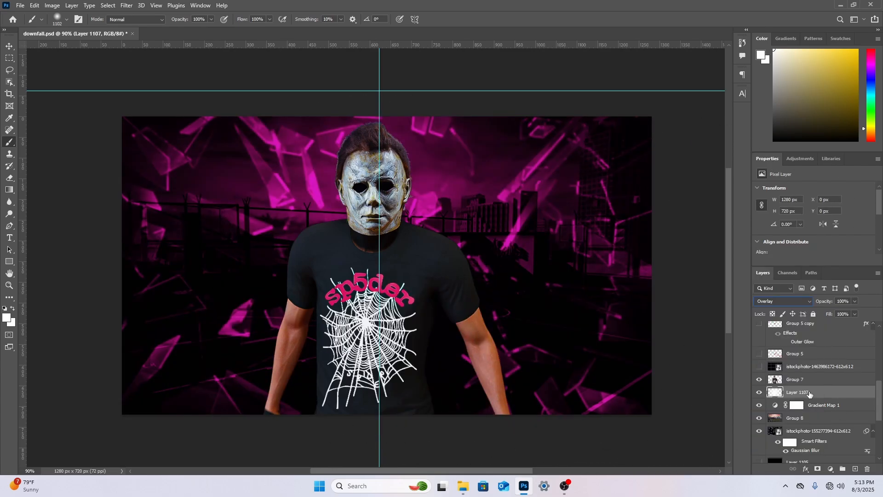
right_click(810, 394)
click(782, 123)
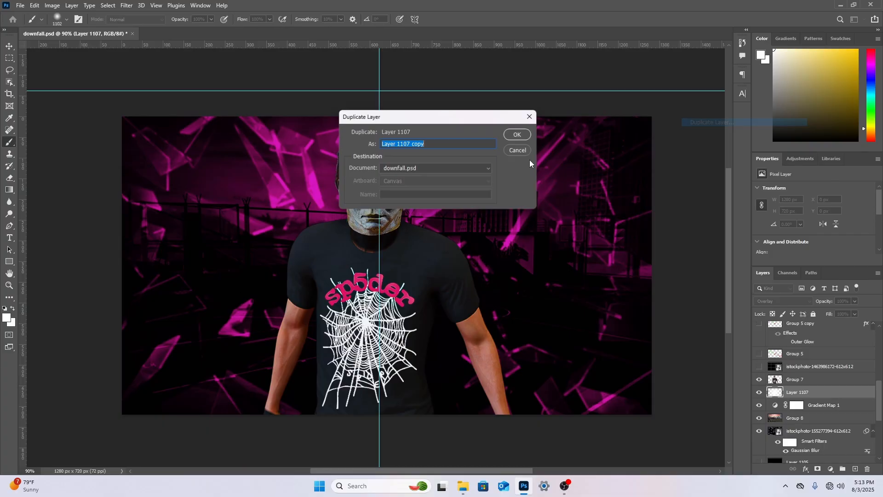
click(517, 134)
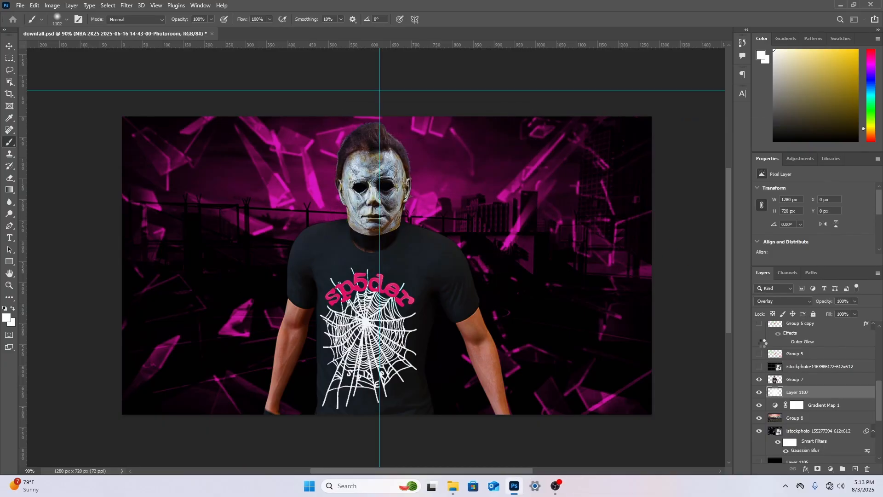
right_click(818, 398)
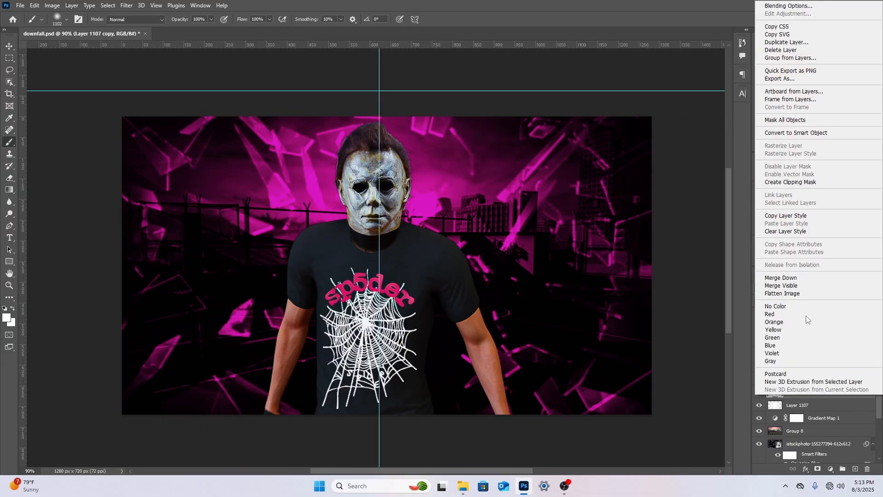
click(786, 42)
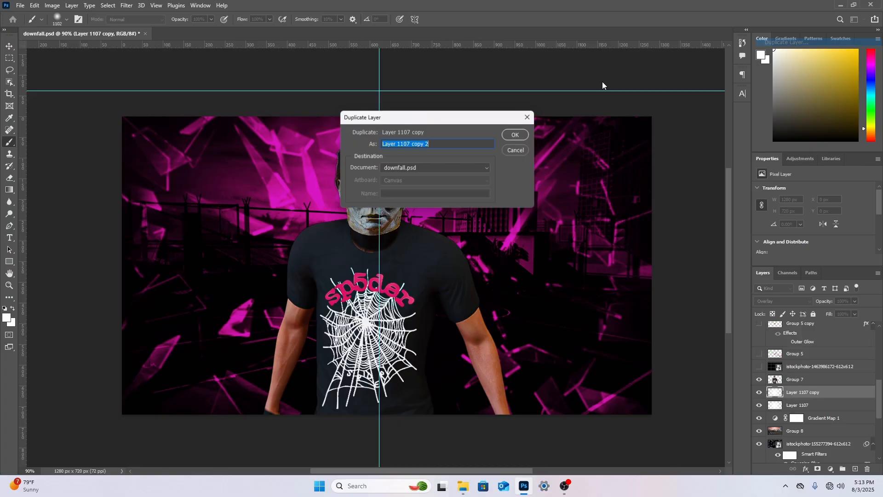
click(515, 135)
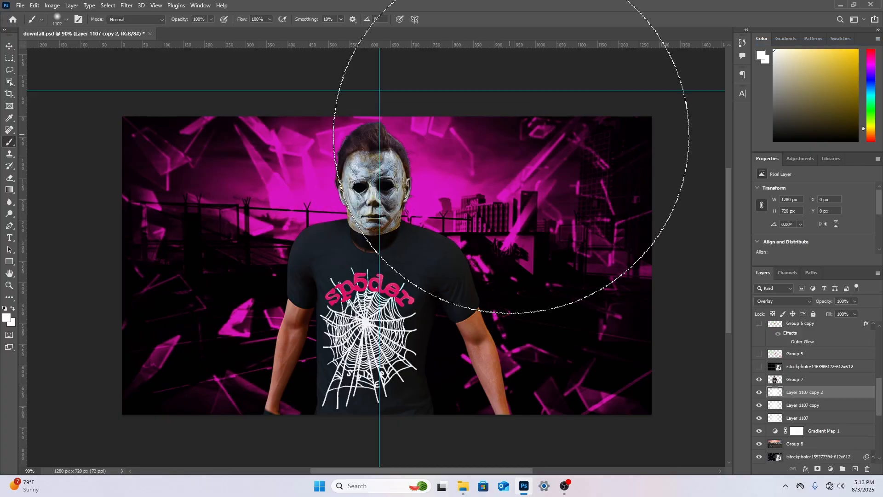
right_click(812, 395)
click(740, 128)
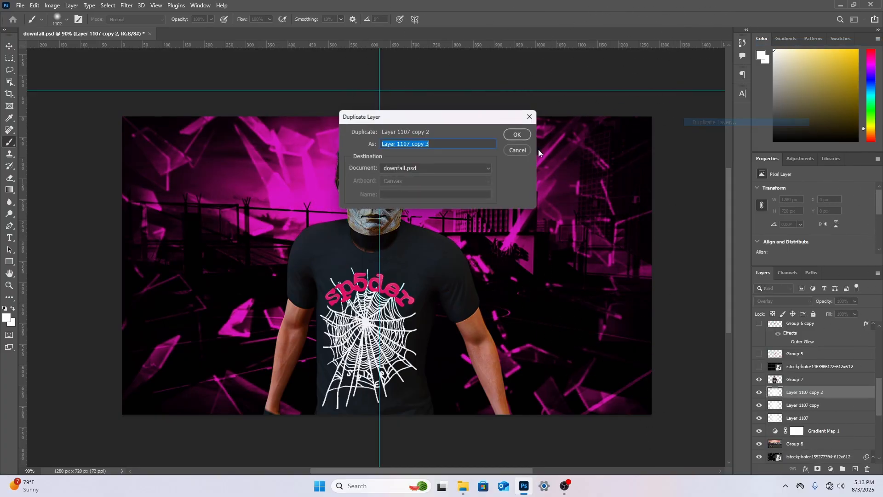
click(517, 136)
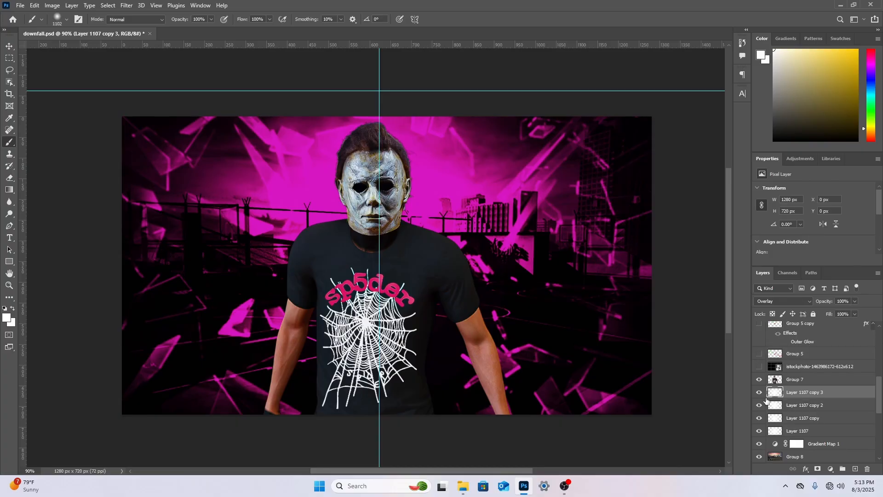
Hide the four white glow layers and paint a bright magenta-pink glow behind the character on a new layer
drag(760, 392, 761, 433)
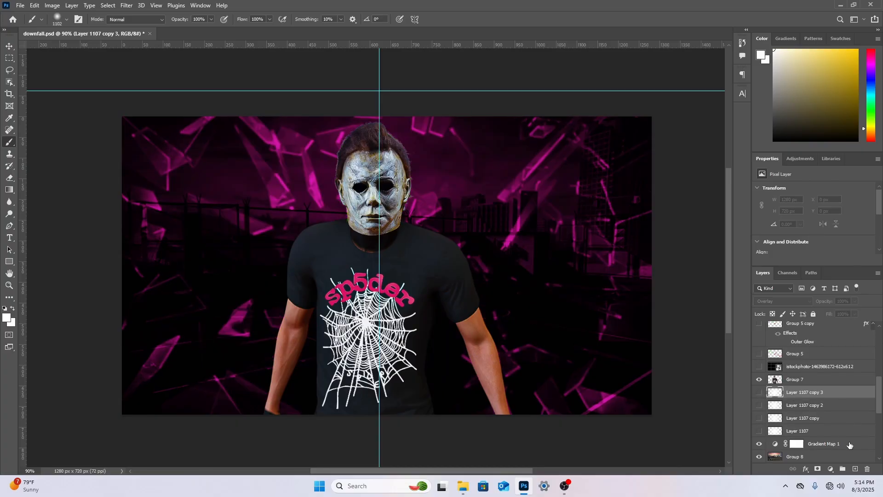
click(856, 468)
click(870, 68)
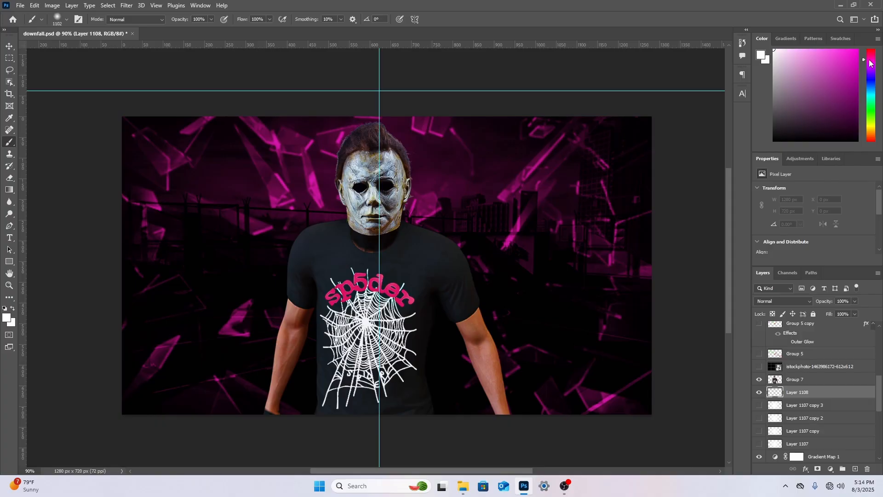
click(857, 50)
click(371, 280)
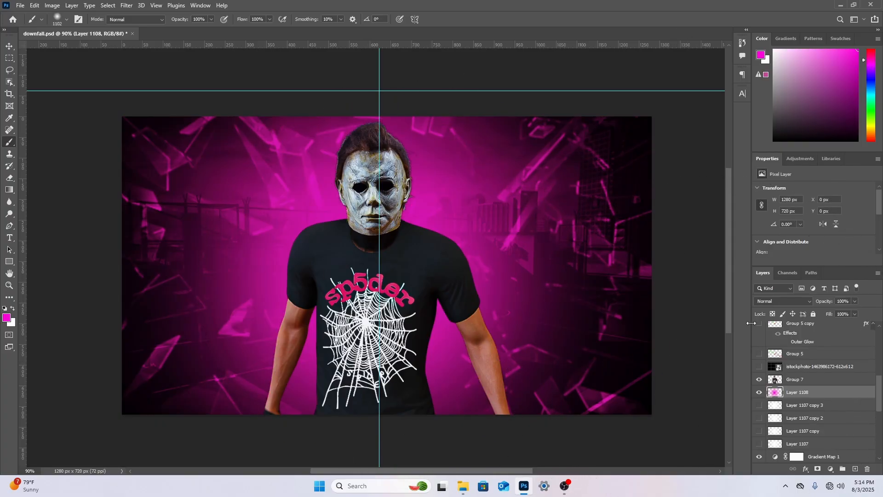
Try the Screen blend mode on the magenta glow layer and hide that layer
click(764, 301)
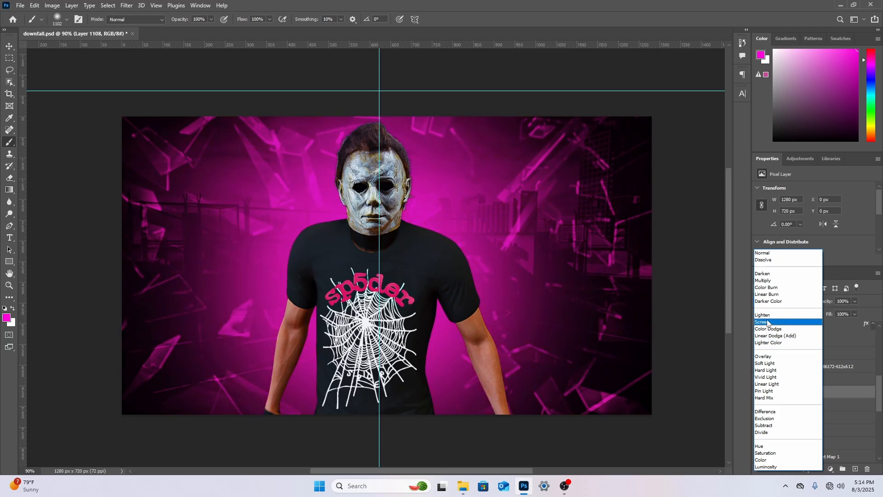
click(767, 323)
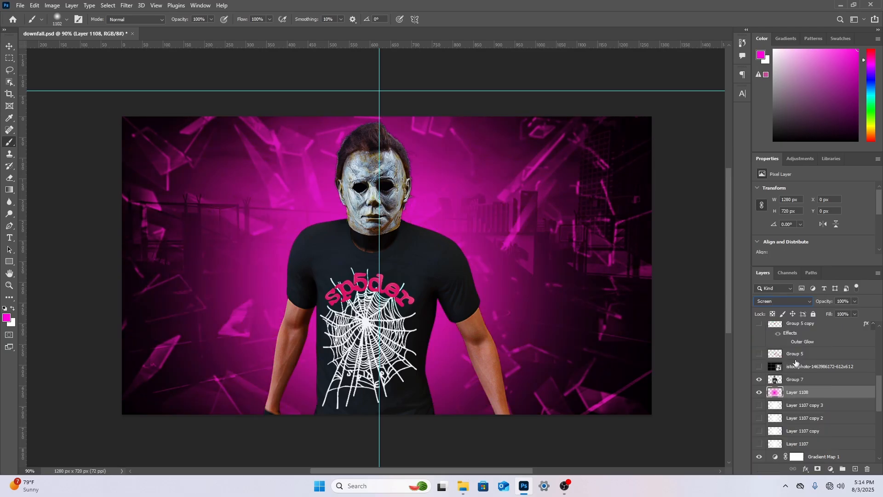
click(760, 393)
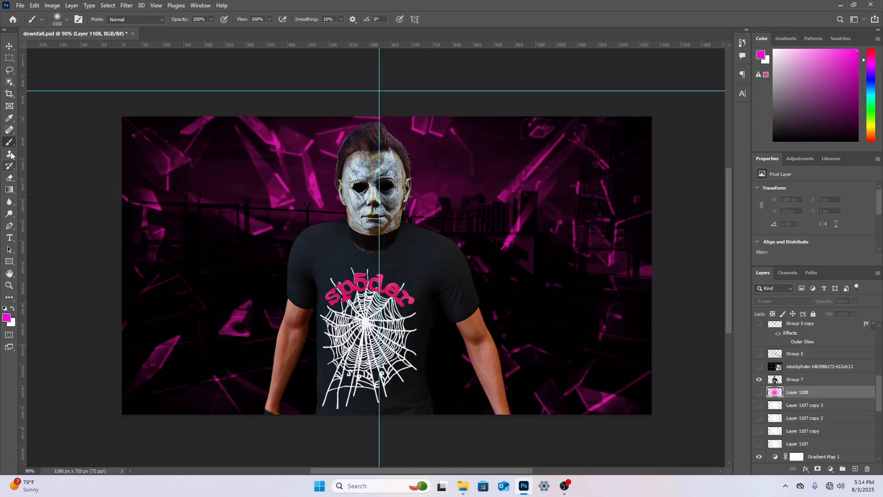
Paint a smaller magenta-pink glow behind the character's torso on a new layer with a 495 px soft brush
click(855, 468)
right_click(474, 299)
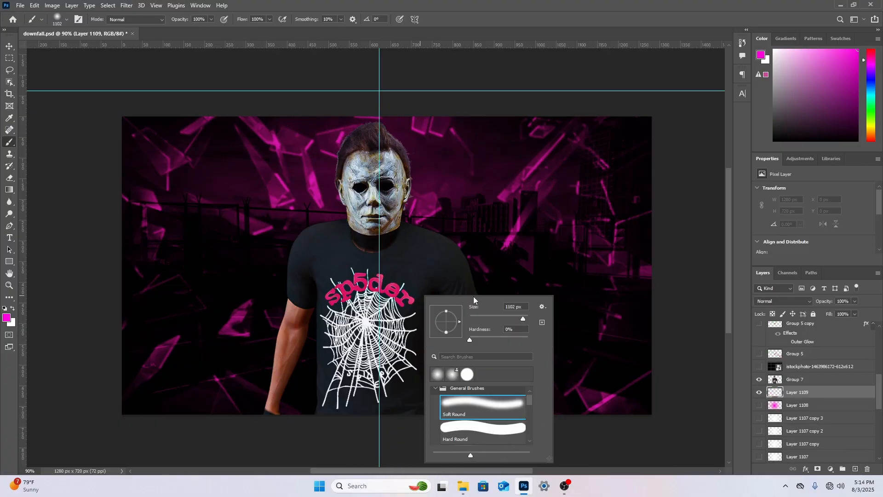
drag(523, 319, 523, 320)
click(376, 285)
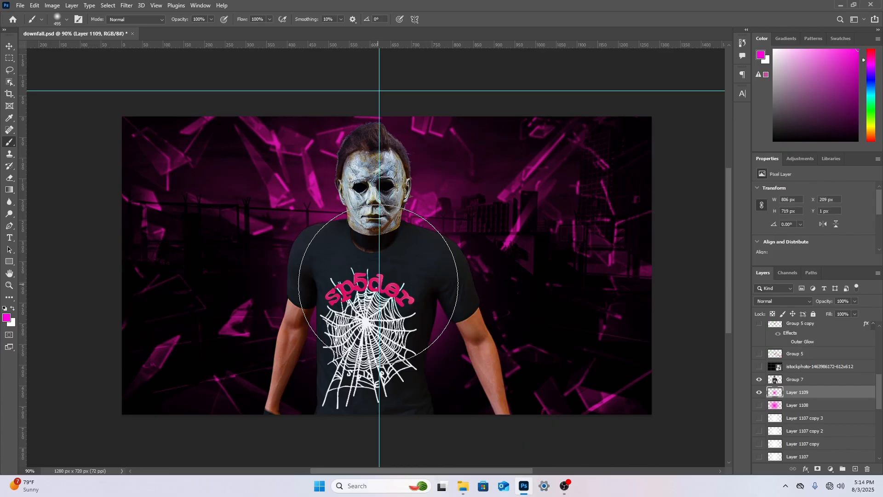
click(376, 288)
click(374, 286)
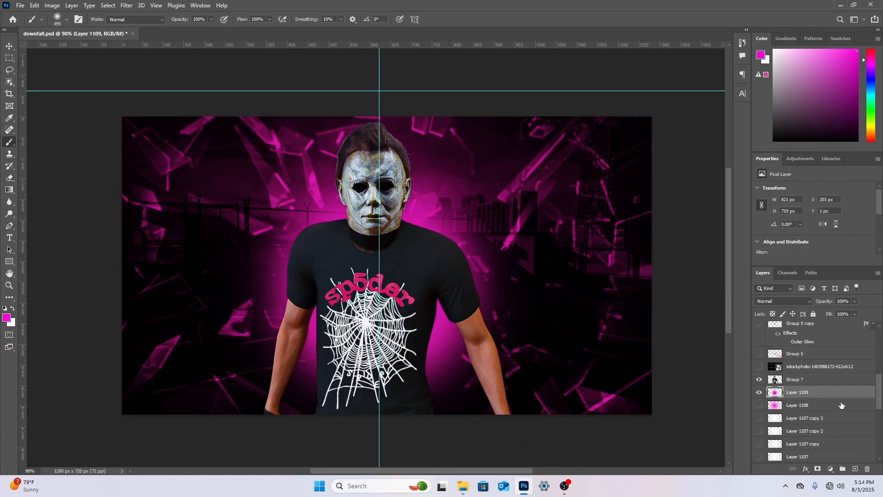
click(822, 382)
click(18, 5)
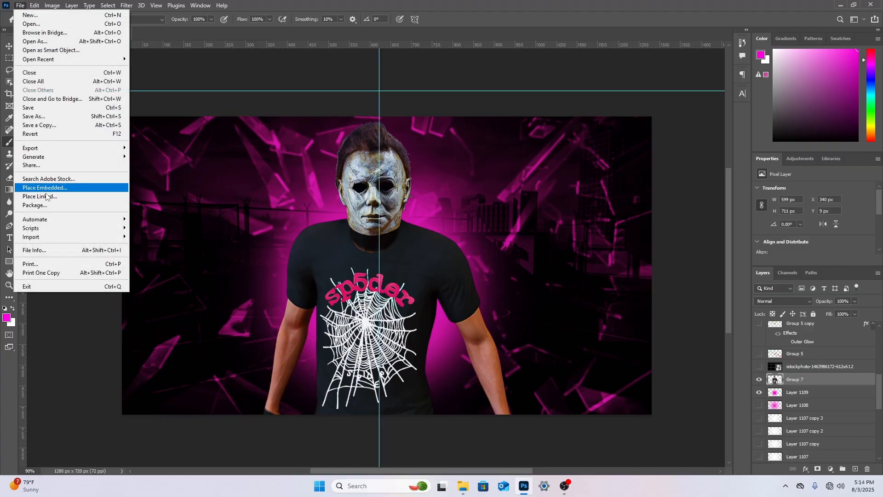
click(42, 185)
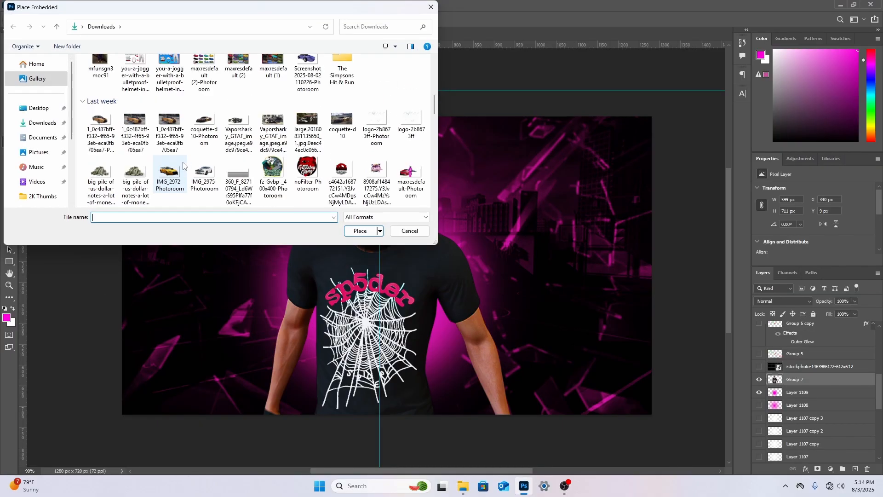
scroll(183, 166, down, 3)
scroll(184, 164, up, 6)
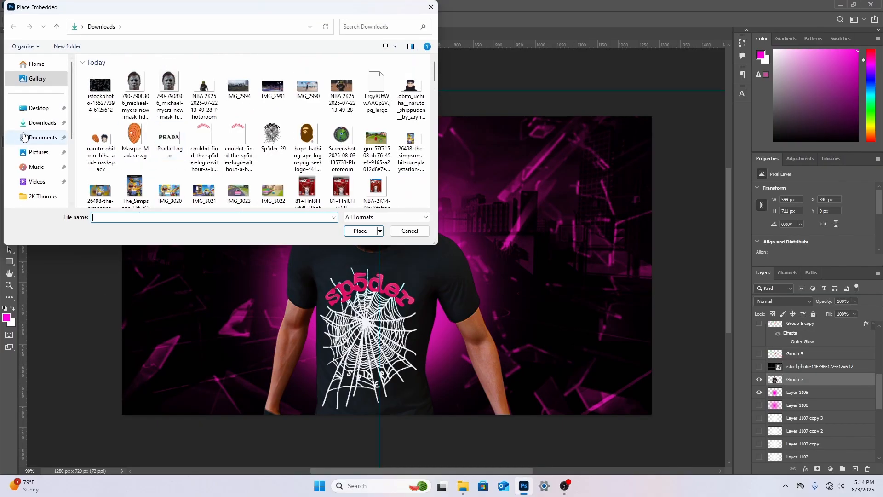
click(41, 123)
scroll(204, 124, down, 3)
scroll(205, 124, down, 3)
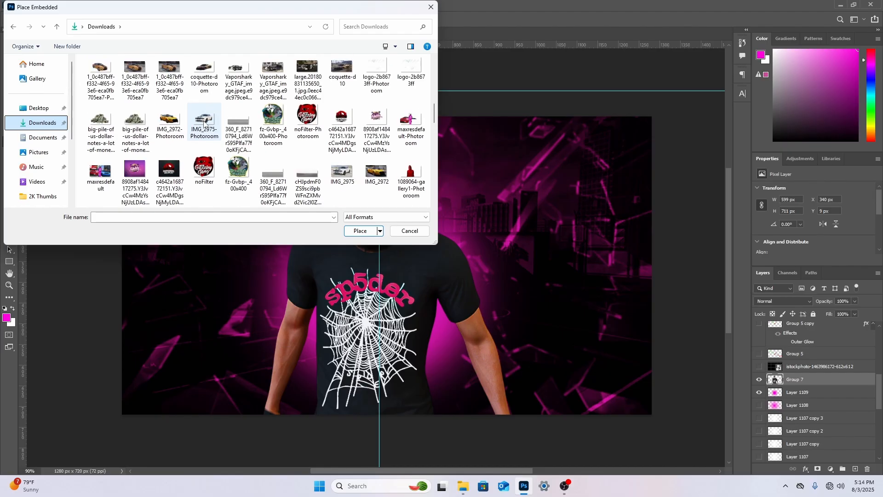
scroll(205, 125, up, 1)
click(430, 7)
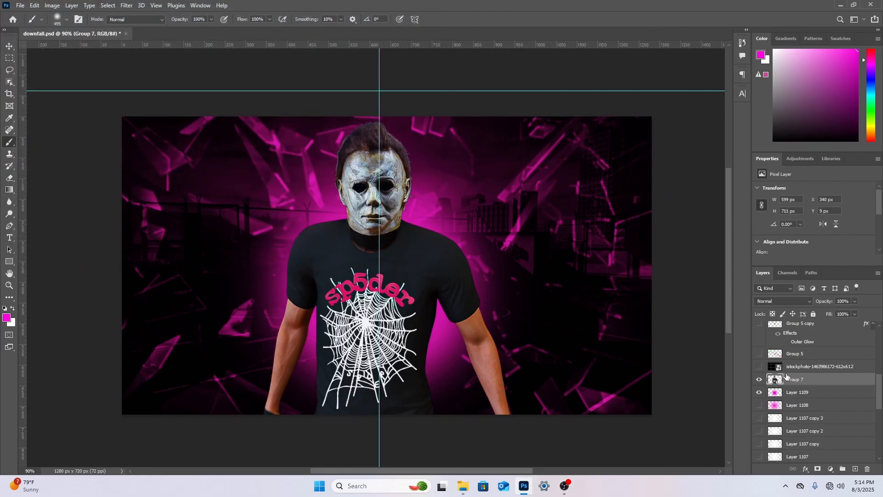
Hide the magenta glow, the background layers and the masked character in Group 7, leaving an empty canvas
click(759, 392)
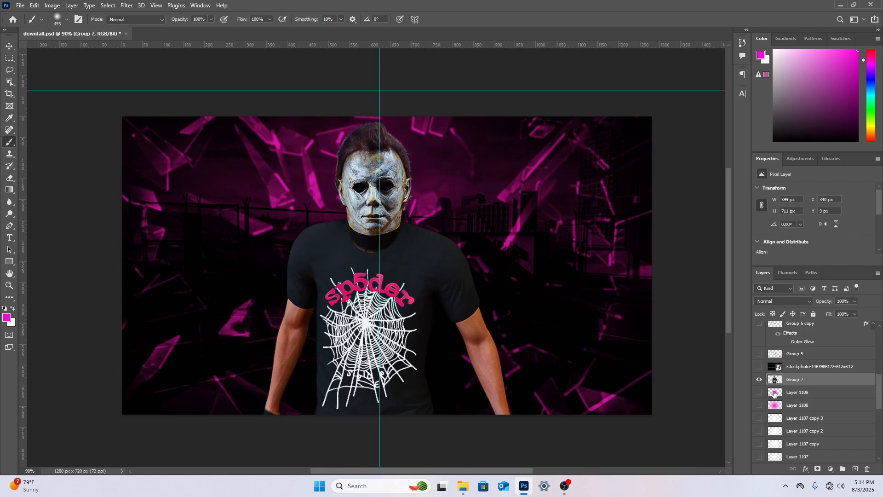
scroll(761, 394, down, 4)
click(758, 403)
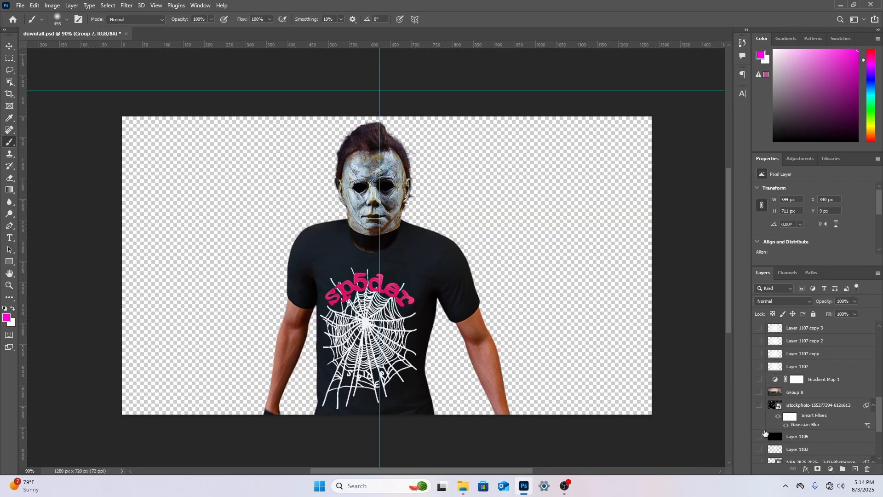
scroll(763, 391, up, 3)
click(758, 367)
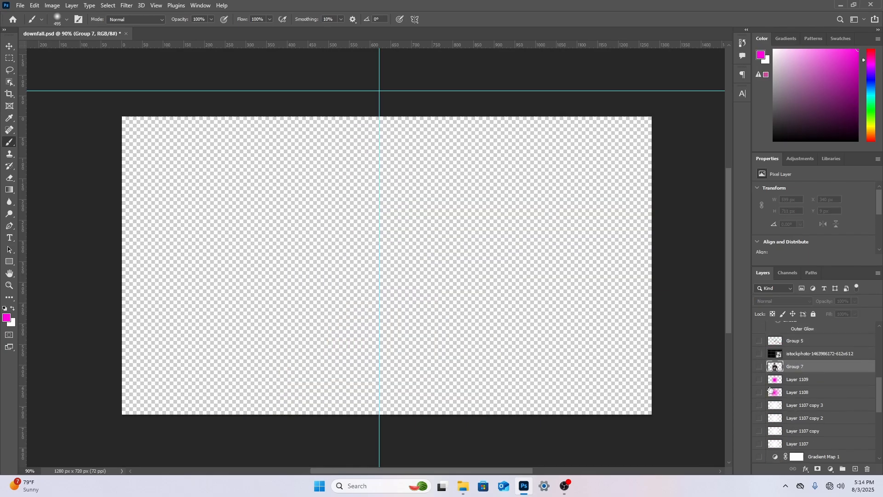
click(21, 6)
click(67, 191)
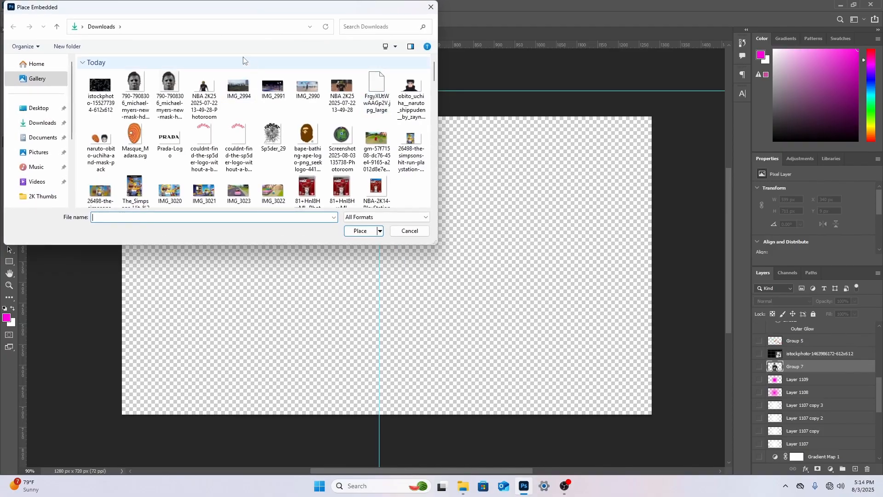
double_click(204, 90)
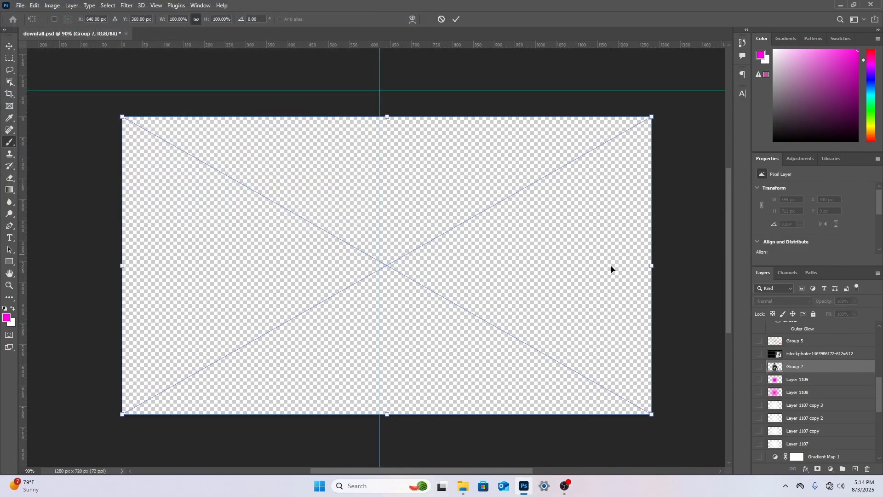
right_click(490, 261)
click(507, 265)
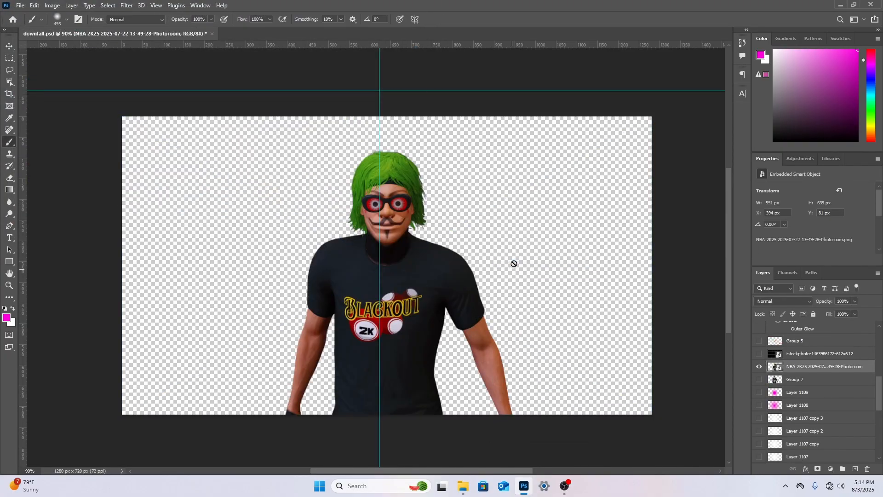
Place the orange swirl mask image Masque_Madara.svg as an embedded object above the green-haired character
click(21, 5)
click(94, 191)
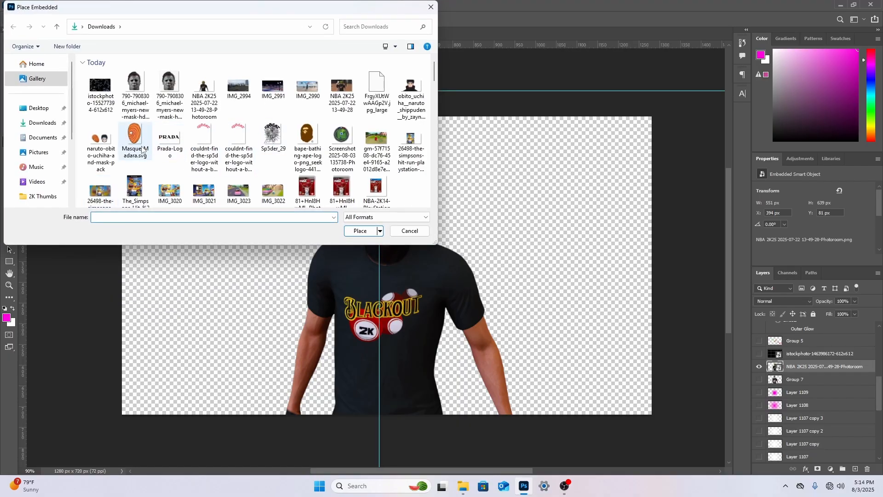
click(134, 144)
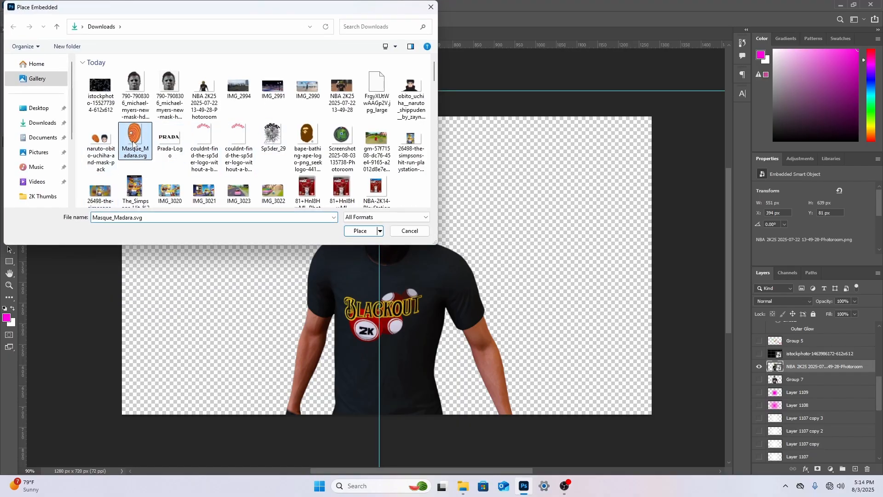
double_click(134, 145)
Resize the orange swirl mask to about 132 by 195 px so it covers the character's face
drag(386, 414, 387, 204)
drag(402, 156, 403, 205)
drag(388, 160, 388, 164)
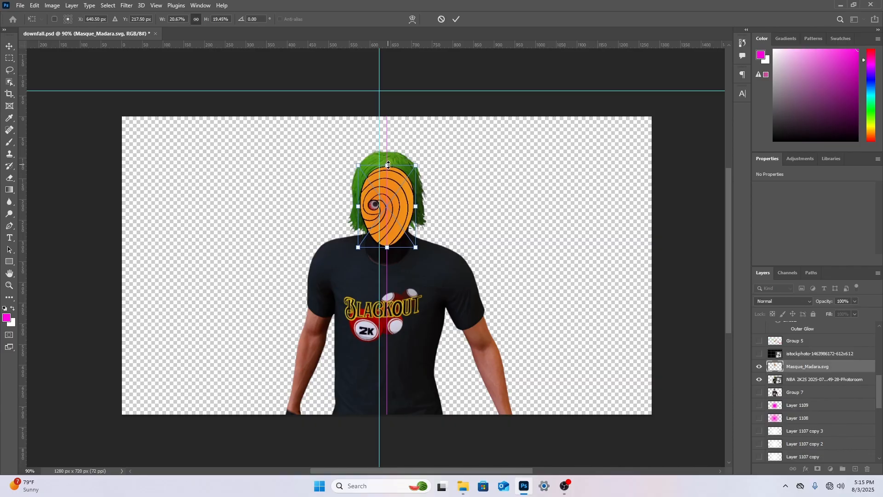
drag(386, 247, 385, 245)
mouse_move(358, 209)
mouse_down()
mouse_move(366, 209)
mouse_move(358, 209)
mouse_up()
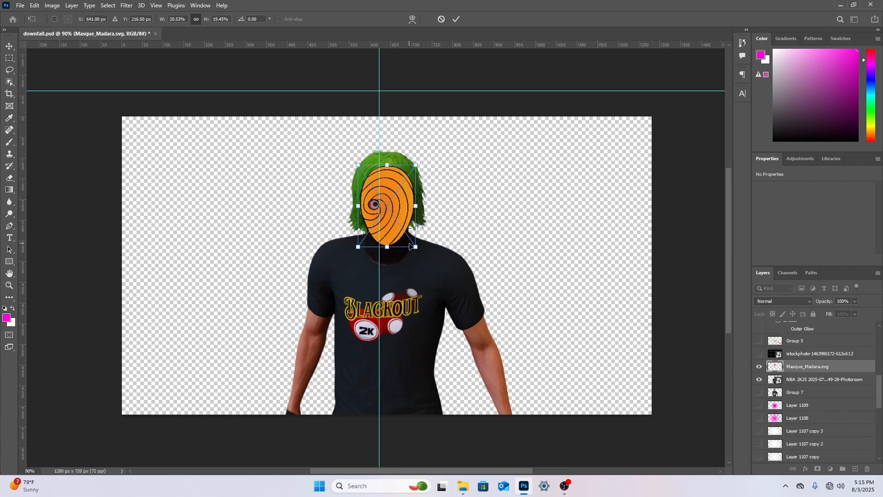
drag(415, 246, 430, 250)
click(10, 178)
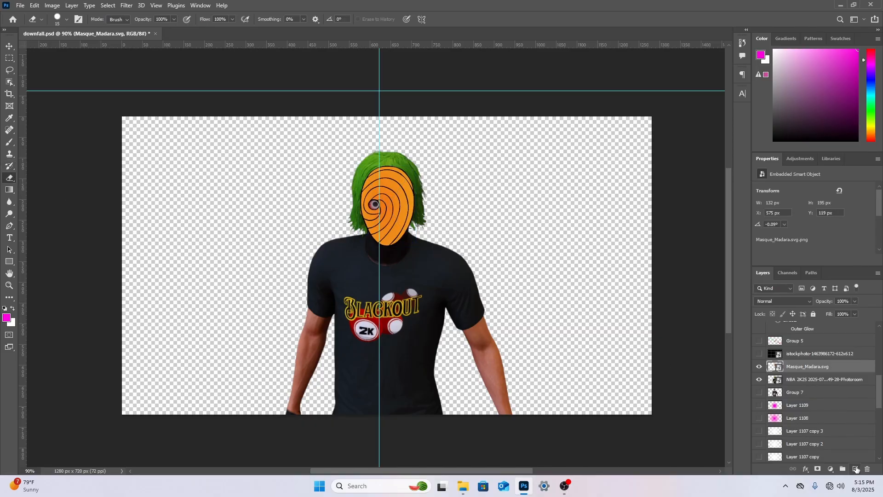
Add a new layer between the character and the mask and paint the eye hole black with a 25 px soft brush
click(823, 380)
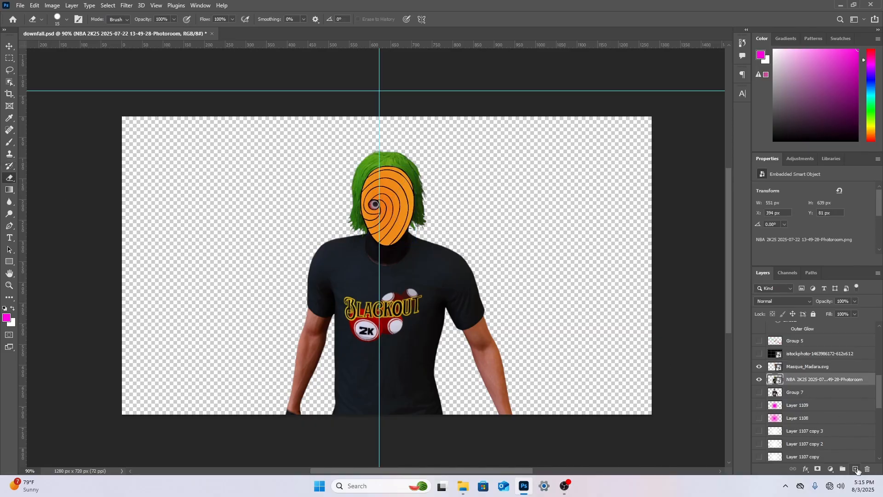
click(856, 468)
scroll(84, 188, up, 1)
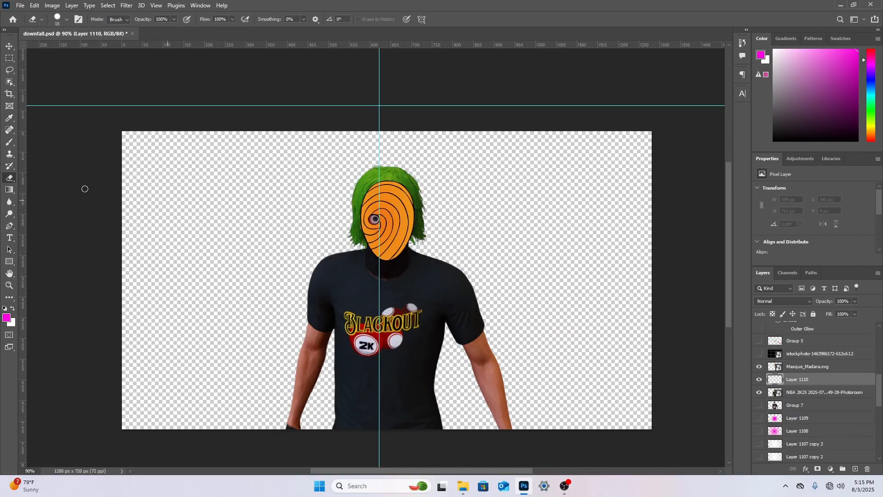
click(8, 286)
drag(369, 209, 572, 230)
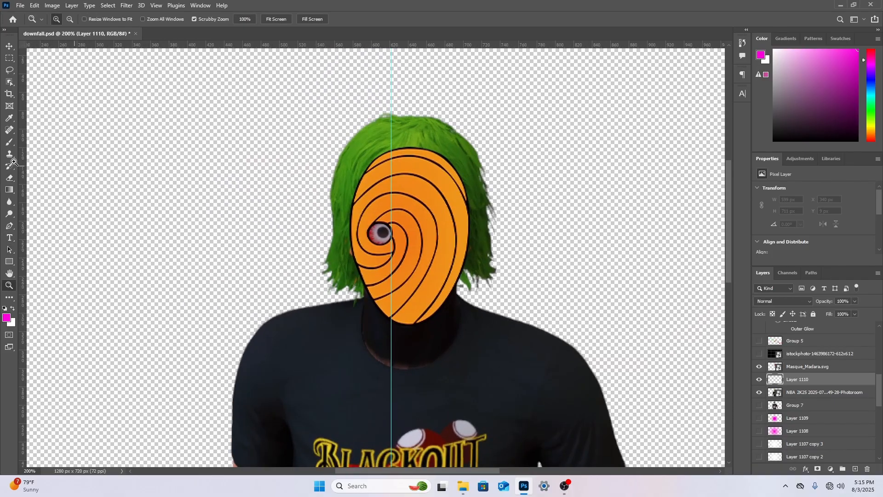
click(9, 142)
right_click(384, 224)
drag(449, 244, 440, 246)
key(d)
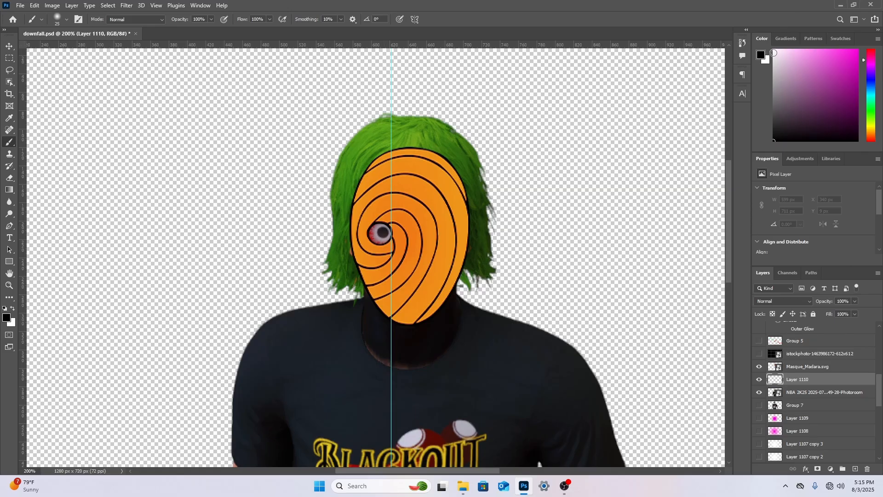
drag(384, 227, 385, 240)
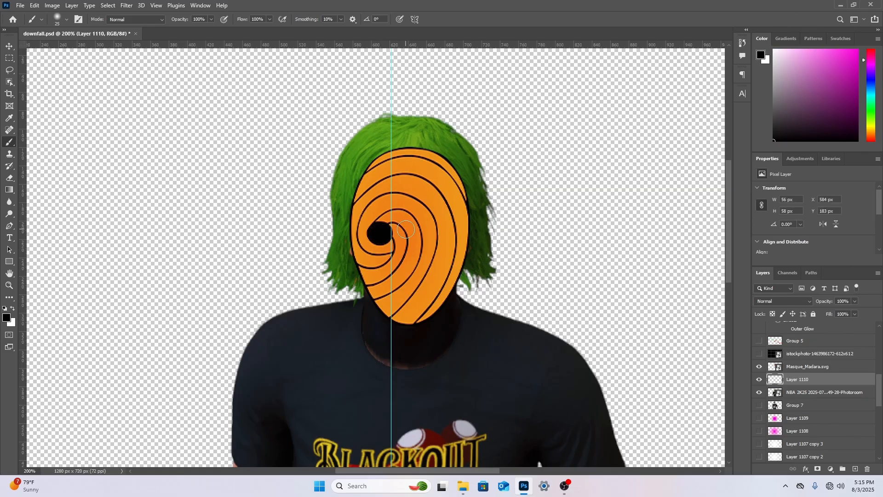
Paint black mask straps across the hair with a 15 px soft brush and darken behind the mask with a 124 px brush
right_click(410, 223)
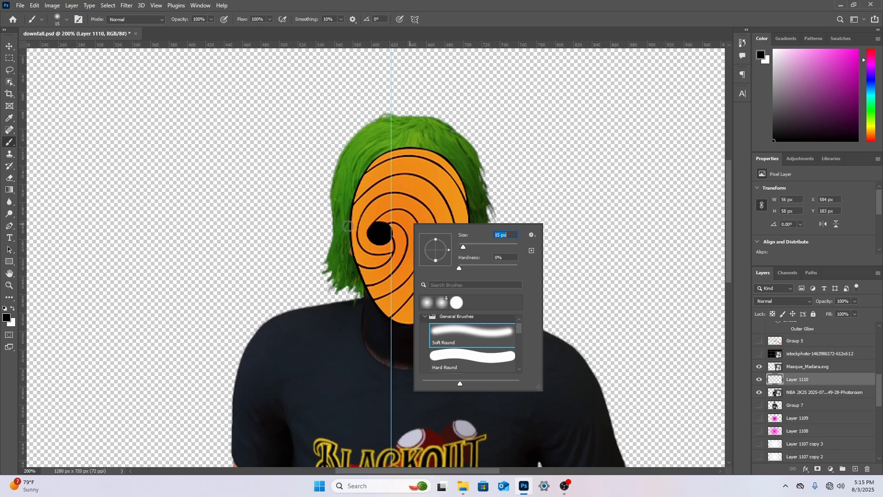
drag(338, 226, 342, 227)
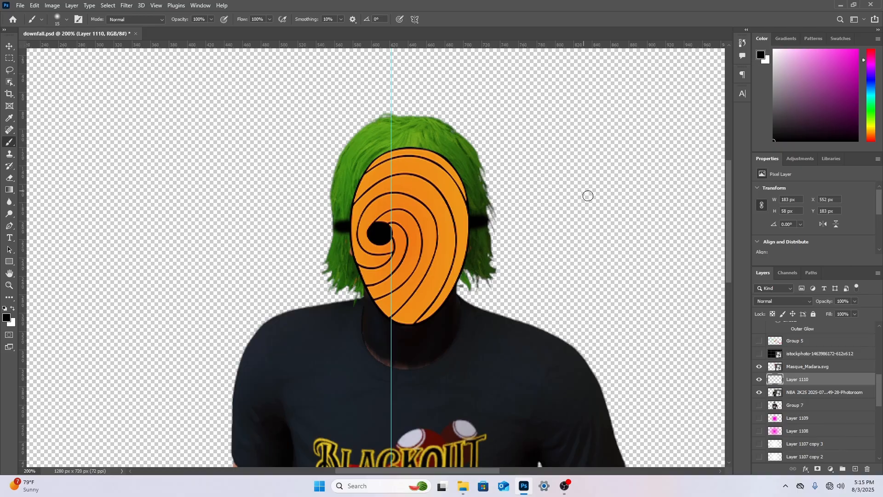
scroll(429, 304, down, 2)
right_click(434, 217)
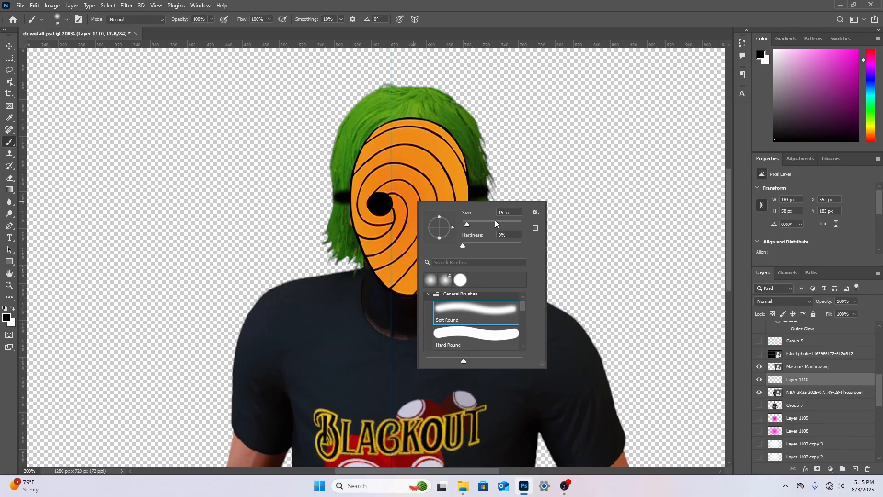
drag(495, 222, 499, 223)
click(408, 245)
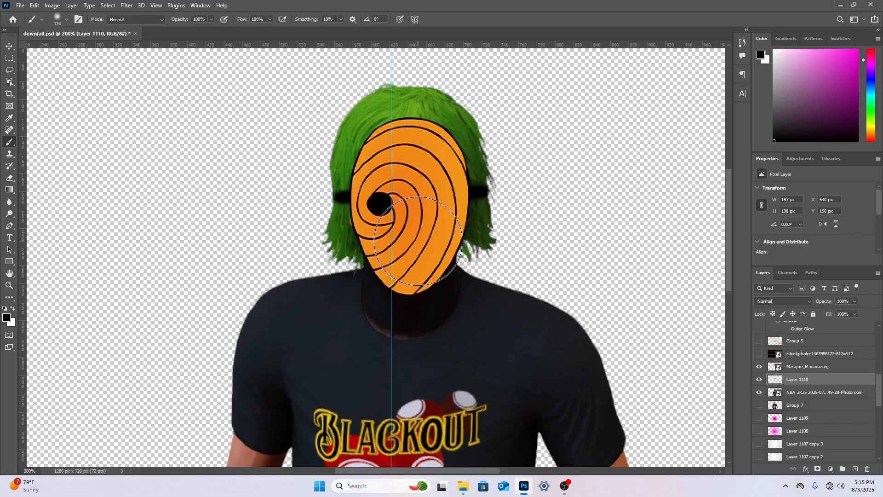
click(412, 241)
Try darkening the hair behind the top of the mask with the 124 px black brush, and undo that dab
scroll(330, 326, down, 5)
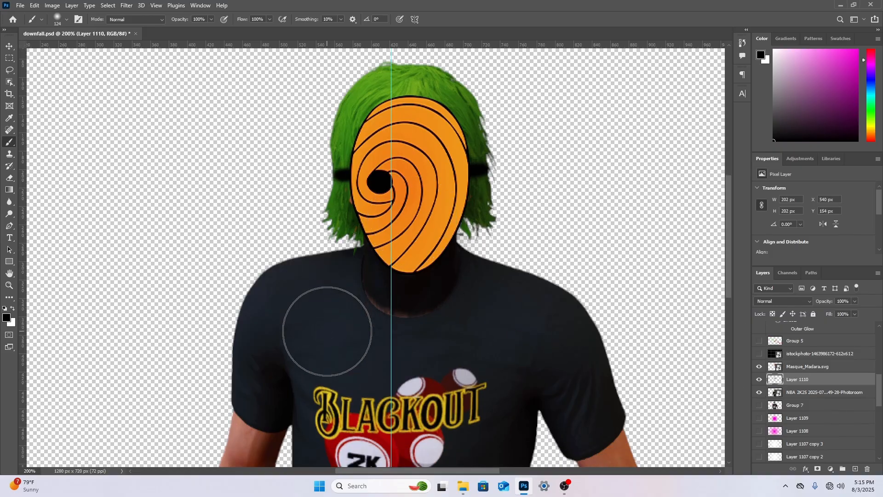
scroll(330, 326, down, 4)
scroll(325, 286, up, 6)
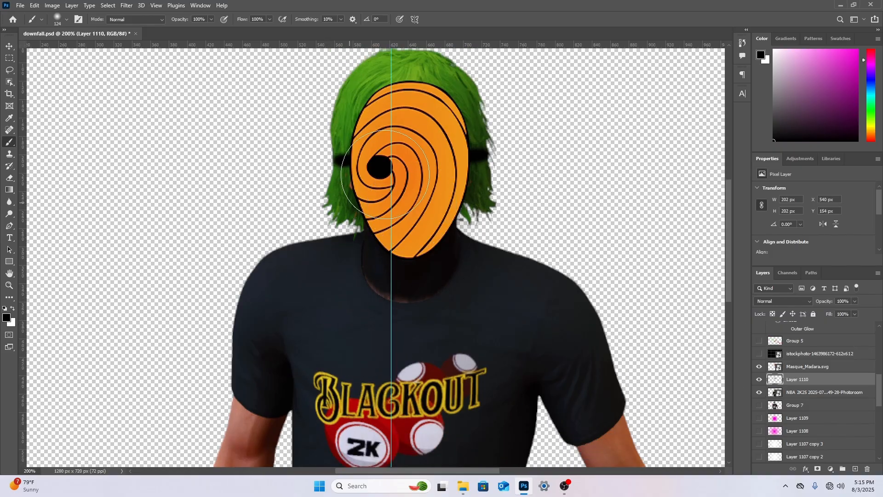
click(411, 133)
scroll(409, 316, down, 1)
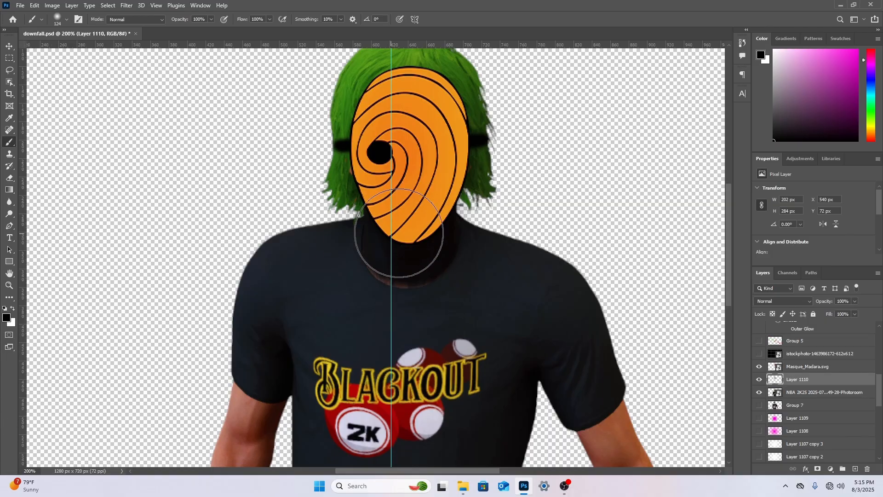
key(ctrl+z)
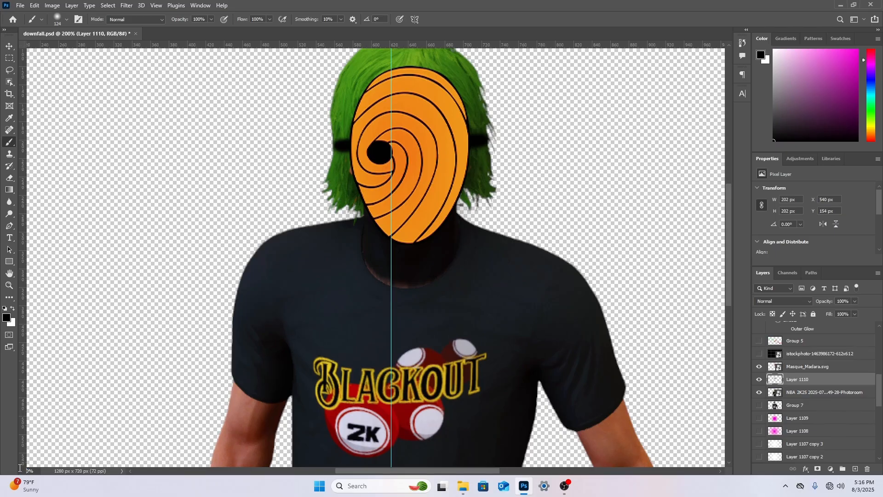
Group the Masque_Madara.svg mask, the black paint layer and the NBA 2K25 character into a new collapsed group
key(Return)
scroll(269, 278, down, 3)
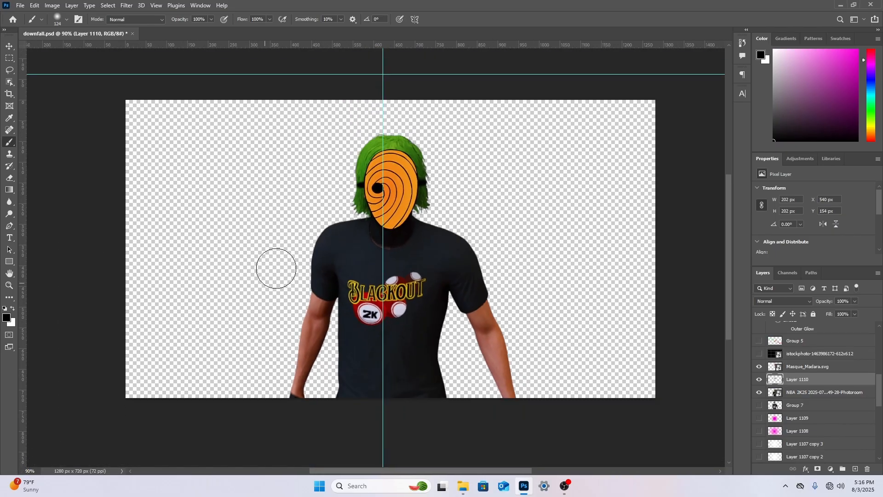
scroll(300, 245, up, 4)
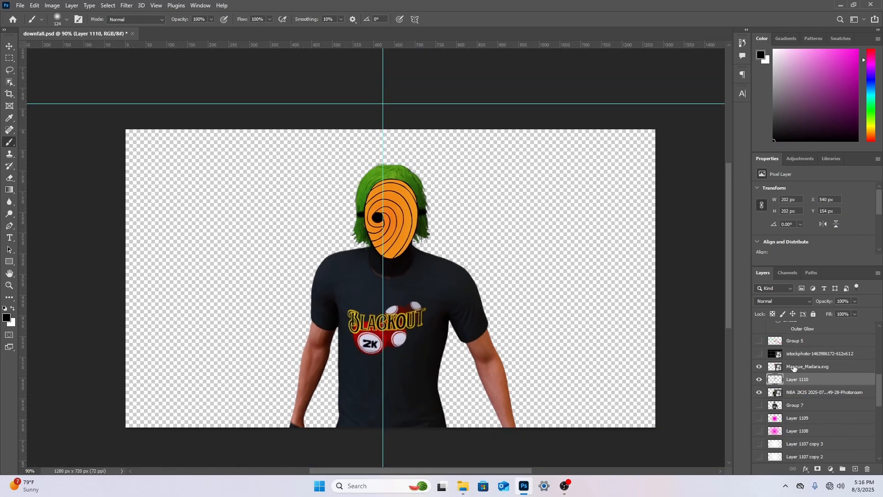
click(811, 392)
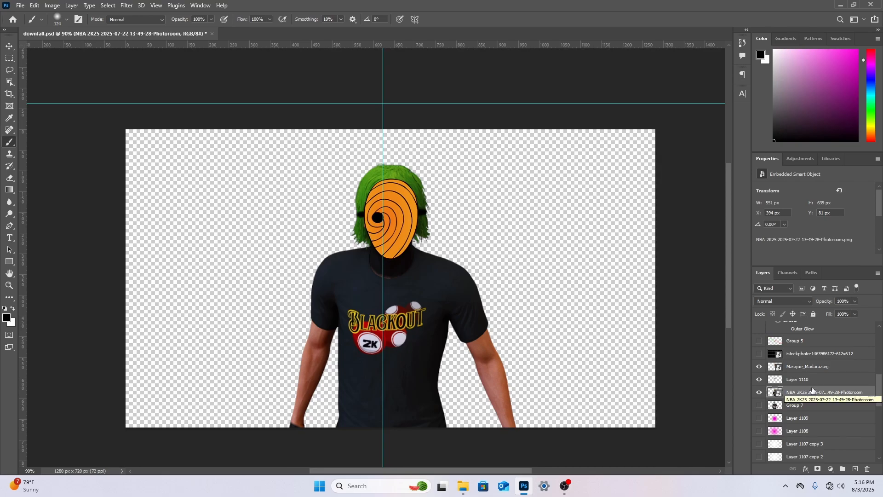
click(836, 357)
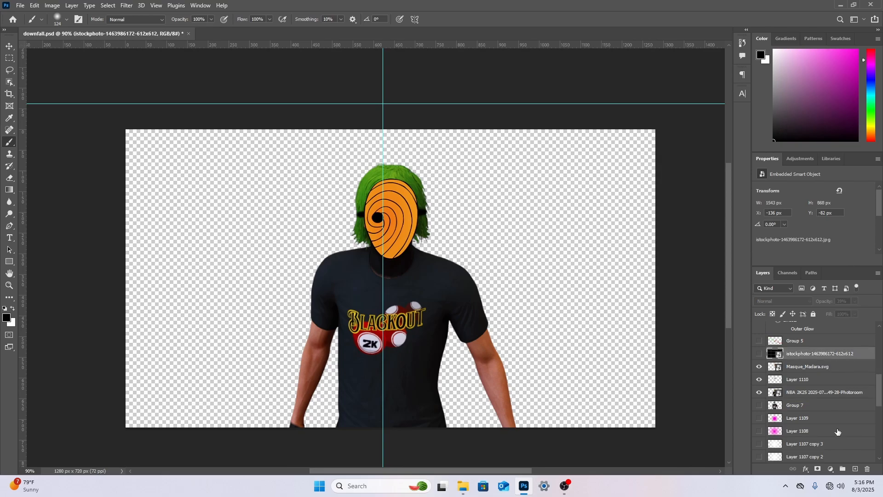
click(840, 367)
click(843, 468)
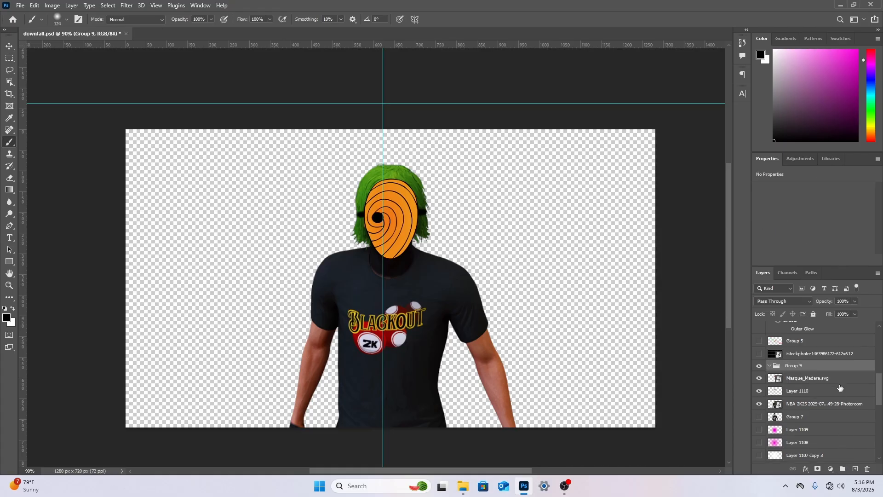
drag(838, 377, 841, 395)
click(769, 366)
click(803, 368)
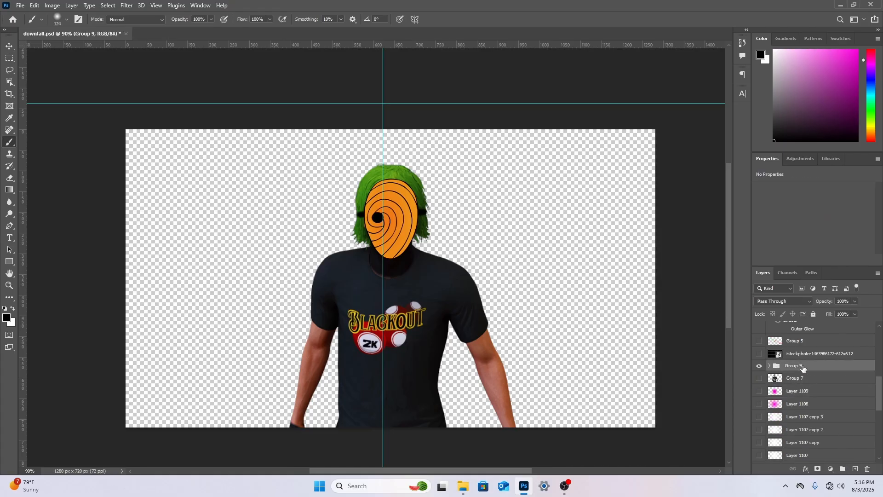
Scale the grouped orange-masked player up to about 163.5% and position it on the canvas's right side, with the hair reaching the top edge
key(ctrl+t)
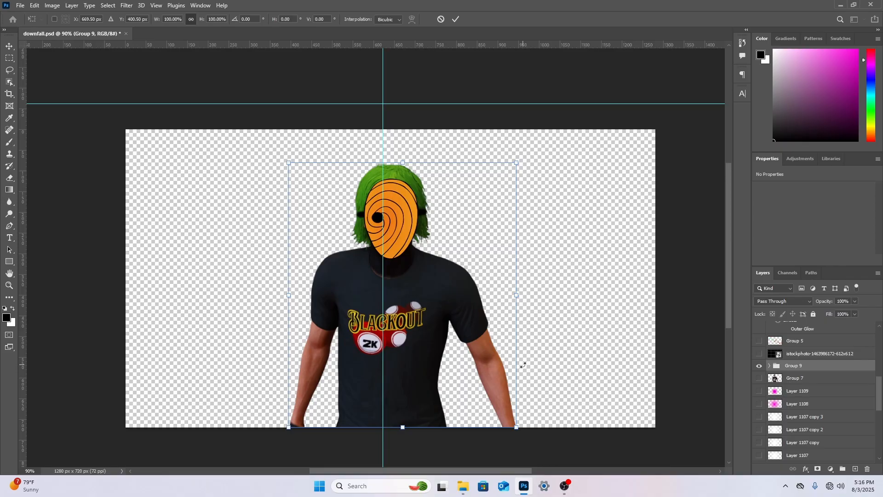
drag(524, 364, 630, 332)
key(ctrl+z)
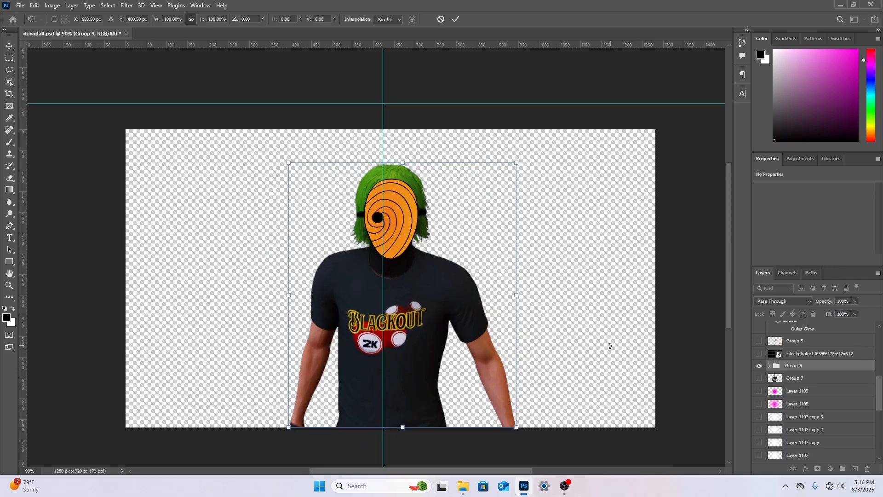
drag(509, 409, 517, 481)
drag(515, 320, 537, 330)
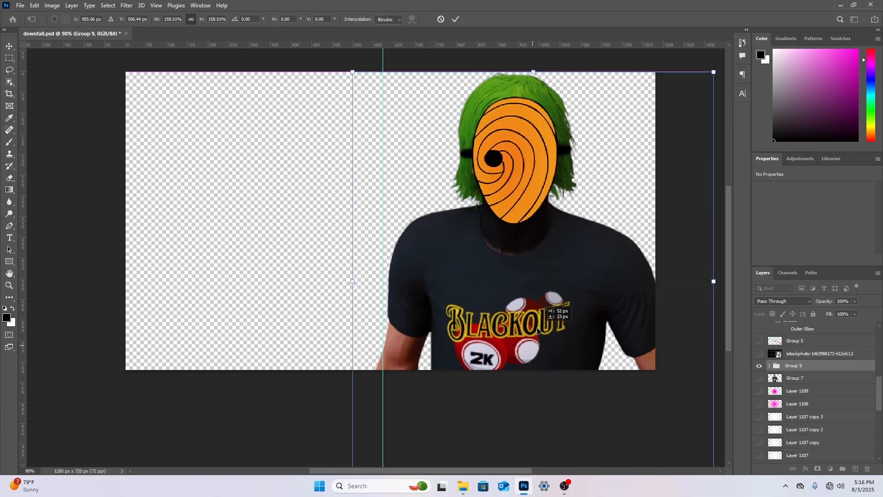
scroll(549, 322, up, 3)
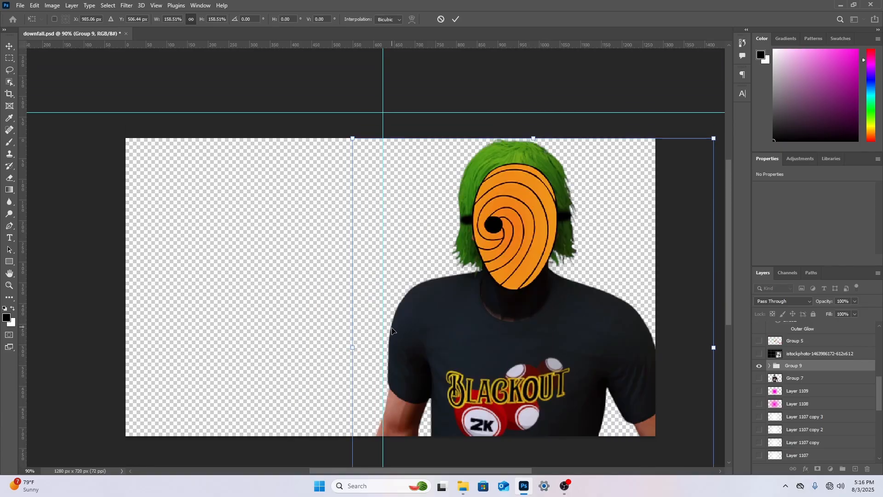
drag(351, 346, 340, 347)
drag(506, 328, 516, 340)
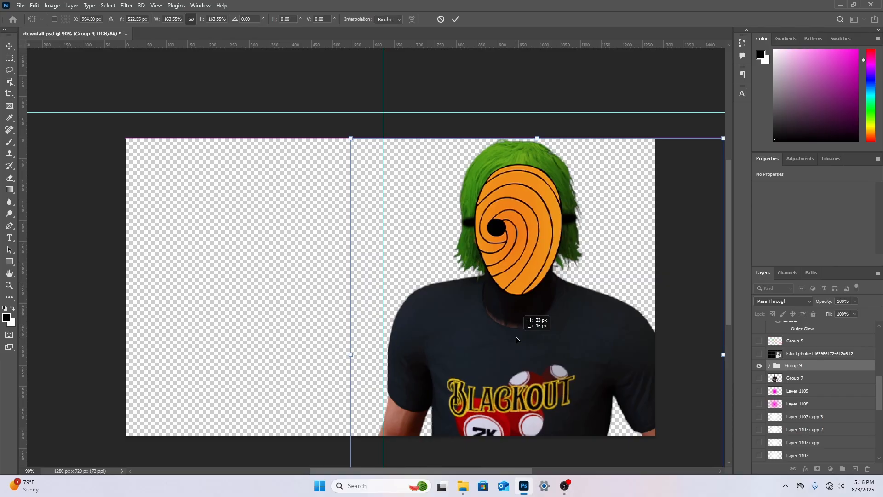
right_click(519, 307)
click(13, 177)
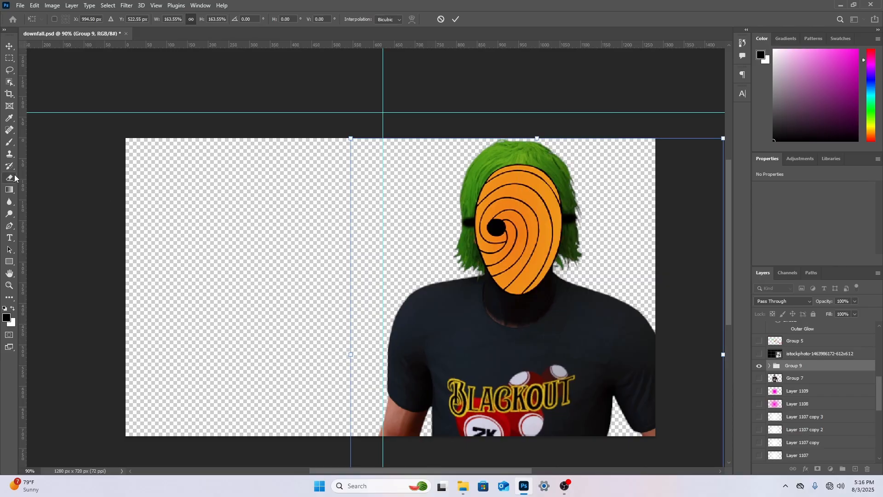
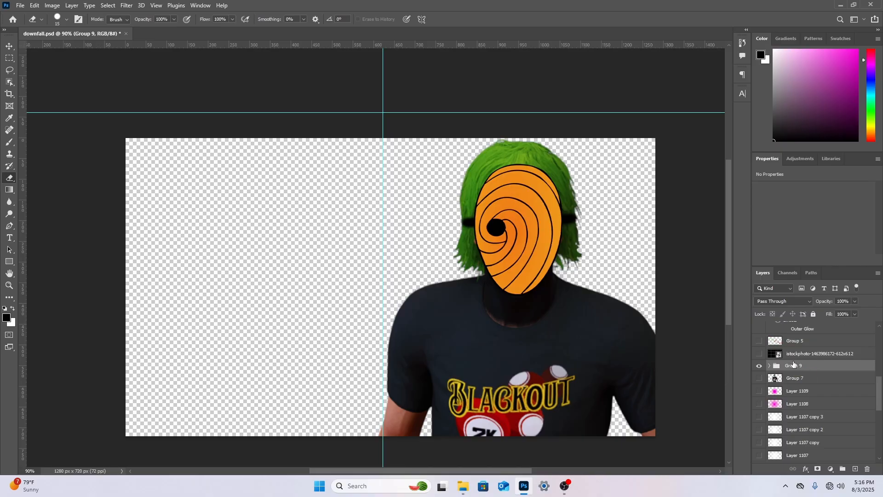
Scale the grouped orange-masked player down and reposition it so both arms fit within the canvas, just right of its centre
key(ctrl+t)
drag(722, 354, 570, 344)
drag(531, 381, 519, 292)
drag(451, 413, 451, 439)
Set the Clone Stamp to 44 px and rasterize the NBA 2K25 character layer inside Group 9 for retouching
click(10, 285)
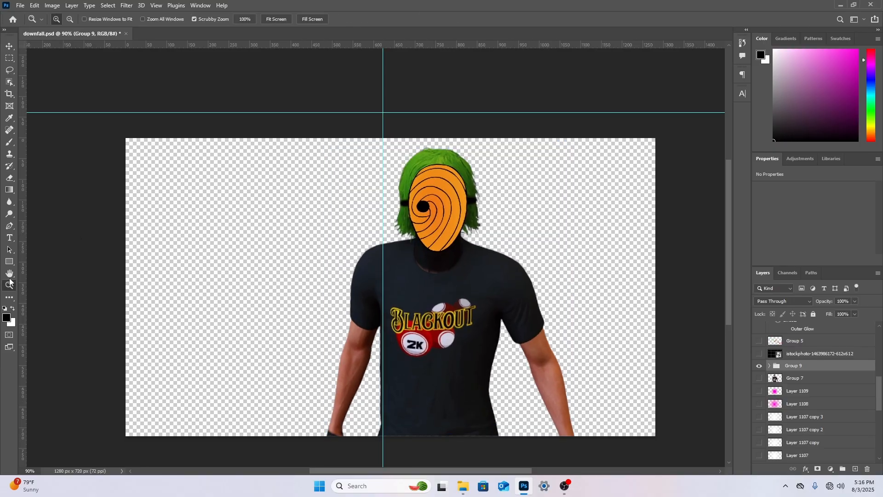
drag(343, 322, 593, 307)
scroll(600, 308, down, 2)
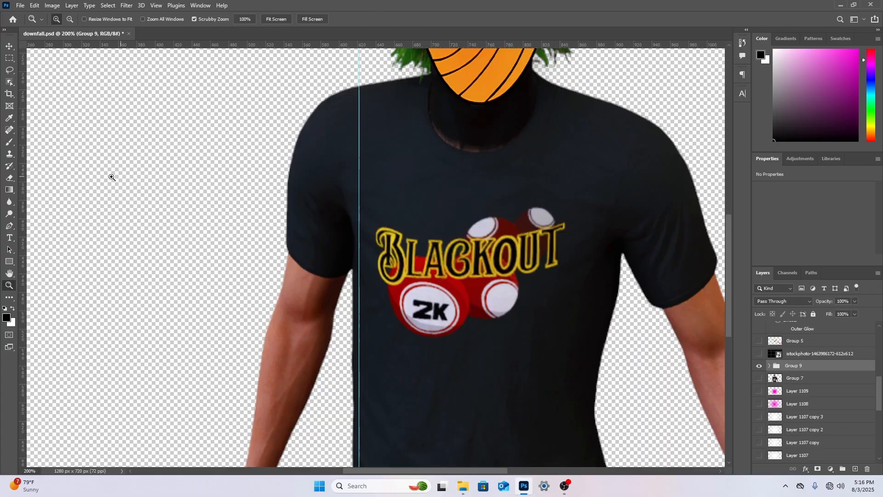
click(10, 155)
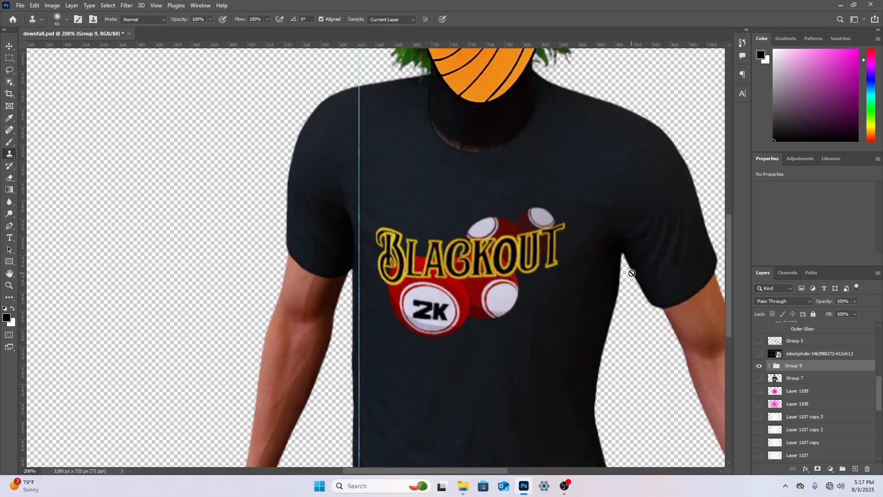
click(457, 216)
key(Return)
right_click(443, 229)
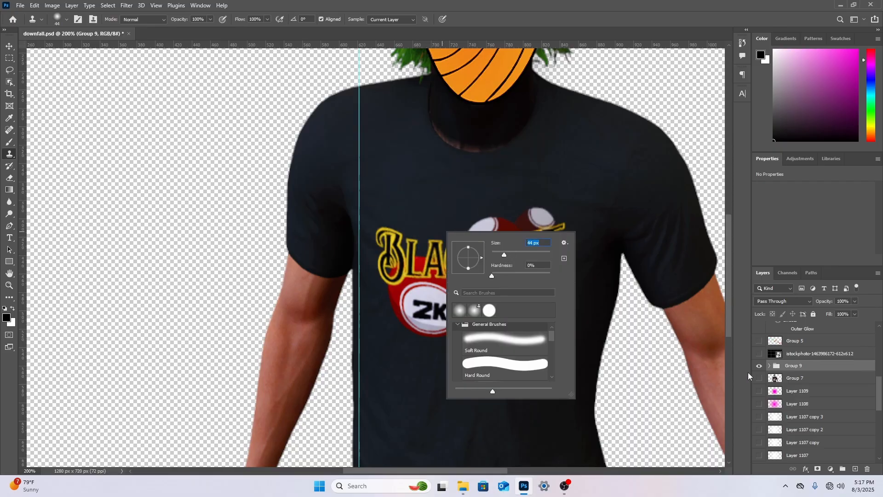
click(768, 367)
click(804, 405)
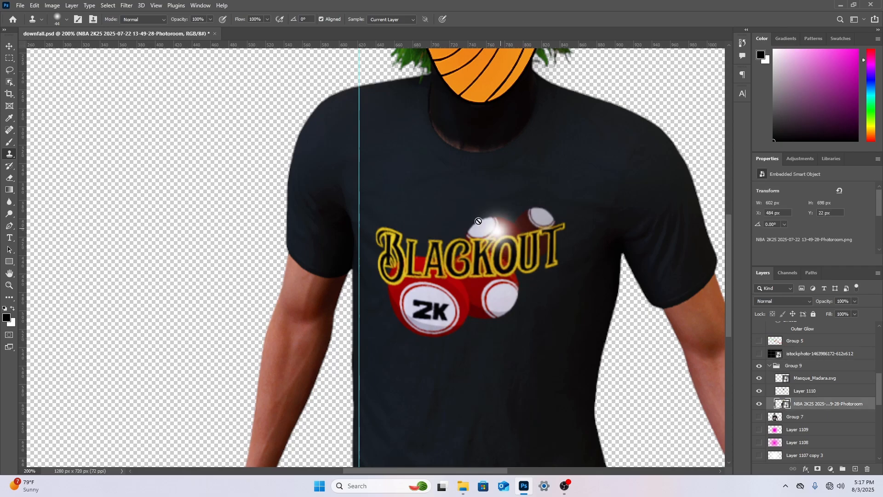
click(423, 227)
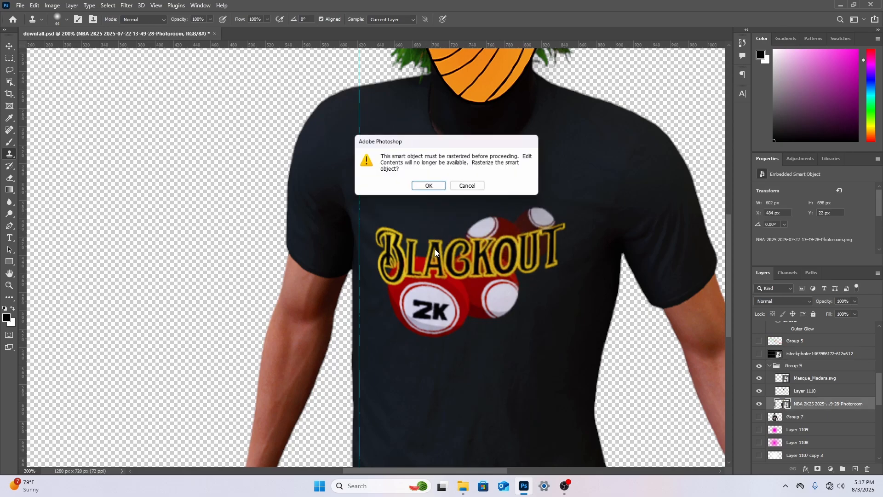
click(429, 184)
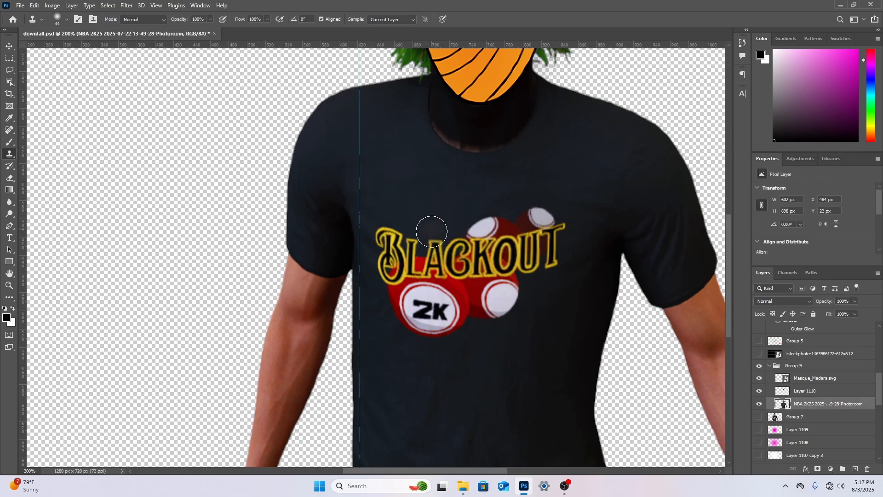
Clone plain shirt fabric over the middle of the Blackout logo, enlarging the Clone Stamp brush to 61 px
drag(432, 232, 440, 258)
right_click(451, 214)
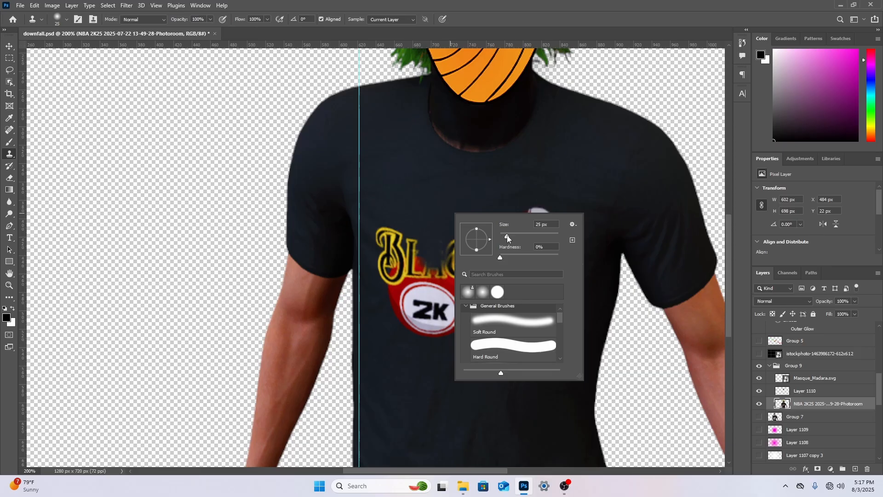
alt+click(430, 214)
mouse_move(406, 238)
mouse_down()
mouse_move(412, 264)
mouse_move(428, 253)
mouse_move(439, 292)
mouse_up()
alt+click(422, 215)
alt+click(443, 214)
drag(460, 233, 488, 274)
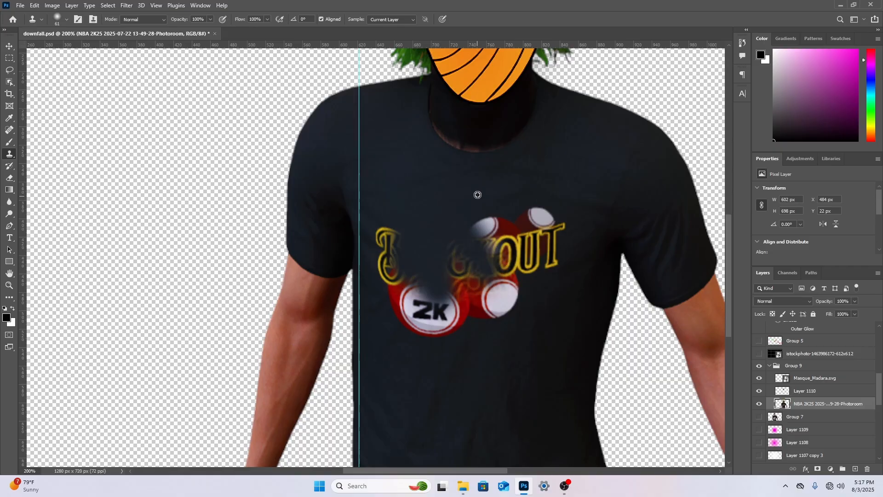
alt+click(477, 195)
drag(486, 213, 503, 242)
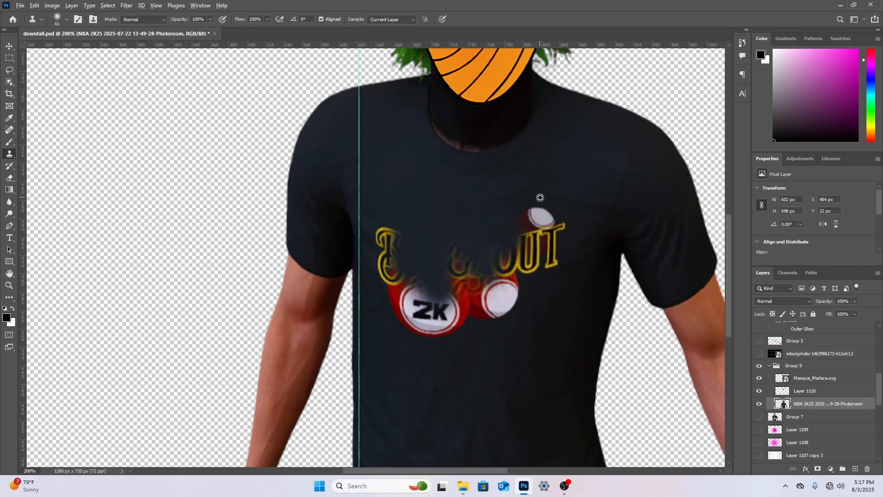
Clone dark fabric over the "OUT" lettering and the white and red balls on the logo's right half
alt+click(544, 193)
mouse_move(538, 212)
mouse_down()
mouse_move(523, 241)
mouse_move(558, 215)
mouse_move(540, 261)
mouse_move(557, 234)
mouse_move(497, 306)
mouse_up()
alt+click(556, 196)
alt+click(578, 172)
alt+click(548, 207)
alt+click(551, 211)
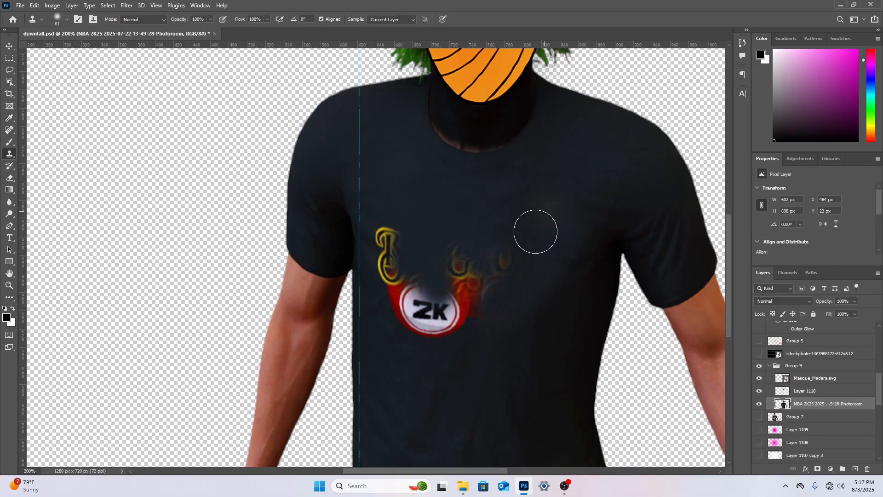
mouse_move(529, 254)
mouse_down()
mouse_move(507, 263)
mouse_move(493, 250)
mouse_move(500, 223)
mouse_up()
alt+click(536, 232)
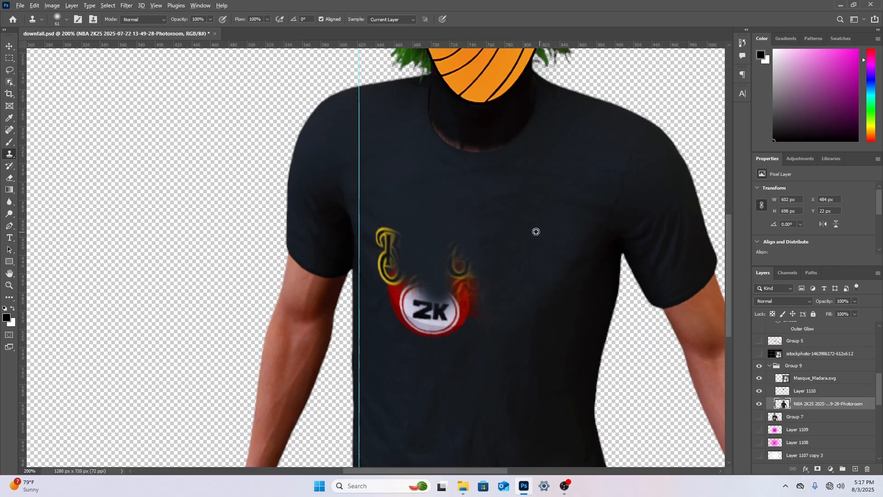
Clone fabric over the 2K ball, the letter B and the leftover red traces to blank out the shirt
mouse_move(492, 272)
mouse_down()
mouse_move(481, 307)
mouse_move(457, 248)
mouse_move(474, 275)
mouse_move(446, 311)
mouse_move(449, 319)
mouse_move(432, 322)
mouse_up()
alt+click(524, 257)
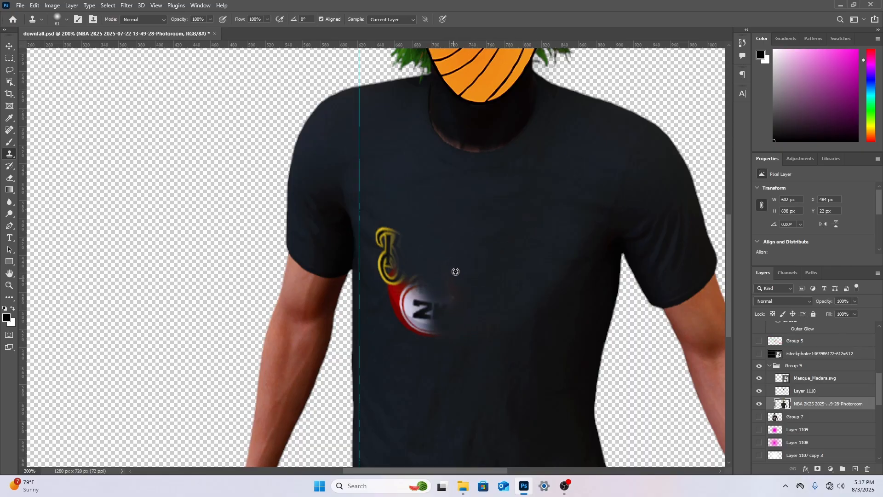
drag(454, 285, 418, 311)
alt+click(493, 236)
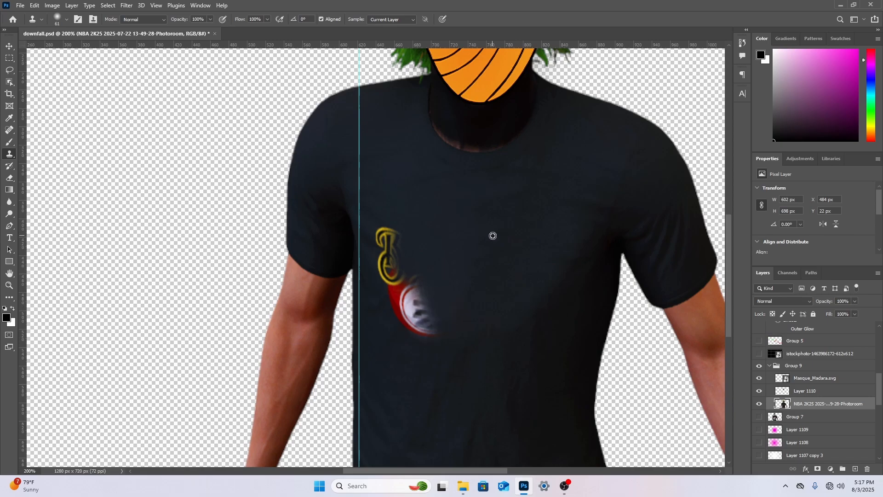
drag(458, 263, 409, 281)
alt+click(418, 207)
mouse_move(399, 224)
mouse_down()
mouse_move(391, 246)
mouse_move(383, 231)
mouse_move(397, 271)
mouse_move(384, 256)
mouse_move(392, 259)
mouse_move(388, 289)
mouse_move(386, 274)
mouse_move(429, 329)
mouse_up()
alt+click(417, 274)
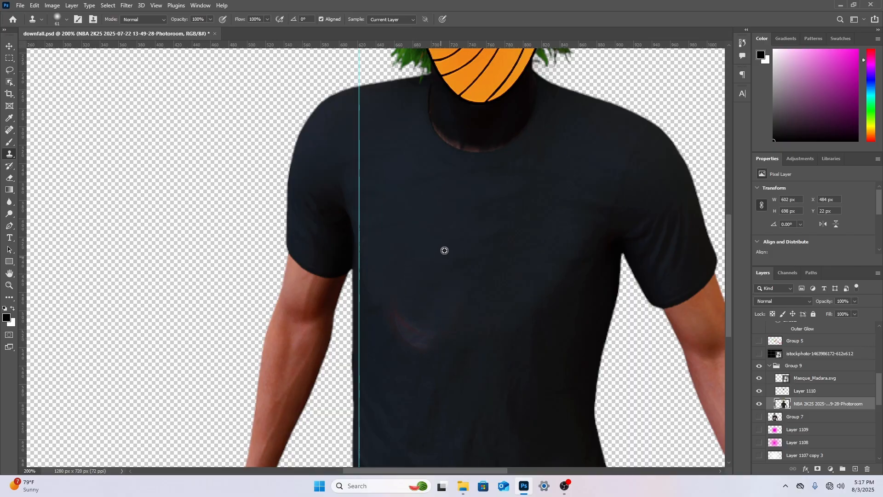
alt+click(437, 258)
mouse_move(406, 294)
mouse_down()
mouse_move(421, 337)
mouse_move(410, 302)
mouse_up()
key(Return)
scroll(225, 321, up, 6)
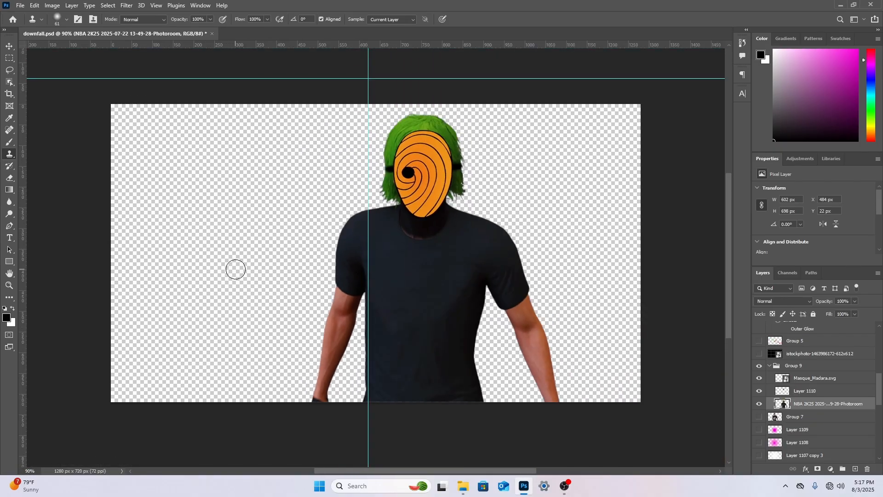
Place the bape-bathing-ape-logo image from Downloads as an embedded object above the character layer, positioned over the player's torso
click(22, 4)
click(81, 183)
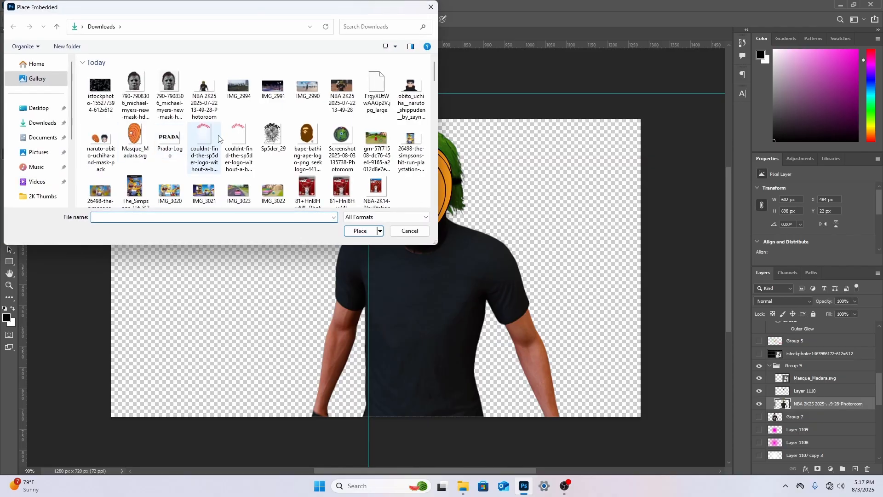
double_click(297, 133)
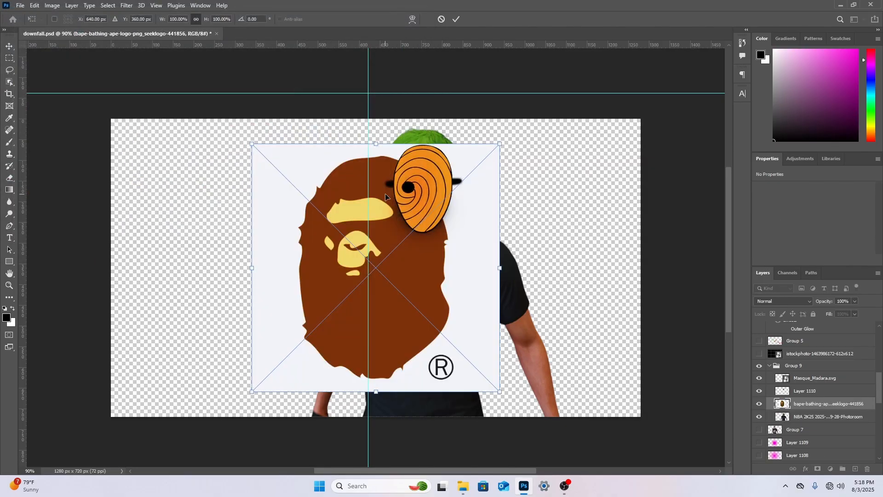
drag(385, 196, 429, 214)
right_click(429, 212)
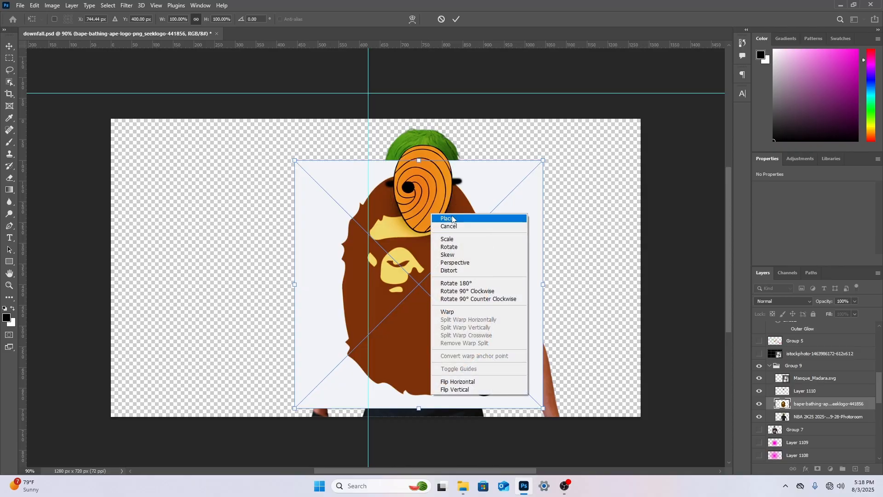
click(452, 219)
Rasterize the ape logo and remove its white background with the Magic Eraser
drag(9, 178, 59, 196)
click(502, 211)
click(426, 186)
click(502, 211)
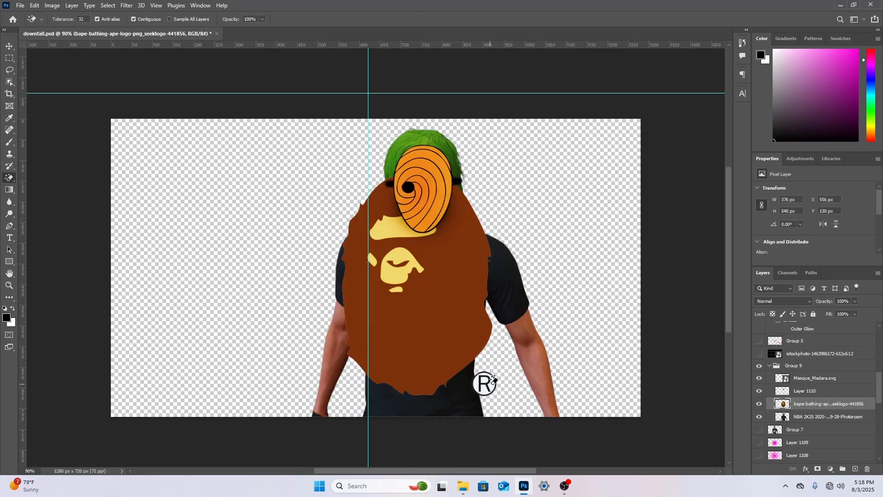
Erase the registered trademark symbol beside the ape logo with a 51 px eraser
drag(6, 177, 46, 178)
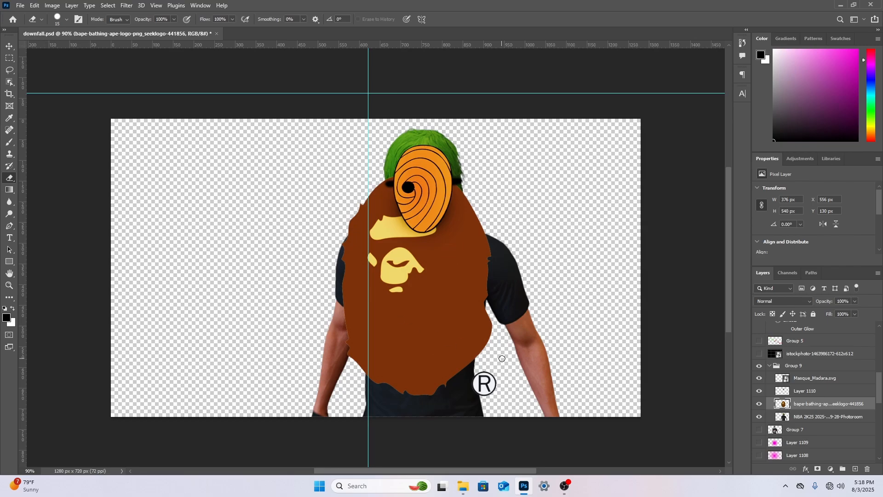
right_click(502, 358)
drag(558, 332, 567, 333)
click(567, 279)
mouse_move(487, 379)
mouse_down()
mouse_move(483, 386)
mouse_move(499, 386)
mouse_move(479, 380)
mouse_up()
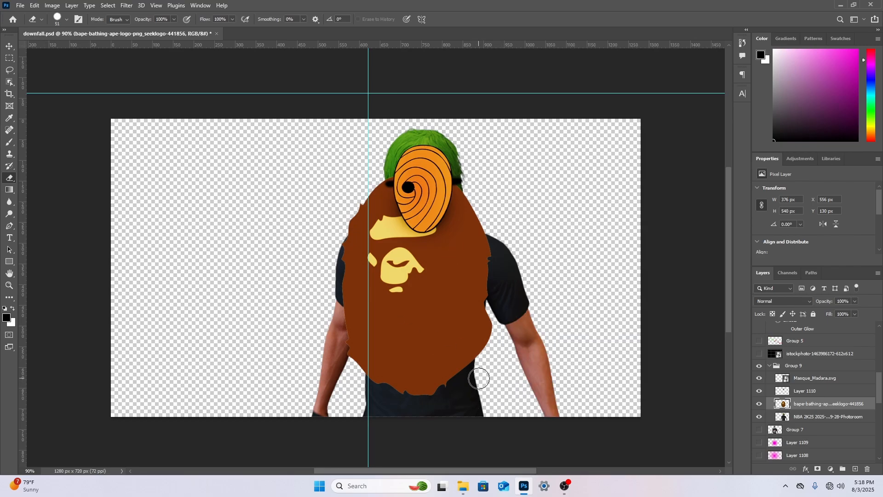
Scale the ape logo to about 50.6%, tilt it slightly clockwise and position it on the front of the shirt
key(ctrl+t)
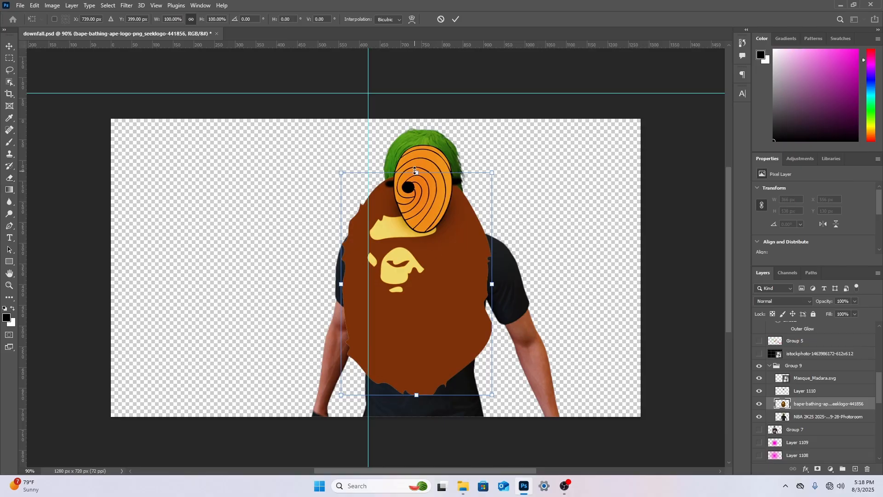
drag(415, 170, 417, 282)
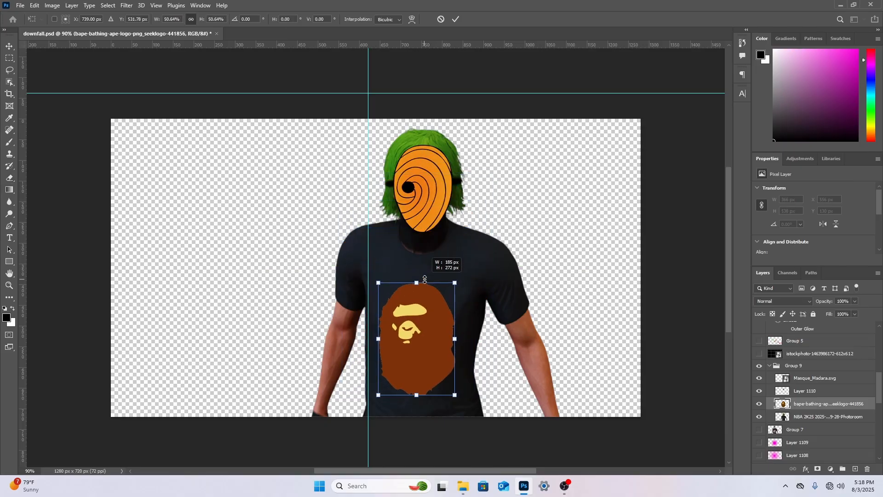
drag(474, 270, 477, 273)
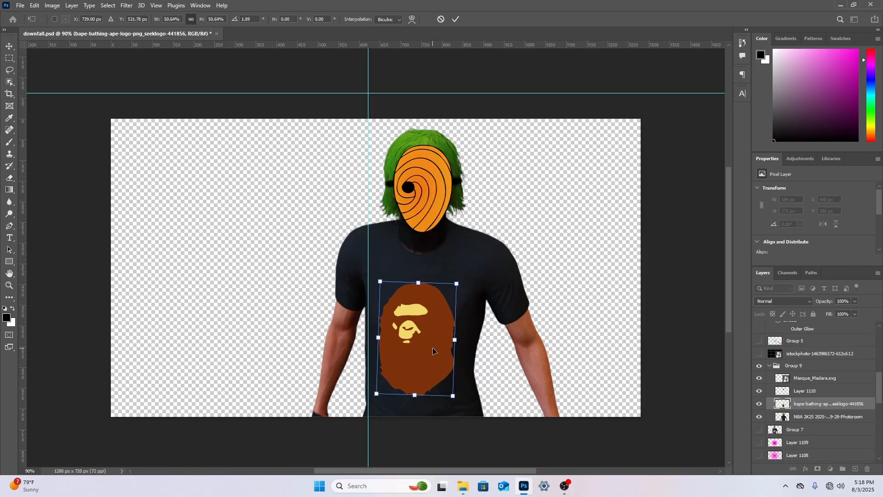
drag(433, 351, 430, 345)
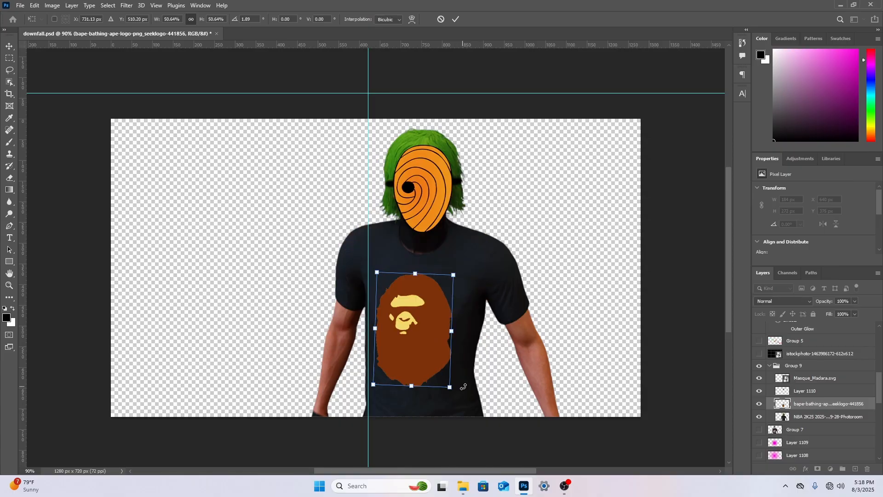
drag(464, 387, 464, 390)
key(Return)
Clean the leftover fringe around the ape logo with the Magic Eraser
key(e)
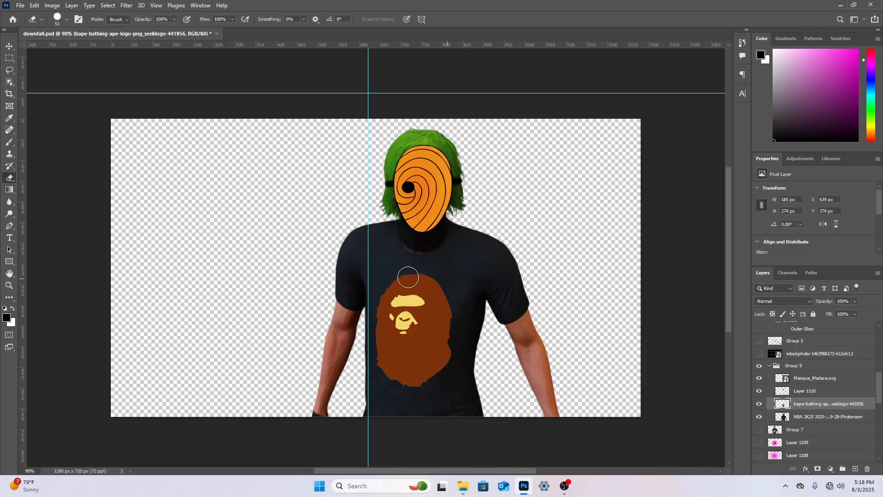
right_click(8, 182)
click(40, 195)
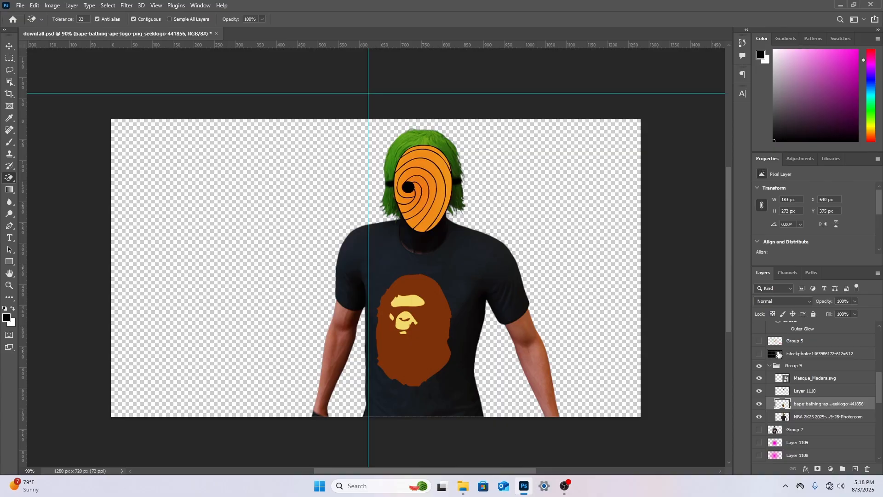
Merge Group 9 with the mask, paint, ape logo and character into a single layer
click(792, 367)
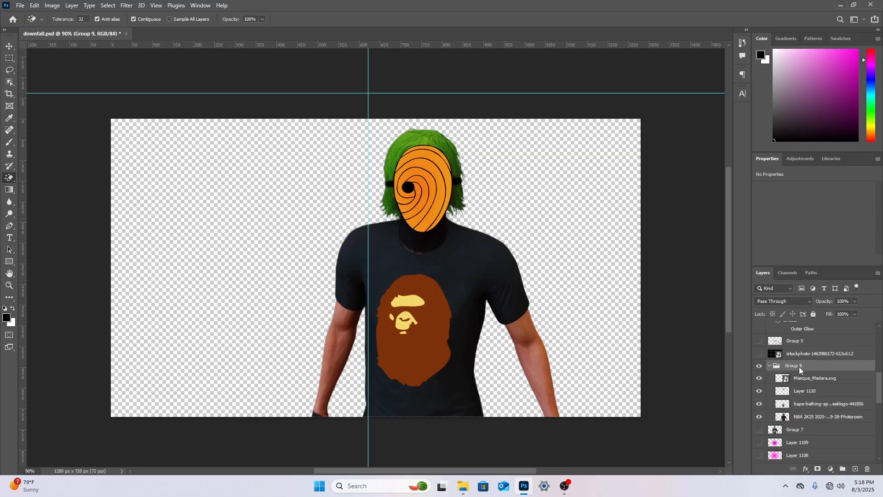
right_click(799, 366)
click(760, 403)
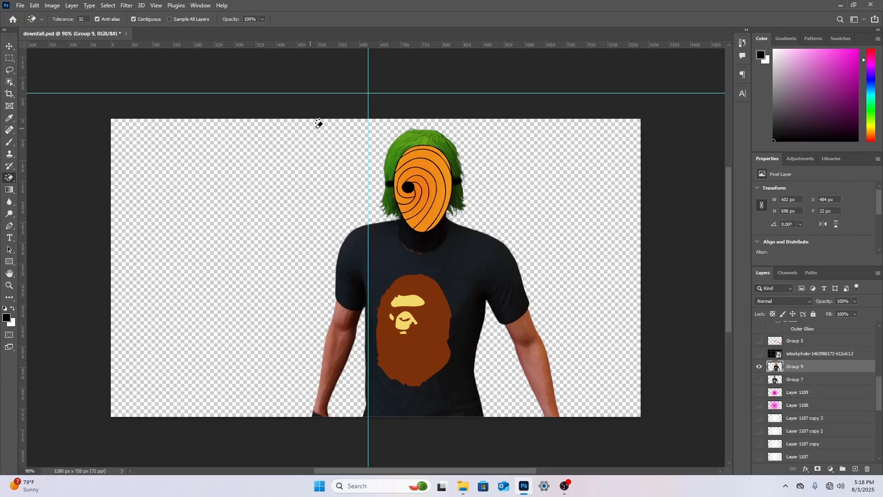
Stylize Group 9 with Topaz Adjust 5, using the Psychedelic preset from the Adjust 4 Preset List and a retuned Adaptive Exposure
click(127, 6)
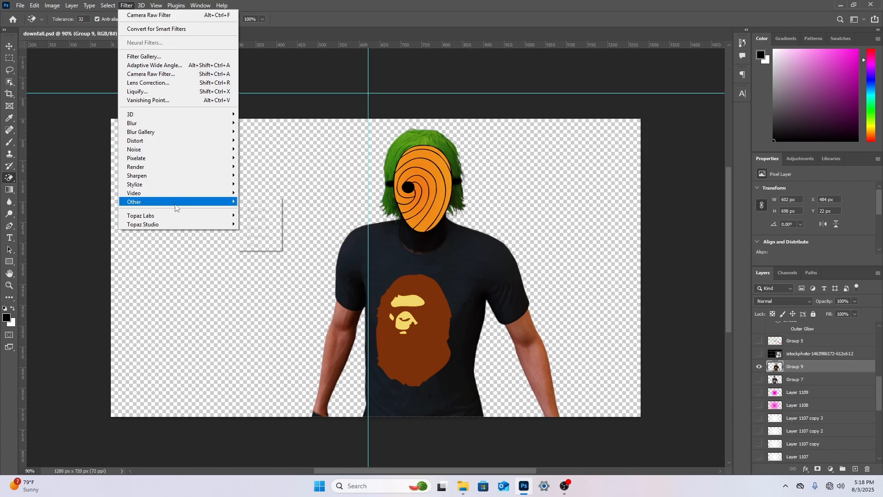
mouse_move(175, 215)
click(293, 216)
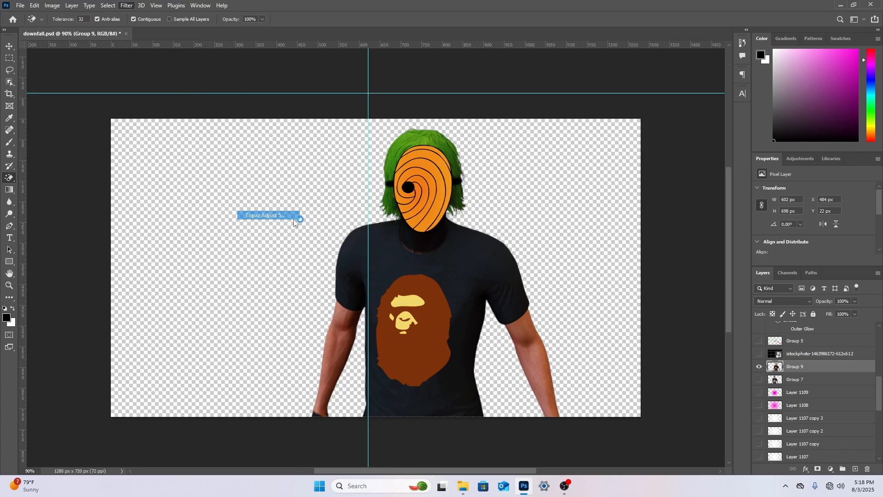
click(323, 191)
click(364, 295)
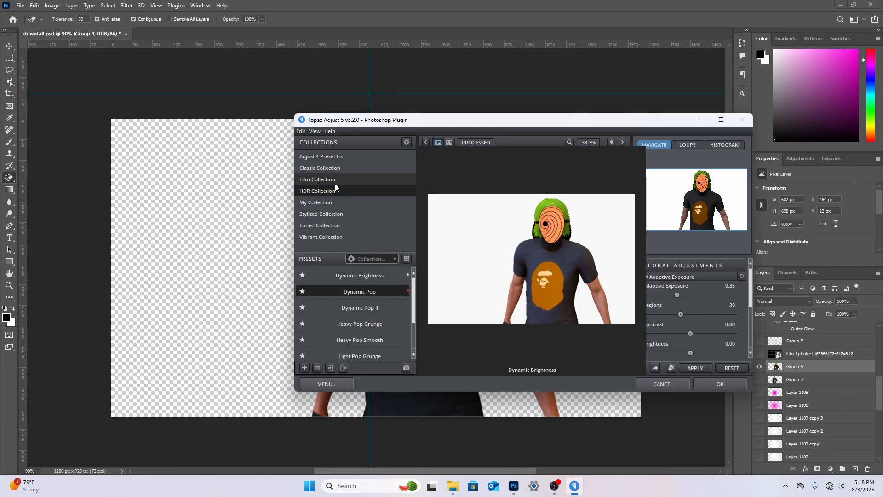
click(337, 157)
drag(412, 288, 409, 326)
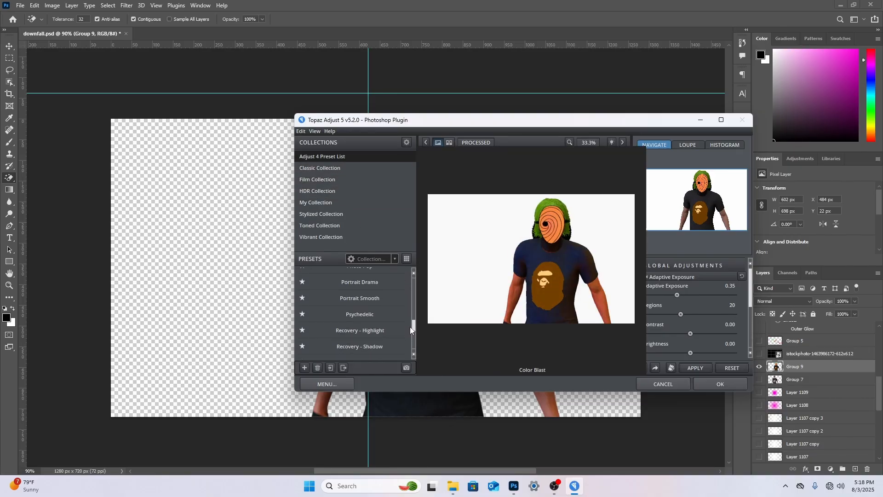
click(380, 313)
drag(673, 294, 680, 296)
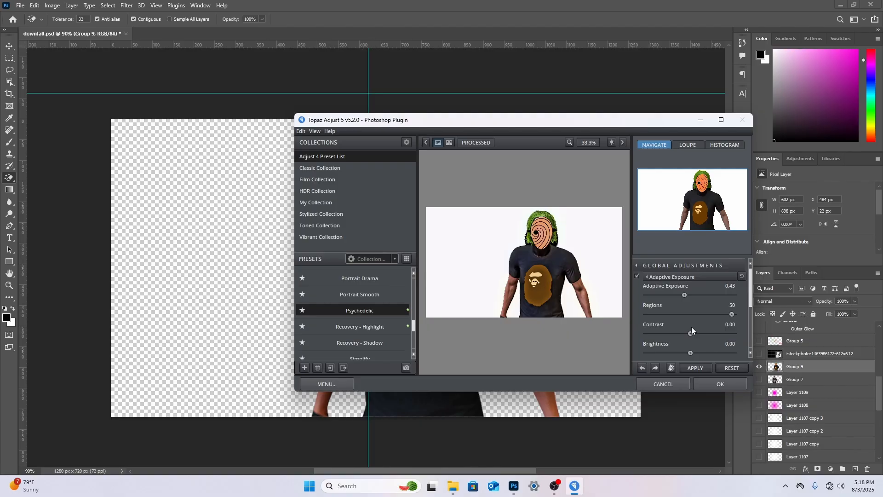
click(678, 295)
click(709, 382)
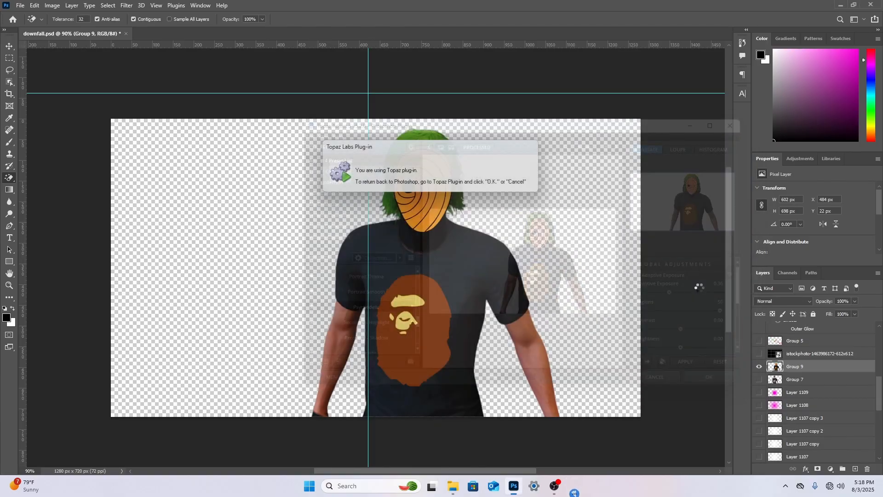
Smooth Group 9 with Topaz DeNoise 6, using the JPEG - strong preset and an Overall Strength of 0.36
click(125, 5)
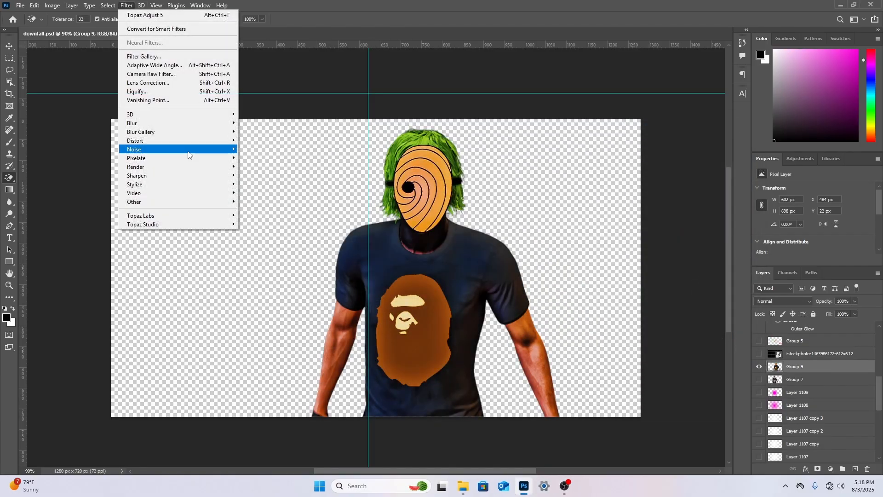
mouse_move(198, 215)
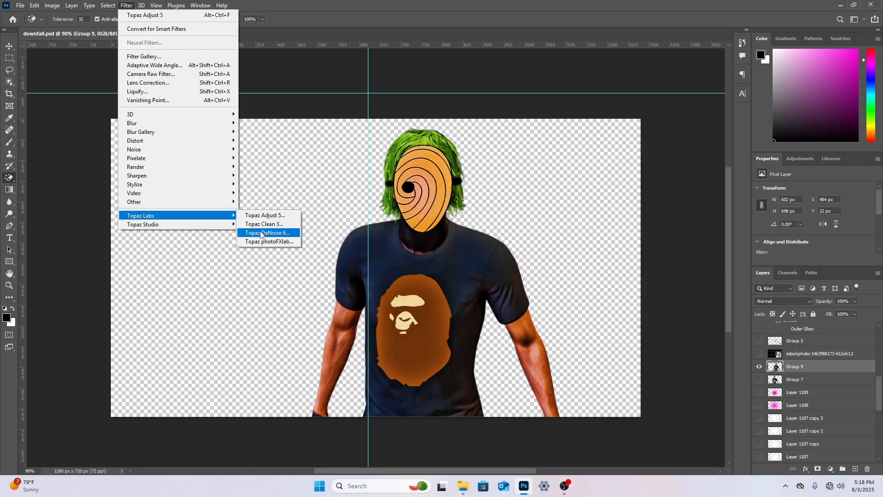
click(258, 232)
click(344, 295)
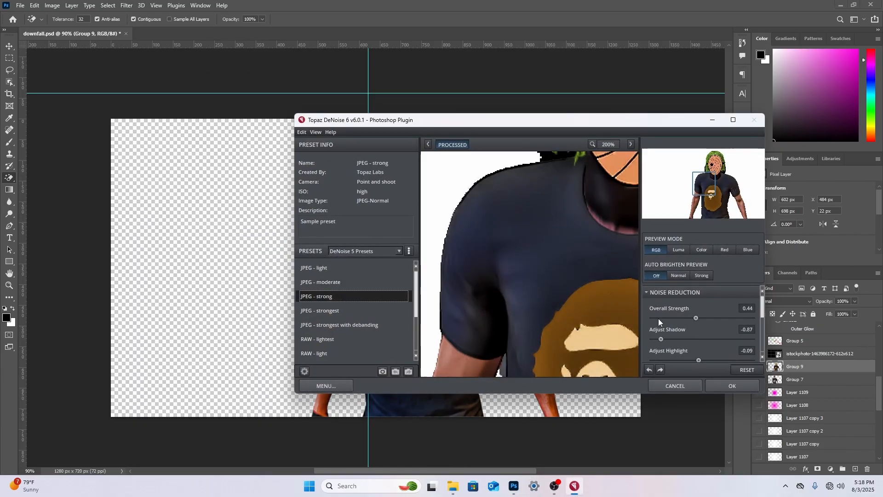
drag(658, 318, 689, 318)
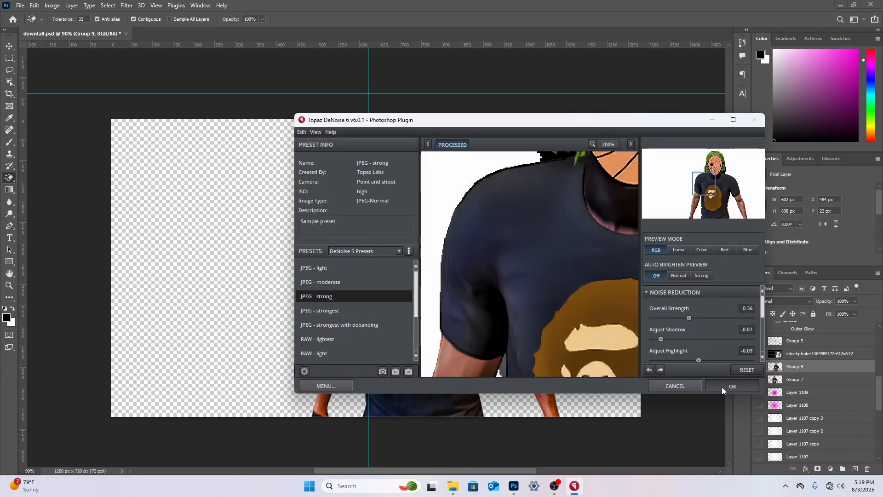
key(Return)
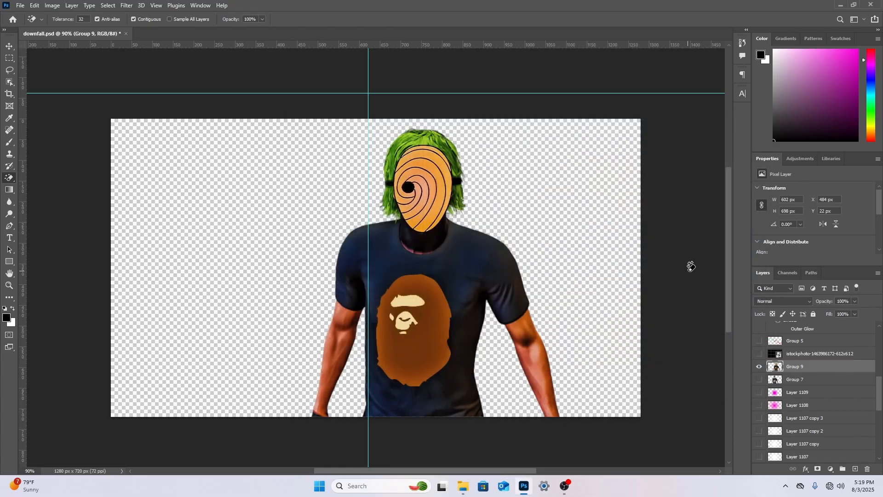
Scale the masked character in Group 9 to about 146.9% and move it to the right half of the canvas
key(ctrl+t)
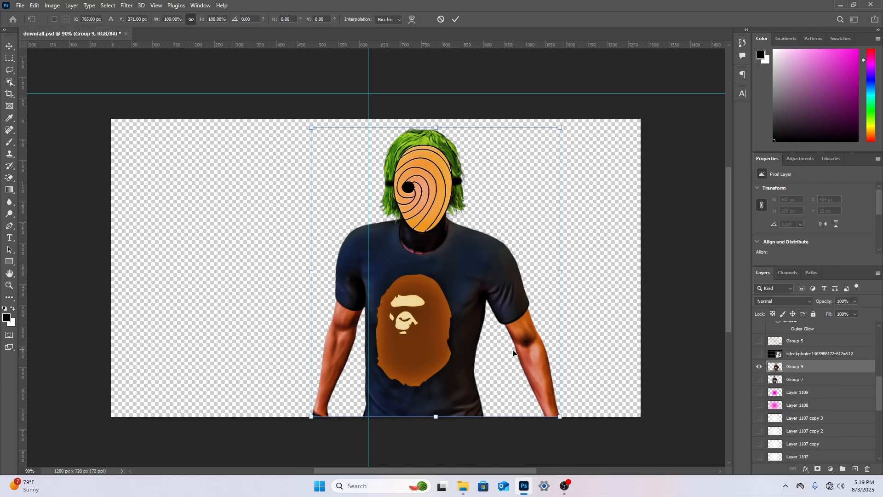
drag(435, 419, 458, 465)
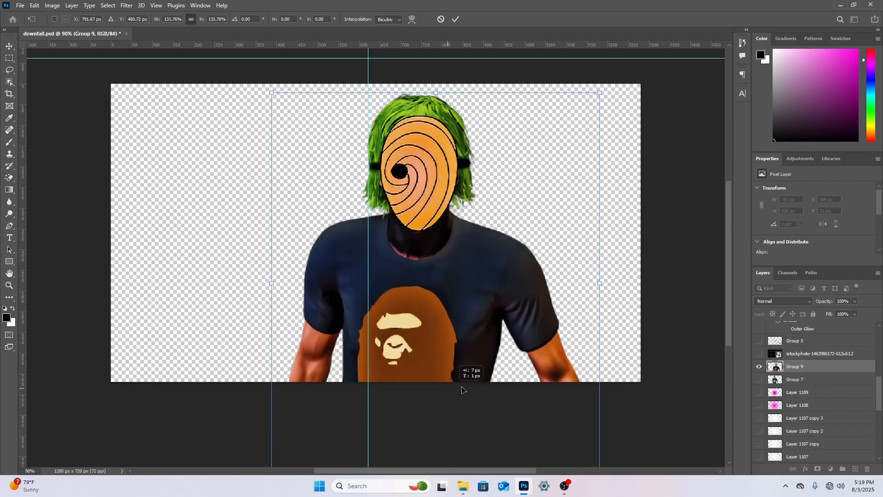
drag(453, 385, 536, 380)
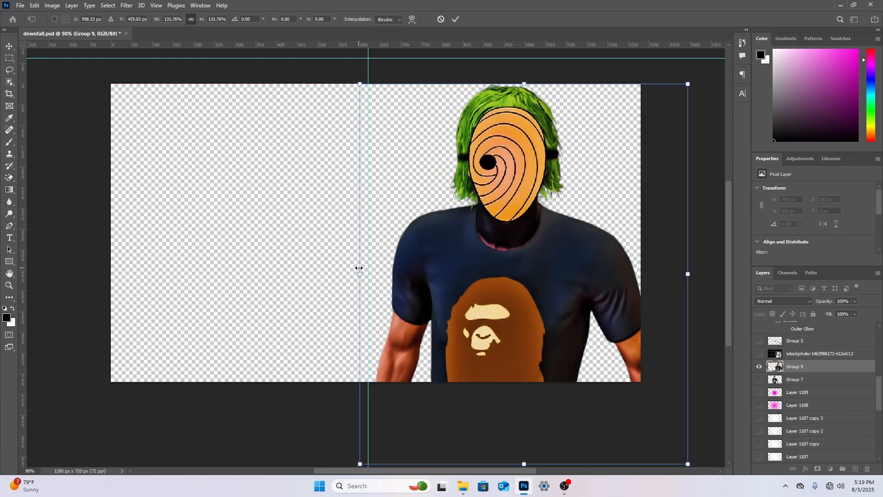
drag(357, 271, 317, 272)
drag(501, 266, 529, 293)
scroll(533, 285, up, 2)
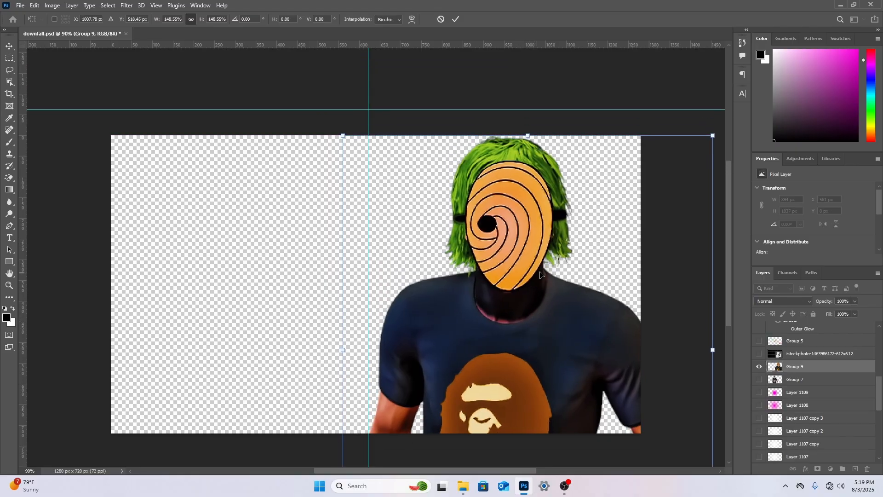
drag(711, 349, 677, 346)
right_click(539, 258)
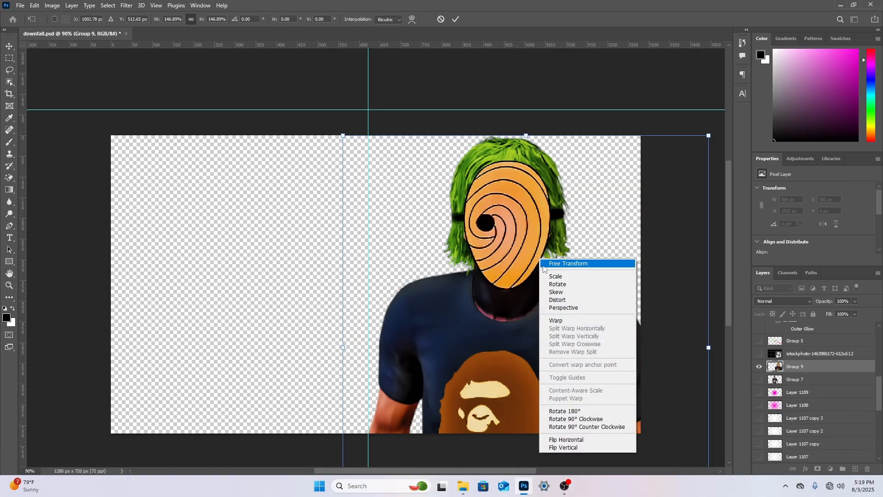
click(9, 177)
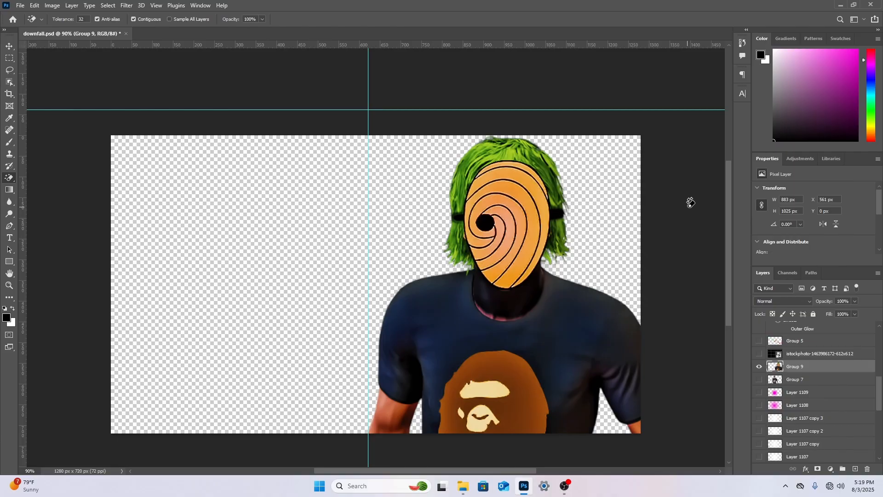
Undo the character's transform, the Topaz filters and the merge of Group 9 to get the separate layers back
key(ctrl+z)
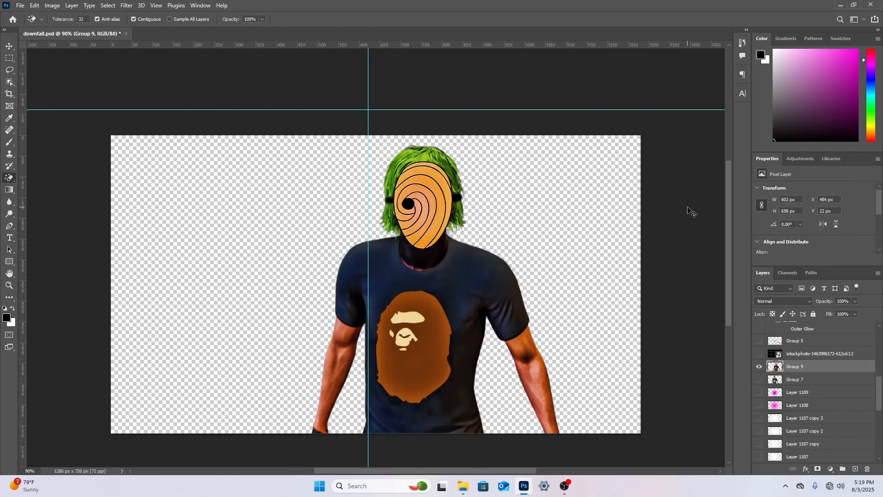
key(ctrl+z)
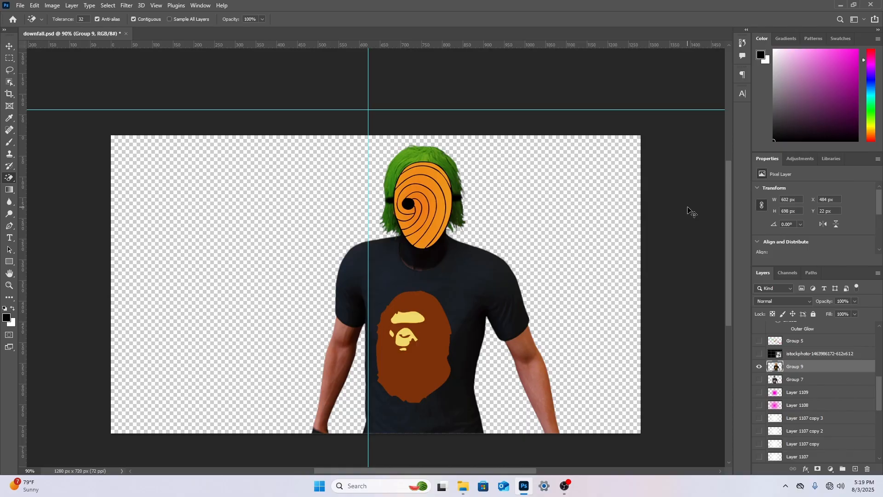
key(ctrl+z)
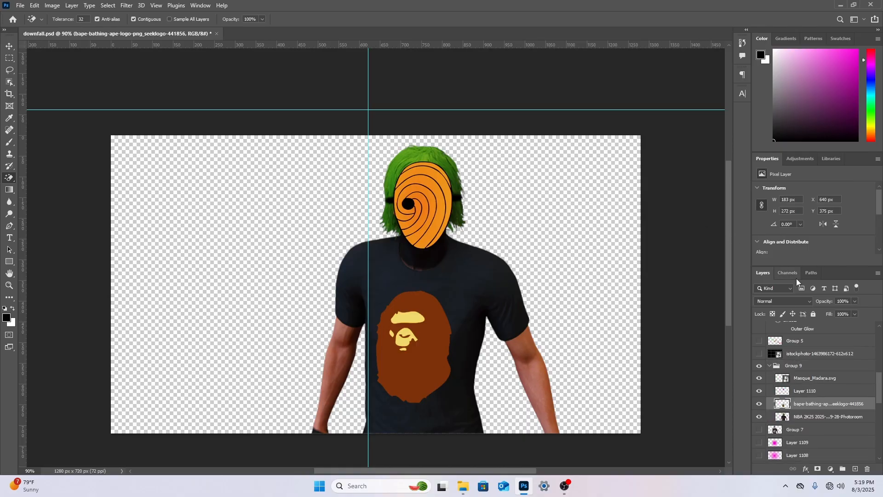
Try the Exclusion blend mode on the ape logo layer and return it to Normal
click(791, 298)
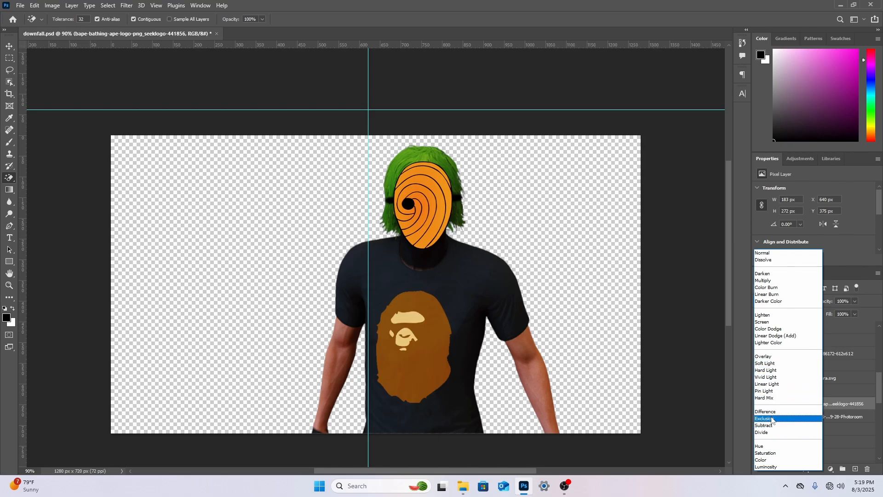
click(772, 419)
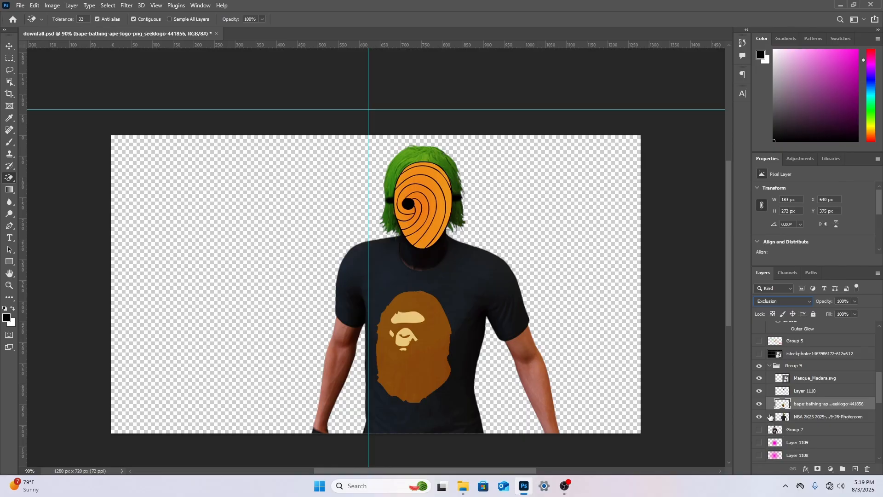
click(807, 301)
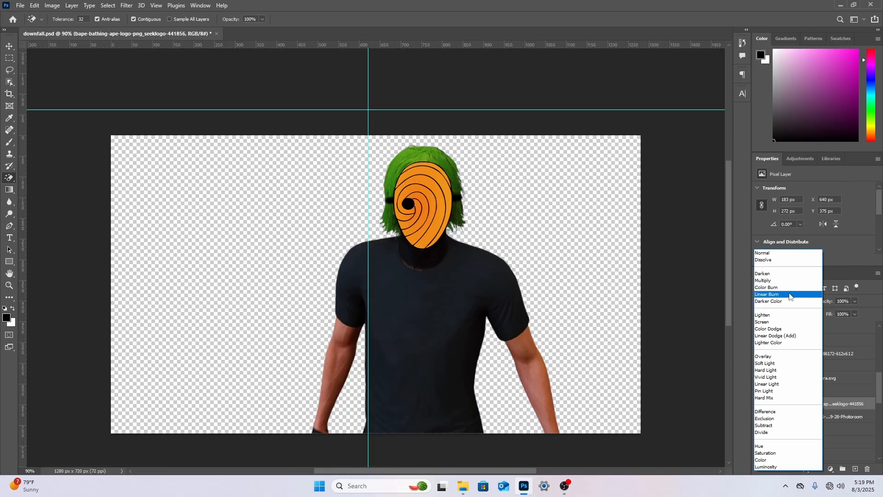
click(776, 255)
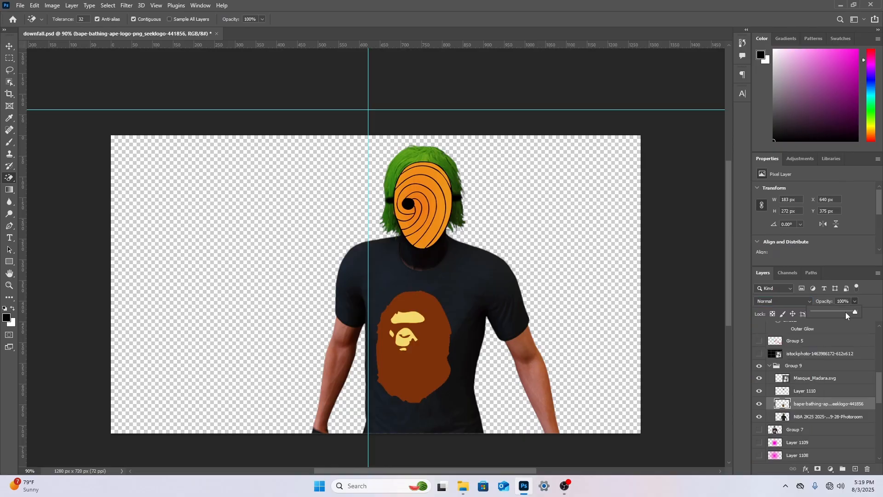
Set the ape logo layer's opacity to 88%, collapse Group 9 and open the group's layer options
drag(845, 312, 848, 309)
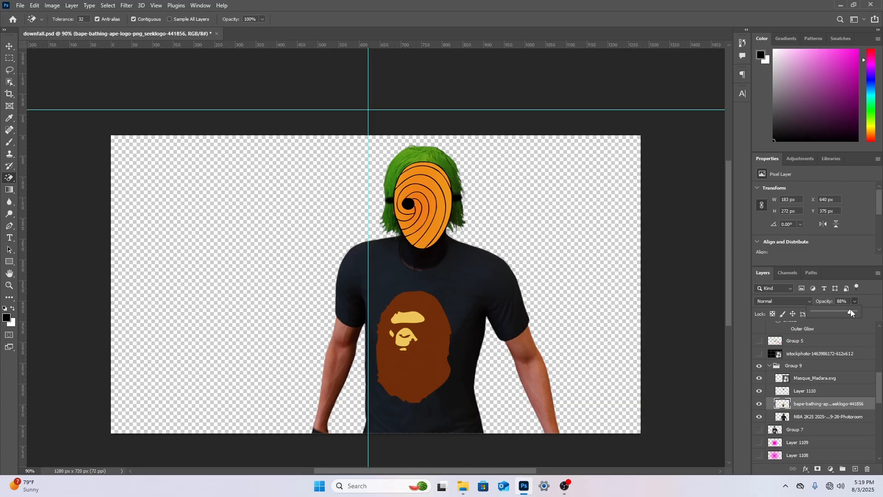
click(773, 368)
click(770, 368)
right_click(791, 369)
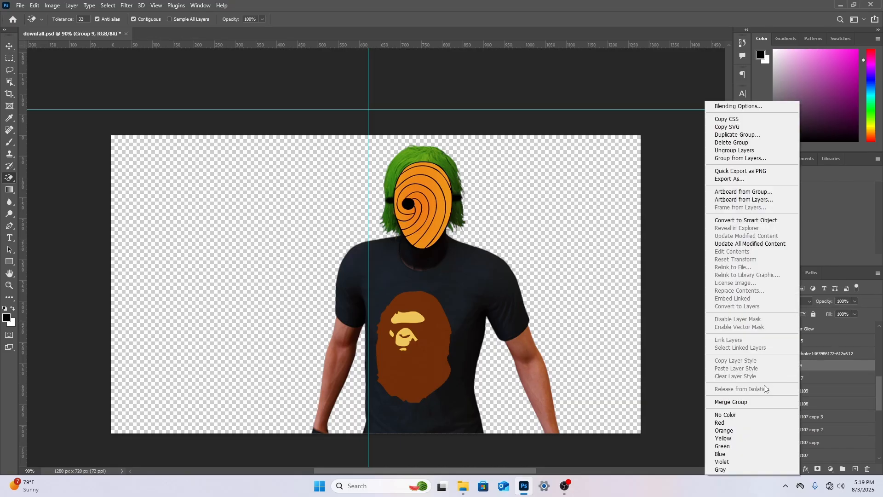
mouse_move(567, 493)
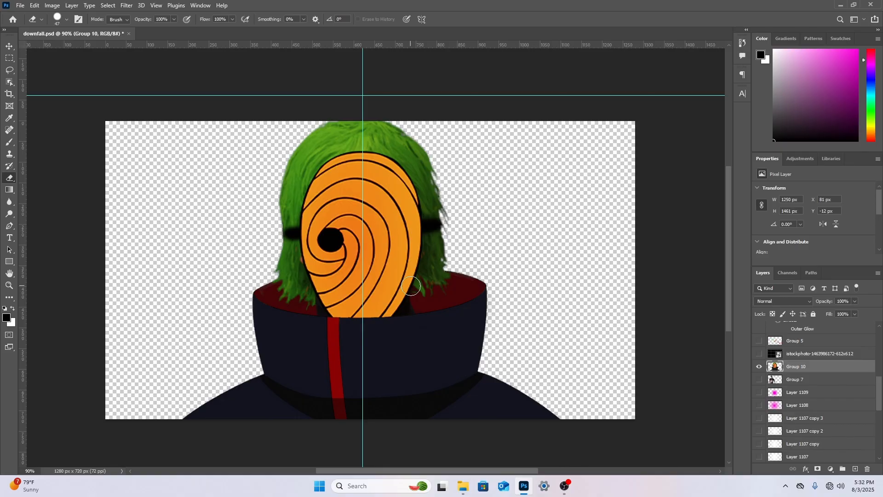
Hide Group 10 and select Group 7 as the active layer
click(759, 368)
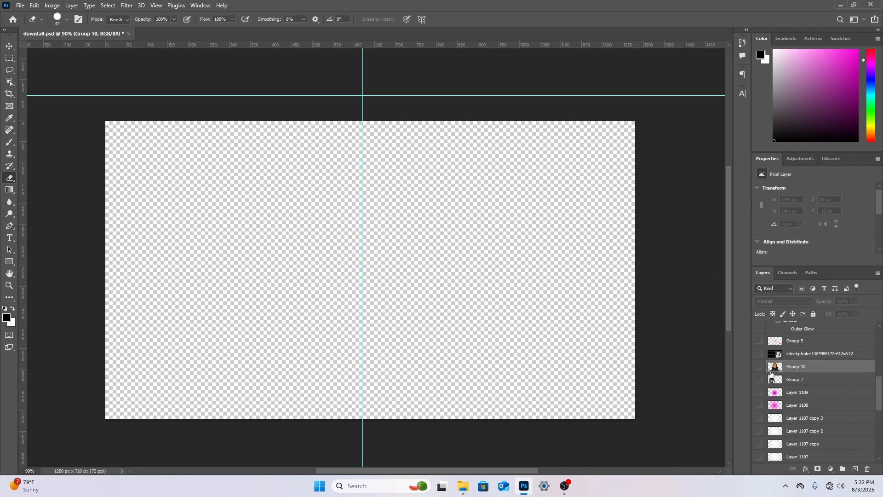
click(759, 380)
click(761, 380)
click(803, 382)
click(19, 6)
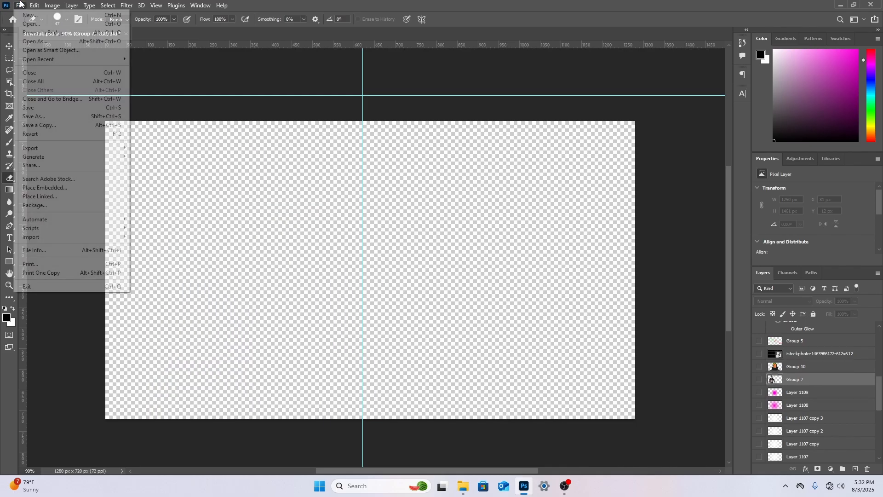
click(59, 188)
double_click(204, 87)
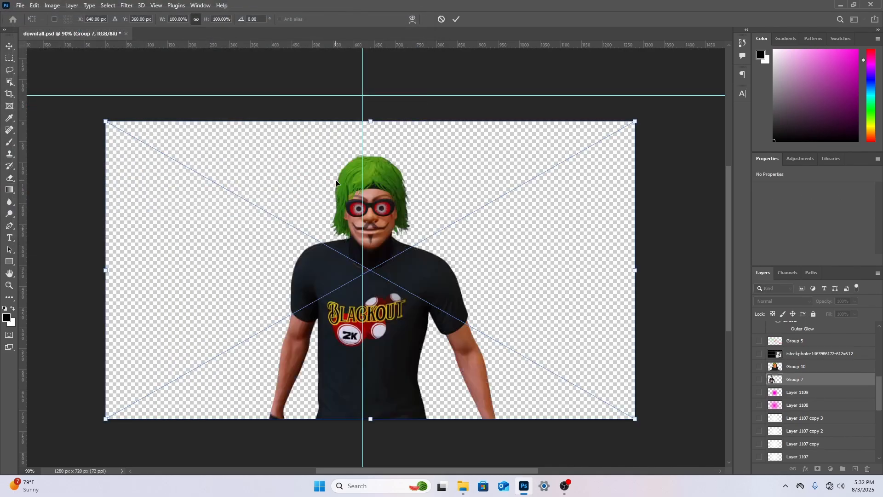
right_click(391, 212)
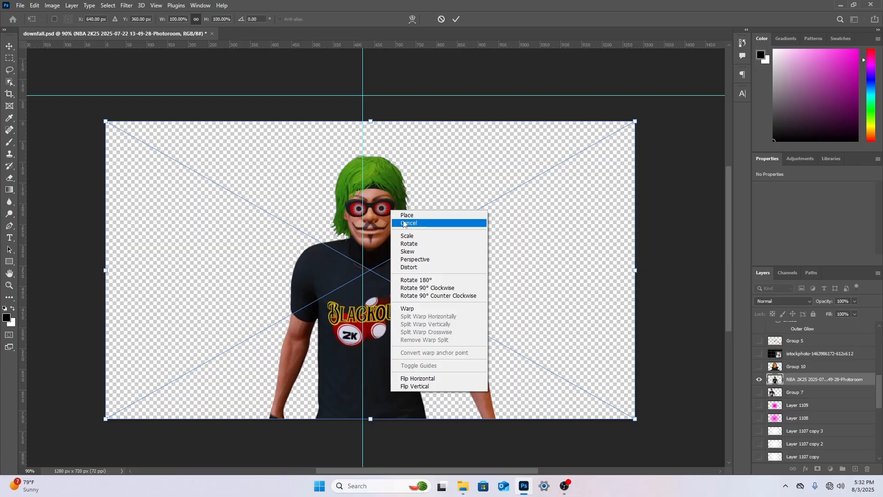
click(404, 224)
Place the dsfsdfdsfdfssdf image of the masked character in the ape logo shirt as an embedded object above Group 7
click(21, 5)
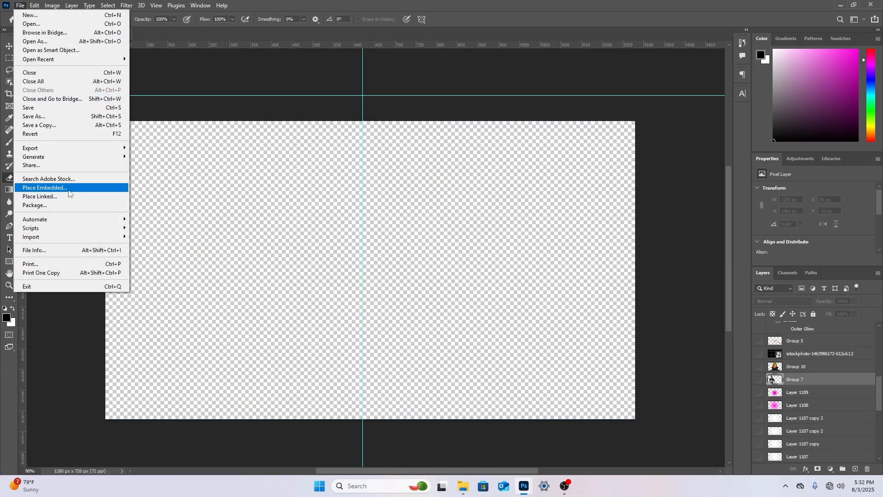
click(69, 190)
click(48, 196)
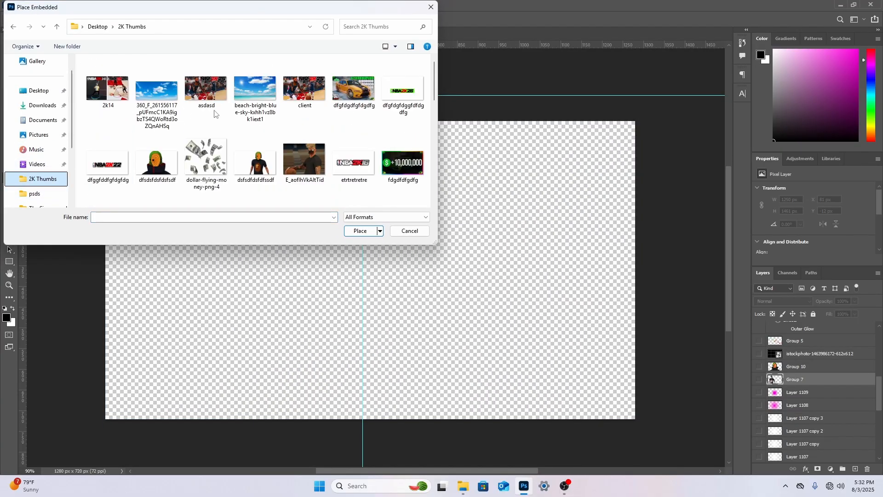
double_click(255, 152)
right_click(448, 224)
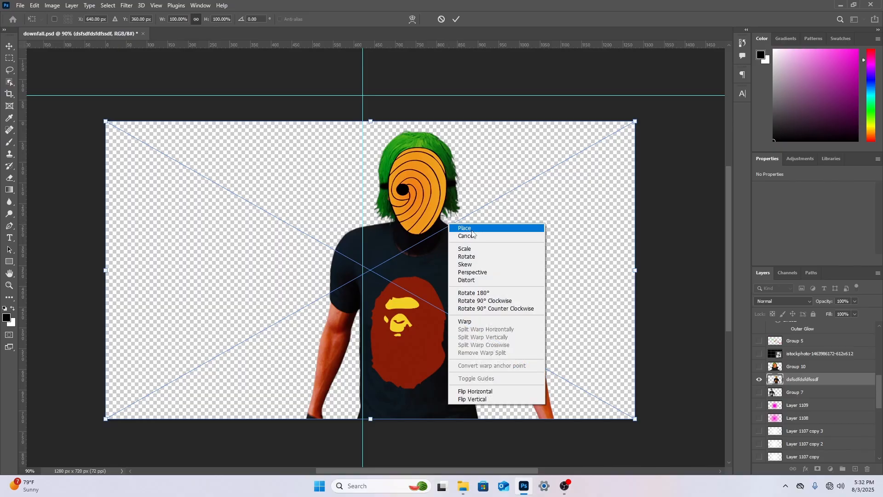
click(466, 227)
Place the obito_uchiha naruto_shippuden image from the Downloads folder as an embedded object above the dsfsdfdsfdfssdf layer
click(20, 5)
click(54, 187)
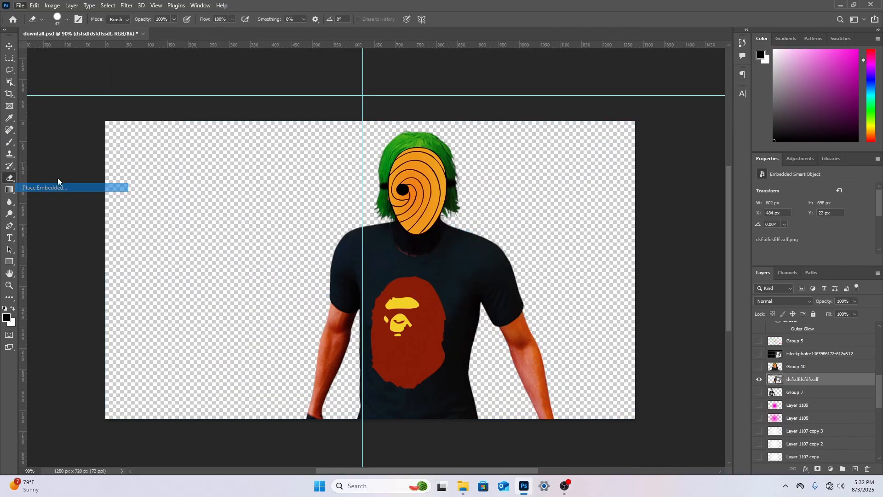
scroll(378, 109, down, 3)
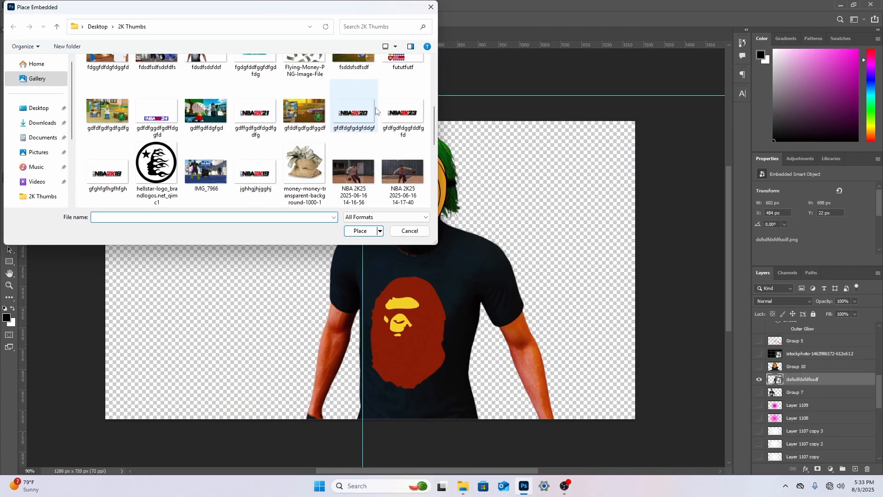
scroll(376, 110, up, 2)
click(50, 123)
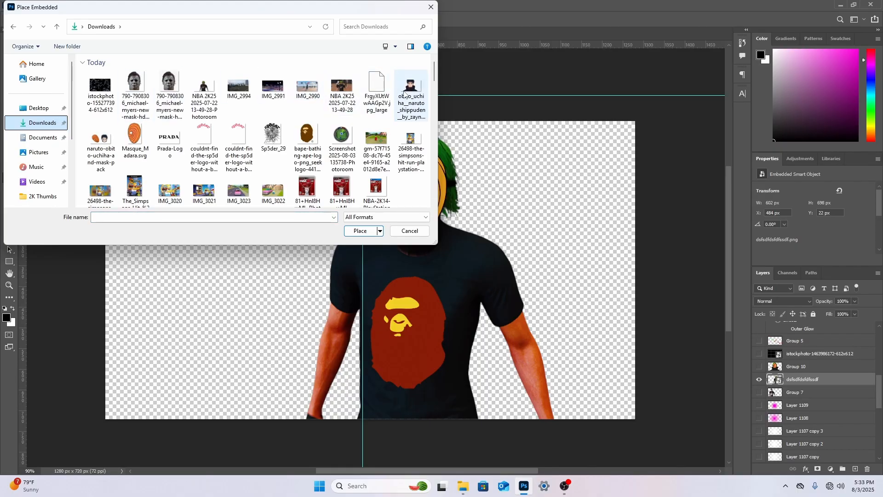
double_click(405, 94)
right_click(416, 208)
click(434, 211)
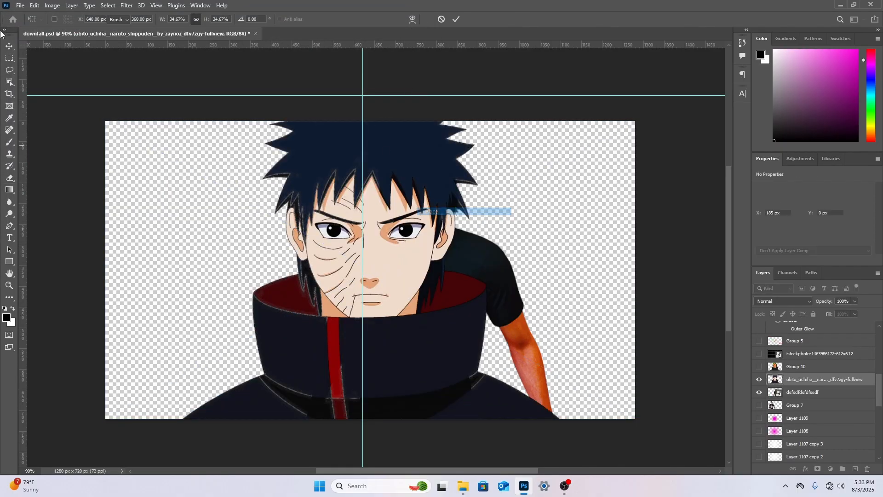
Hide the dsfsdfdsfdfssdf layer, compare the Obito image with Group 10 by toggling their visibility, and leave only the Obito layer shown
key(e)
click(759, 391)
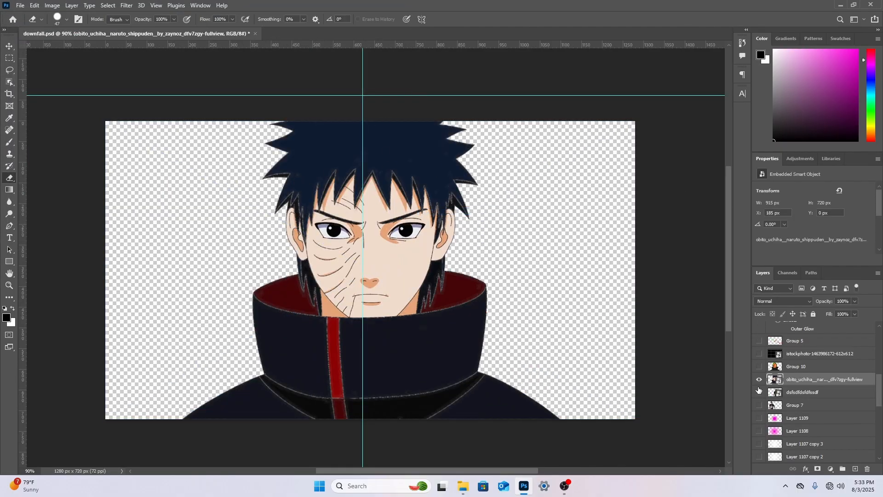
click(759, 378)
click(758, 366)
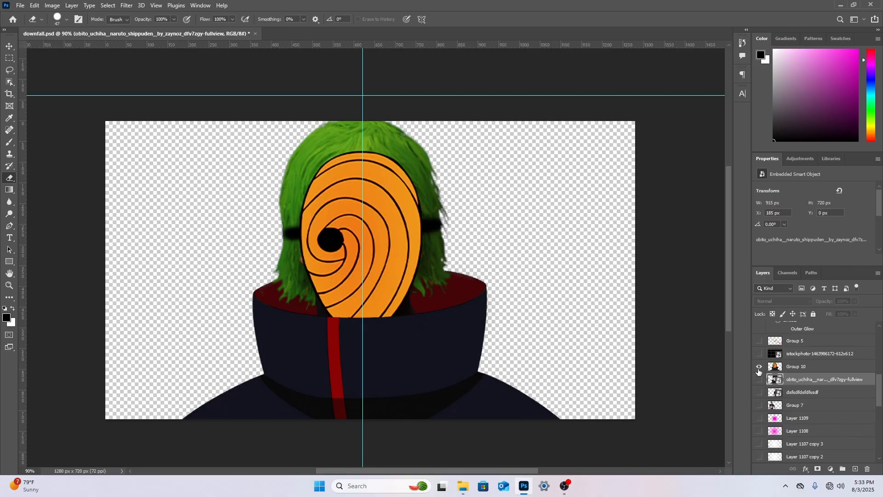
click(759, 367)
click(759, 378)
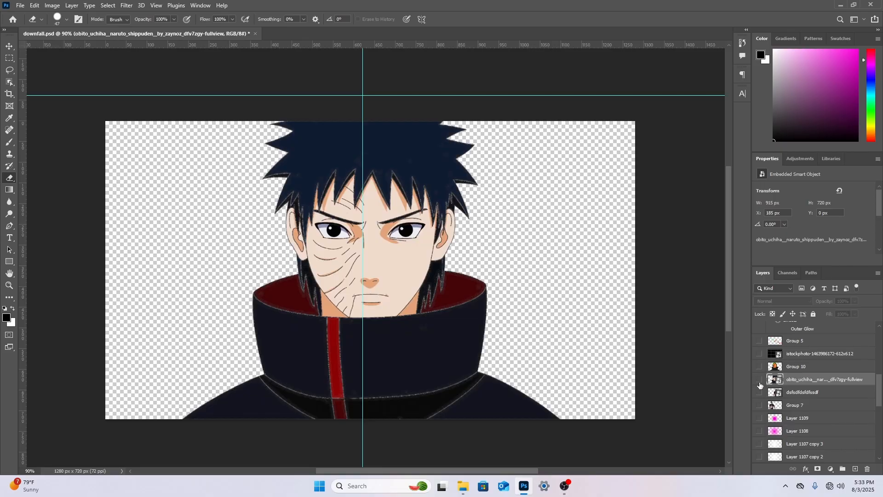
click(759, 380)
click(759, 391)
click(759, 392)
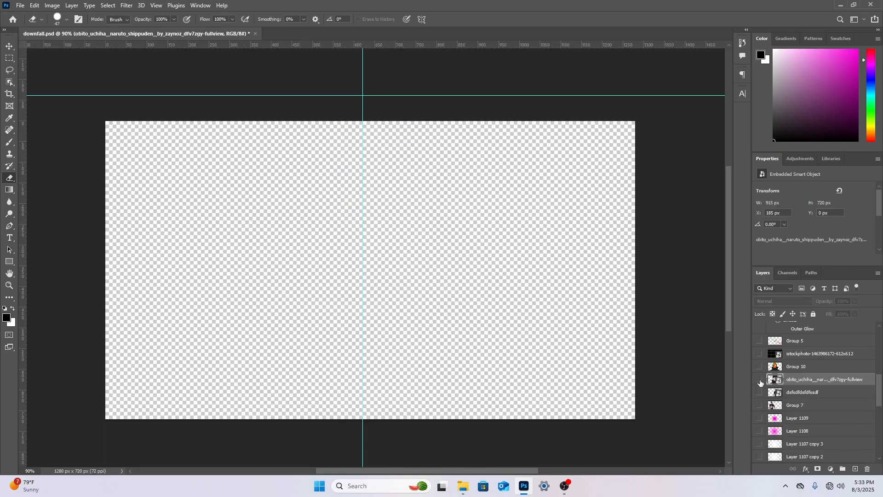
click(759, 379)
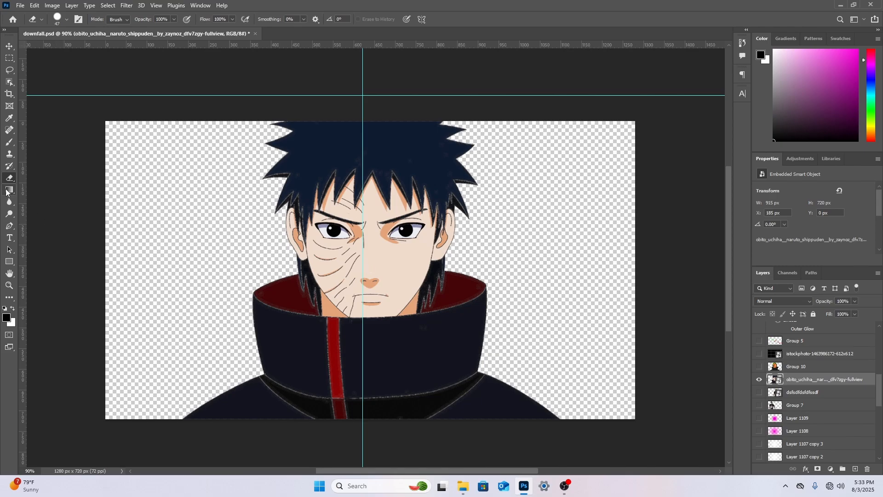
Rasterize the Obito layer and erase the hair, face and neck with a hard round eraser at 152 px and 69 px, leaving the cloak
click(280, 194)
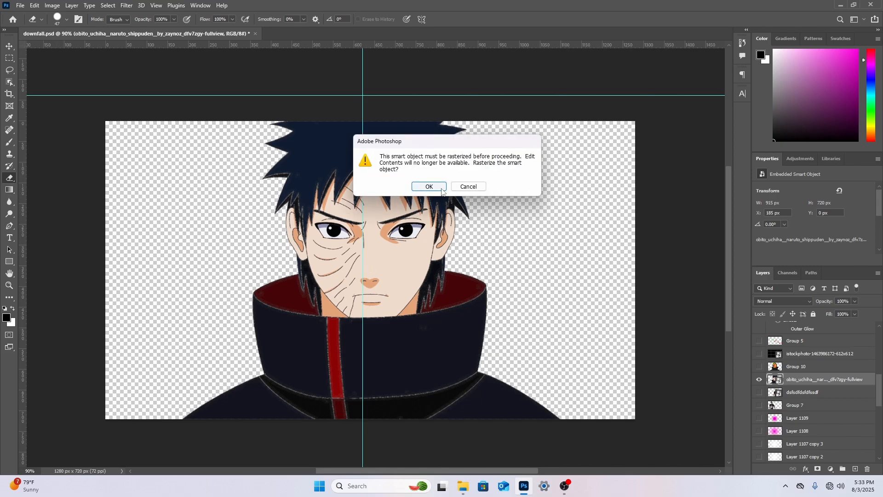
click(479, 184)
right_click(464, 186)
drag(524, 208, 547, 211)
mouse_move(494, 157)
mouse_down()
mouse_move(350, 130)
mouse_move(440, 120)
mouse_up()
mouse_move(268, 191)
mouse_down()
mouse_move(491, 209)
mouse_move(327, 211)
mouse_move(310, 230)
mouse_move(431, 230)
mouse_move(322, 243)
mouse_up()
right_click(349, 245)
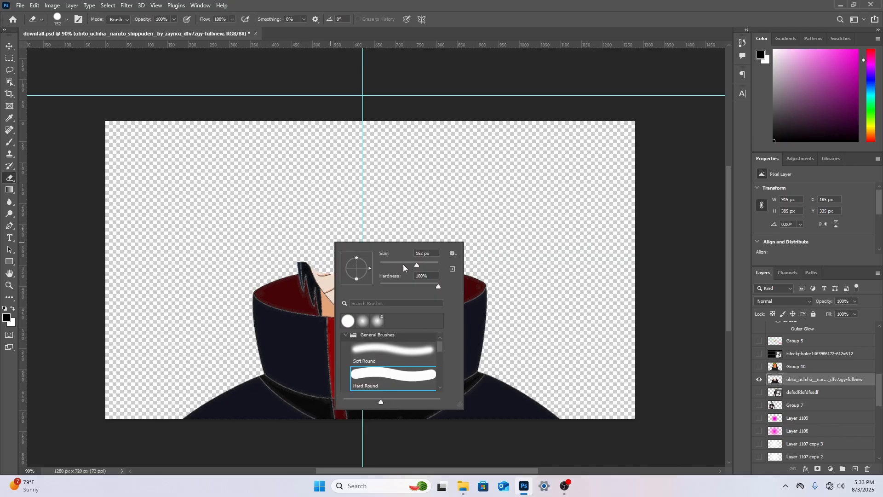
drag(403, 265, 399, 265)
mouse_move(309, 258)
mouse_down()
mouse_move(330, 301)
mouse_move(343, 280)
mouse_move(331, 278)
mouse_move(436, 261)
mouse_move(417, 299)
mouse_move(344, 302)
mouse_move(323, 292)
mouse_up()
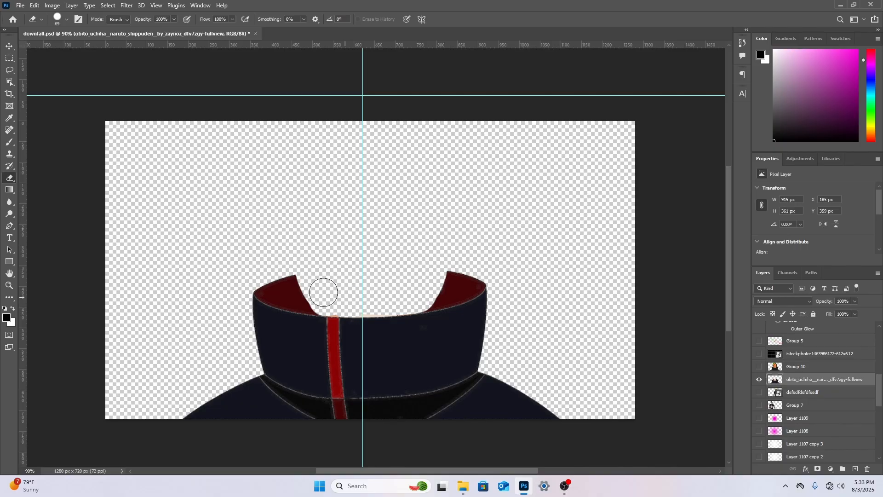
Remove the light fringe along the collar's edge with the Magic Eraser at tolerance 32
right_click(9, 177)
click(44, 195)
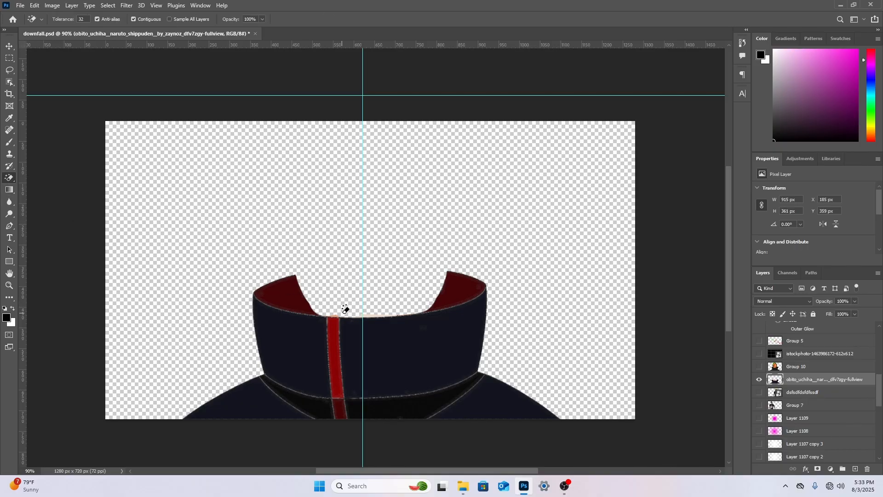
click(367, 317)
Duplicate the cloak layer within downfall.psd and add an empty layer between the original and the copy
right_click(801, 383)
click(717, 123)
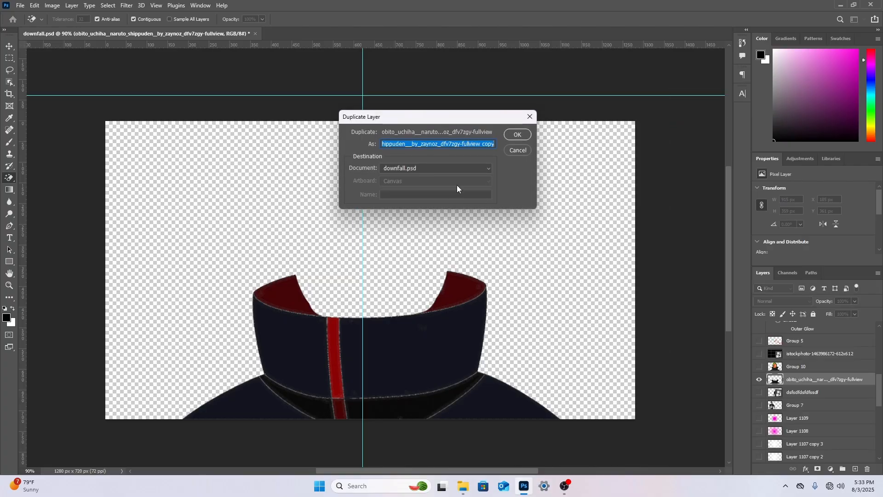
click(506, 134)
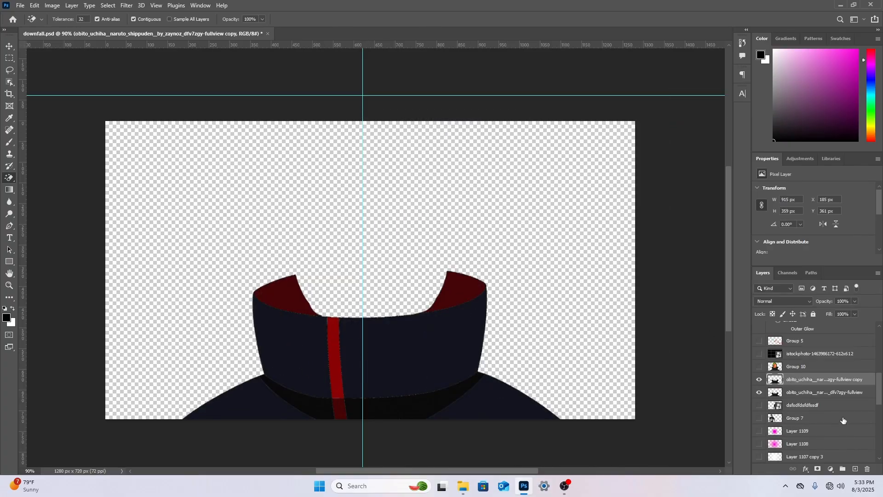
click(823, 396)
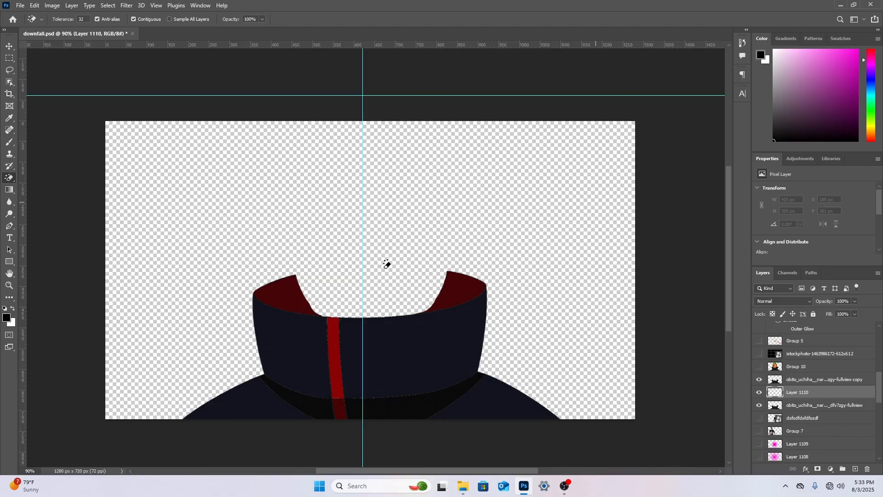
Paint black along the cloak's transparent seams on Layer 1110 with a 40 px Soft Round brush
click(9, 143)
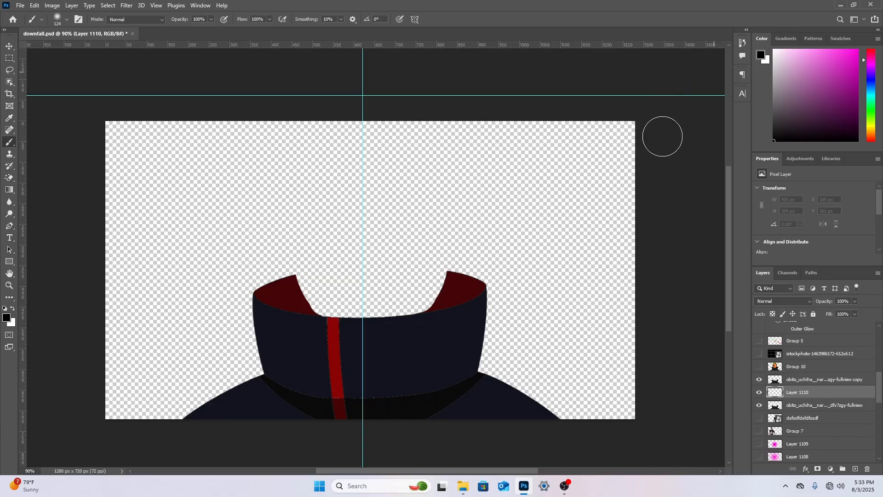
right_click(361, 312)
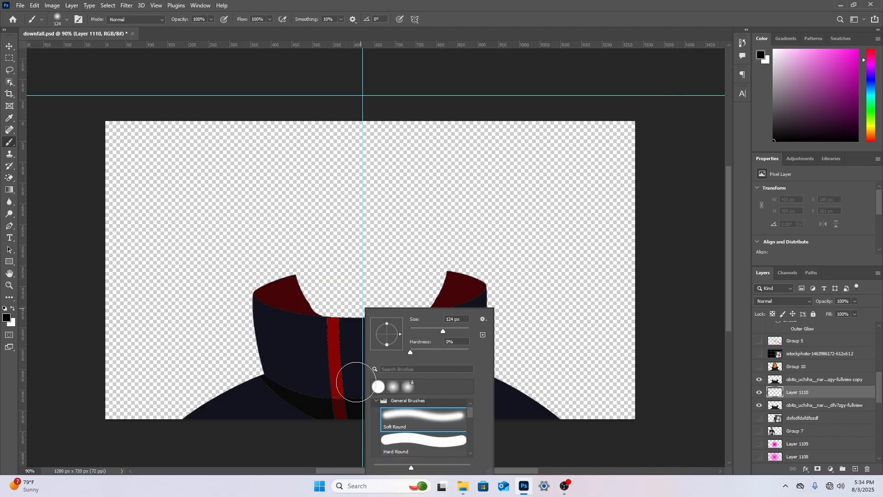
key(Return)
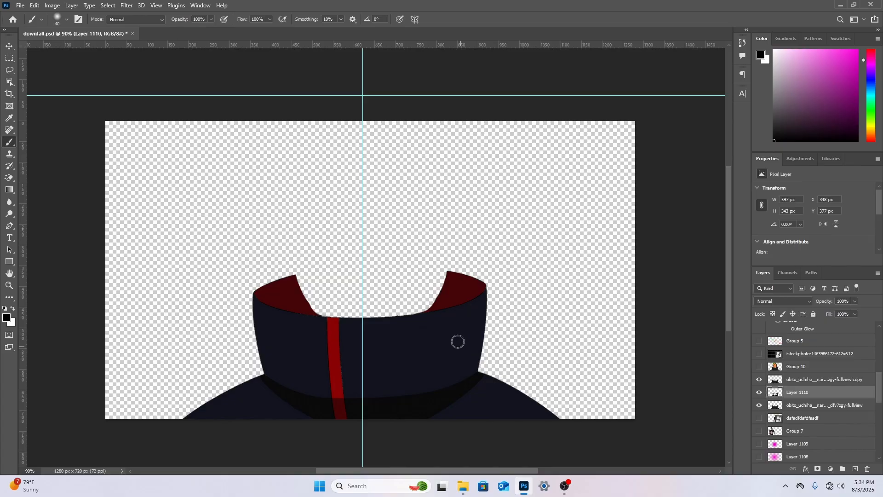
Clone the dark red lining on the original cloak layer from the left collar flap toward the centre with an 80 px soft Clone Stamp
click(784, 406)
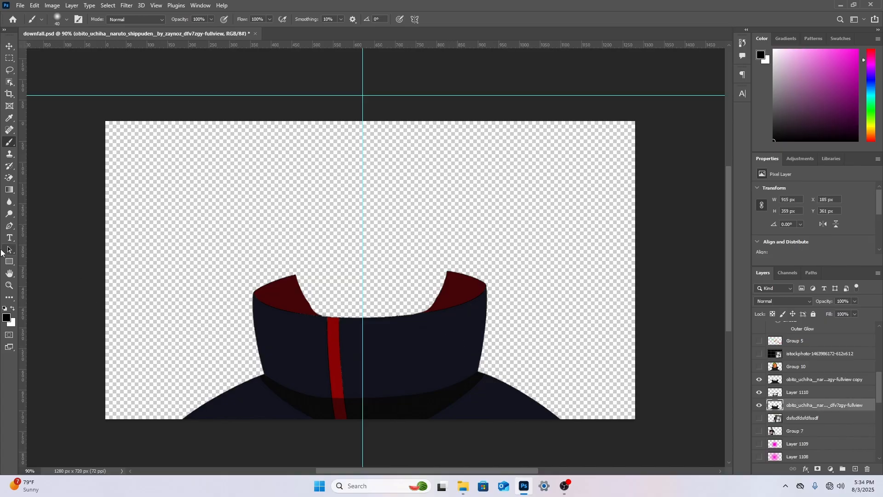
click(9, 285)
drag(279, 305, 366, 300)
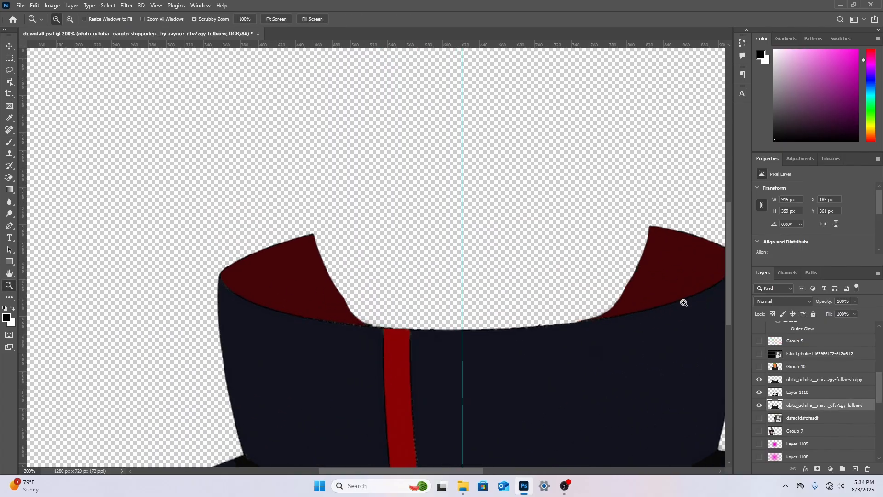
drag(455, 474, 482, 475)
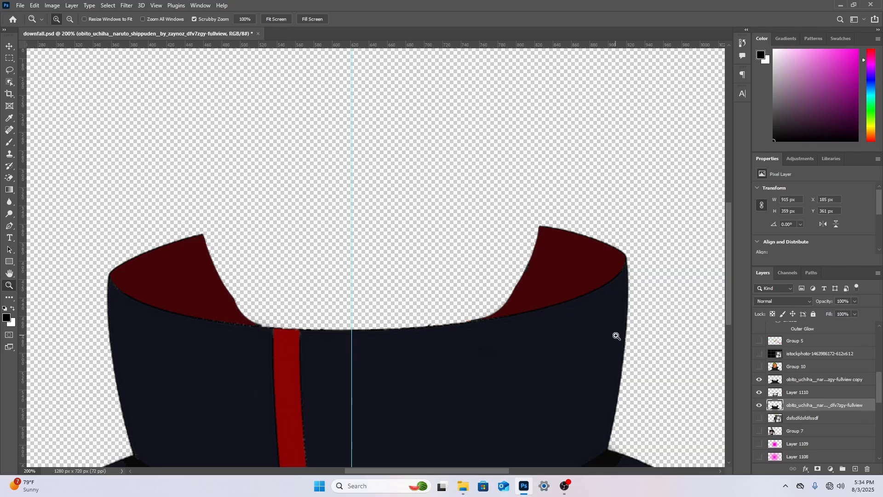
click(9, 155)
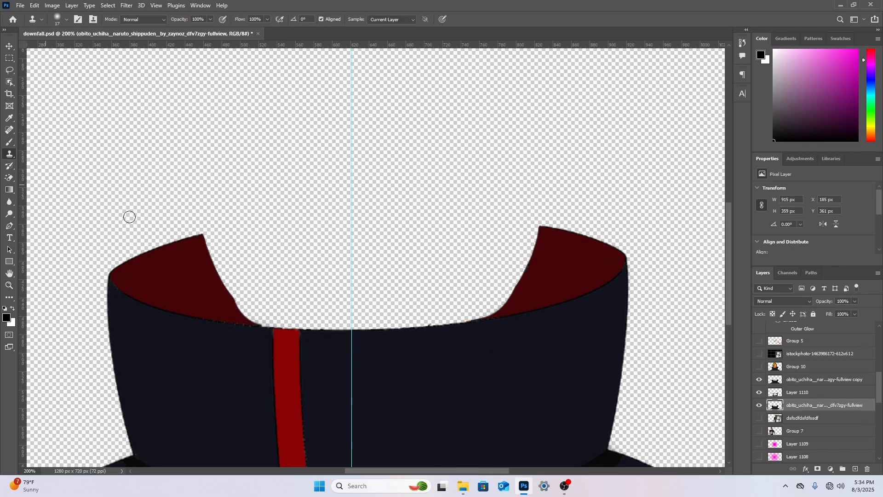
right_click(207, 262)
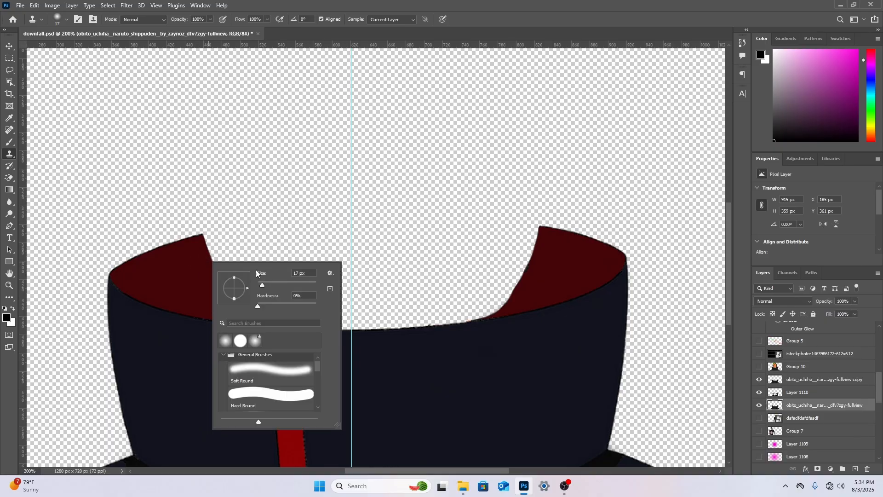
click(279, 284)
alt+click(188, 276)
click(208, 272)
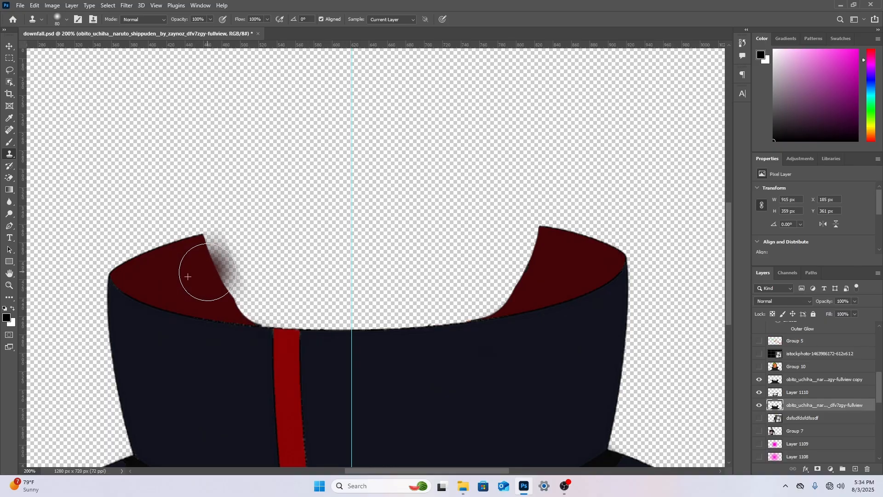
mouse_move(207, 271)
mouse_down()
mouse_move(294, 289)
mouse_move(228, 284)
mouse_move(310, 282)
mouse_up()
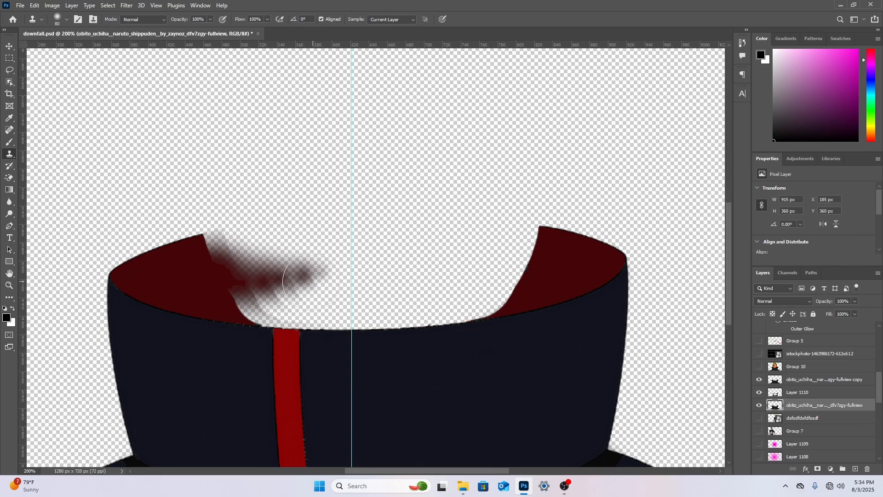
mouse_move(207, 283)
mouse_down()
mouse_move(278, 278)
mouse_move(195, 281)
mouse_move(201, 269)
mouse_move(318, 264)
mouse_move(226, 287)
mouse_move(300, 286)
mouse_up()
alt+click(220, 293)
Fill the gap below the cloned left lining down to the collar's front edge with a 58 px Clone Stamp
right_click(301, 287)
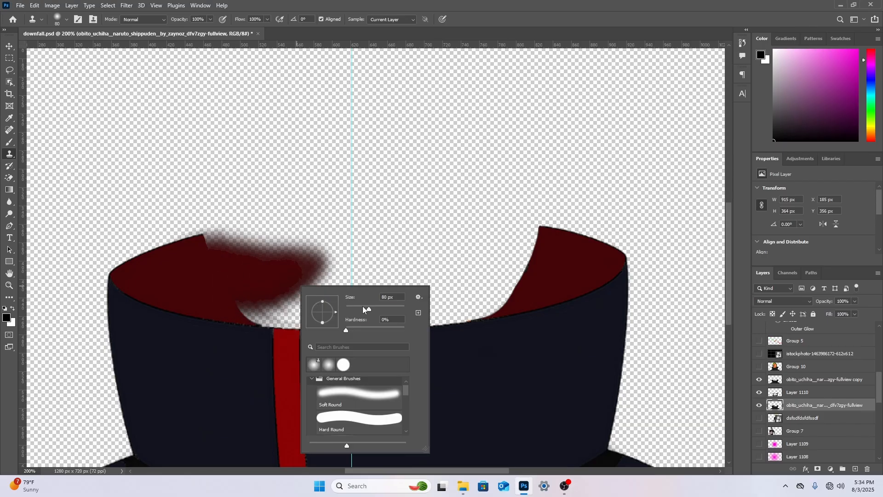
key(Return)
mouse_move(240, 297)
mouse_down()
mouse_move(265, 302)
mouse_move(257, 281)
mouse_move(205, 281)
mouse_move(269, 314)
mouse_move(256, 321)
mouse_move(268, 300)
mouse_move(235, 306)
mouse_move(261, 319)
mouse_move(250, 317)
mouse_move(276, 306)
mouse_move(270, 282)
mouse_move(304, 305)
mouse_move(279, 314)
mouse_move(304, 322)
mouse_up()
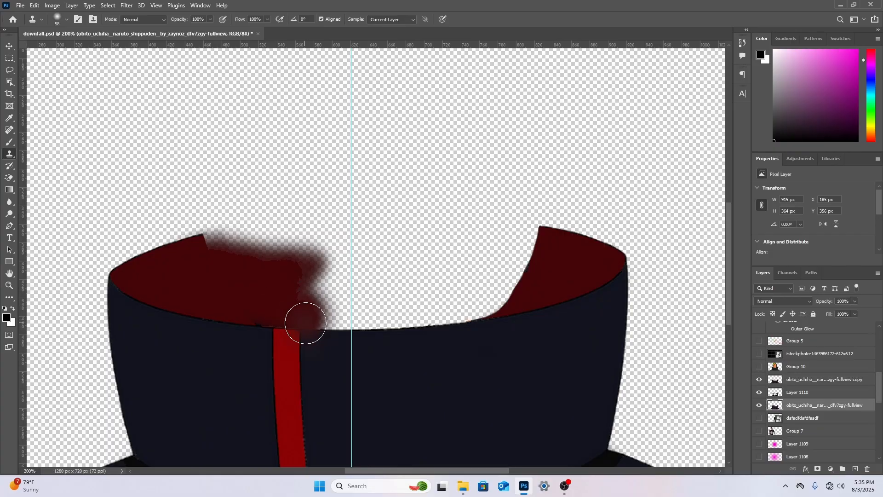
Clone the red lining from the right collar flap inward and down along the collar's front edge
alt+click(541, 278)
mouse_move(521, 280)
mouse_down()
mouse_move(496, 294)
mouse_move(536, 266)
mouse_move(556, 267)
mouse_move(520, 255)
mouse_move(510, 263)
mouse_move(534, 241)
mouse_up()
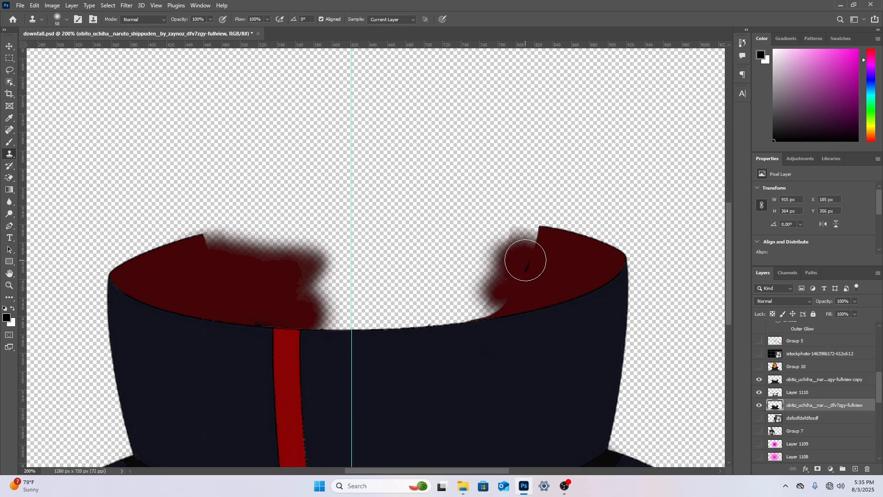
mouse_move(525, 260)
mouse_down()
mouse_move(507, 265)
mouse_move(490, 292)
mouse_move(538, 273)
mouse_move(500, 289)
mouse_move(491, 297)
mouse_move(510, 295)
mouse_move(491, 302)
mouse_move(512, 294)
mouse_move(499, 306)
mouse_move(451, 322)
mouse_up()
mouse_move(491, 285)
mouse_down()
mouse_move(424, 314)
mouse_move(518, 286)
mouse_move(430, 288)
mouse_up()
Resample the right lining repeatedly to fill its upper edge and extend the cloned red area closer to the collar's centre
alt+click(560, 271)
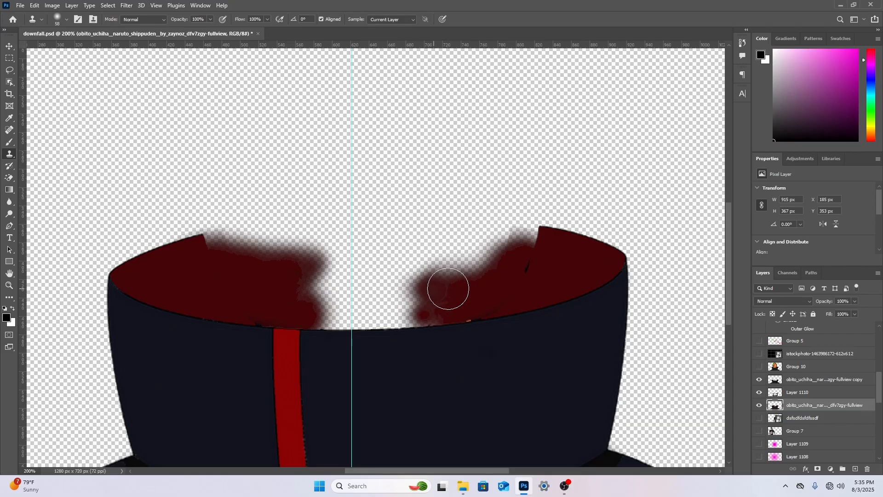
alt+click(524, 286)
drag(499, 282, 432, 282)
alt+click(529, 286)
mouse_move(490, 271)
mouse_down()
mouse_move(451, 270)
mouse_move(528, 255)
mouse_up()
alt+click(566, 258)
alt+click(554, 252)
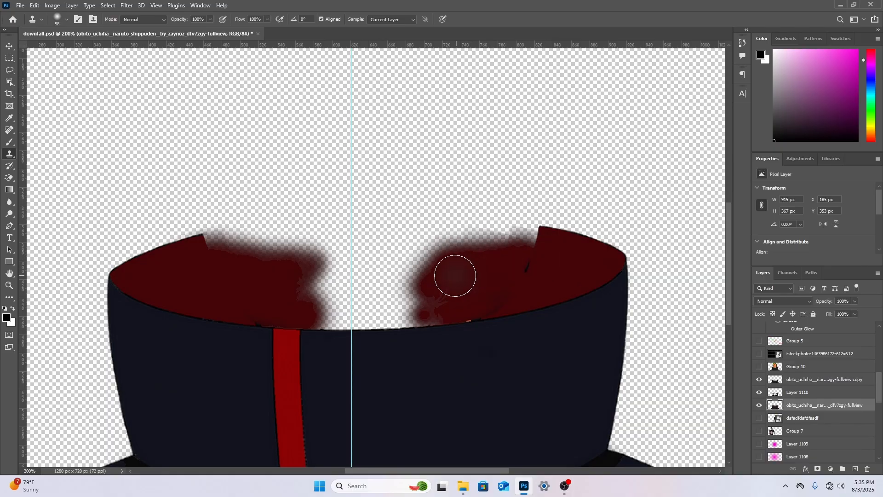
mouse_move(455, 275)
mouse_down()
mouse_move(387, 286)
mouse_move(441, 276)
mouse_move(394, 304)
mouse_move(424, 305)
mouse_up()
alt+click(450, 275)
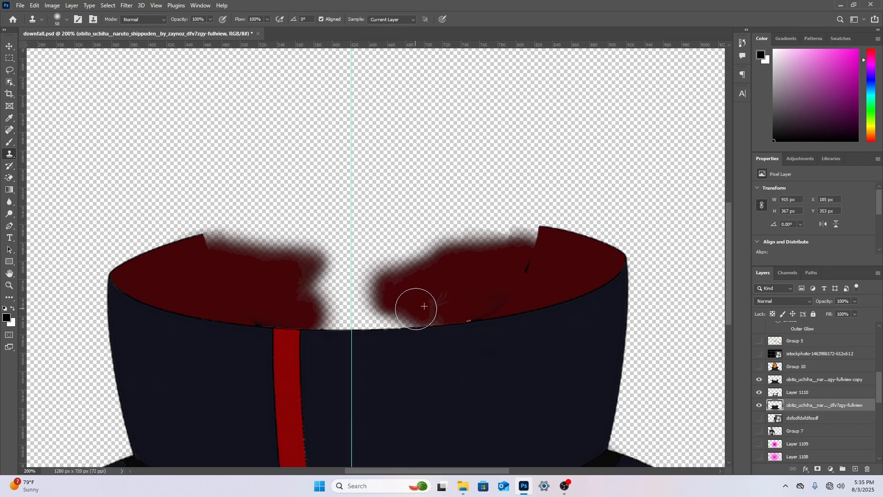
Enlarge the Clone Stamp to 108 px, close the central gap in the red lining and raise its back edge across the collar
right_click(482, 287)
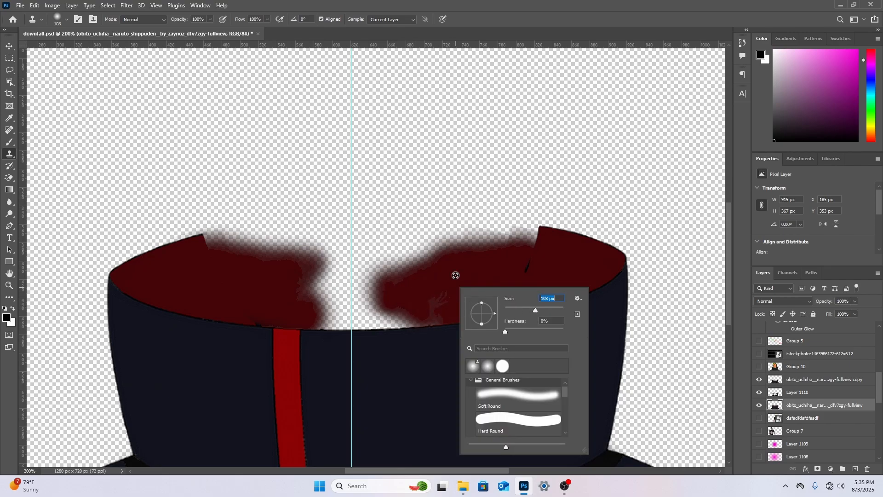
key(Return)
mouse_move(443, 282)
mouse_down()
mouse_move(374, 300)
mouse_move(444, 297)
mouse_move(459, 281)
mouse_move(329, 301)
mouse_move(347, 305)
mouse_move(432, 279)
mouse_up()
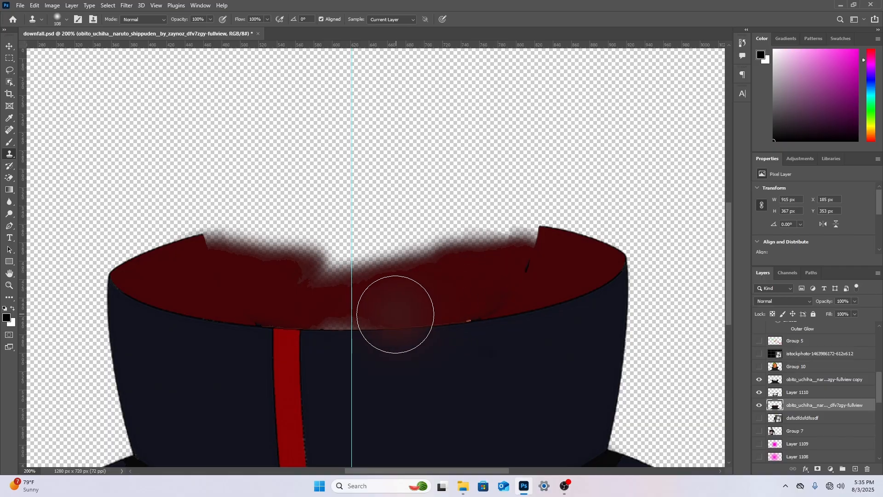
mouse_move(395, 315)
mouse_down()
mouse_move(319, 320)
mouse_move(274, 311)
mouse_move(301, 291)
mouse_move(514, 257)
mouse_move(391, 279)
mouse_move(346, 271)
mouse_move(433, 253)
mouse_move(312, 264)
mouse_move(259, 256)
mouse_move(305, 243)
mouse_move(306, 258)
mouse_move(344, 269)
mouse_move(295, 257)
mouse_move(302, 272)
mouse_move(240, 264)
mouse_move(345, 276)
mouse_move(432, 264)
mouse_move(404, 248)
mouse_move(394, 249)
mouse_move(417, 270)
mouse_move(520, 231)
mouse_move(479, 252)
mouse_move(519, 234)
mouse_move(230, 250)
mouse_move(288, 256)
mouse_move(343, 242)
mouse_move(488, 254)
mouse_up()
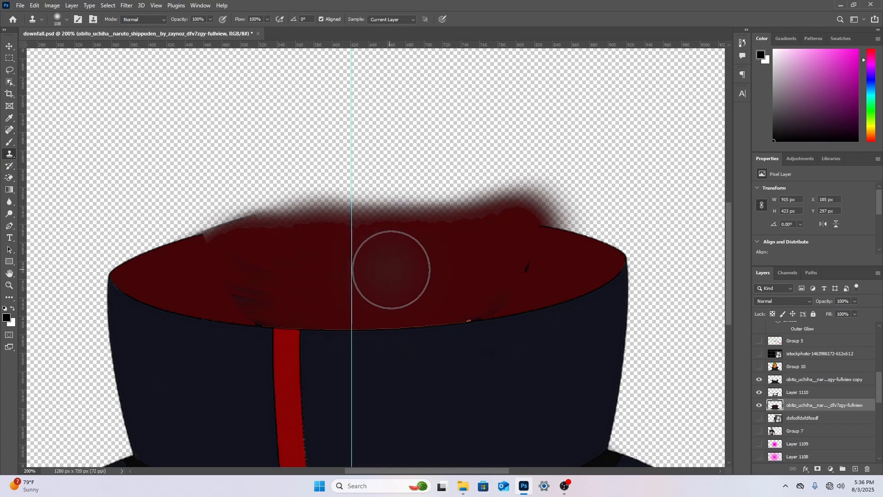
Clone clean red lining over the dark streaks at the left side of the collar's interior
alt+click(400, 268)
mouse_move(235, 270)
mouse_down()
mouse_move(271, 263)
mouse_move(316, 270)
mouse_move(258, 283)
mouse_up()
alt+click(338, 273)
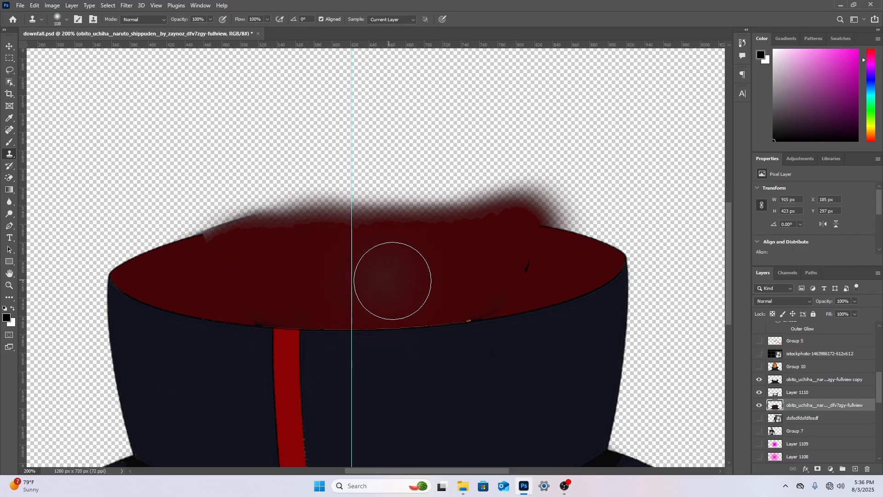
alt+click(404, 273)
drag(372, 291, 253, 300)
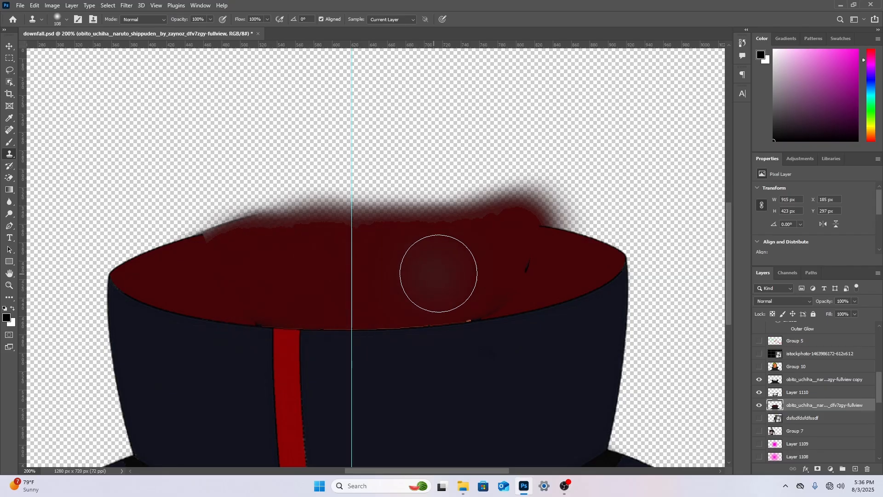
Try to clone clean red over the dark marks at the right side of the lining, and undo the stroke
alt+click(470, 268)
mouse_move(522, 263)
mouse_down()
mouse_move(470, 268)
mouse_move(494, 280)
mouse_move(444, 296)
mouse_move(496, 292)
mouse_up()
key(ctrl+z)
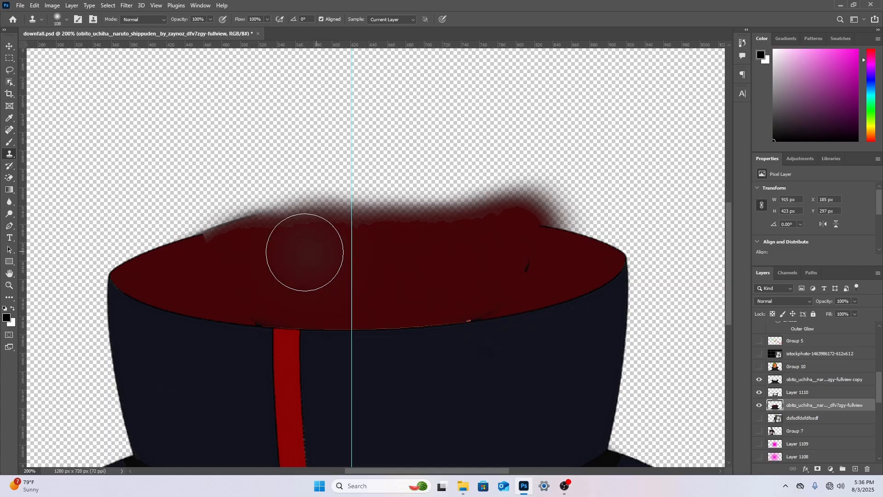
Erase the blurry overspill along the lining's back edge with a 36 px Hard Round eraser
click(9, 177)
click(37, 177)
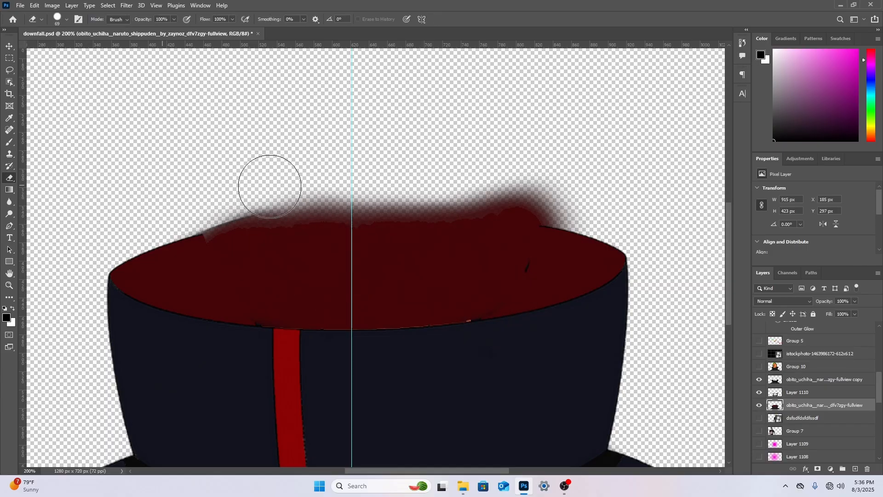
right_click(297, 186)
click(349, 203)
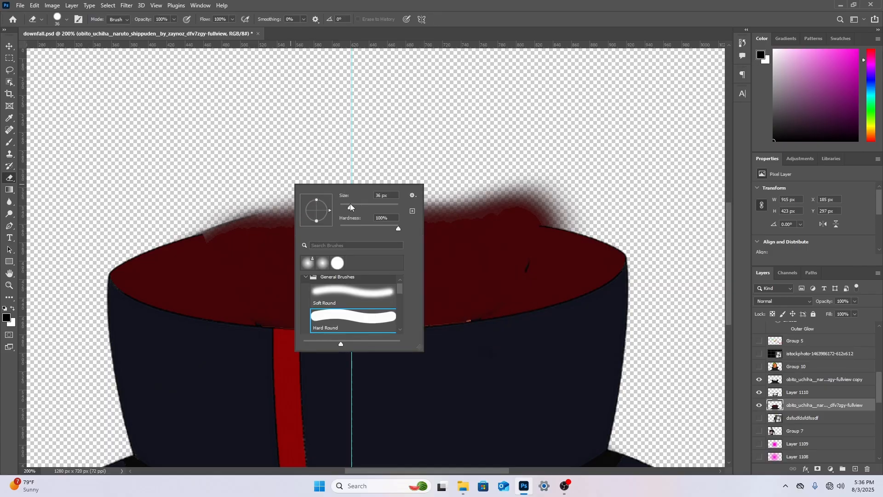
click(191, 216)
mouse_move(205, 214)
mouse_down()
mouse_move(310, 195)
mouse_move(520, 201)
mouse_move(583, 213)
mouse_up()
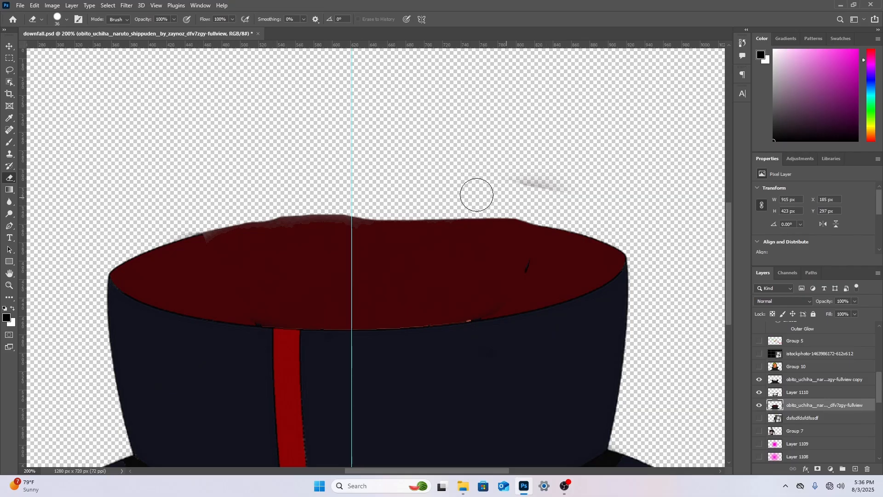
drag(476, 195, 582, 201)
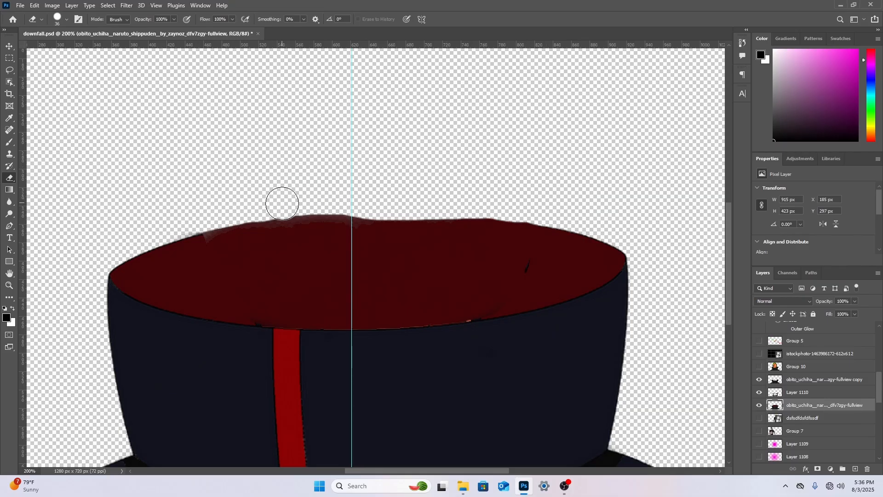
drag(275, 203, 487, 198)
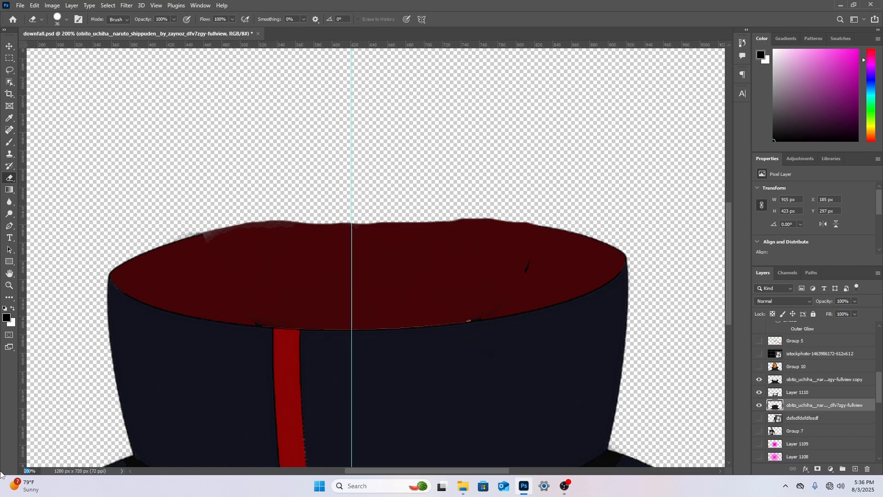
Show the orange-swirl-masked character's layer and place it directly above Layer 1110, beneath the cloak copy
key(Return)
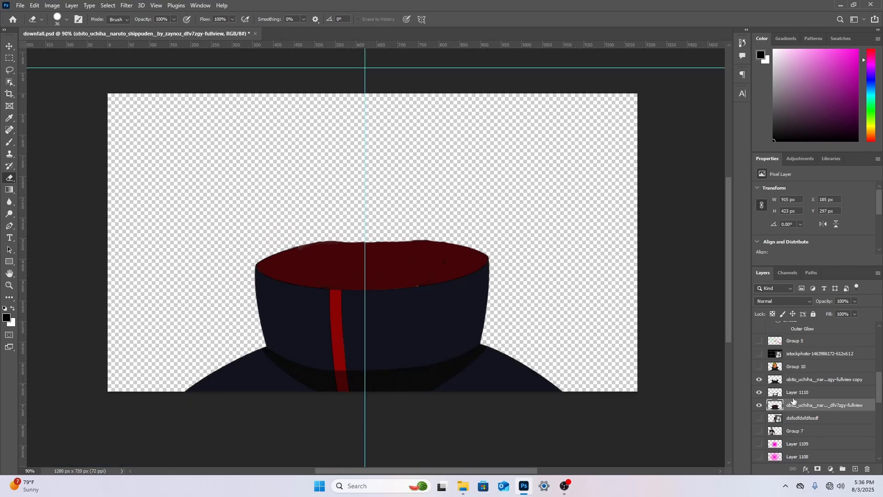
click(817, 368)
click(759, 430)
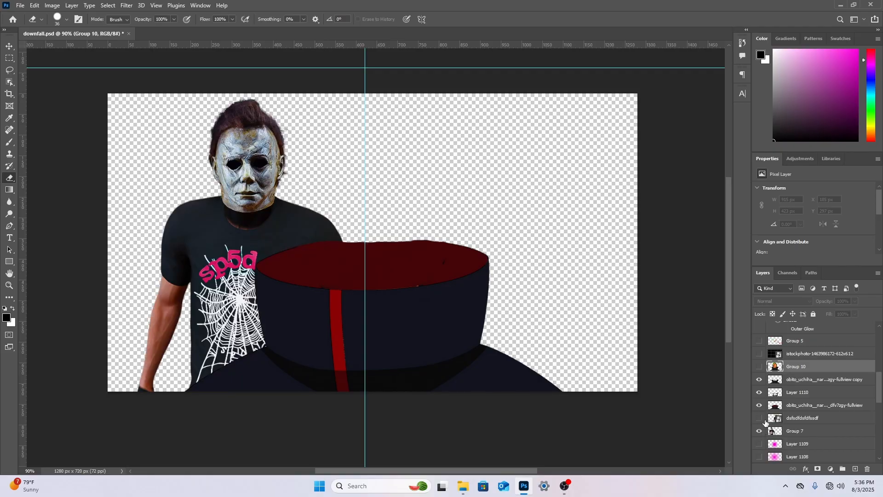
click(760, 431)
click(759, 418)
click(825, 419)
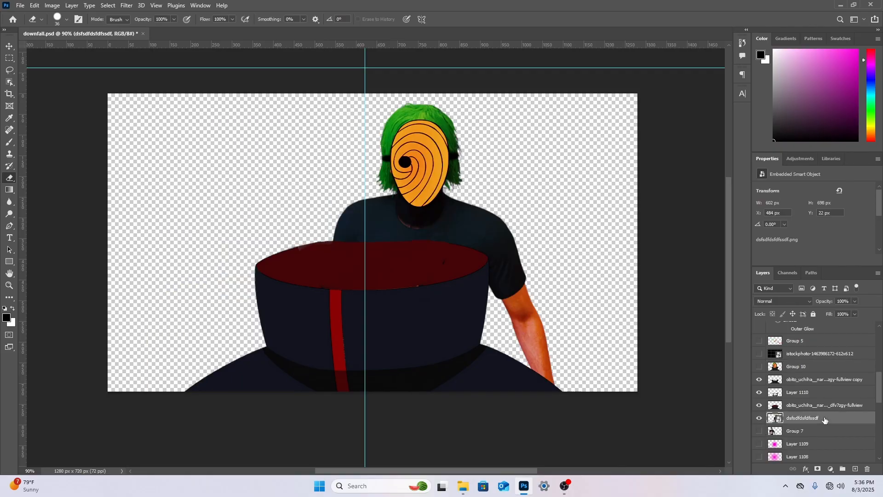
drag(825, 419, 805, 402)
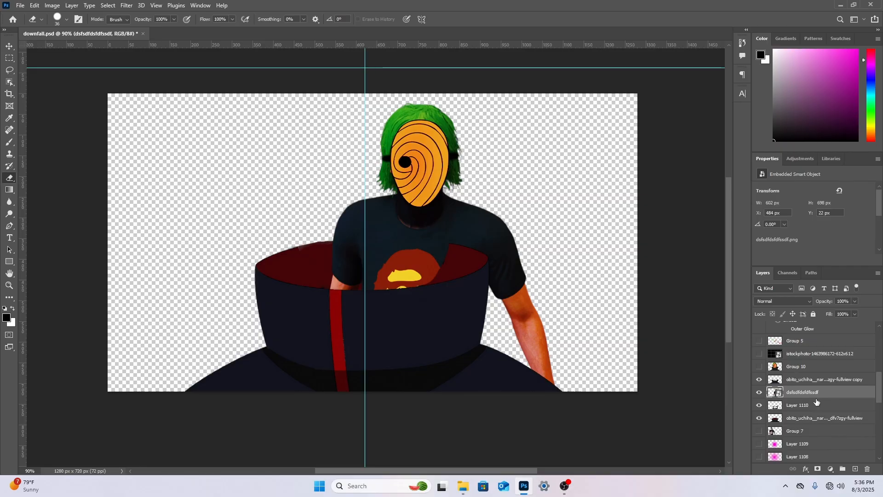
Scale the masked character to 183.87%, rotate it -1.79° and position its head centrally inside the collar
key(ctrl+t)
drag(408, 130, 357, 231)
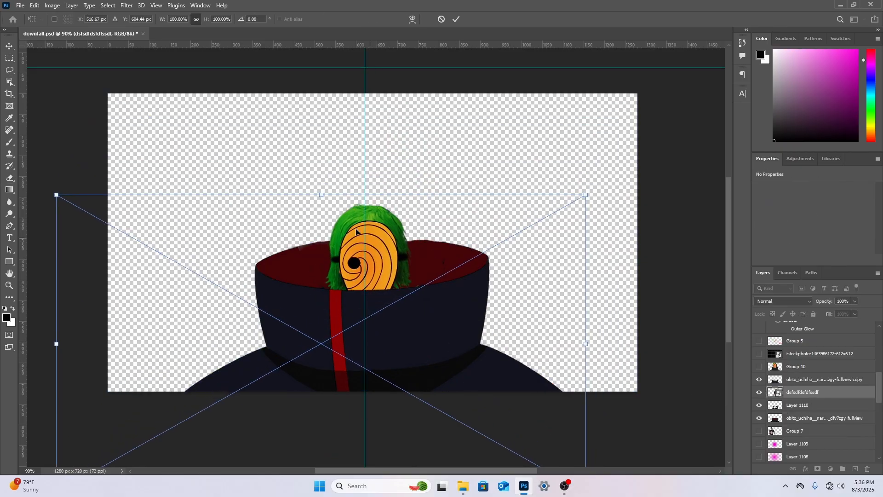
drag(324, 197, 324, 73)
drag(338, 145, 307, 236)
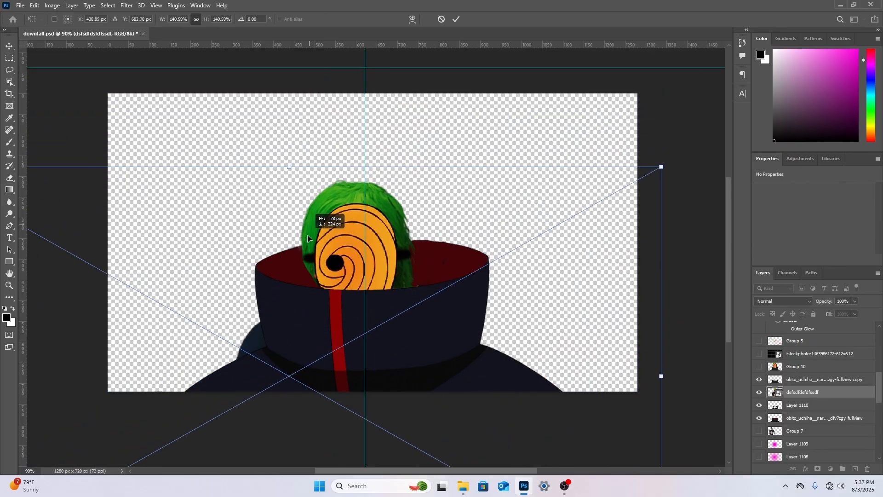
drag(338, 178, 280, 75)
mouse_move(344, 213)
mouse_down()
mouse_move(343, 221)
mouse_move(341, 168)
mouse_move(337, 197)
mouse_up()
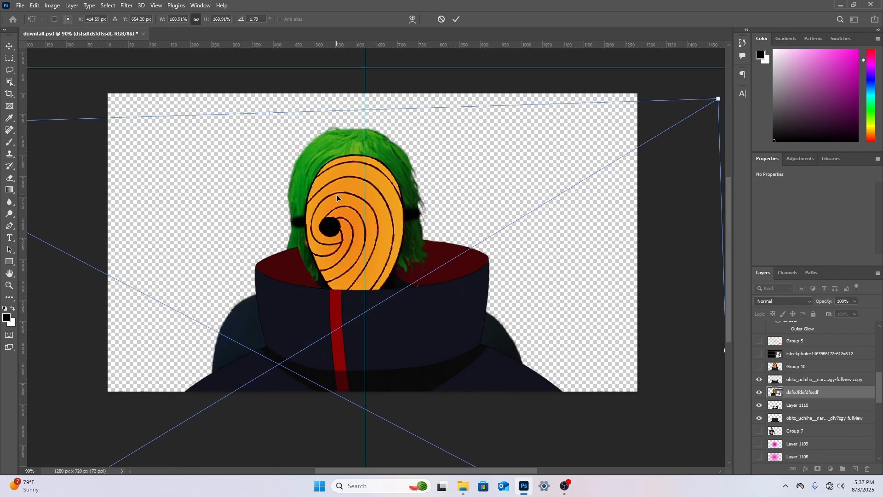
drag(346, 111, 350, 65)
drag(359, 167, 362, 202)
drag(362, 202, 362, 203)
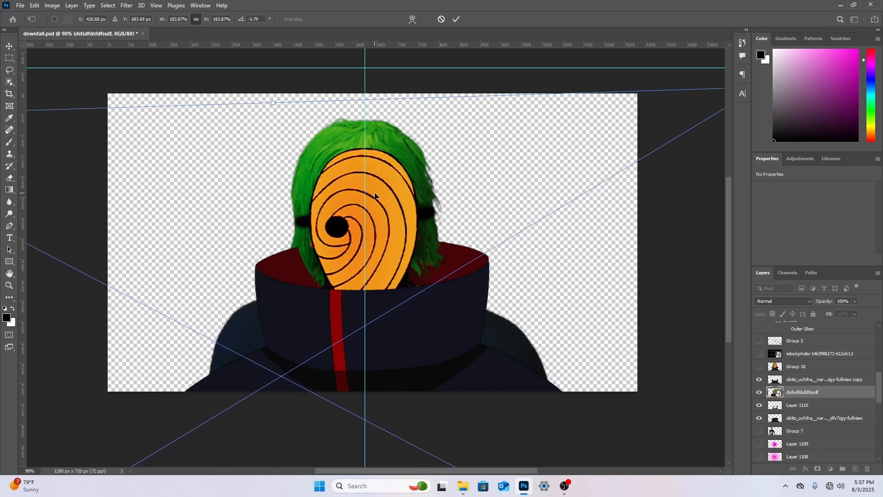
right_click(375, 194)
click(391, 199)
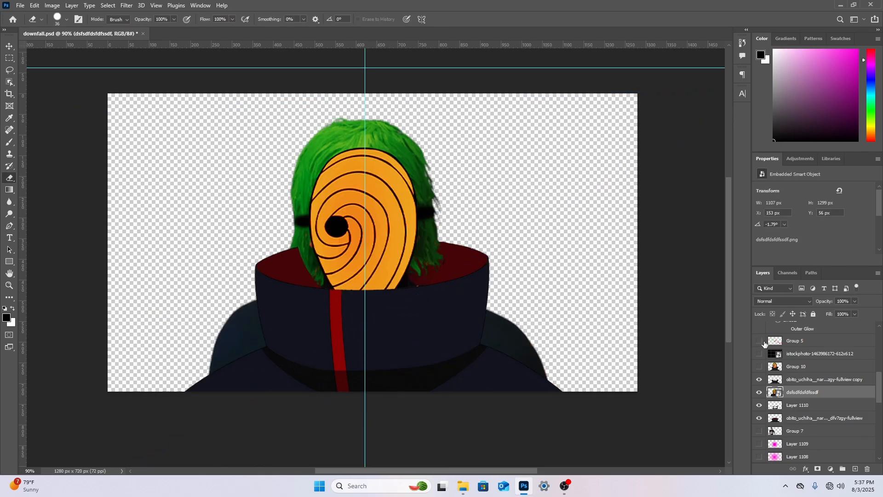
Rasterize the character's smart object and erase both shoulders showing outside the cloak with a 117 px eraser
right_click(10, 178)
click(47, 179)
click(214, 295)
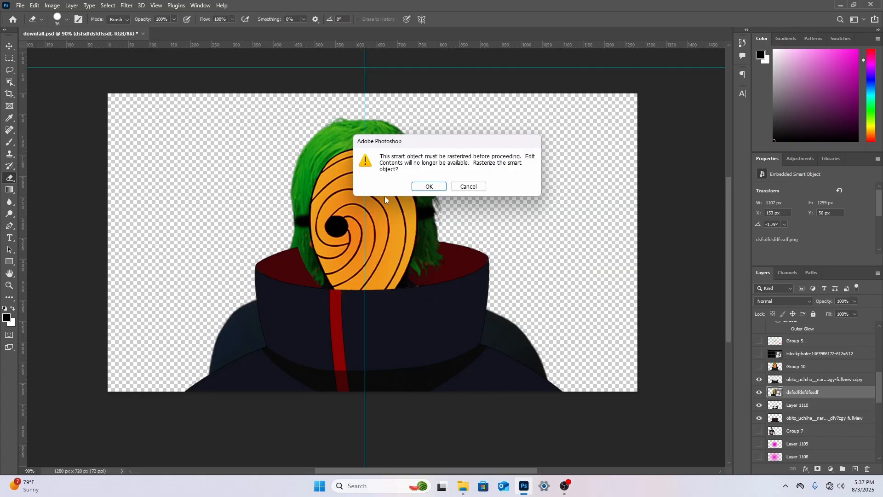
key(Return)
right_click(191, 301)
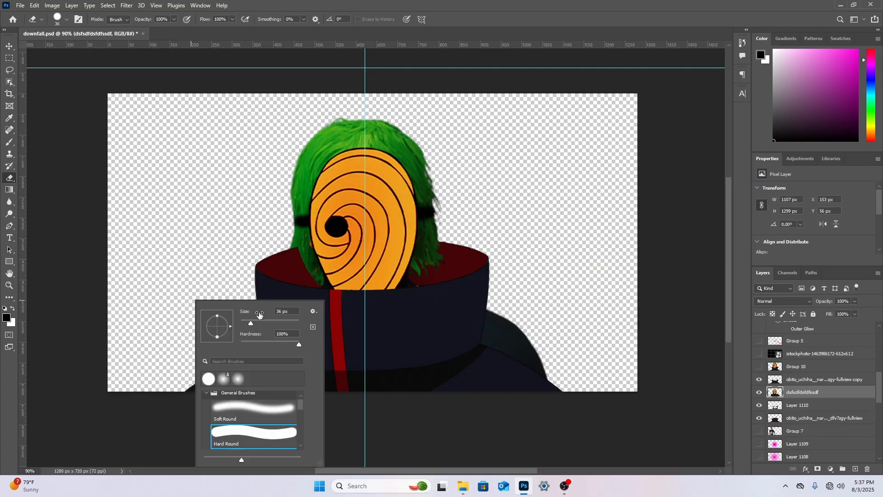
drag(259, 315, 271, 324)
key(Return)
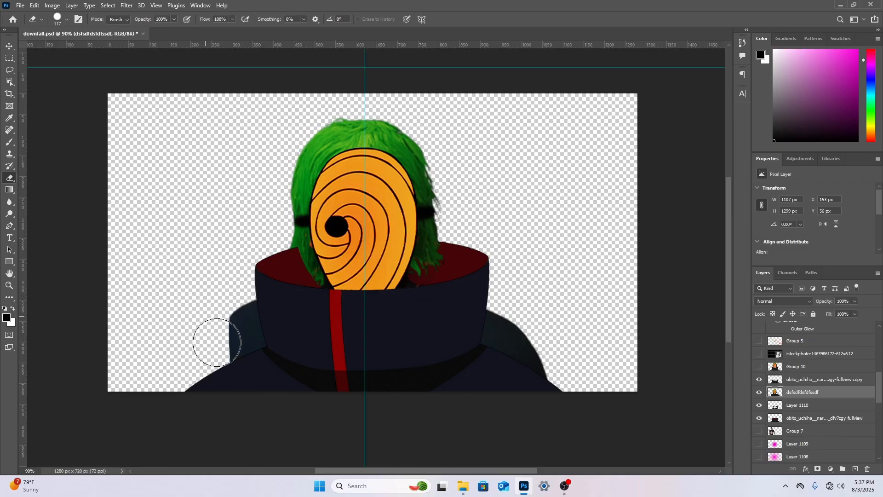
mouse_move(217, 342)
mouse_down()
mouse_move(243, 353)
mouse_move(231, 304)
mouse_move(253, 347)
mouse_up()
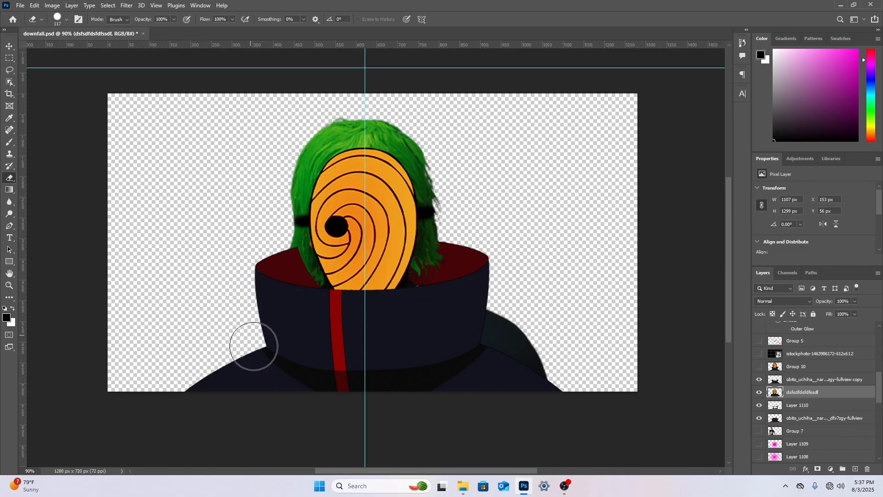
mouse_move(489, 363)
mouse_down()
mouse_move(501, 309)
mouse_move(495, 394)
mouse_move(536, 391)
mouse_move(520, 361)
mouse_up()
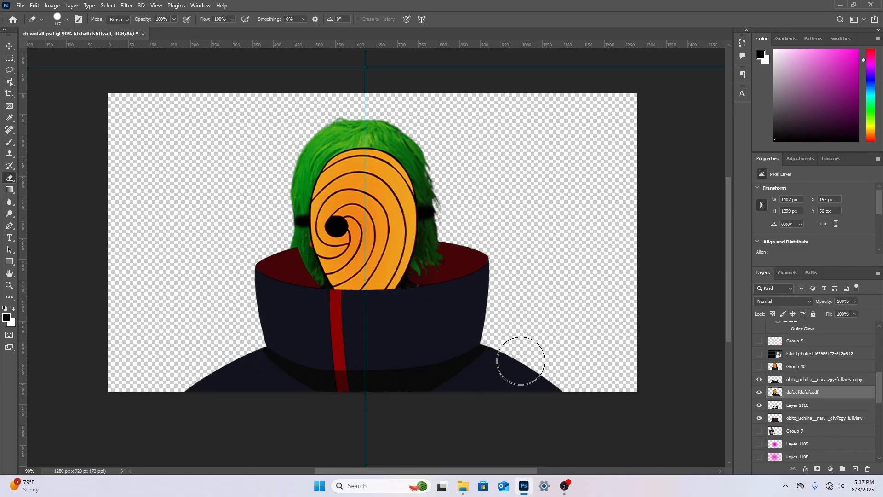
Erase the cloak copy's left lining where it covers the green hair tips, using a 29 px eraser
click(792, 379)
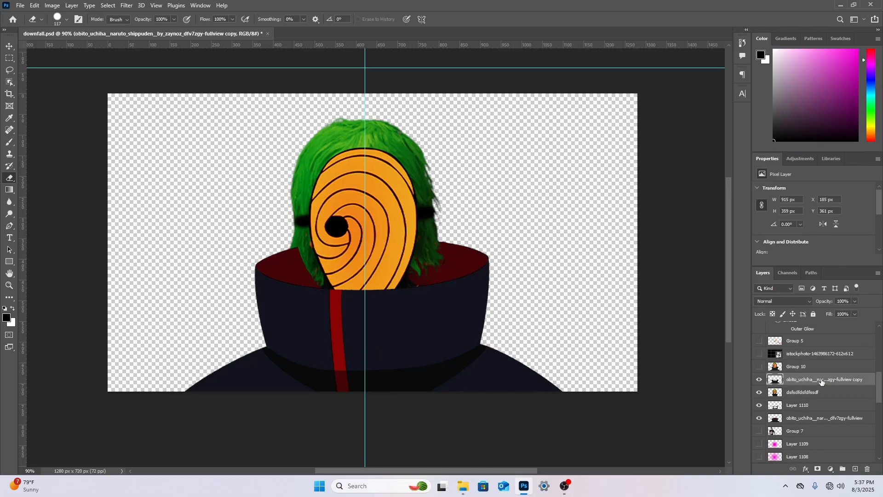
right_click(506, 253)
drag(566, 276, 559, 277)
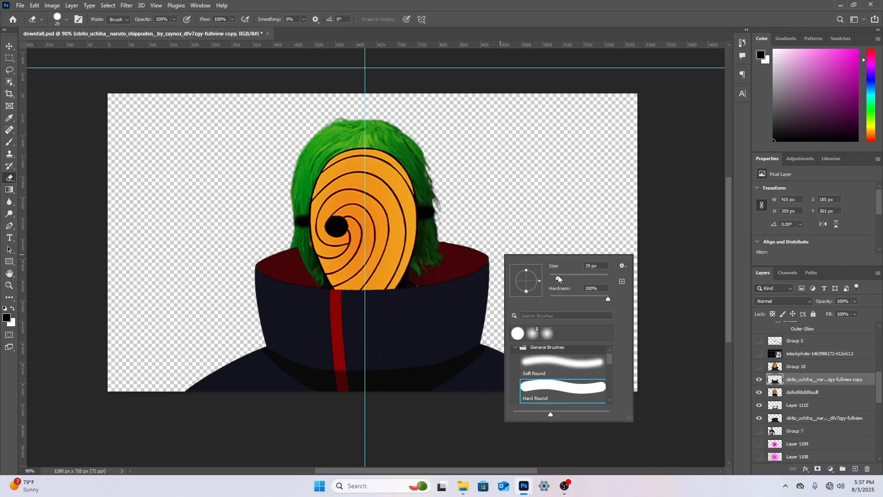
click(303, 252)
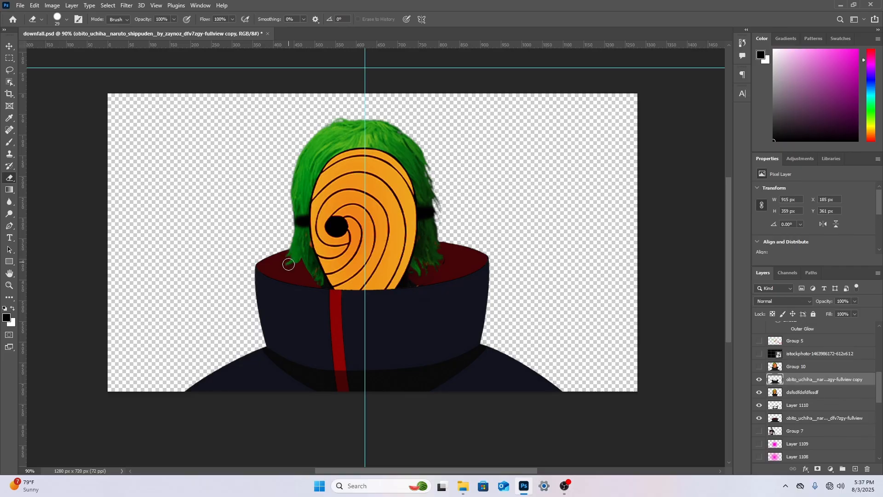
mouse_move(289, 267)
mouse_down()
mouse_move(315, 277)
mouse_move(292, 271)
mouse_move(303, 263)
mouse_move(299, 242)
mouse_move(290, 256)
mouse_up()
Select the masked character's layer and set the Eraser size to 14 px for close work near the hair tips
click(282, 267)
click(282, 267)
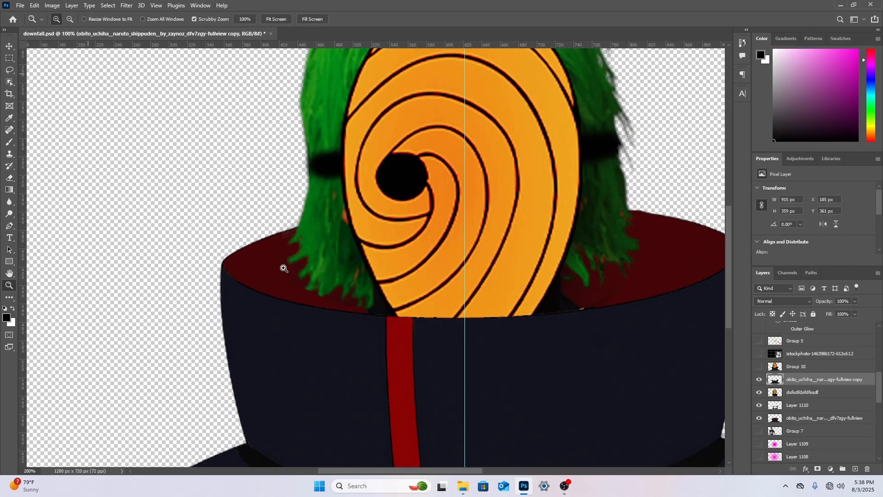
click(283, 267)
click(9, 179)
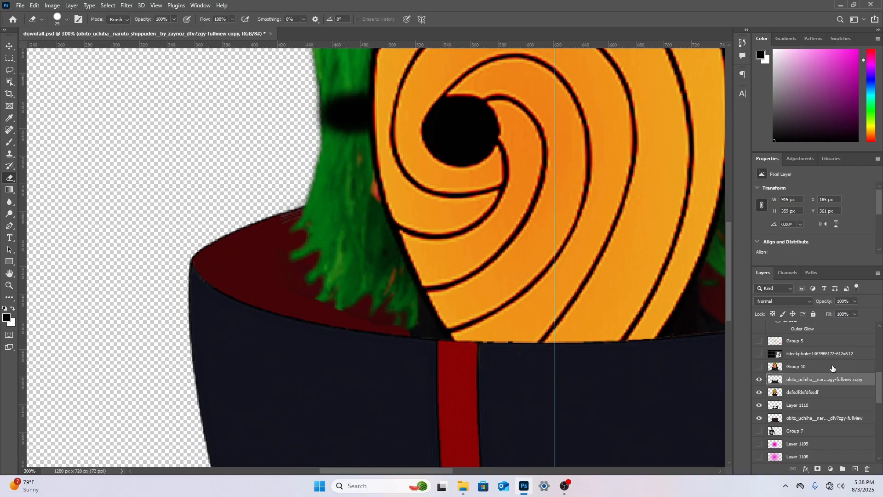
click(813, 393)
right_click(642, 339)
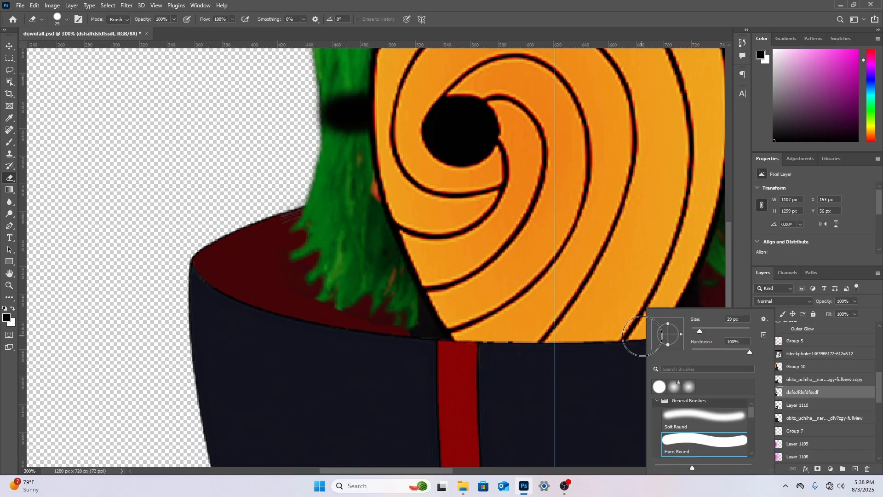
drag(699, 331, 695, 330)
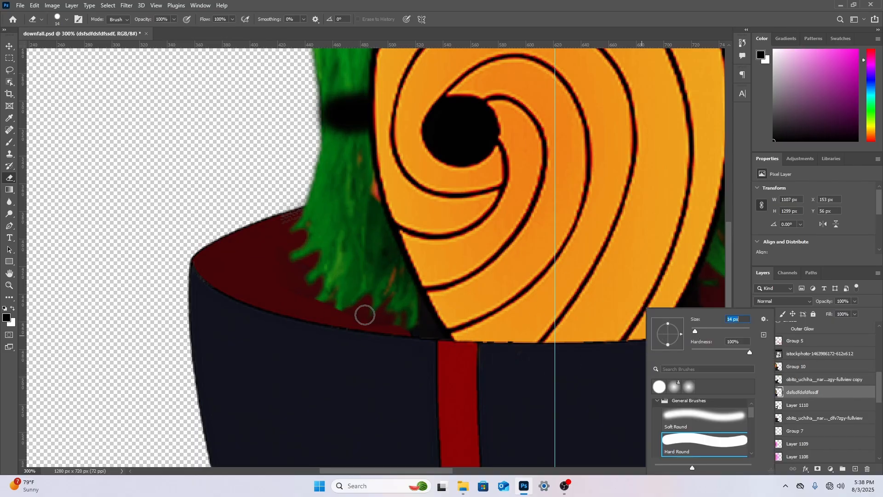
click(290, 287)
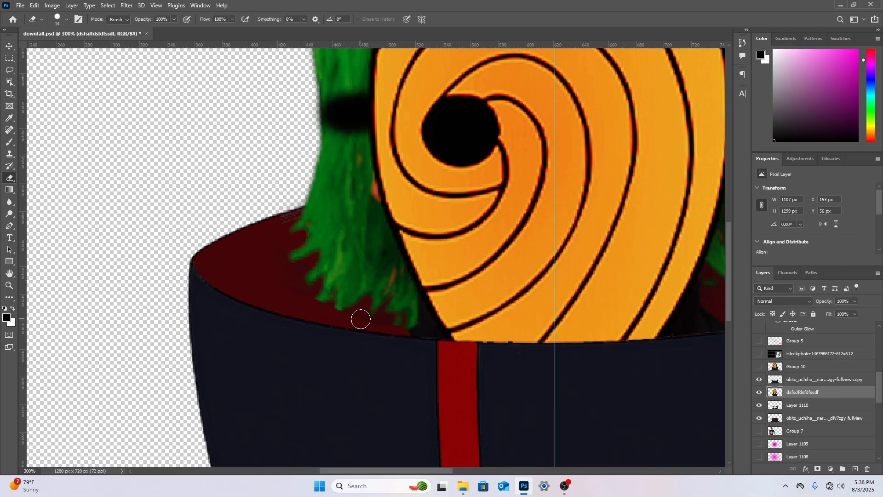
Hide the masked character's layer and sample the lining's dark red as the foreground colour
click(760, 393)
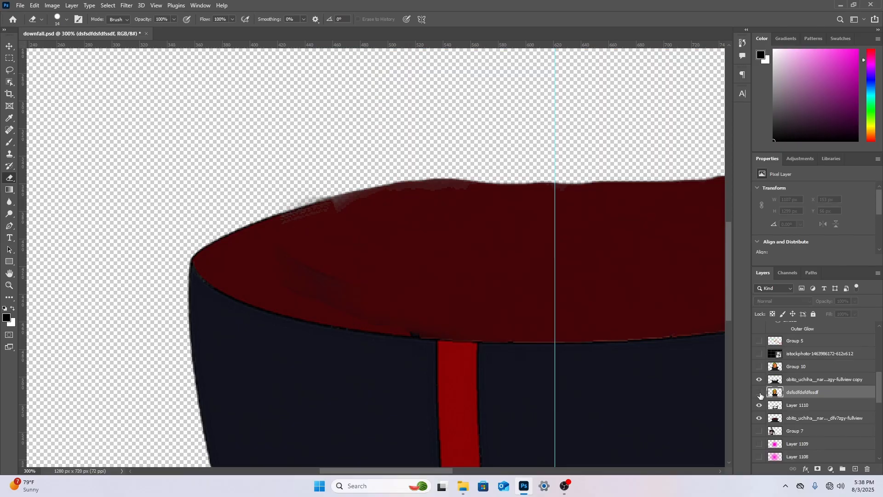
click(759, 394)
click(759, 393)
click(760, 393)
click(759, 393)
drag(871, 62, 872, 48)
click(761, 55)
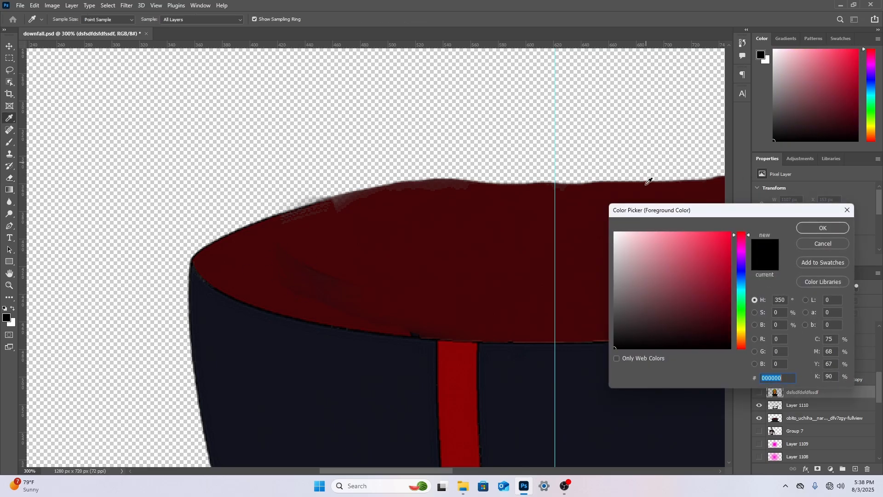
click(345, 253)
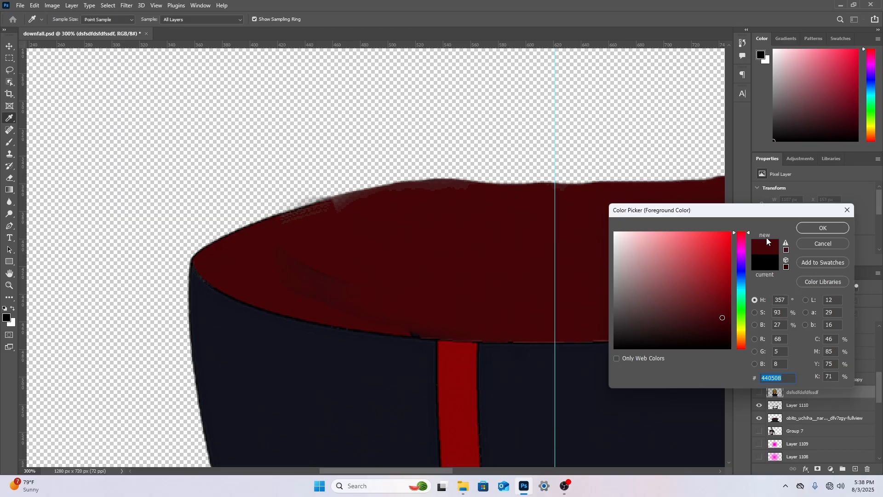
key(Return)
Add a new layer and paint dark red over the left lining's streaks with a 40 px Soft Round brush
key(b)
right_click(325, 236)
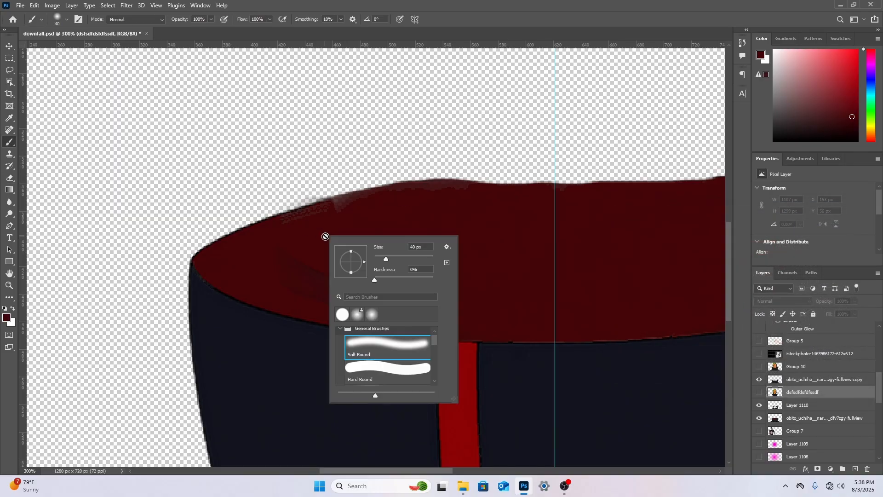
click(443, 222)
click(437, 181)
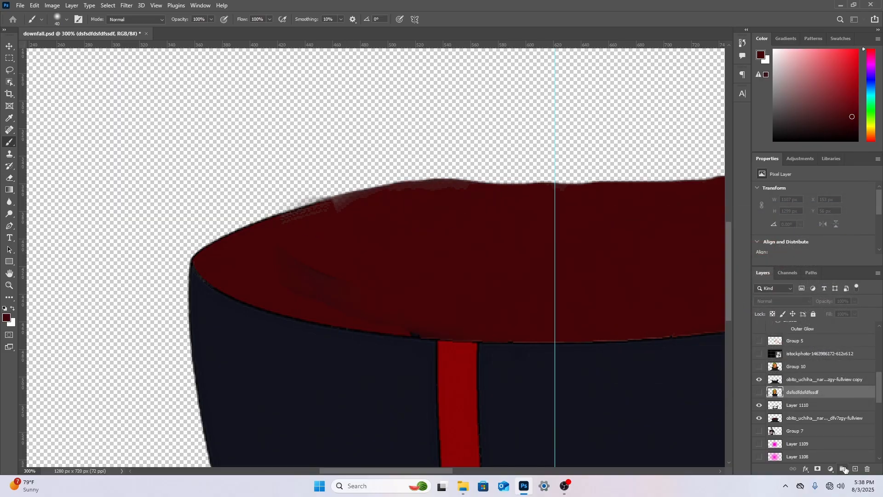
click(855, 469)
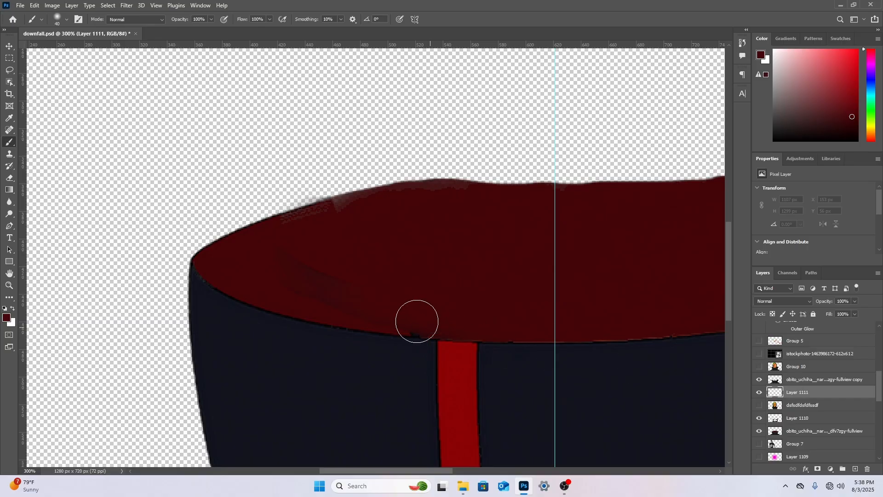
mouse_move(365, 271)
mouse_down()
mouse_move(289, 260)
mouse_move(325, 285)
mouse_move(276, 274)
mouse_move(357, 303)
mouse_move(400, 299)
mouse_move(279, 250)
mouse_move(306, 261)
mouse_move(257, 266)
mouse_move(352, 290)
mouse_move(389, 268)
mouse_move(312, 250)
mouse_move(422, 298)
mouse_up()
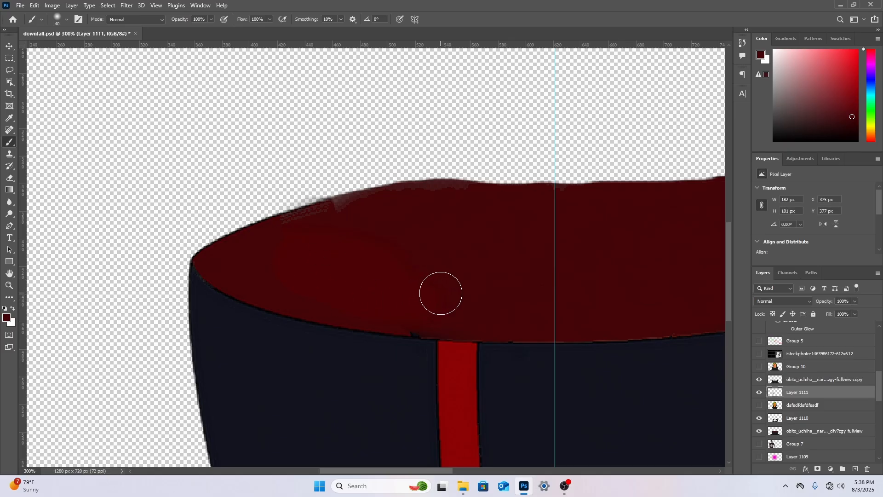
Add a Color Overlay in dark muted red #411d1d to the layer with the painted lining patch
double_click(817, 393)
click(569, 294)
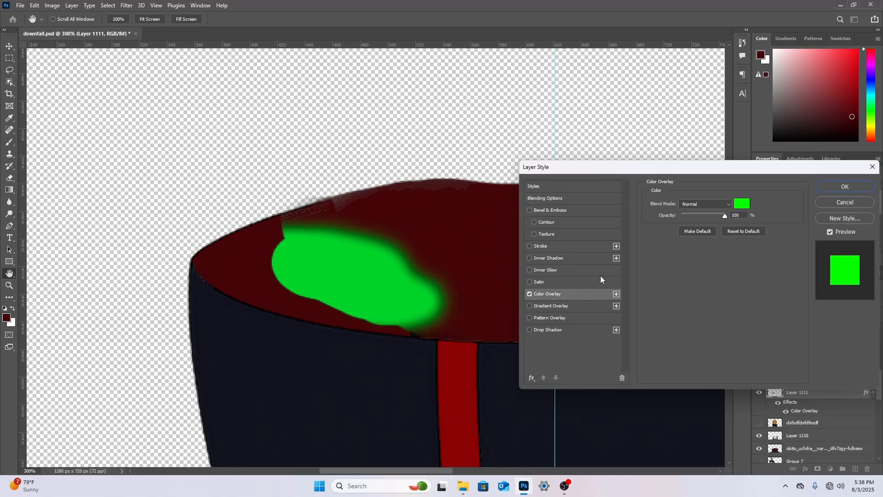
click(738, 207)
mouse_move(743, 250)
mouse_down()
mouse_move(742, 230)
mouse_move(670, 292)
mouse_move(646, 326)
mouse_move(659, 310)
mouse_move(642, 313)
mouse_move(648, 327)
mouse_move(678, 318)
mouse_up()
click(728, 250)
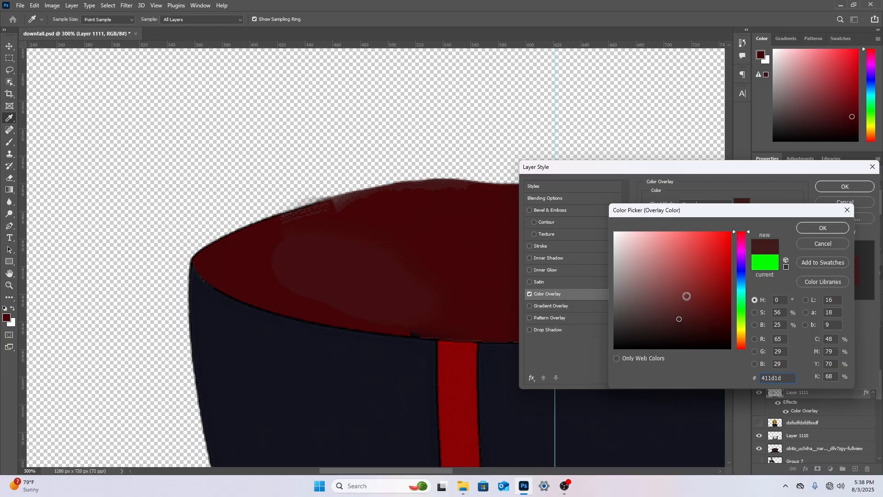
click(822, 228)
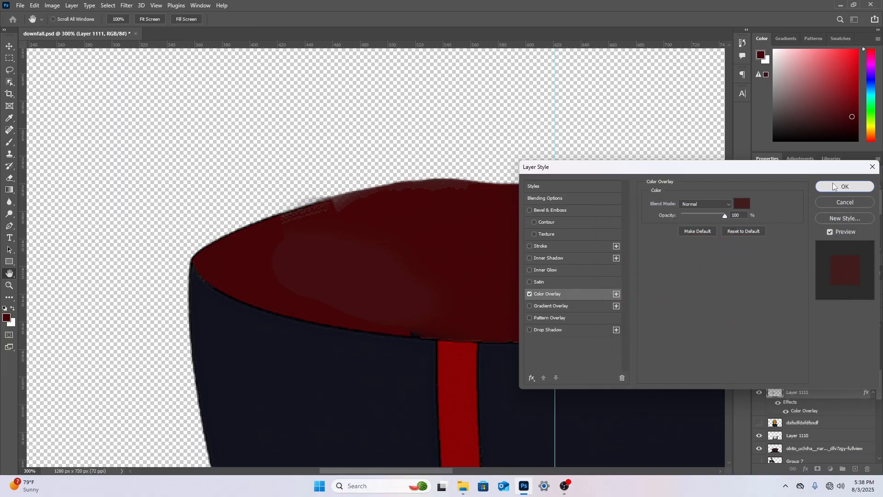
click(833, 184)
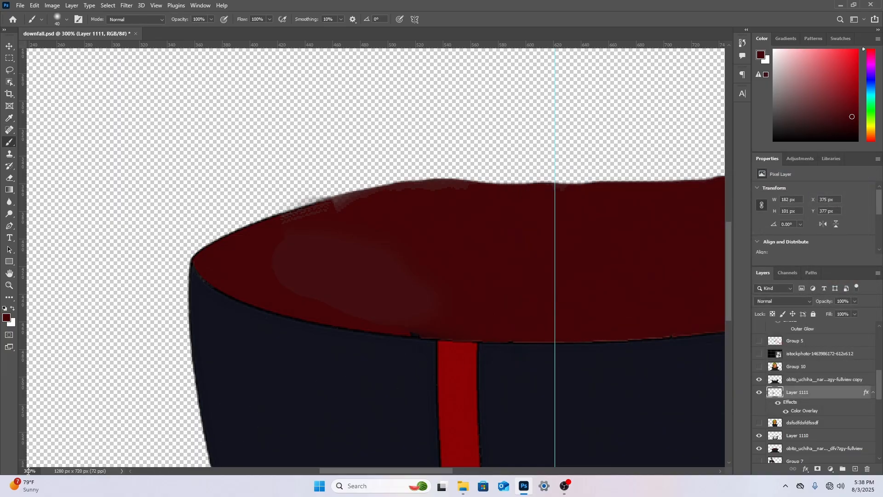
Paint over the right part of the collar lining with the 40 px brush at 90% zoom
text(9)
key(Return)
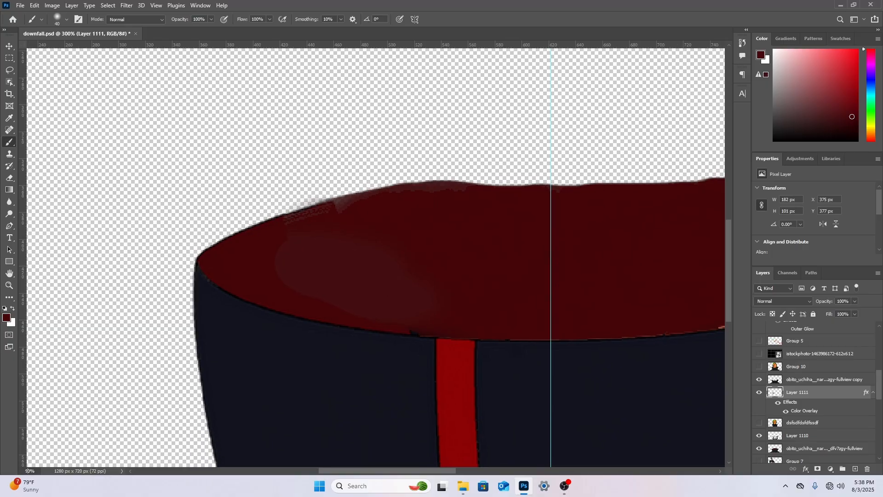
scroll(556, 364, up, 6)
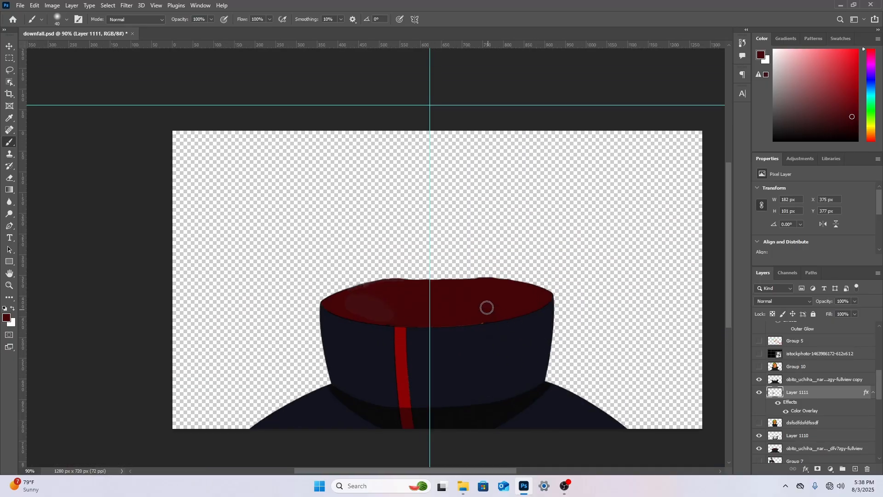
drag(496, 312, 611, 284)
Restack the masked character above the painted lining layer and hide all the character, lining and cloak layers
click(759, 422)
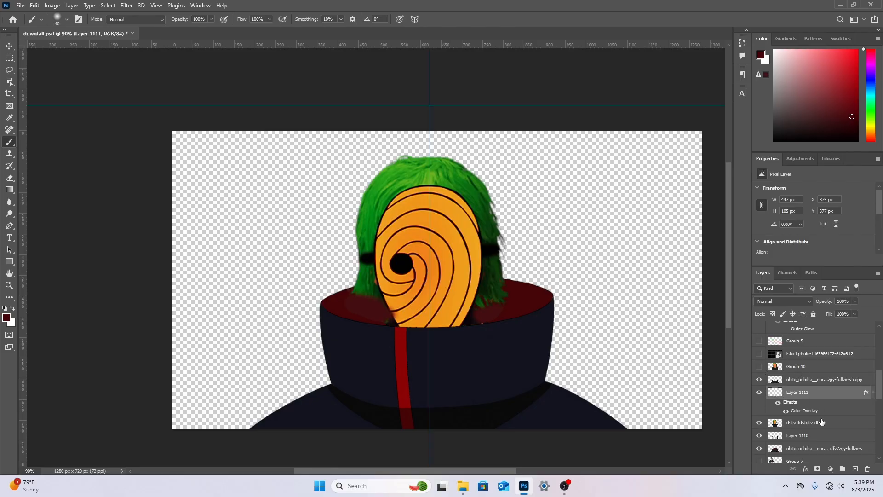
drag(821, 422, 818, 392)
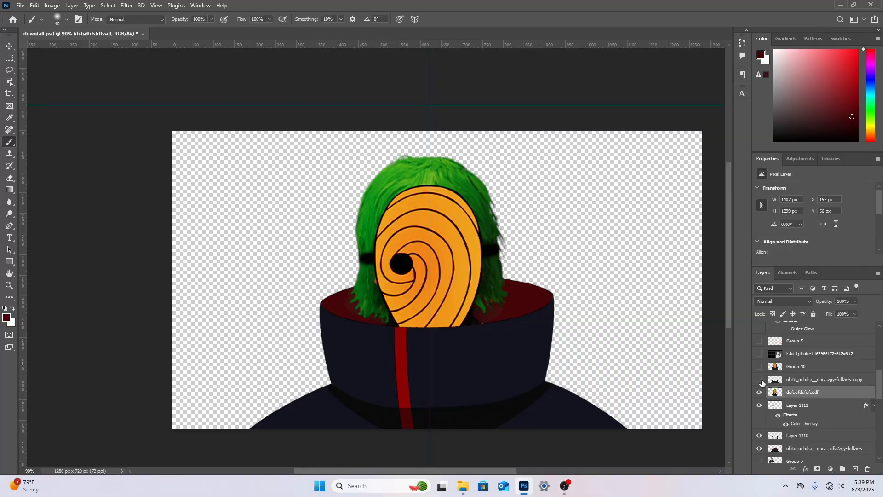
drag(759, 392, 759, 448)
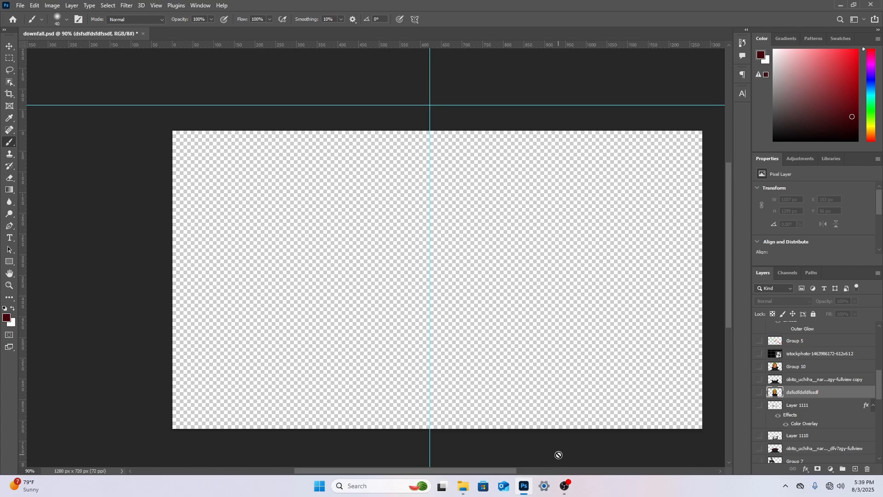
click(565, 485)
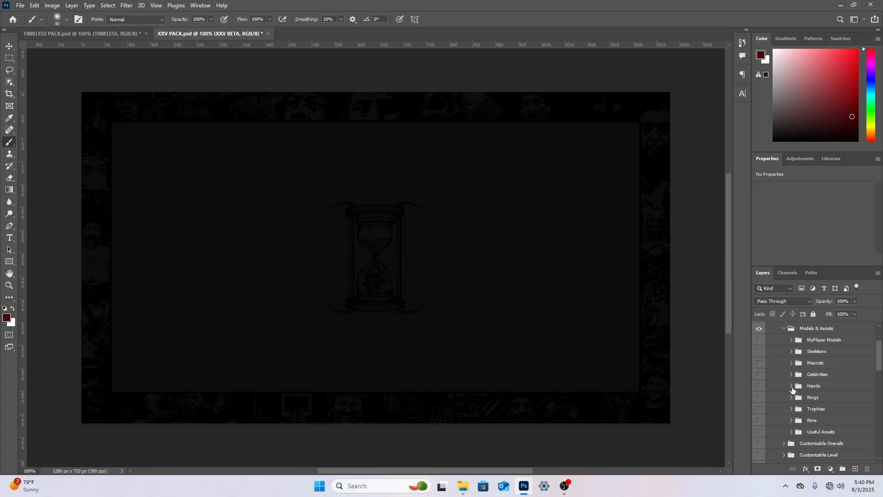
Preview the numbered hand groups 1 to 5 in the Hands folder of XXV PACK.psd
click(791, 386)
click(759, 397)
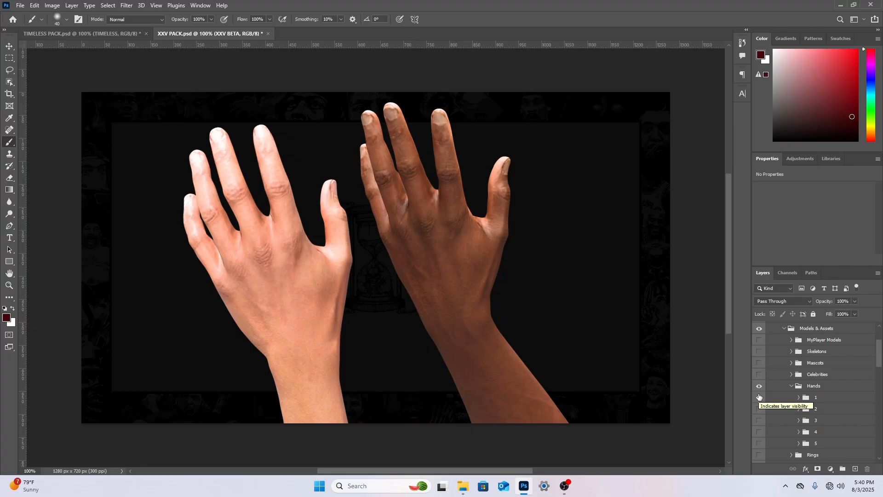
click(760, 397)
click(759, 408)
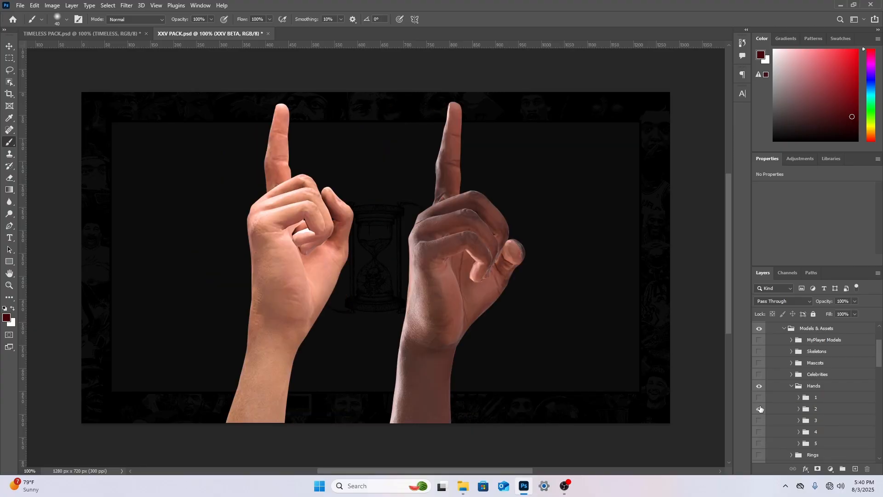
click(760, 409)
click(759, 431)
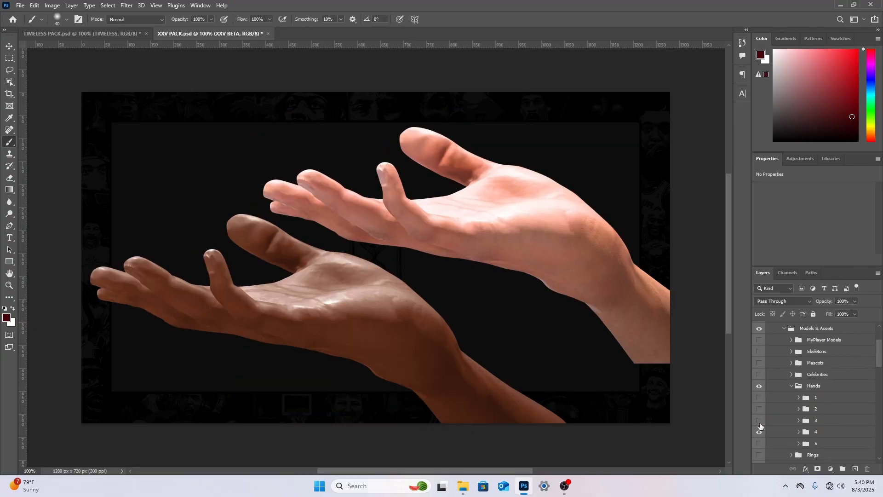
click(759, 420)
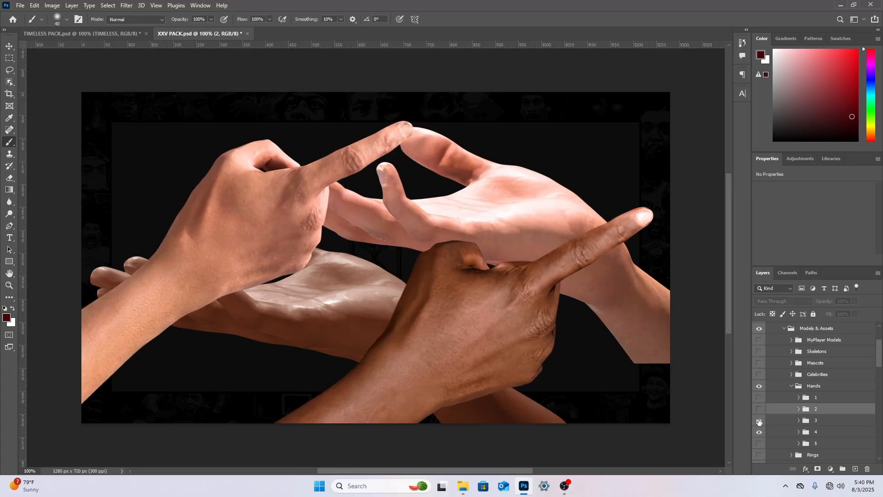
click(760, 432)
click(760, 421)
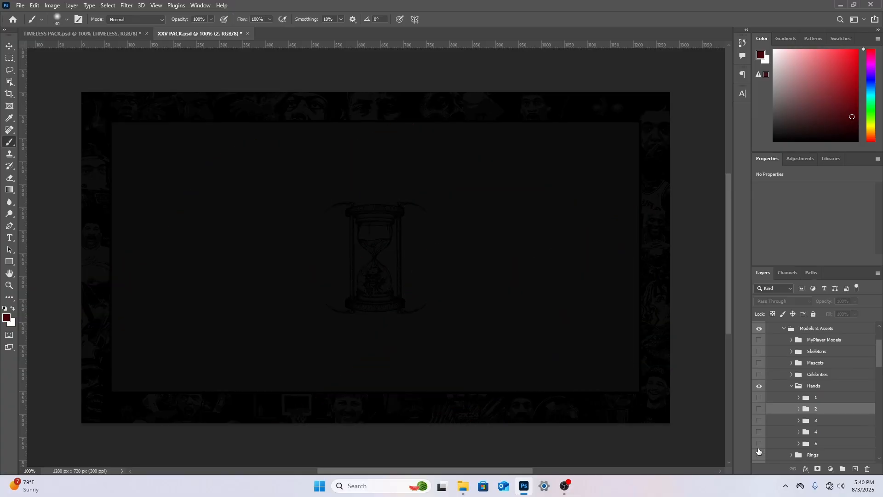
click(759, 444)
click(758, 444)
scroll(771, 439, down, 1)
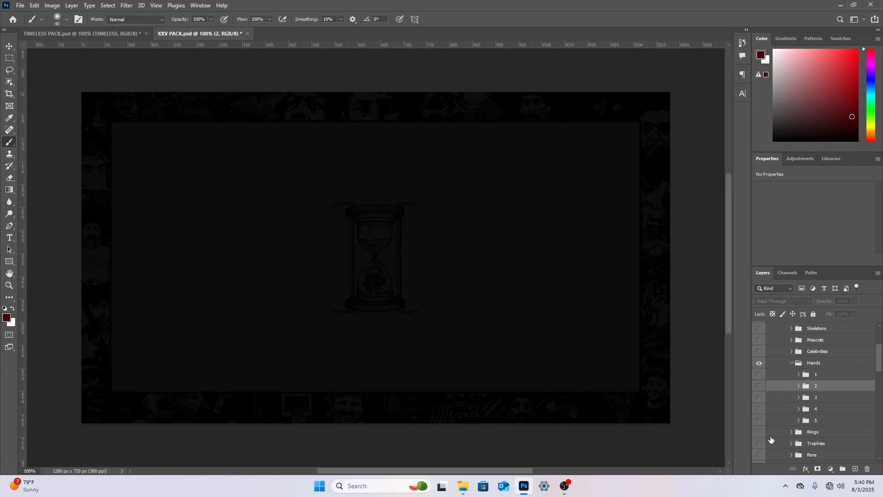
Show hand group 5 and select the lighter-skinned hand's layer inside it
click(760, 419)
click(798, 420)
click(827, 423)
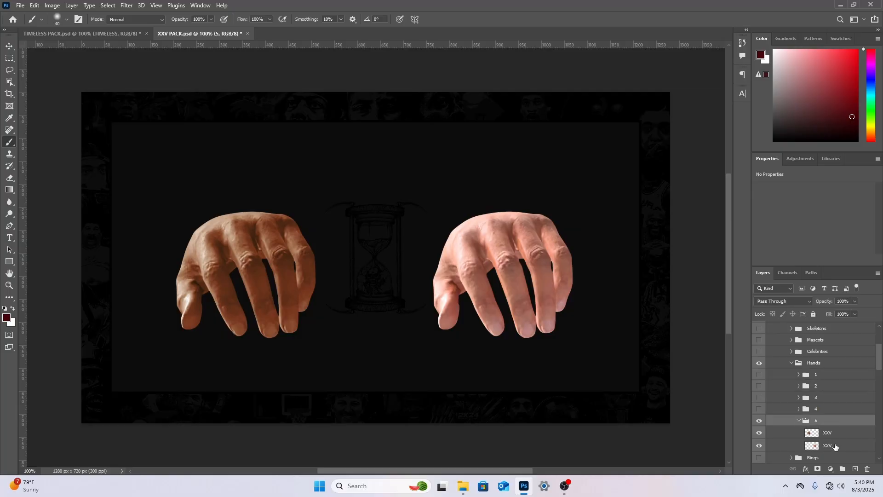
click(835, 446)
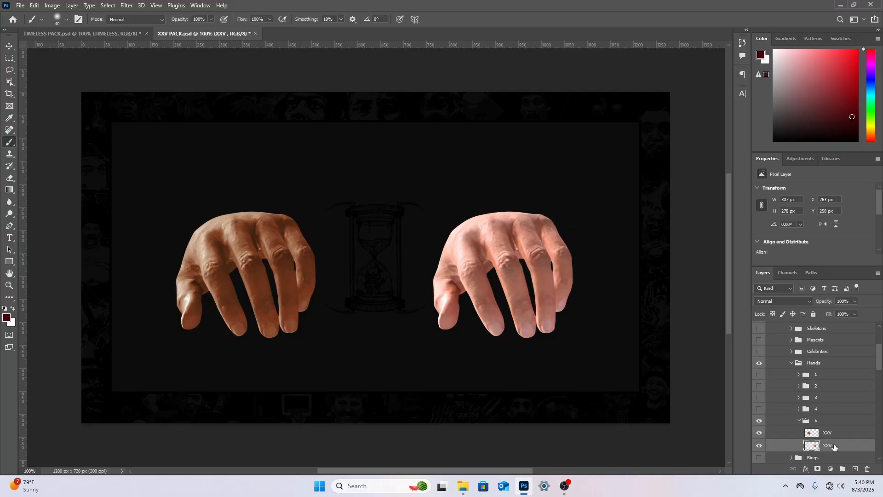
Close TIMELESS PACK.psd without saving its changes
click(79, 34)
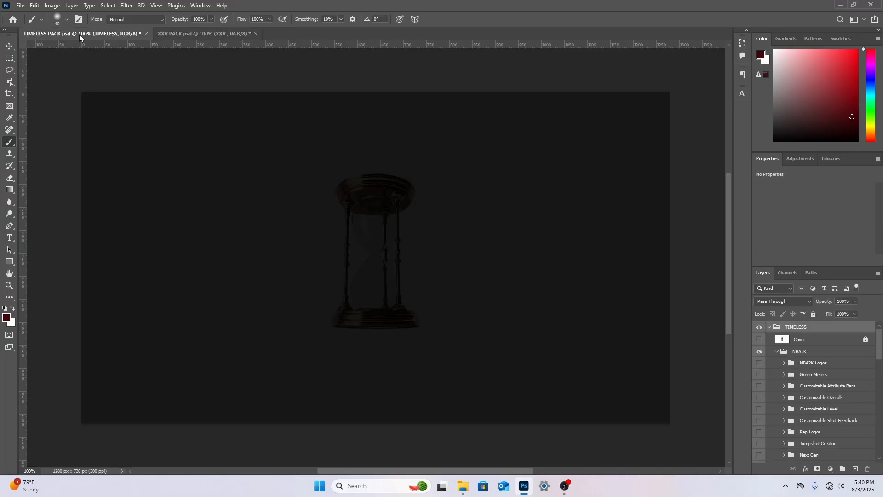
click(145, 34)
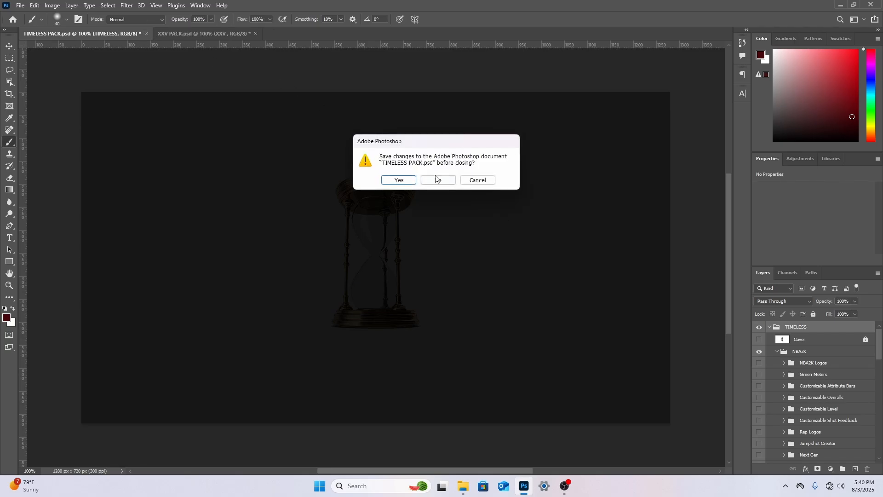
click(437, 180)
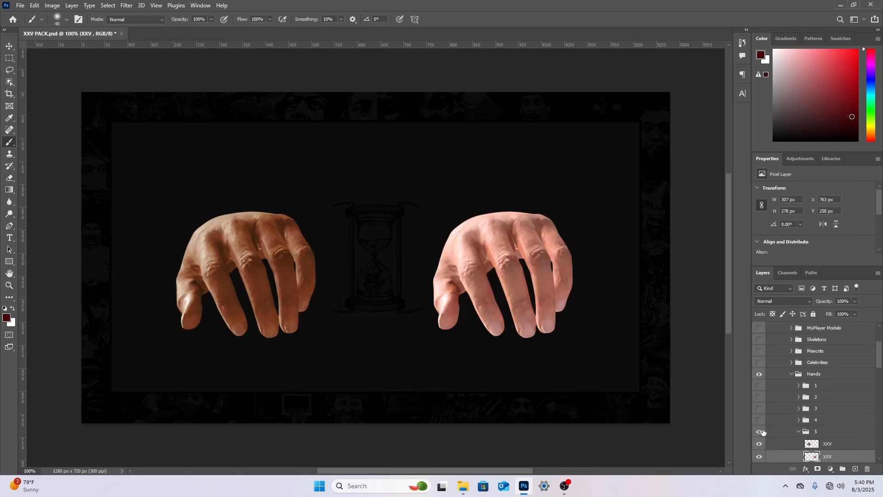
Hide both hands in group 5 and place the cloaked orange-masked character image from the 2K Thumbs folder as an embedded object
scroll(763, 431, down, 2)
drag(760, 421, 760, 434)
click(20, 5)
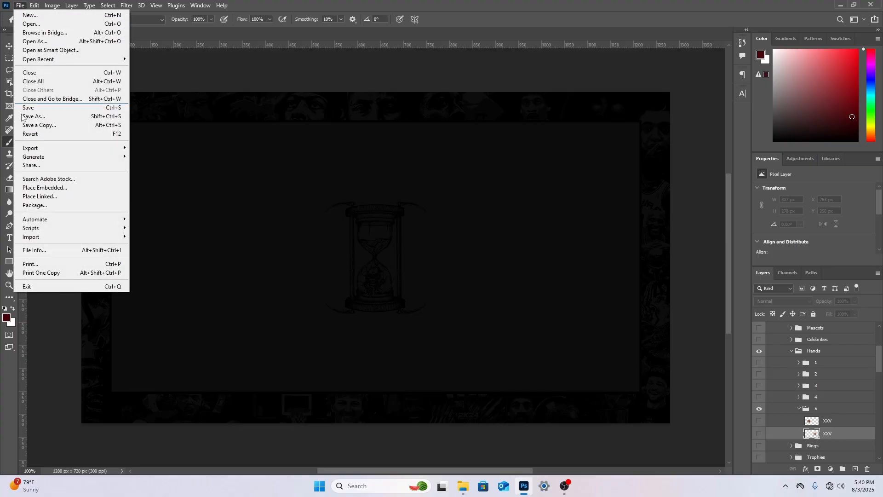
click(44, 188)
click(42, 124)
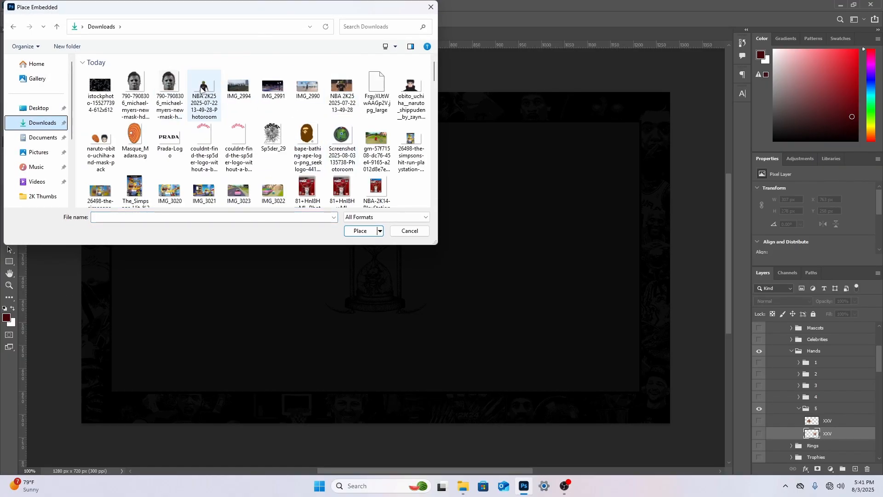
scroll(50, 134, down, 3)
click(41, 135)
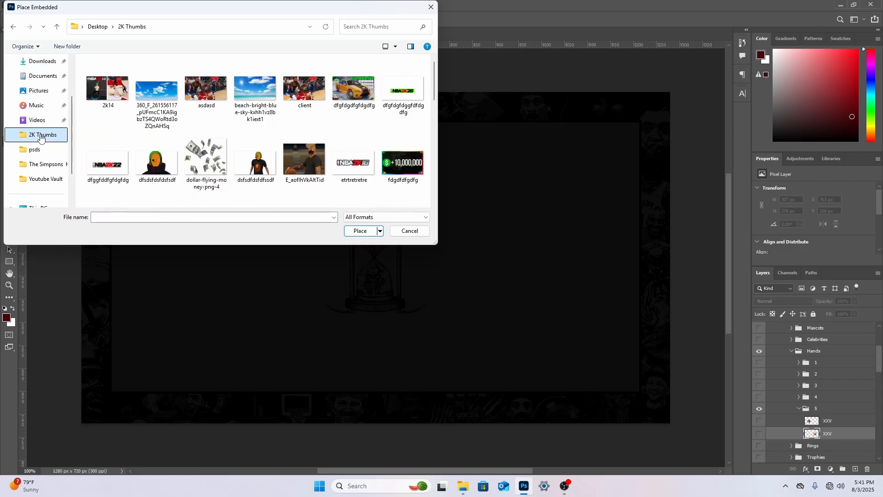
scroll(238, 152, down, 5)
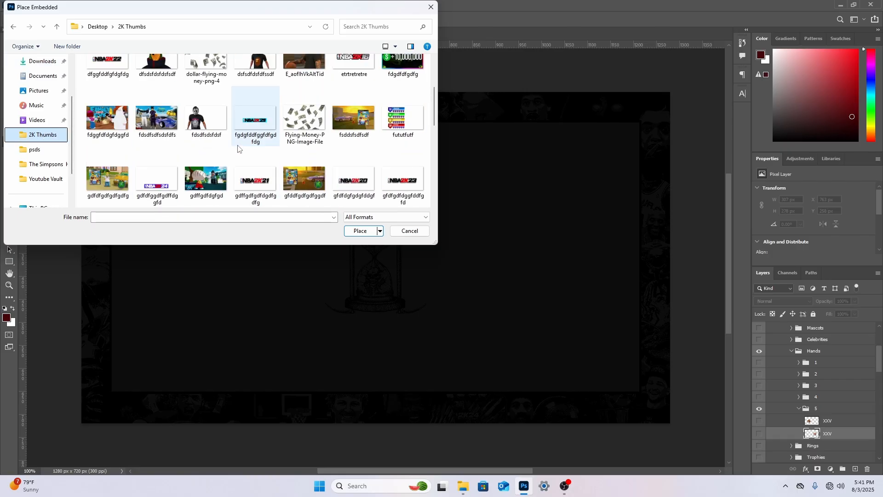
double_click(154, 69)
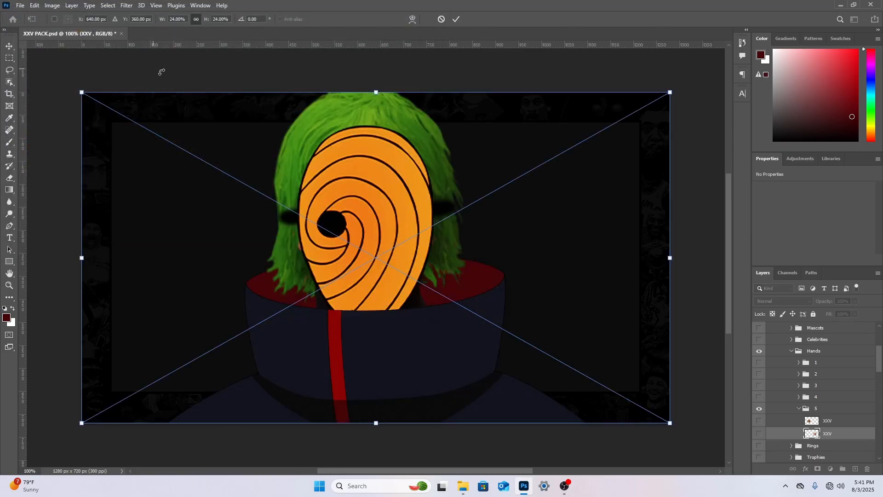
right_click(467, 199)
click(478, 204)
Show the lighter-skinned hand and move its layer above the placed masked character
click(758, 420)
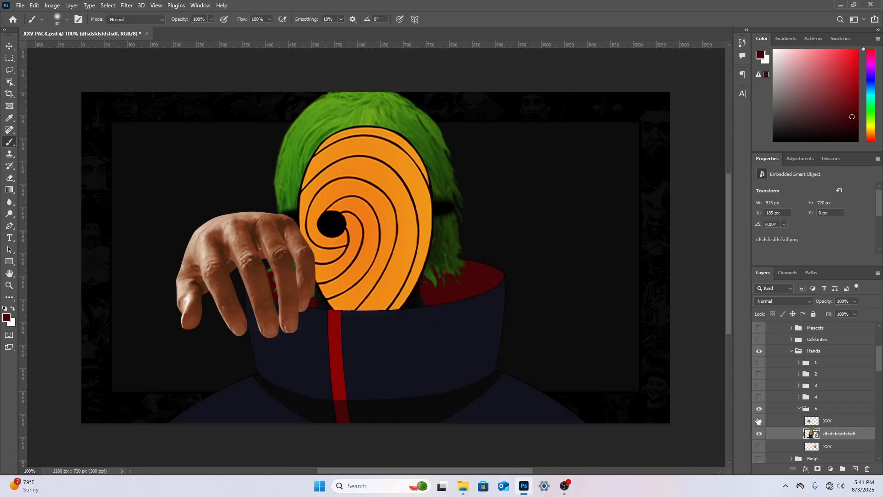
click(759, 420)
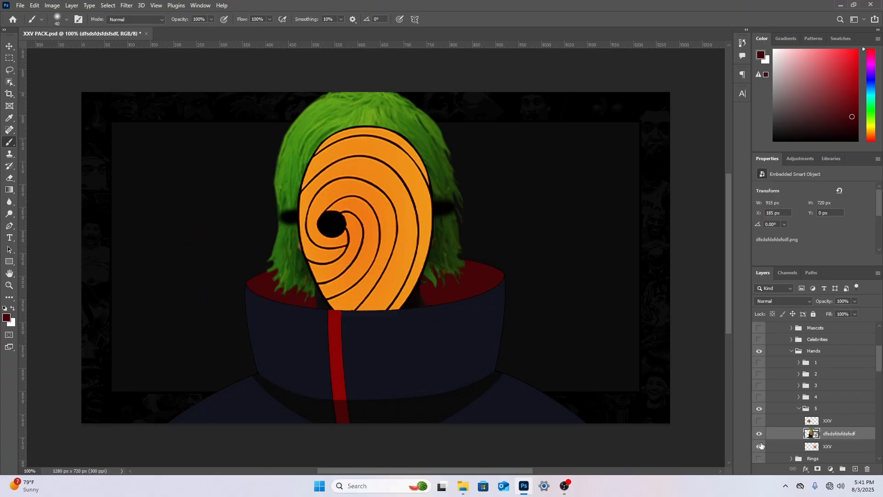
click(760, 445)
click(839, 446)
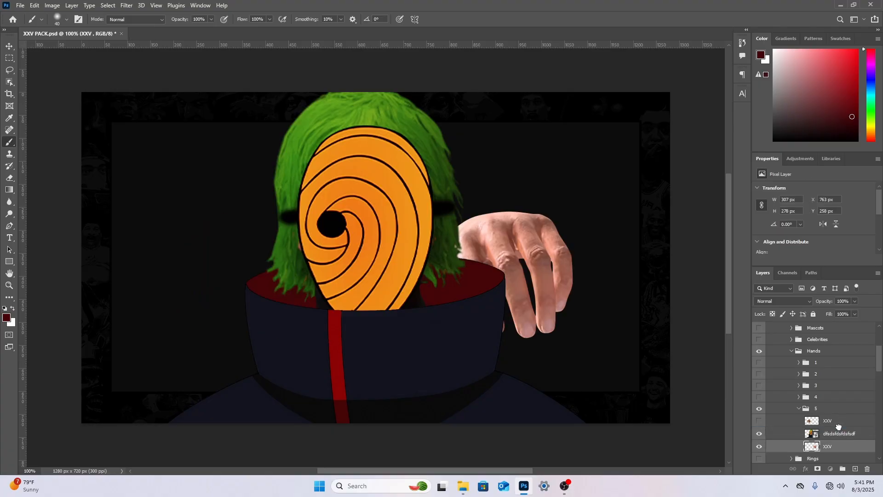
drag(838, 427, 839, 430)
Flip the lighter-skinned hand horizontally with Free Transform
key(ctrl+t)
right_click(547, 253)
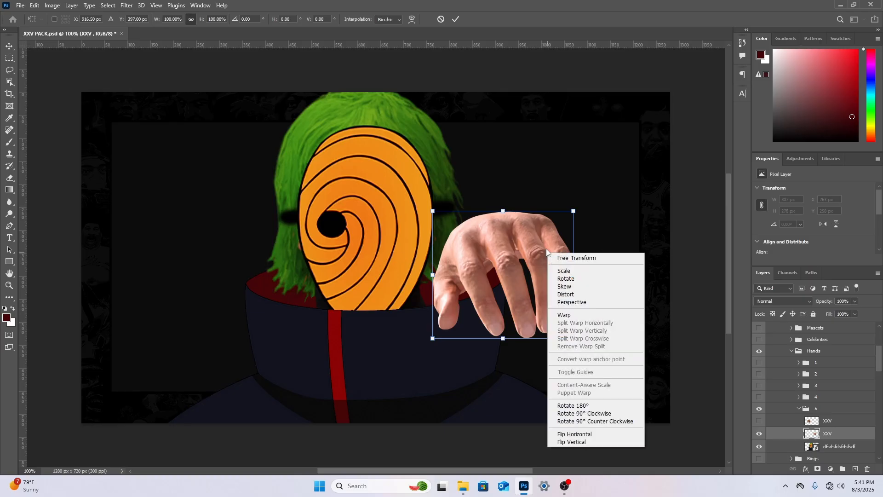
click(575, 433)
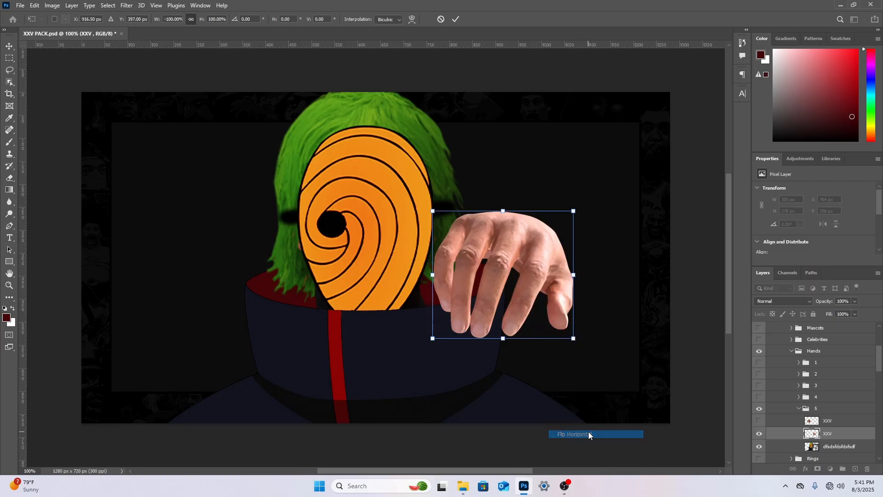
right_click(523, 280)
click(604, 243)
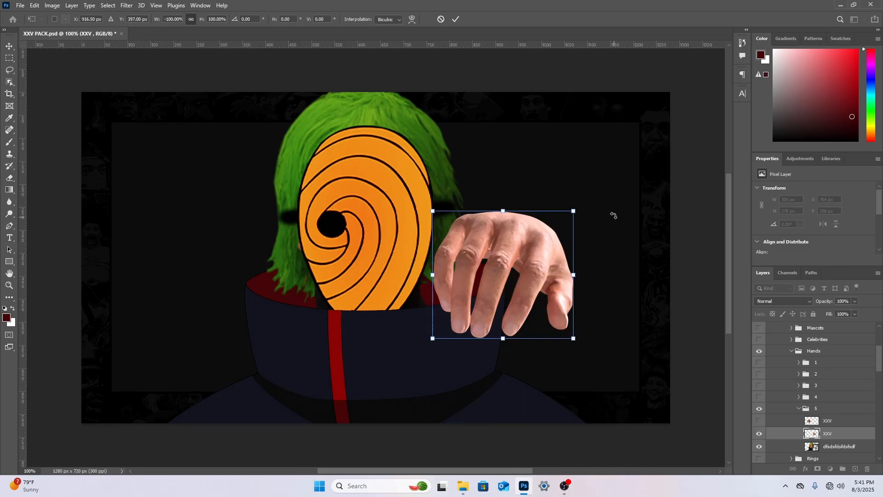
Rotate the hand so its fingers point upward, move it to the canvas's lower-left area and scale it to about 87%
drag(590, 190, 408, 392)
drag(514, 302, 236, 418)
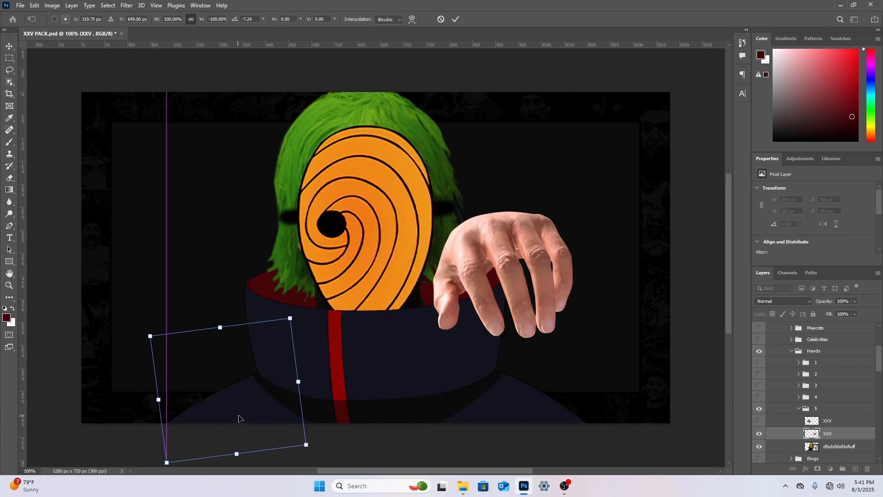
drag(358, 414, 361, 441)
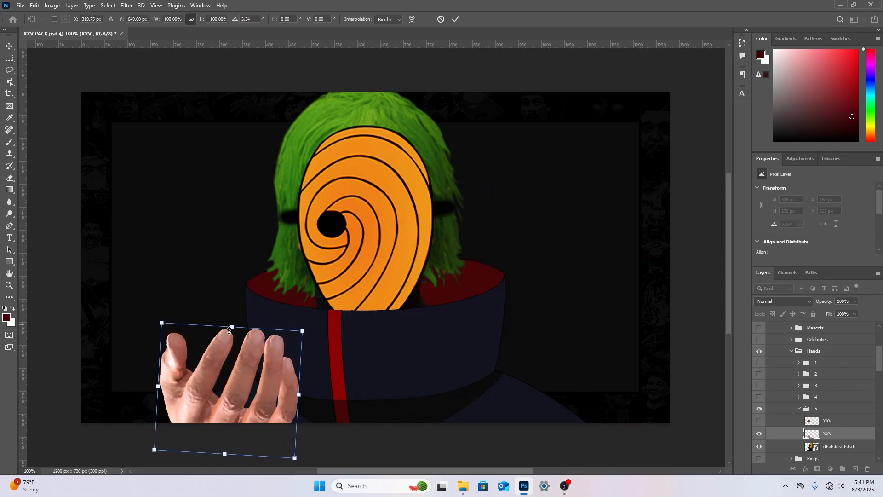
drag(230, 330, 231, 373)
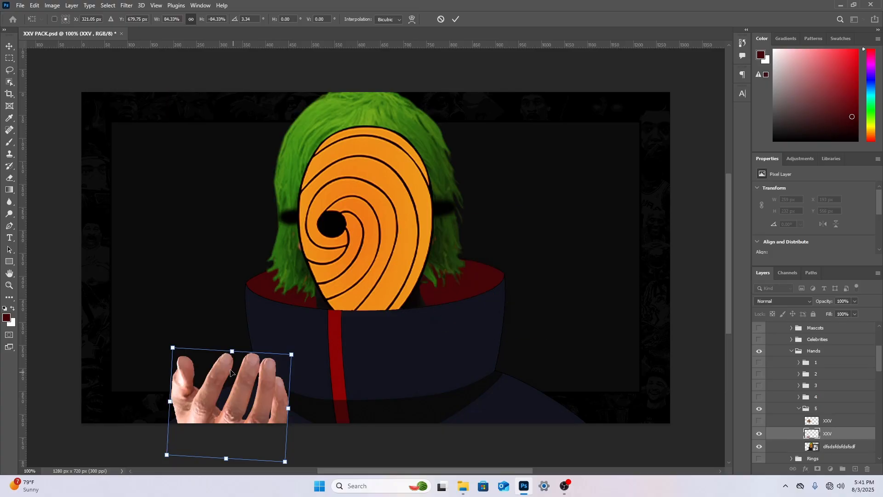
drag(173, 347, 170, 343)
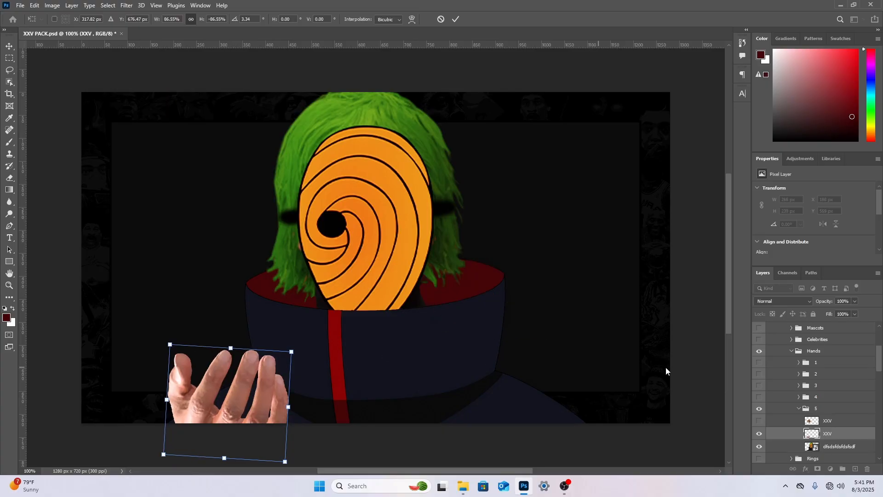
key(Return)
key(b)
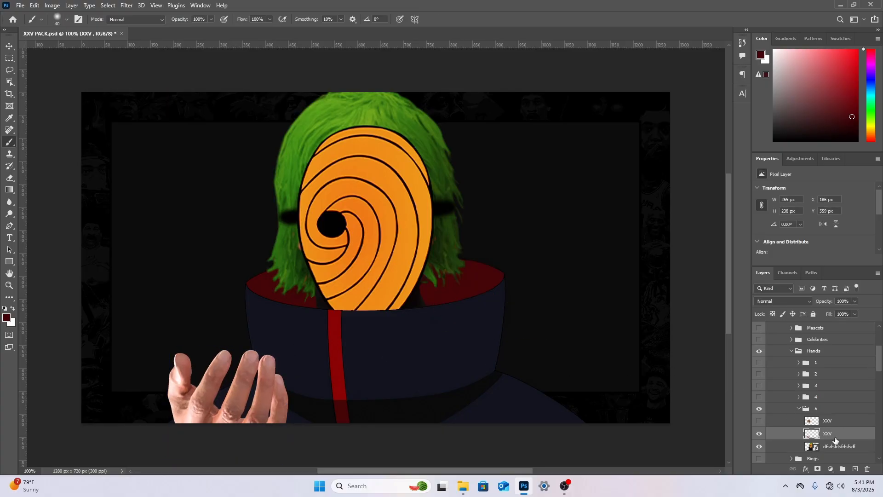
Try placing the money bag image from the 2K Thumbs folder between the masked character and the hand, and cancel the placement
click(836, 445)
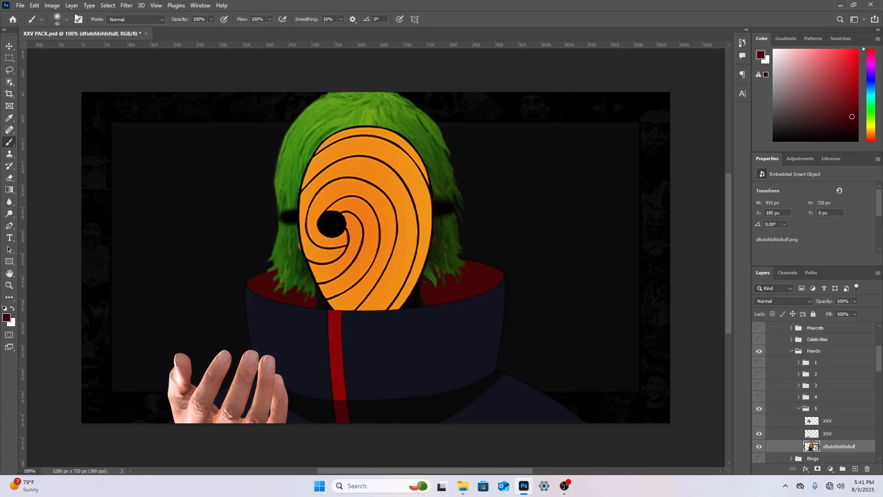
click(20, 5)
click(42, 187)
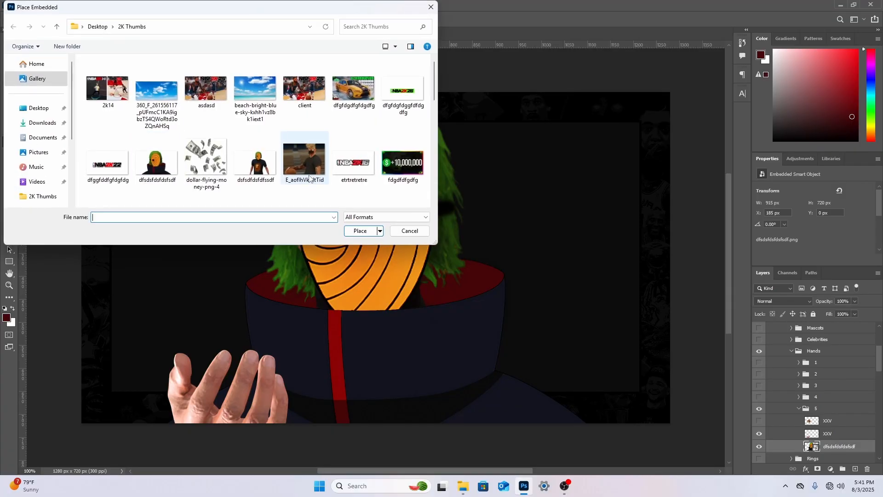
scroll(258, 138, down, 5)
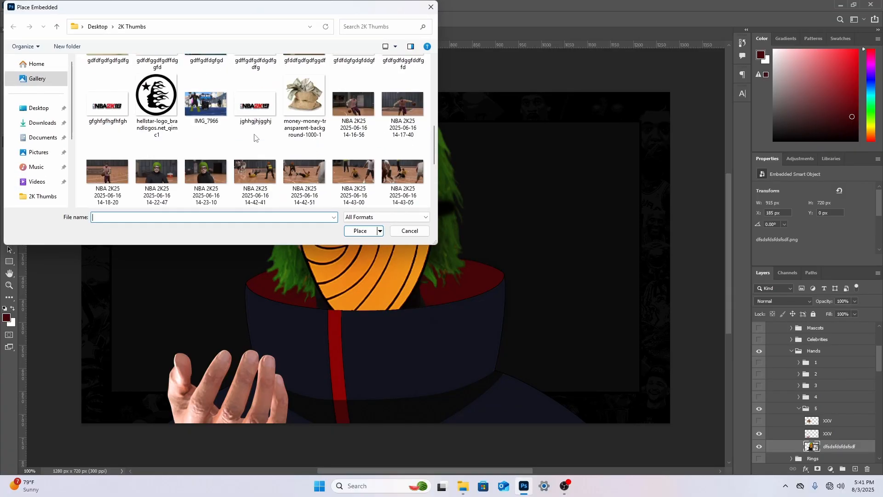
scroll(254, 137, down, 3)
scroll(257, 136, up, 5)
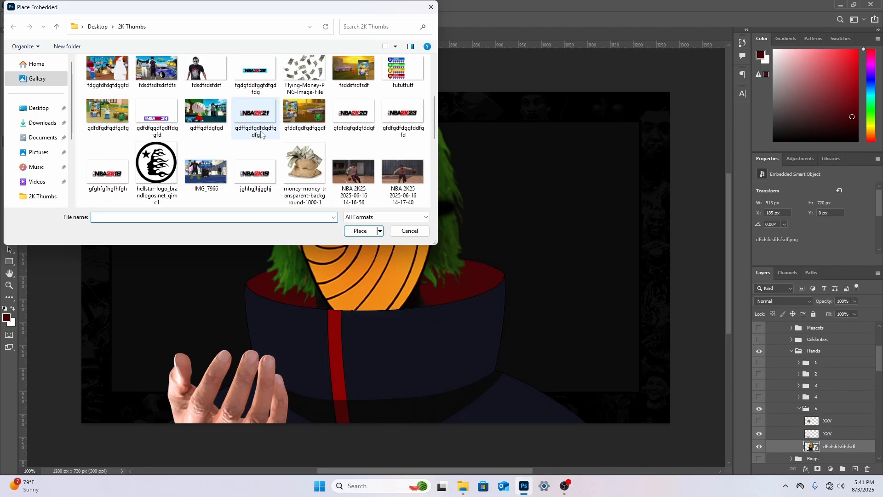
double_click(304, 168)
drag(444, 279, 303, 327)
right_click(305, 323)
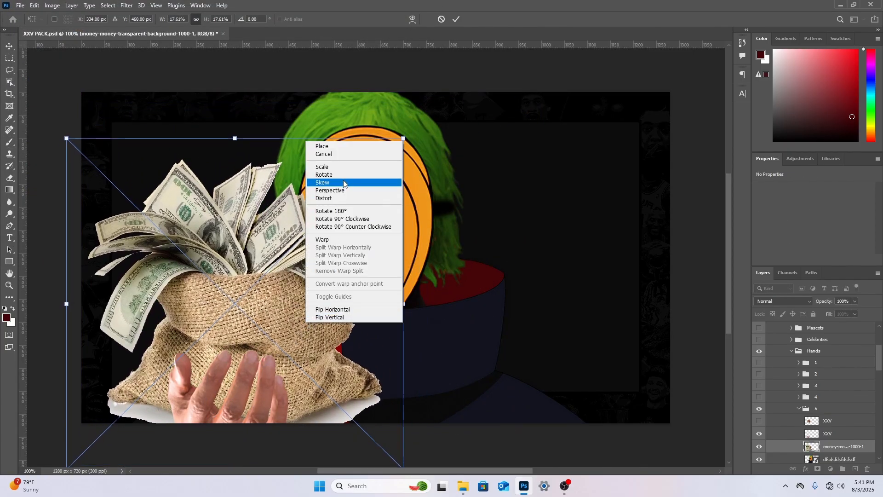
click(331, 155)
Try placing Masque_Madara.svg from Downloads behind the hand at about 8.77% scale, and cancel the placement
click(20, 6)
click(52, 187)
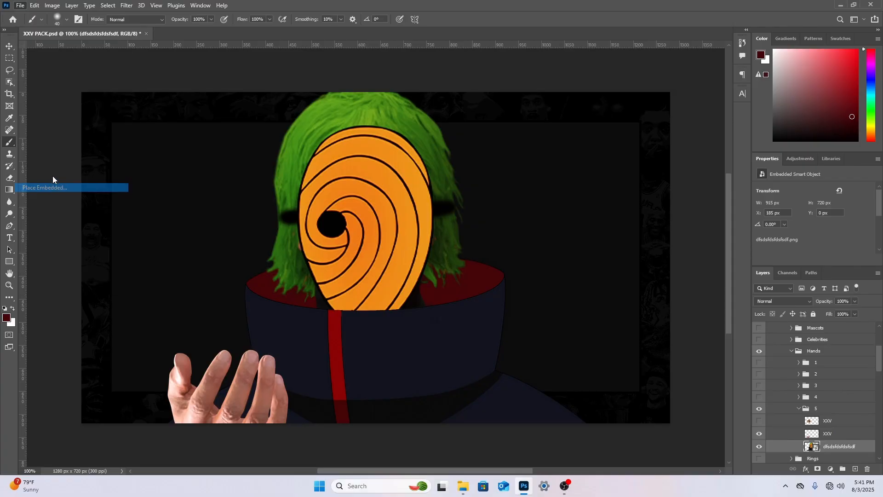
click(37, 123)
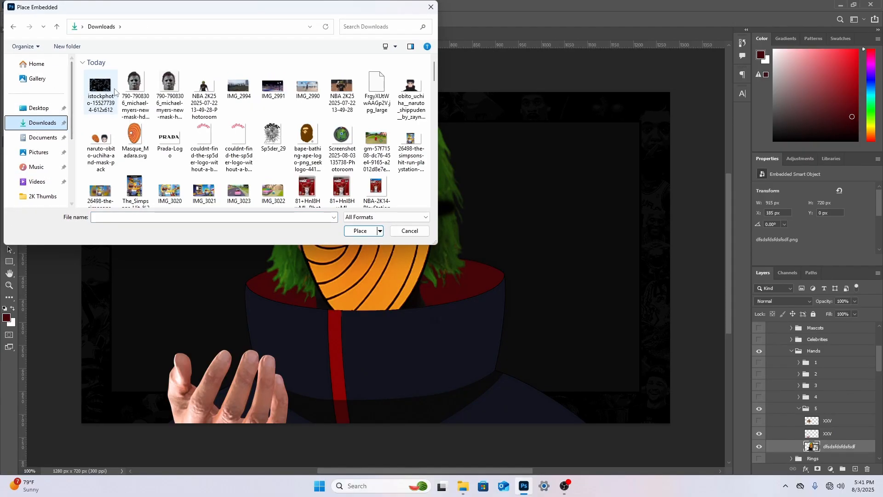
double_click(134, 136)
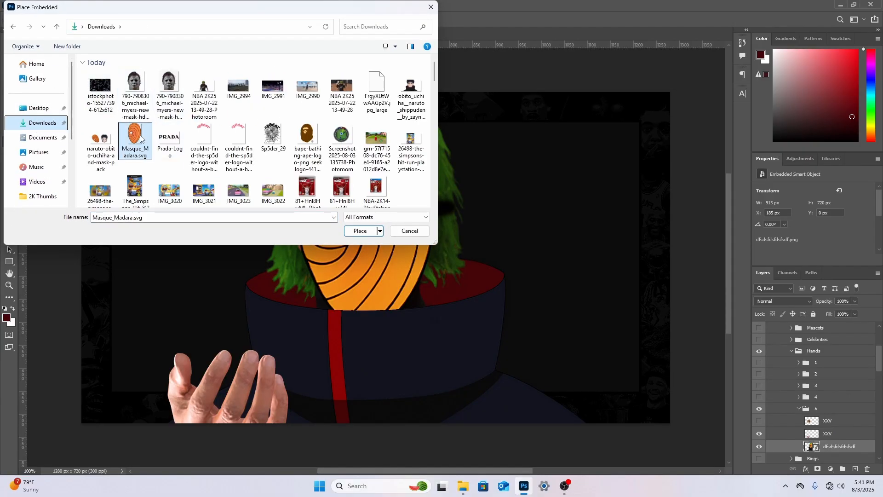
drag(422, 224, 288, 234)
drag(242, 91, 241, 256)
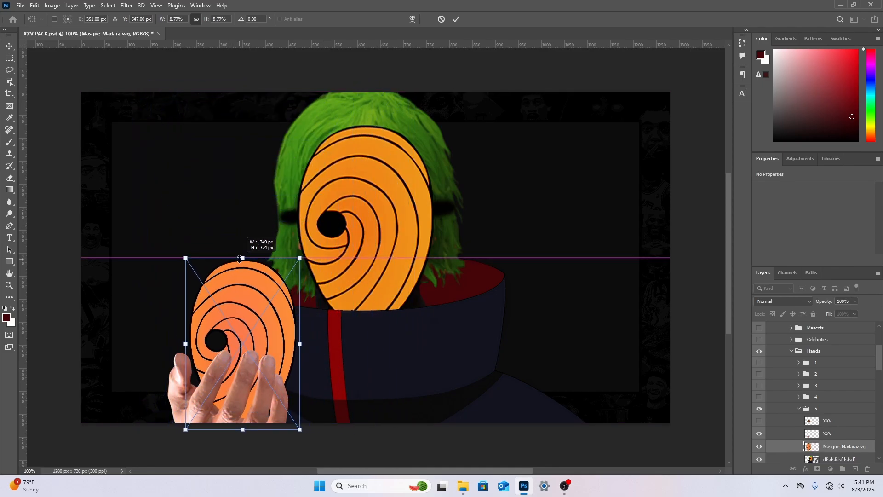
drag(252, 295, 250, 305)
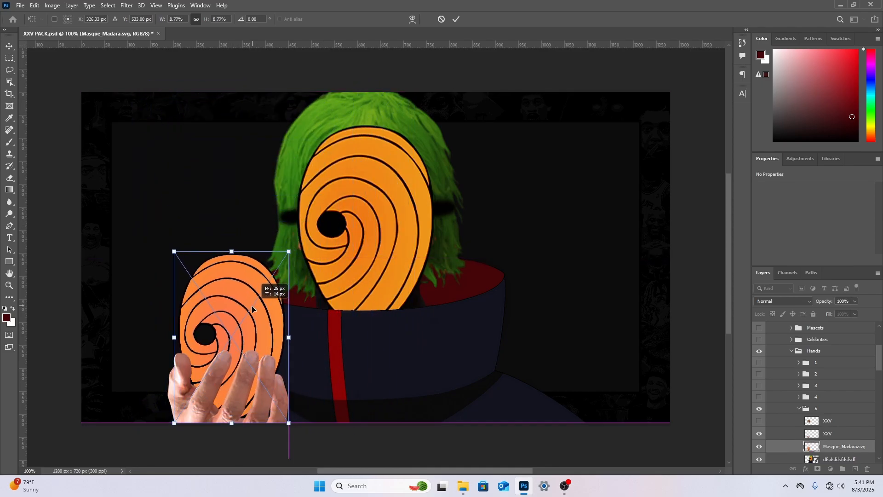
right_click(255, 284)
click(272, 297)
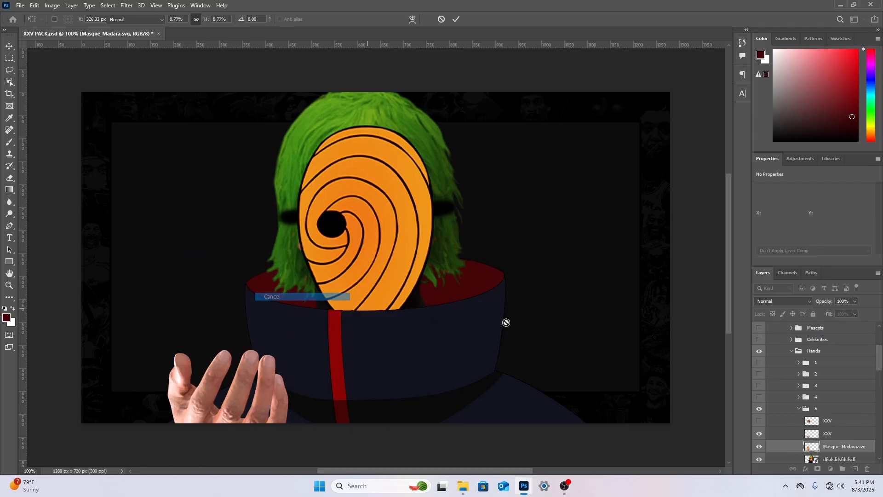
Show the Marksman badge from the New Takeovers group and move its layer into hand group 5
scroll(882, 342, up, 3)
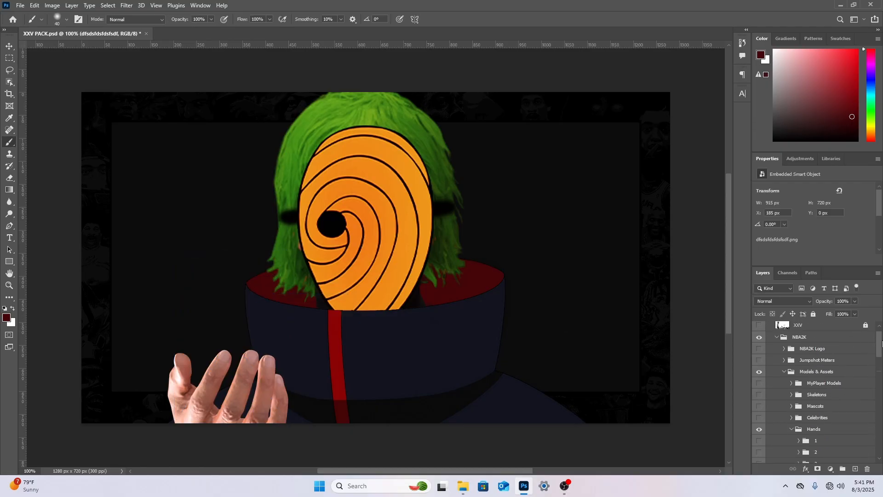
drag(879, 350, 875, 412)
click(784, 404)
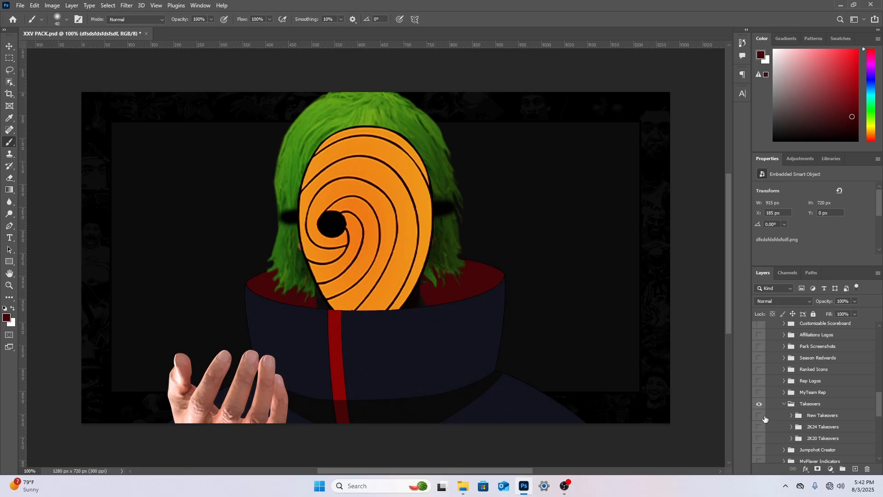
click(792, 416)
click(760, 427)
drag(828, 428, 833, 375)
Scale the Marksman badge to about 81%, position it over the hand and move its layer below the hand
key(ctrl+t)
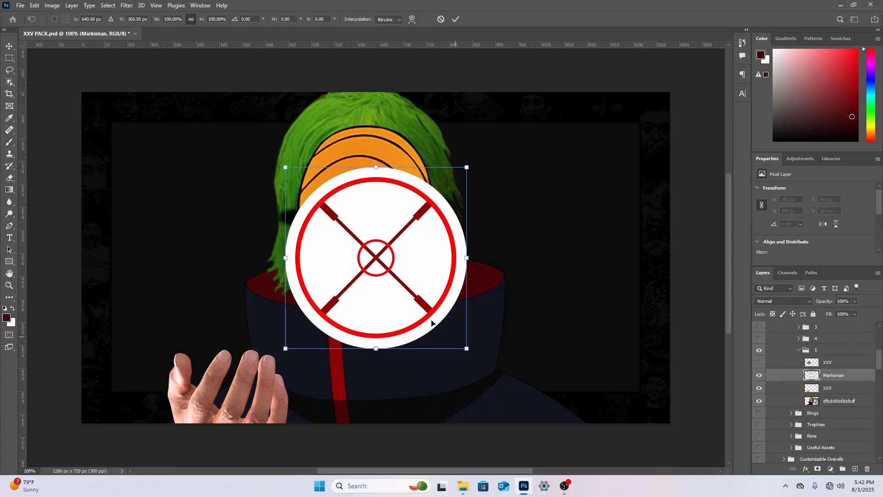
drag(417, 306, 284, 380)
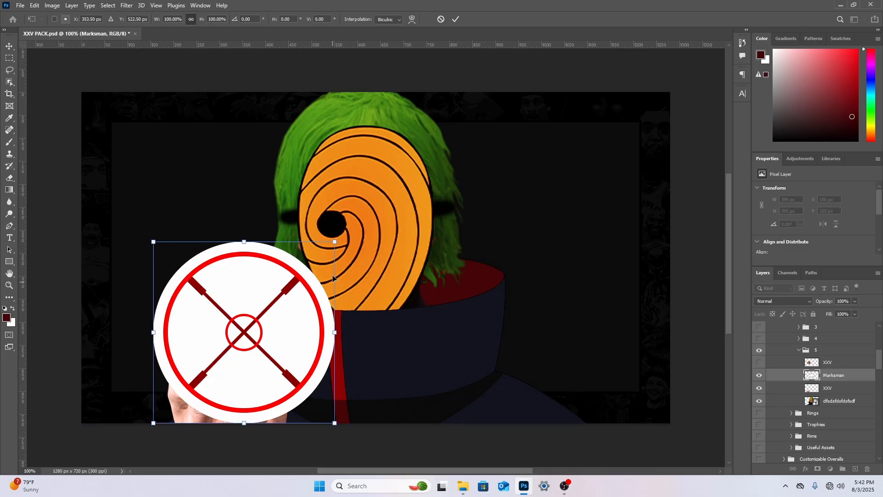
drag(333, 240, 298, 275)
drag(278, 339, 284, 343)
right_click(285, 342)
click(7, 177)
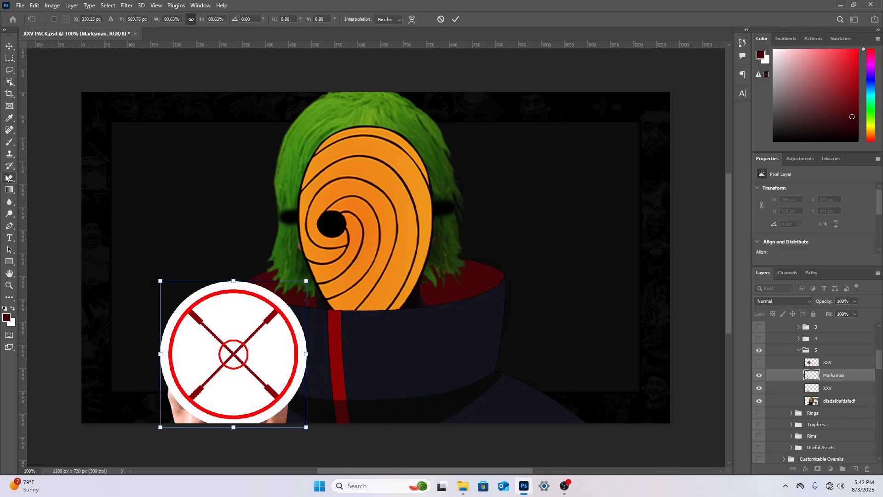
drag(836, 380, 840, 391)
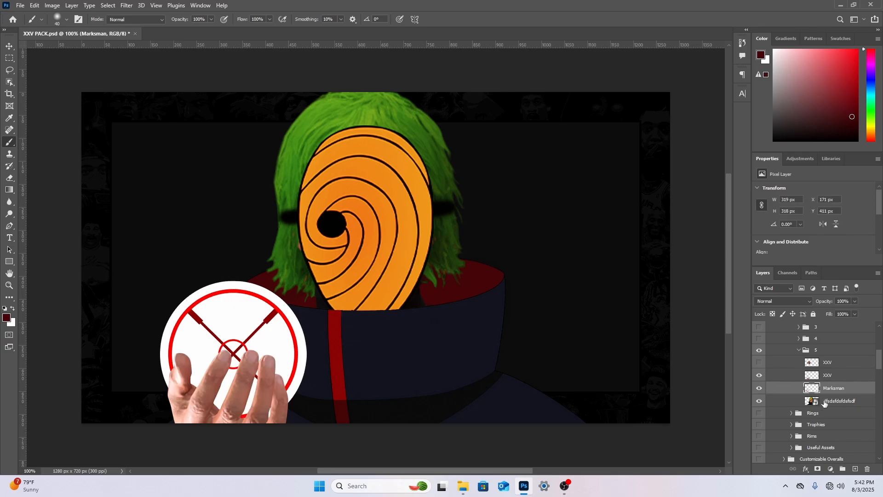
Hide the Marksman badge, the hand and the orange-masked character in group 5
click(760, 388)
click(757, 375)
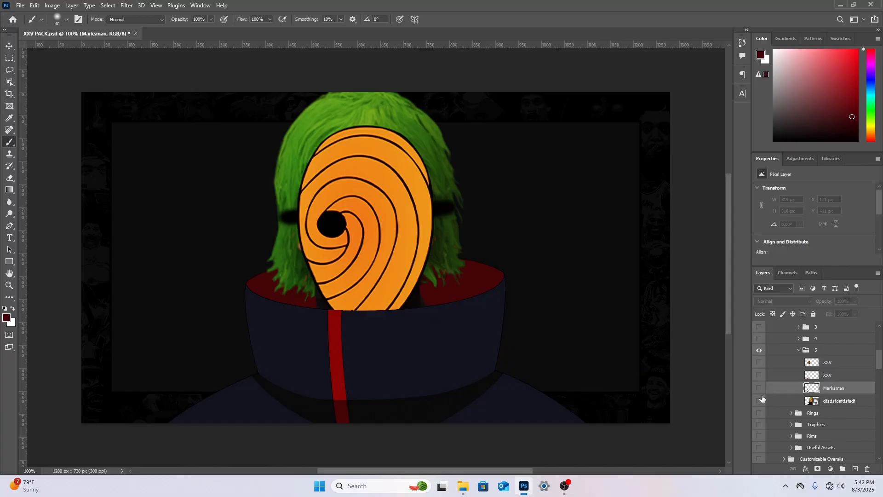
click(759, 401)
click(20, 5)
click(75, 189)
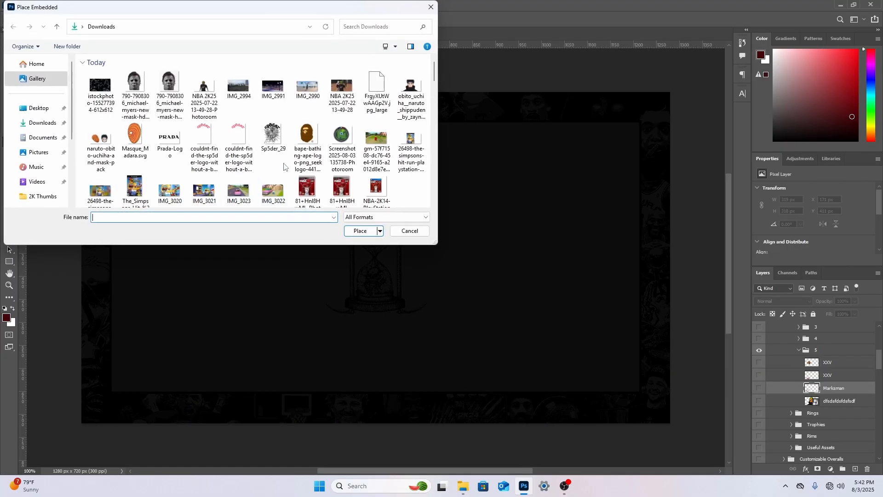
scroll(258, 147, down, 3)
scroll(255, 144, up, 3)
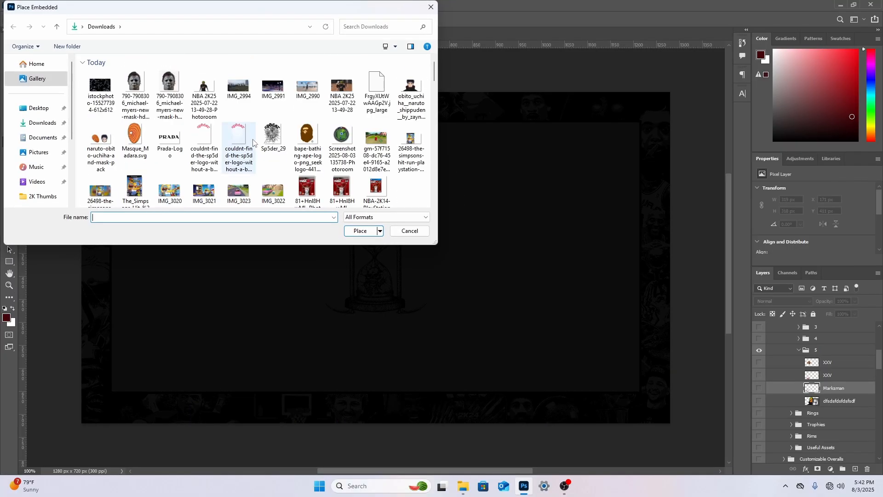
double_click(217, 94)
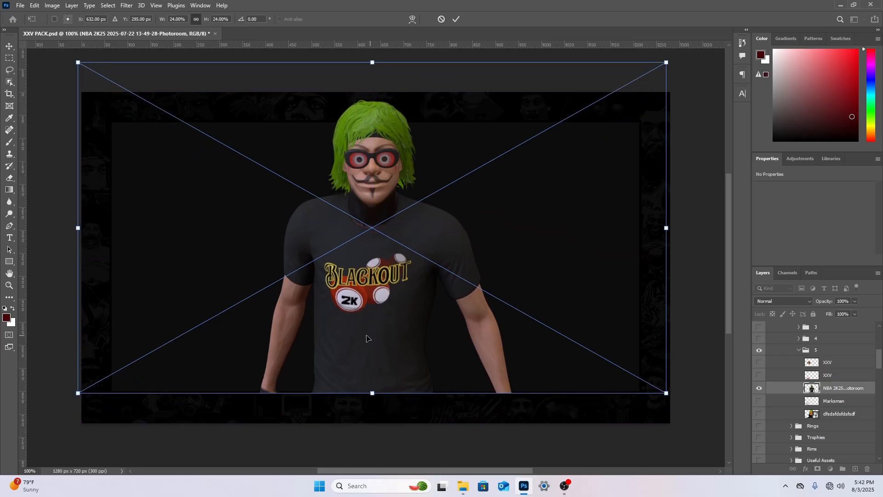
Scale the placed green-haired player to about 40%, move it to the canvas's right half and commit the placement
drag(375, 397, 395, 474)
drag(390, 376, 395, 352)
scroll(396, 346, up, 2)
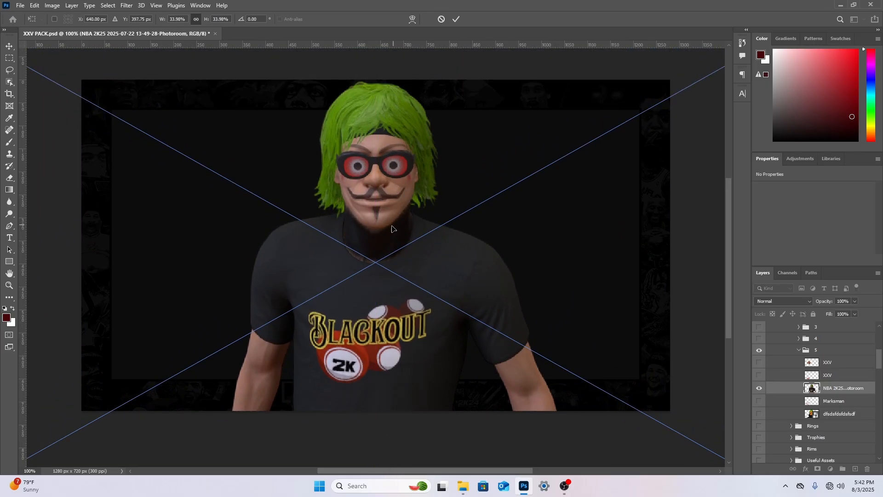
drag(392, 228, 382, 274)
drag(364, 75, 363, 28)
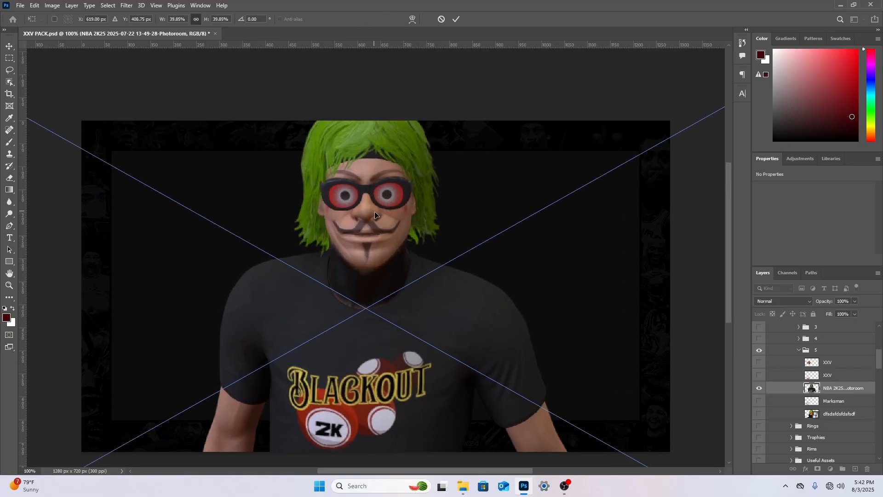
drag(375, 212, 501, 239)
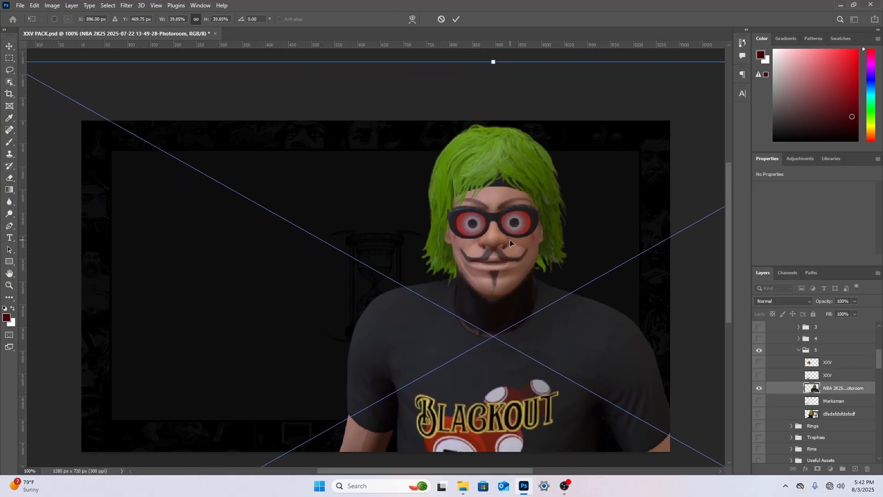
right_click(509, 240)
click(526, 246)
Show hand group 1 and hide its darker-skinned hand
scroll(818, 354, up, 2)
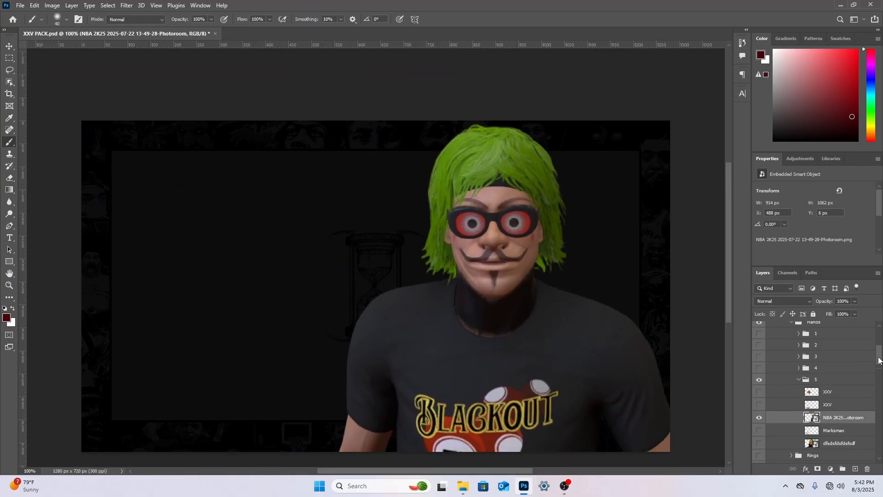
click(759, 332)
scroll(700, 322, down, 2)
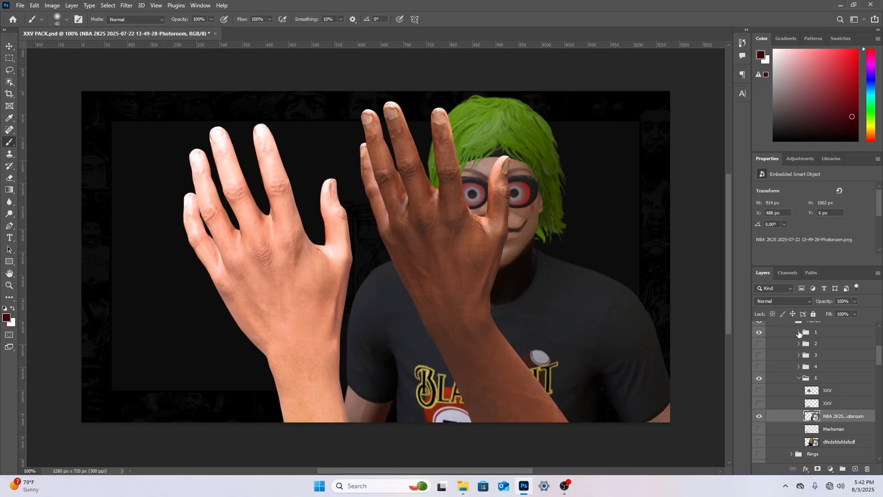
click(799, 332)
click(758, 357)
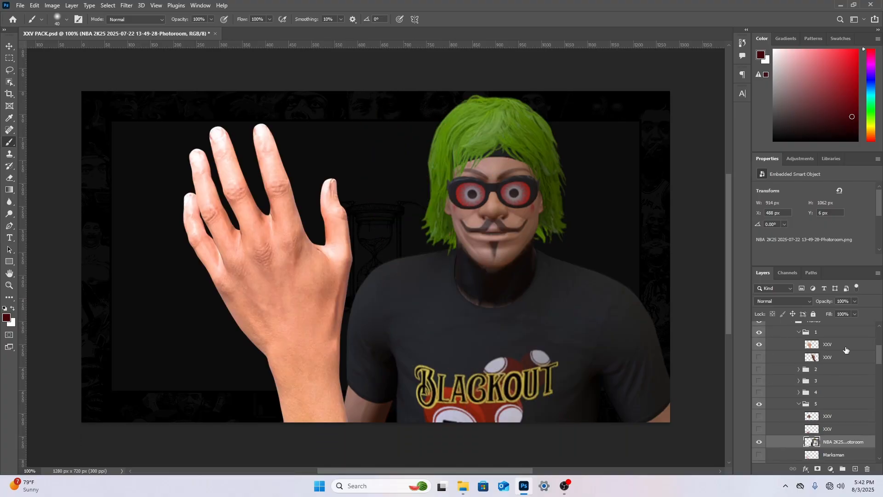
Scale the visible group 1 hand to about 64%, rotate it about -28° and place it over the player's chest
click(837, 349)
key(ctrl+t)
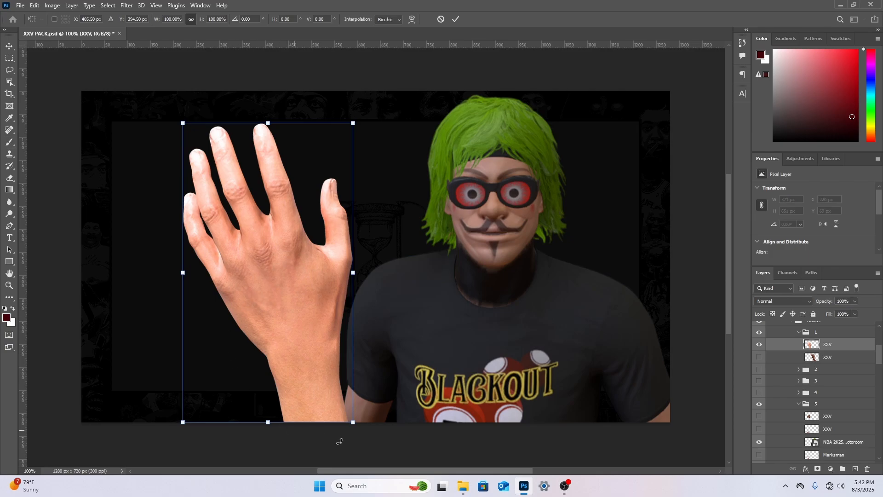
drag(374, 435, 490, 352)
drag(299, 317, 566, 435)
drag(514, 222, 529, 251)
drag(529, 310, 526, 373)
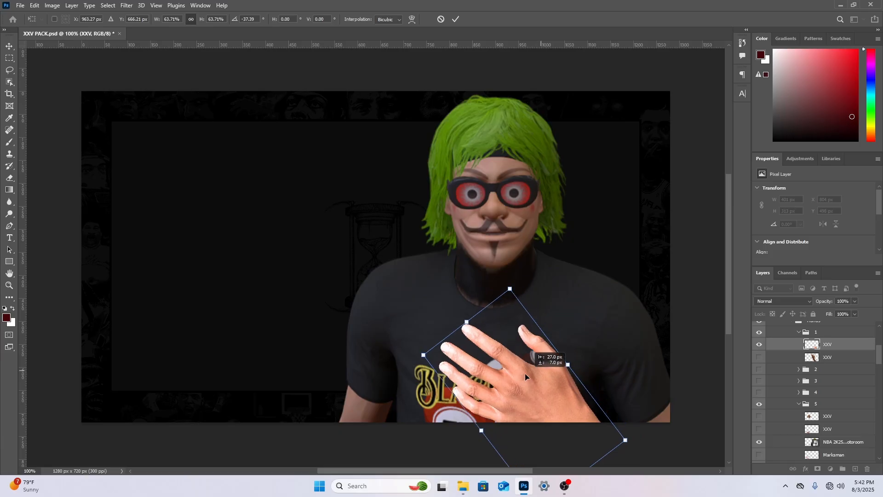
drag(620, 382, 625, 397)
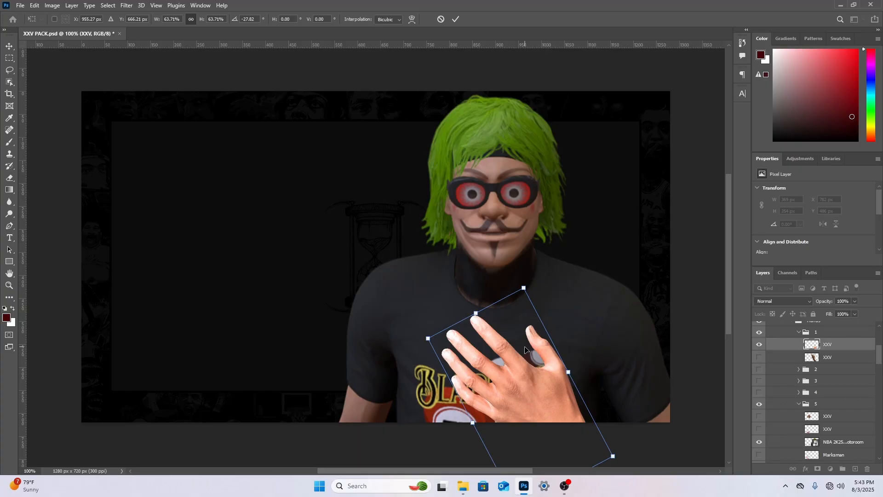
right_click(581, 350)
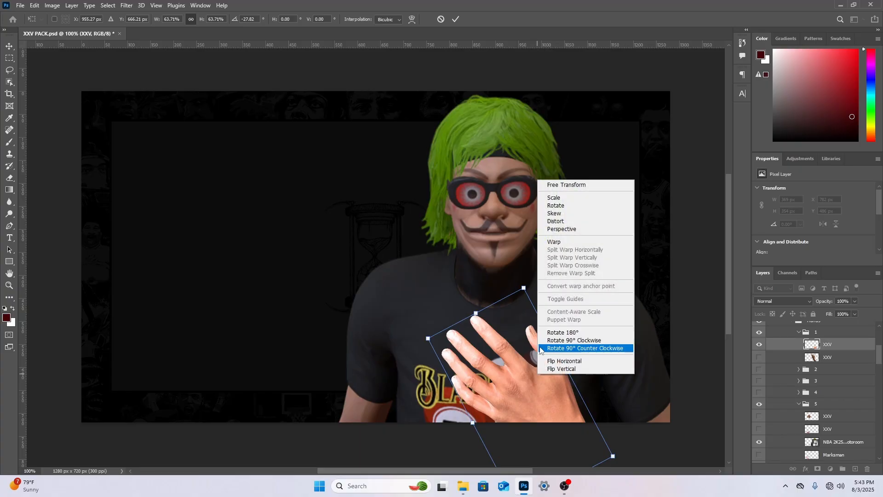
click(10, 181)
Darken the hand with an Exposure adjustment of about -0.92
click(52, 5)
mouse_move(64, 28)
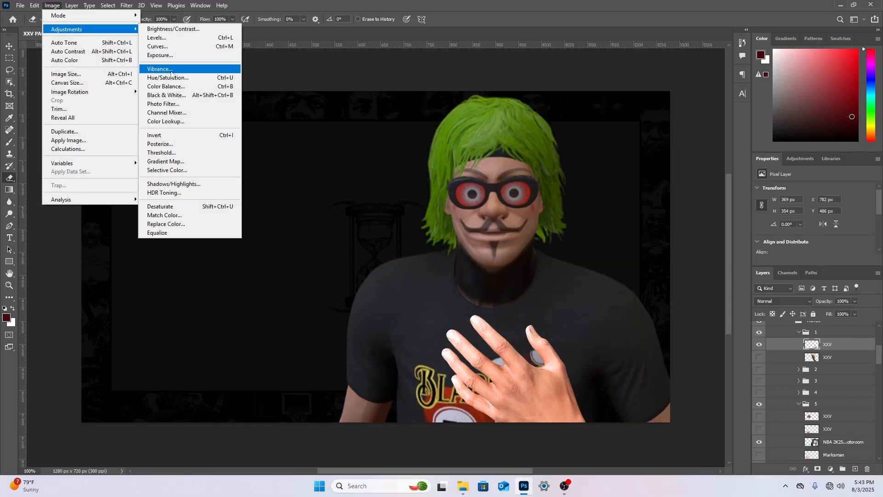
click(177, 56)
drag(398, 161, 405, 164)
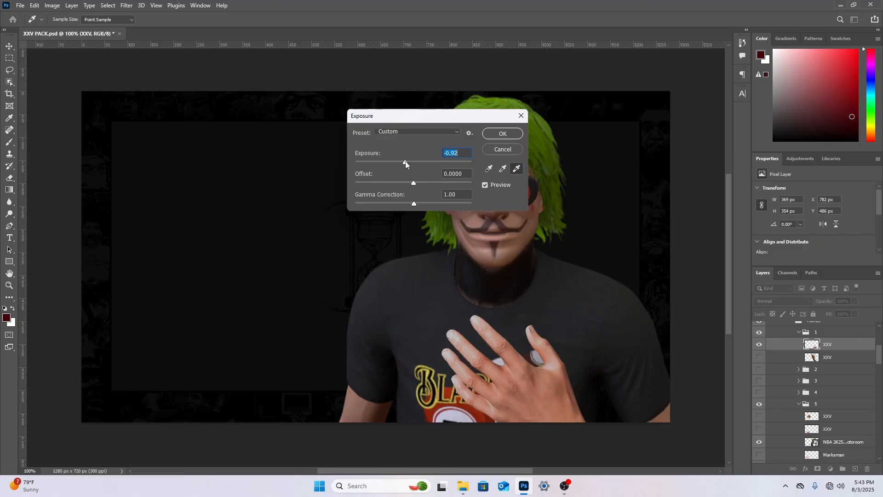
click(501, 134)
key(e)
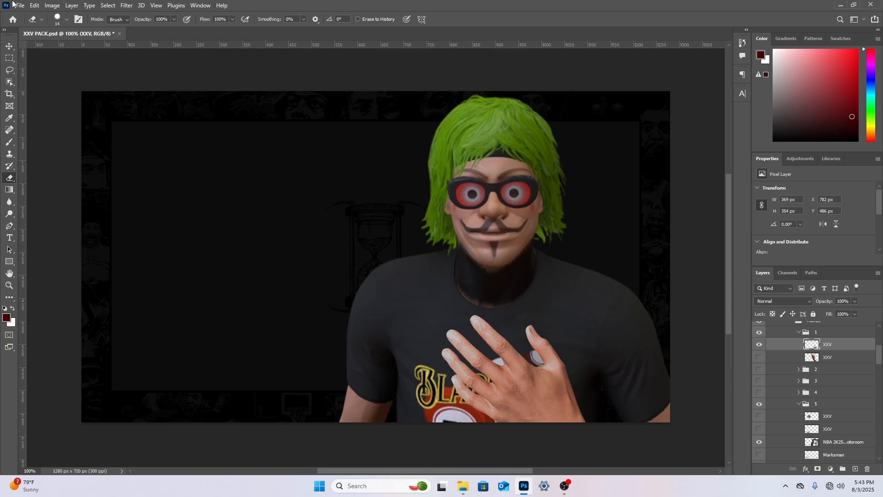
Place the NBA 2K14 cover cutout 81+HnI8HwML-Photoroom from Downloads as an embedded object beneath the hand layer
click(829, 362)
click(20, 5)
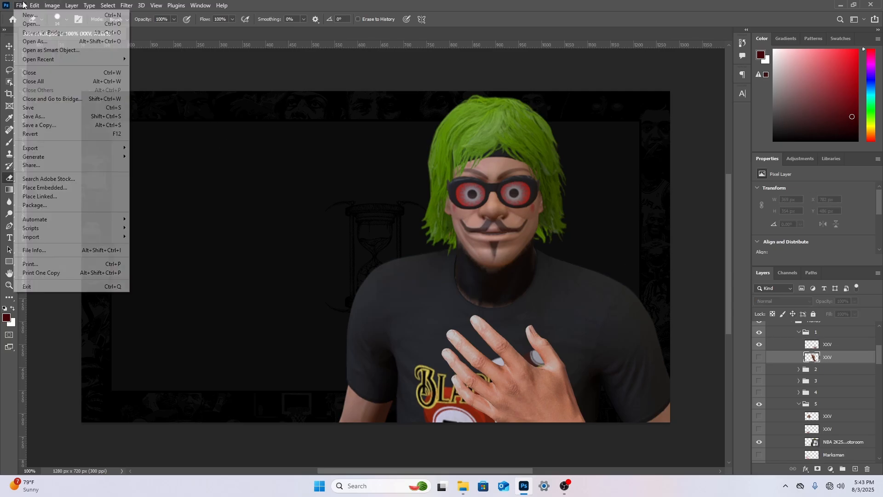
click(49, 188)
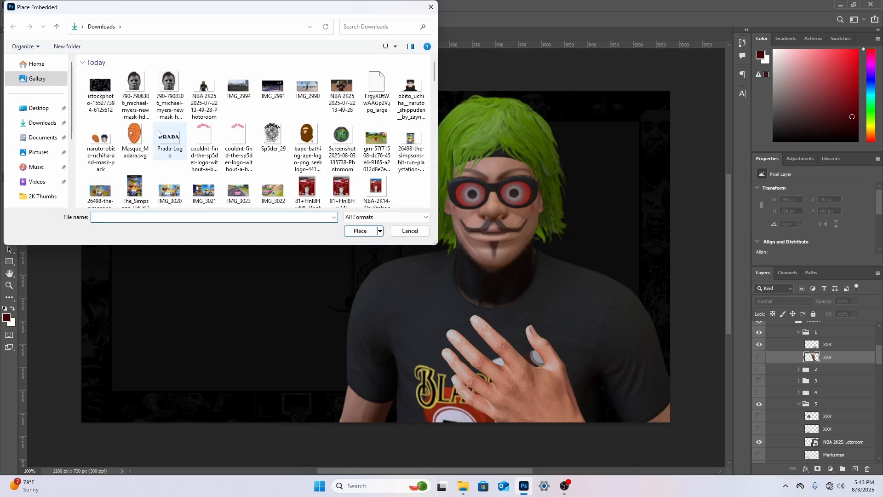
double_click(308, 191)
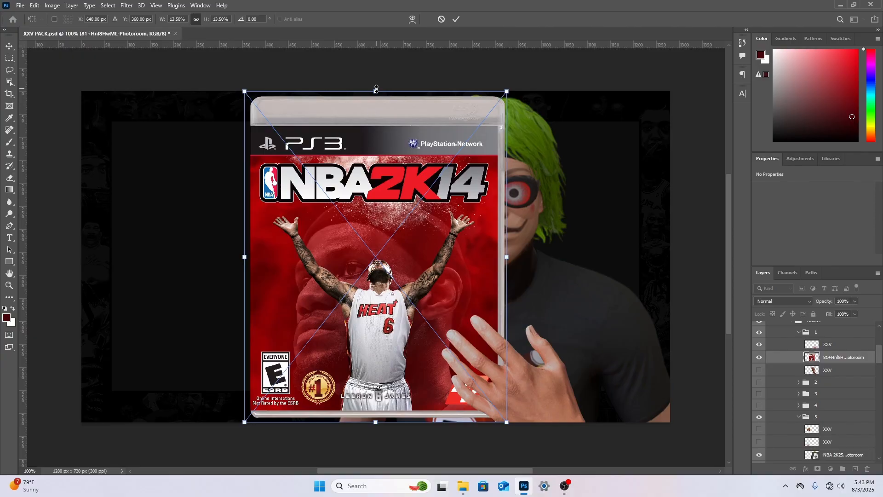
Scale the game cover to about 6.3%, rotate it about 47°, position it behind the hand and commit the placement
drag(376, 89, 378, 279)
drag(403, 331, 567, 359)
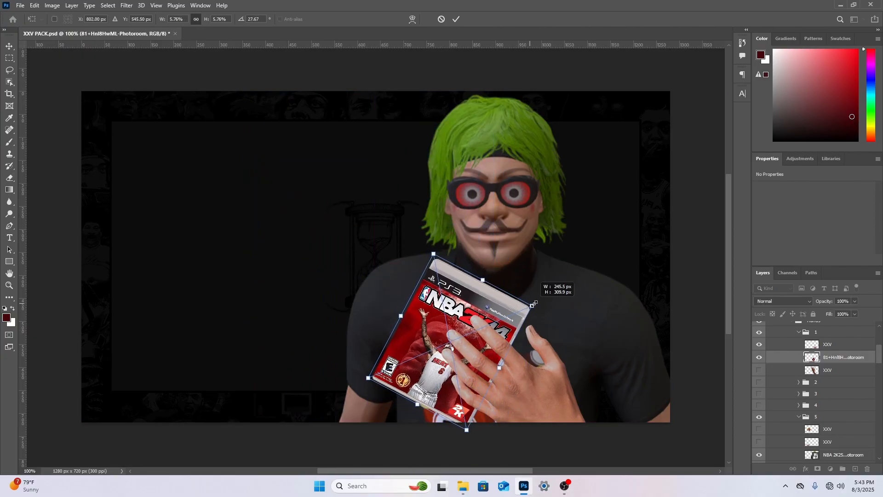
drag(533, 304, 579, 309)
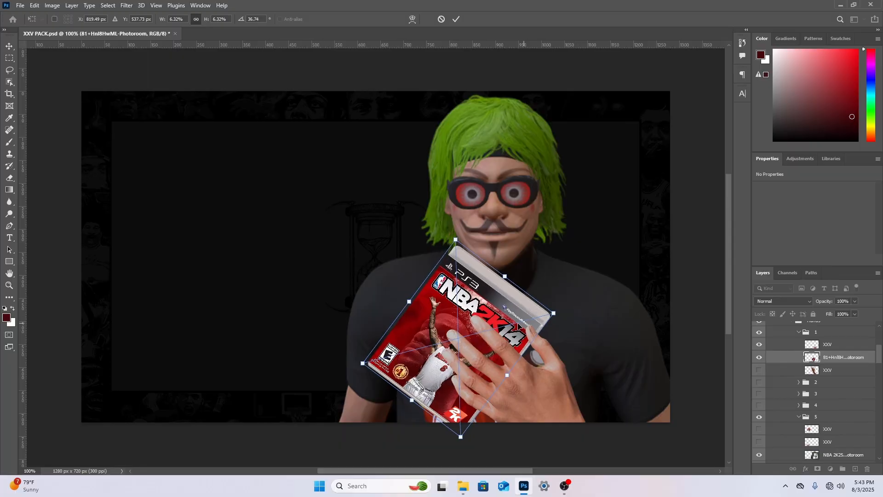
drag(516, 326, 535, 325)
drag(599, 299, 605, 321)
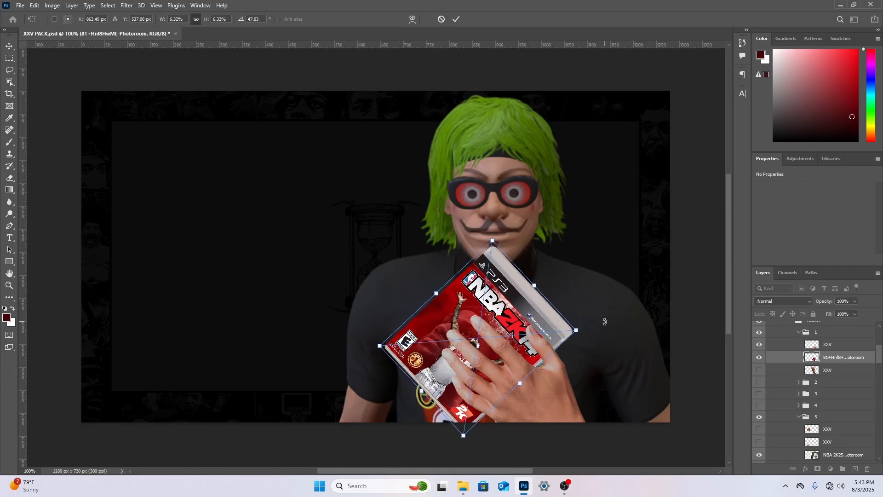
drag(550, 337, 553, 341)
right_click(524, 181)
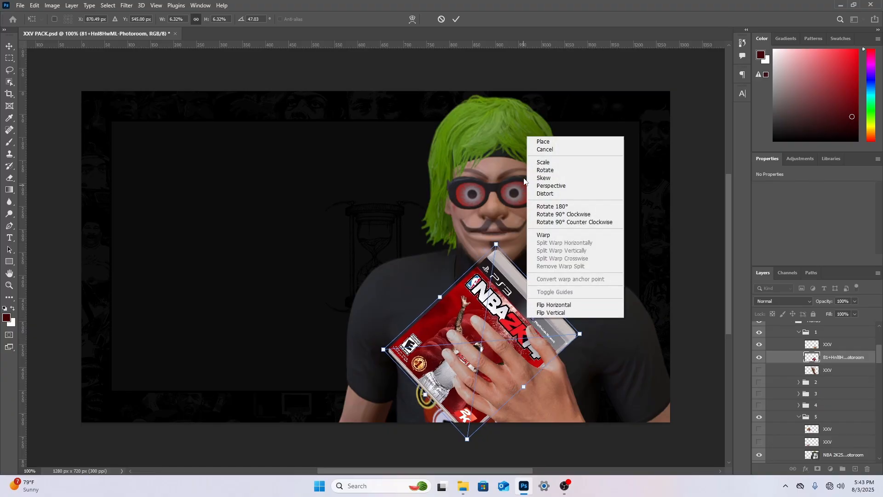
click(543, 141)
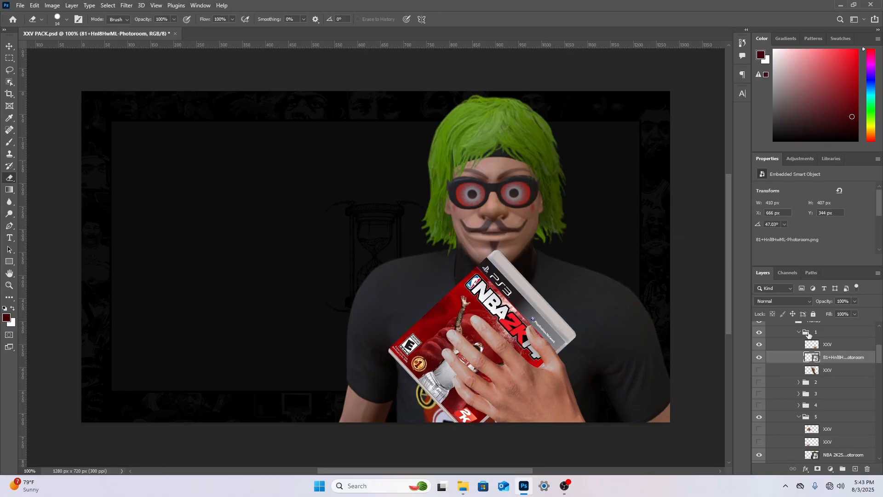
Duplicate the hand layer and move the original hand beneath the game cover
click(840, 345)
right_click(840, 350)
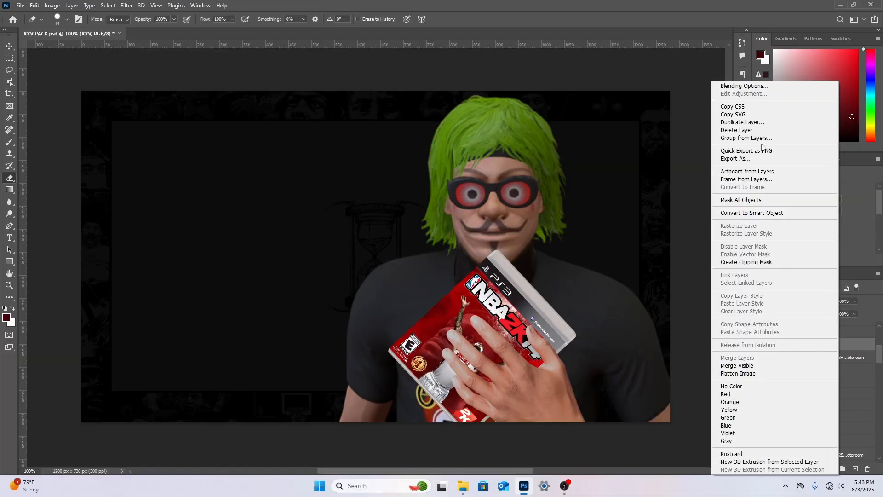
click(749, 123)
click(514, 134)
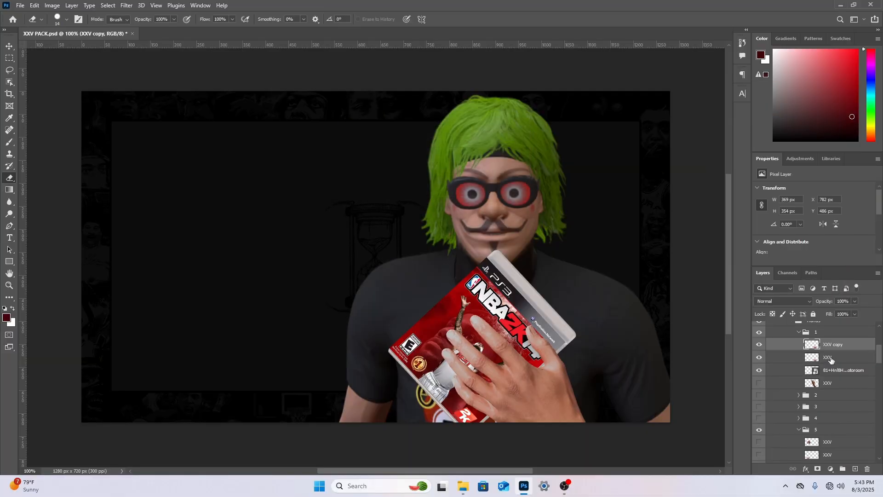
drag(831, 359, 837, 371)
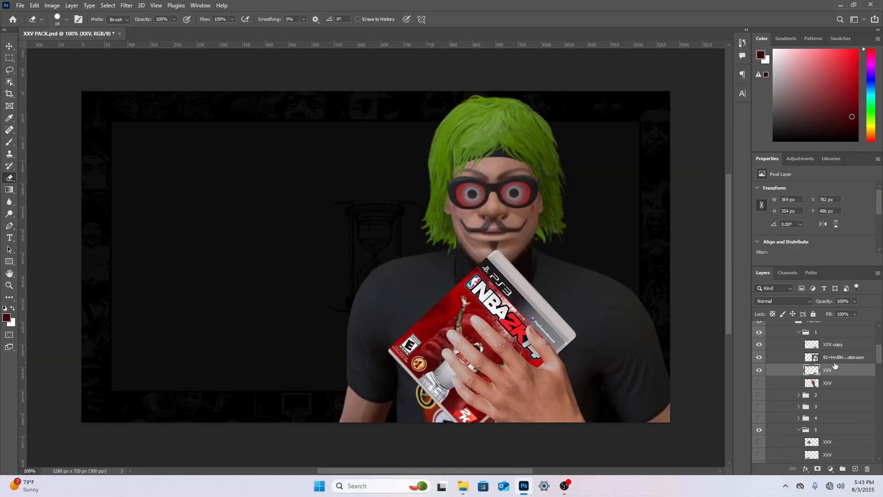
Erase the thumb from the hand copy with a 78 px hard round eraser
click(837, 346)
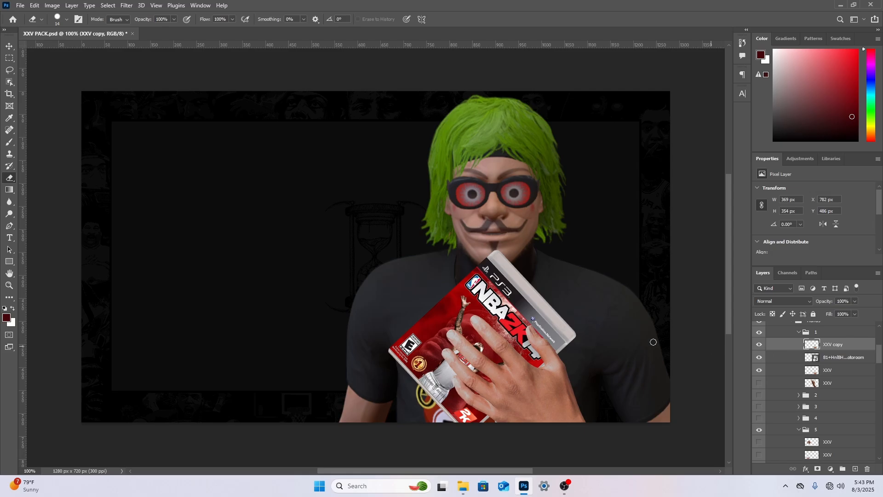
right_click(533, 322)
drag(585, 330, 604, 330)
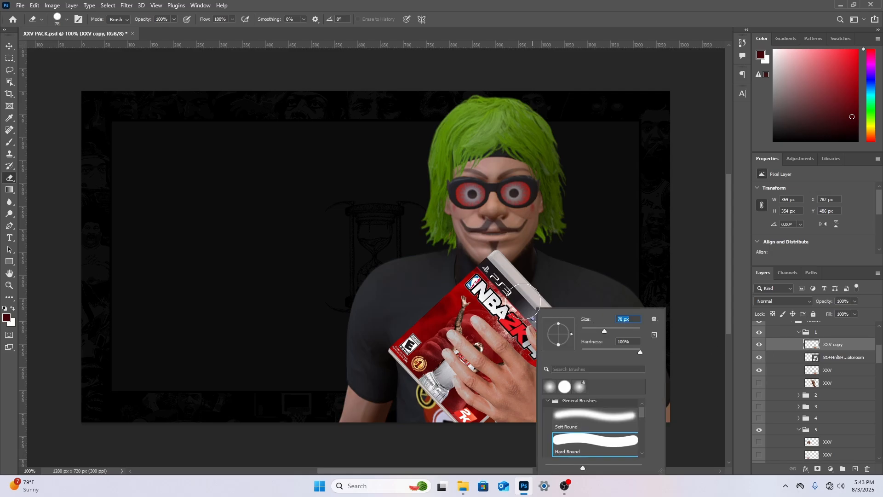
click(524, 301)
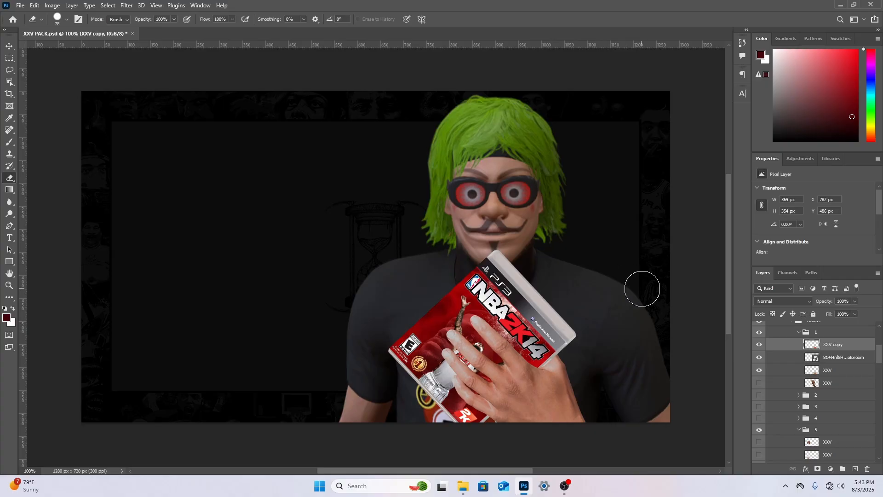
Scale the game cover down to about 5.7% and reposition it between the thumb and fingers
click(829, 362)
key(ctrl+t)
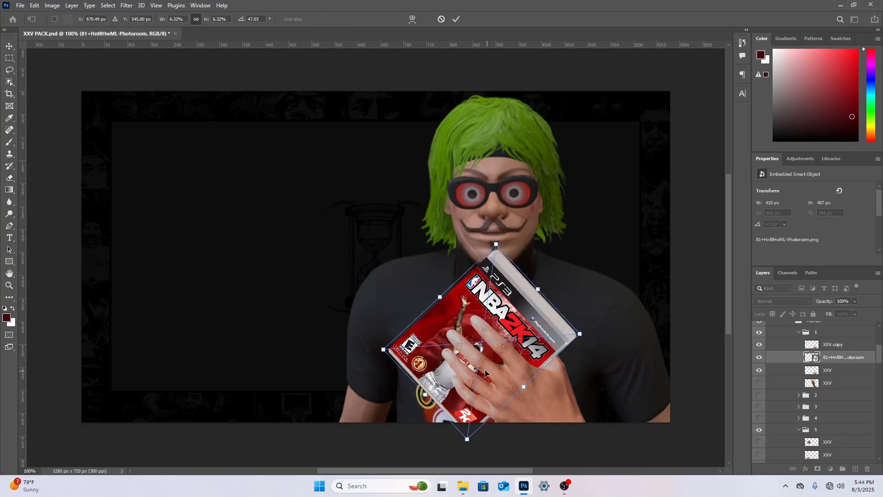
mouse_move(436, 297)
mouse_down()
mouse_move(462, 316)
mouse_move(448, 300)
mouse_up()
drag(495, 372, 514, 357)
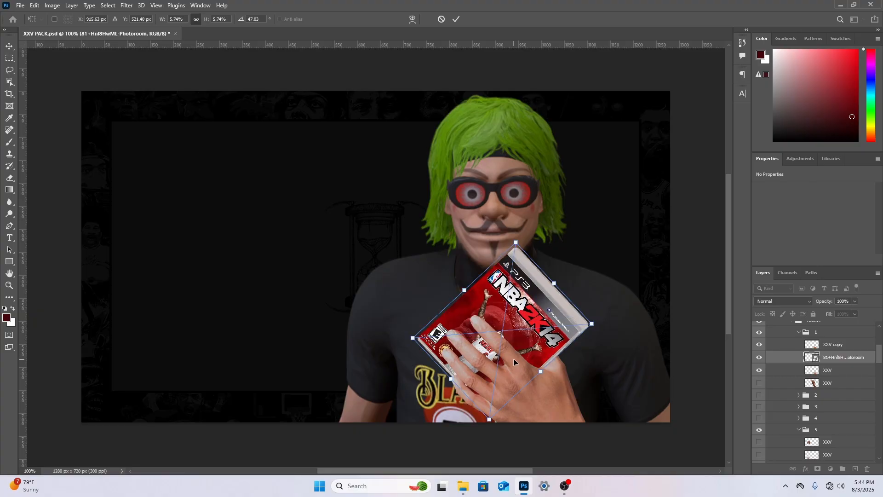
click(10, 178)
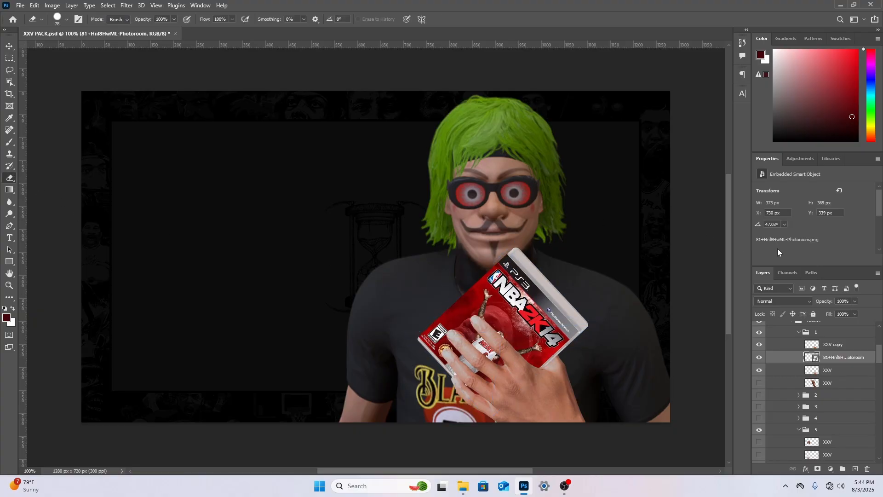
key(ctrl+t)
mouse_move(562, 328)
mouse_down()
mouse_move(550, 326)
mouse_move(545, 337)
mouse_move(553, 336)
mouse_up()
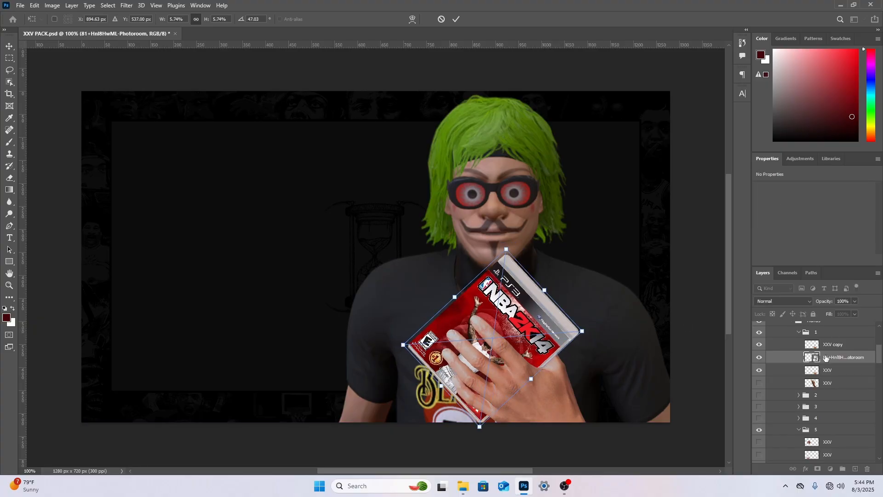
key(e)
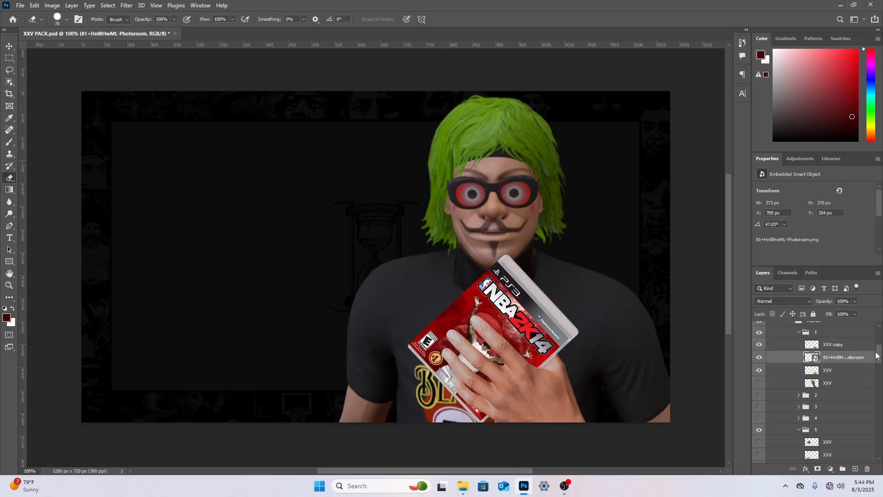
Move the original hand, the game cover and the hand copy from group 1 into group 5 above the green-haired player
click(831, 337)
click(799, 333)
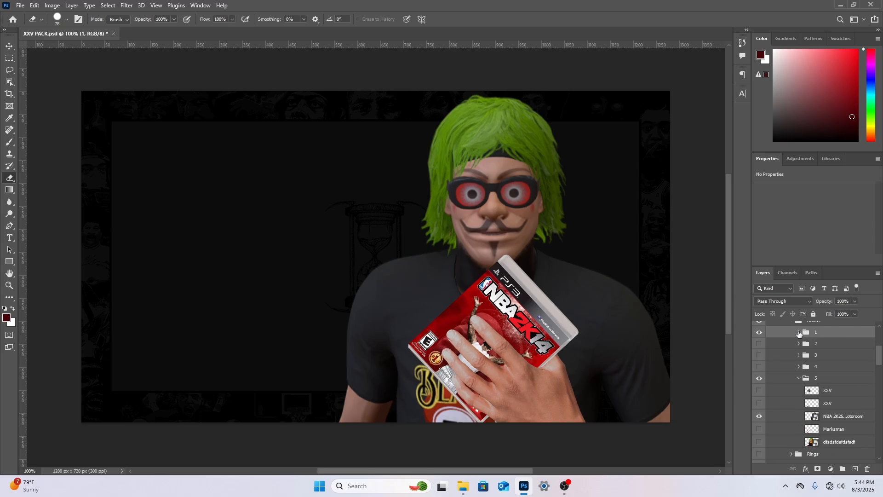
click(799, 333)
scroll(828, 337, down, 2)
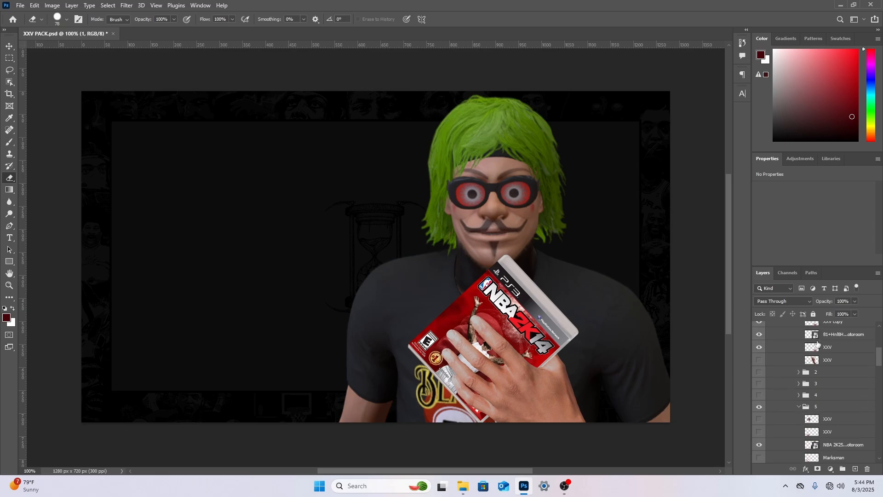
drag(836, 328, 834, 416)
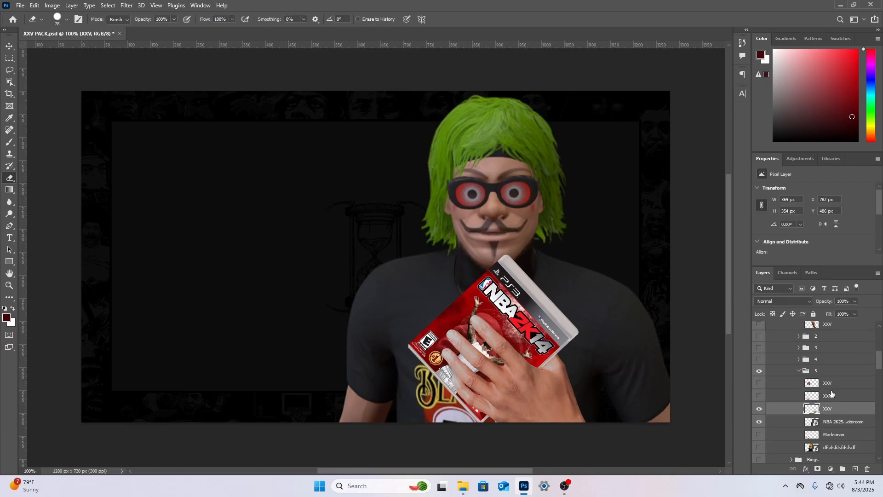
scroll(835, 345, up, 3)
drag(837, 349, 833, 436)
drag(832, 336, 848, 424)
Group the player, game cover and both hand layers, and merge that group into a single layer
click(842, 468)
scroll(853, 440, down, 1)
scroll(848, 435, down, 1)
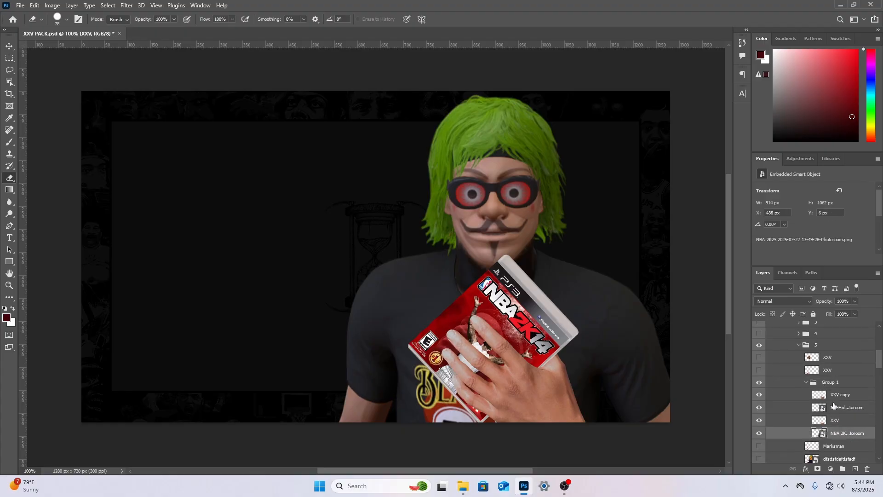
right_click(810, 382)
click(814, 306)
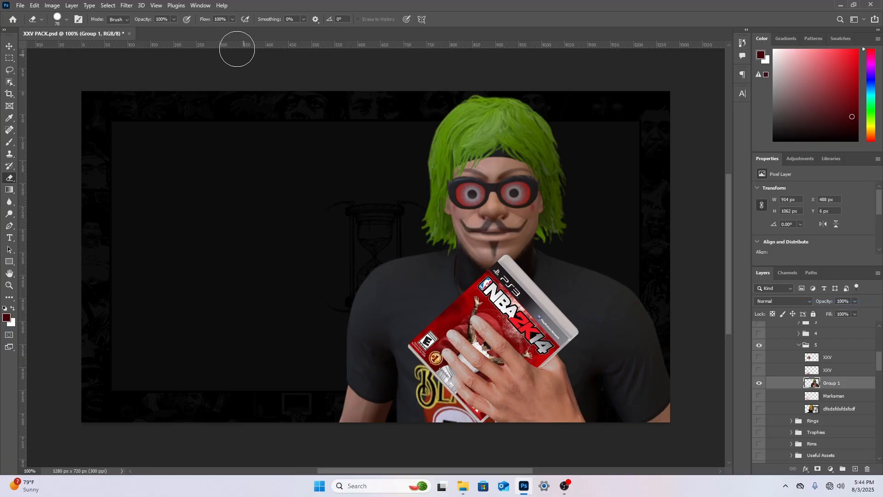
Open the Topaz Adjust 5 filter for the merged layer and choose the Psychedelic preset from the Adjust 4 Preset List
click(128, 6)
mouse_move(156, 212)
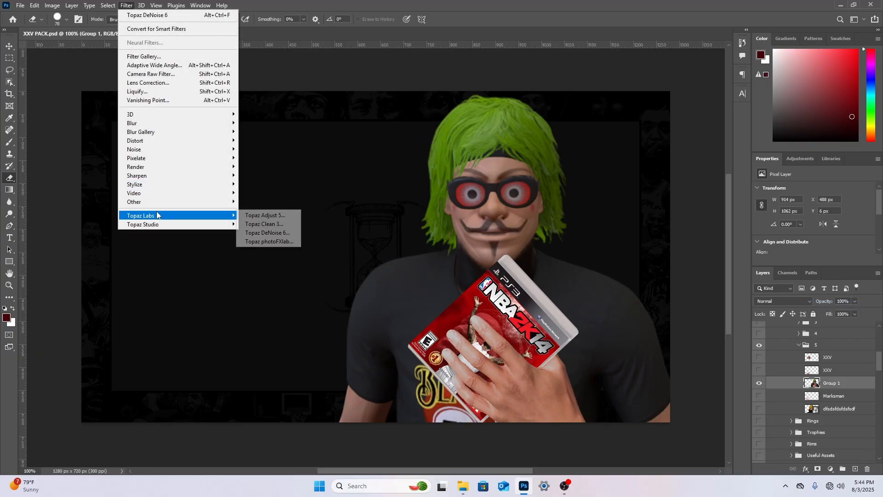
click(269, 215)
click(337, 191)
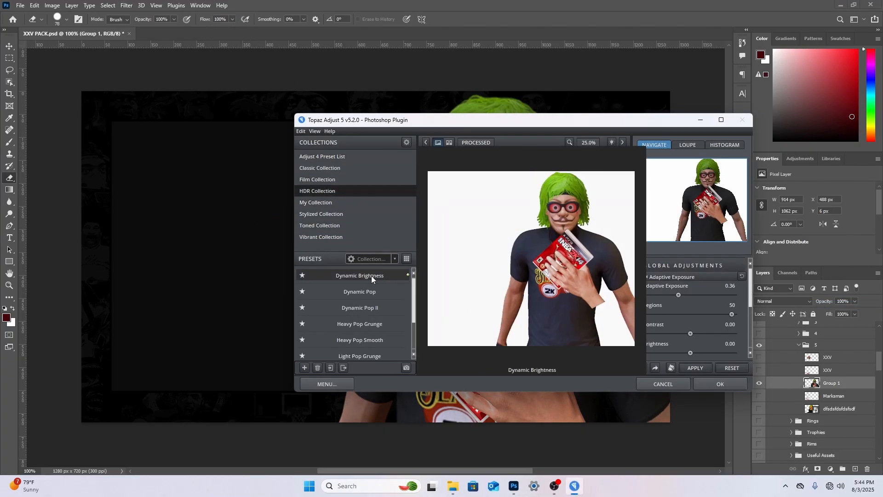
click(355, 158)
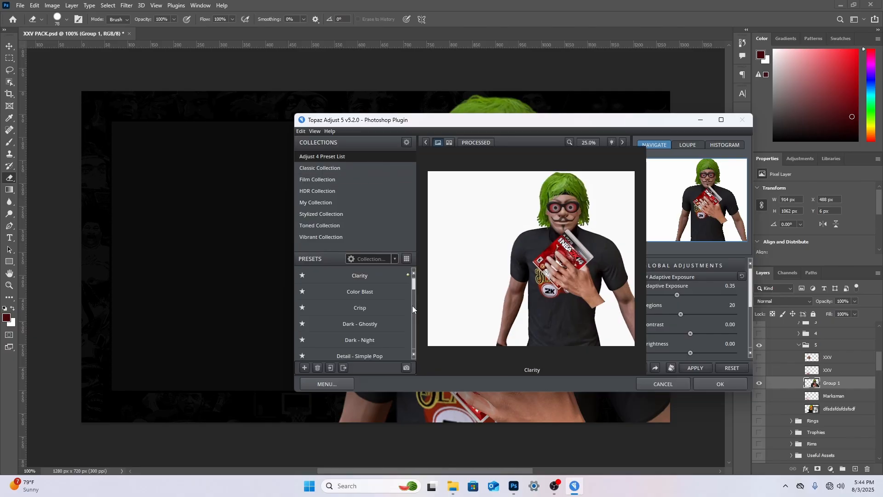
drag(413, 288, 409, 327)
click(368, 302)
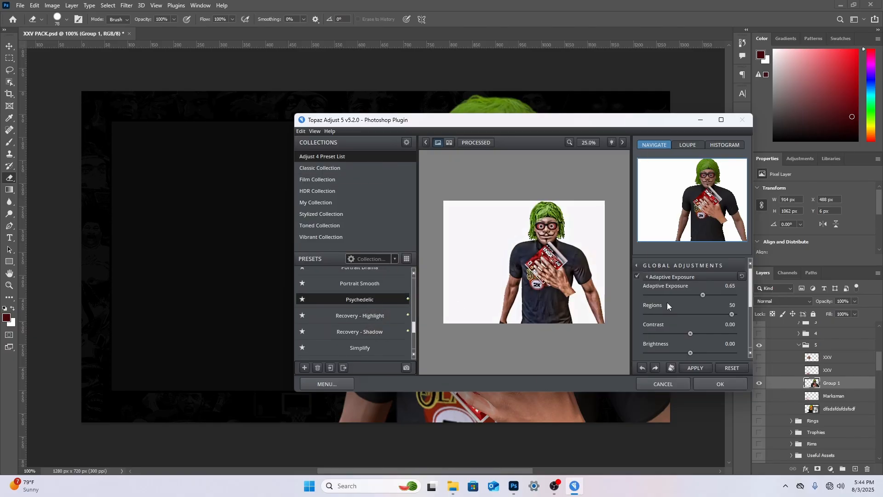
Lower the Adaptive Exposure to about 0.39 and apply the Topaz Adjust 5 filter to the merged layer
click(679, 295)
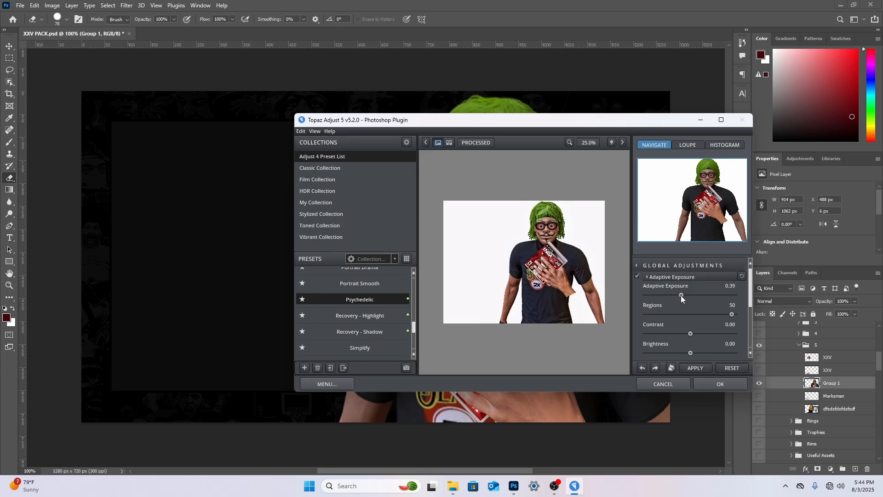
click(706, 381)
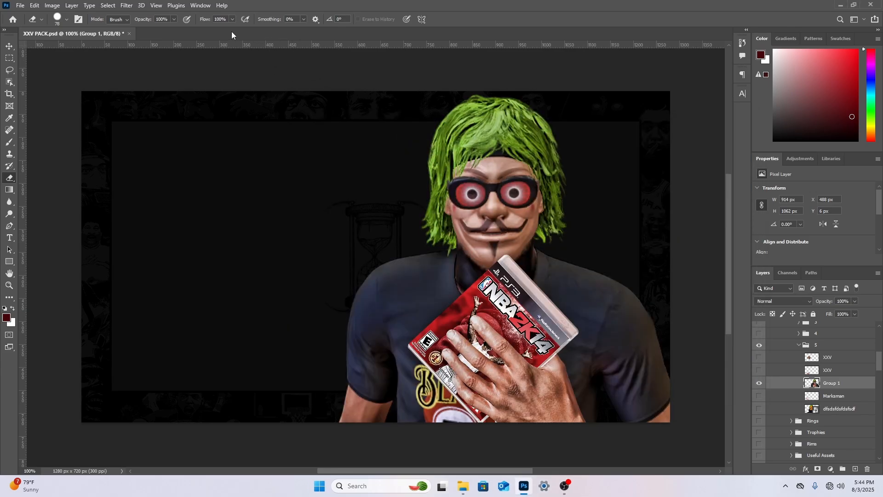
Try Topaz DeNoise 6 with the JPEG - strong preset and a lower overall strength, and undo the applied Topaz filters
click(127, 5)
mouse_move(165, 216)
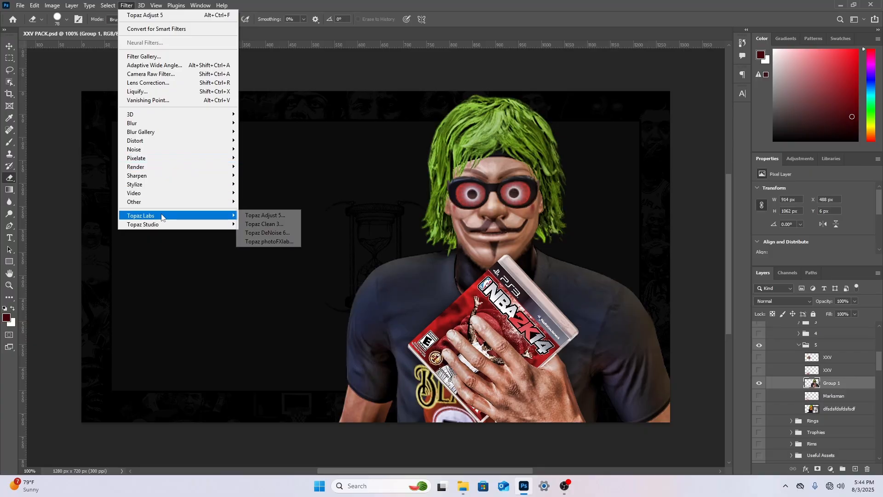
click(266, 232)
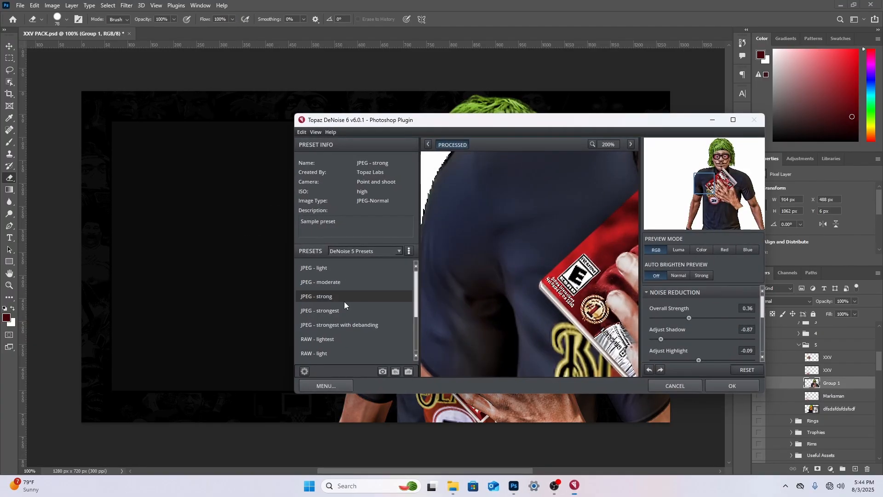
click(682, 318)
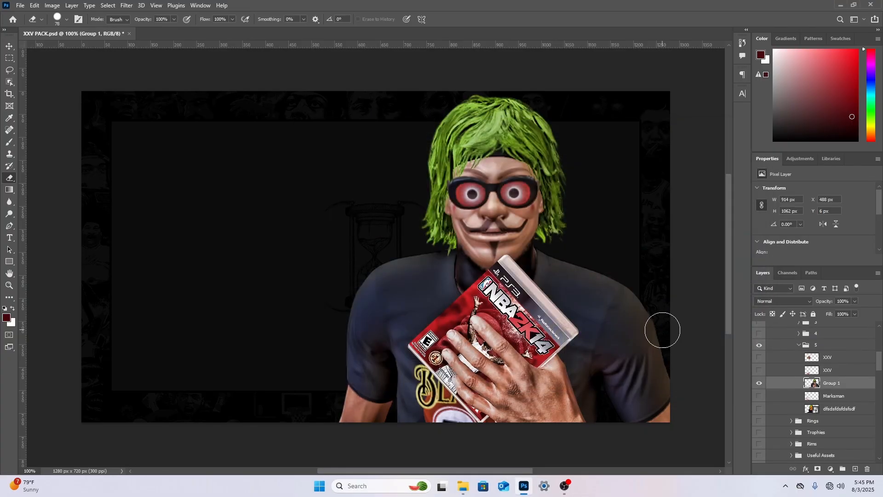
key(ctrl+z)
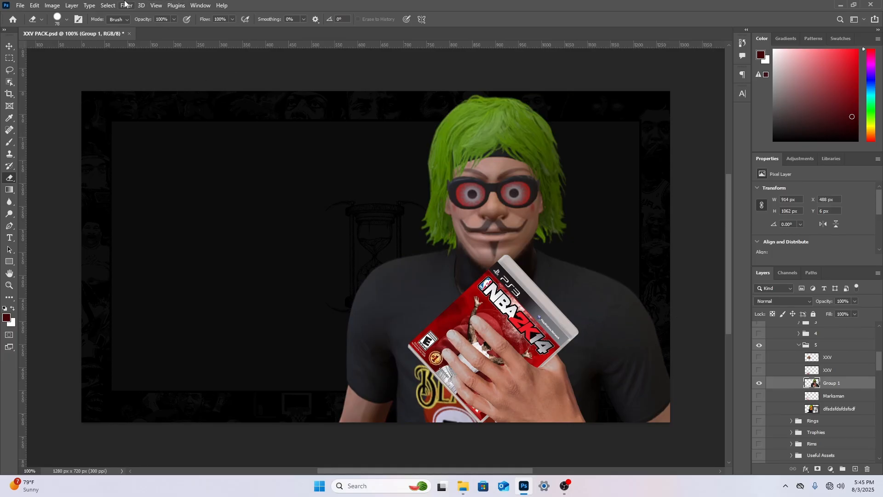
Open the Camera Raw Filter for the merged layer and set Texture to +60
click(127, 5)
click(164, 74)
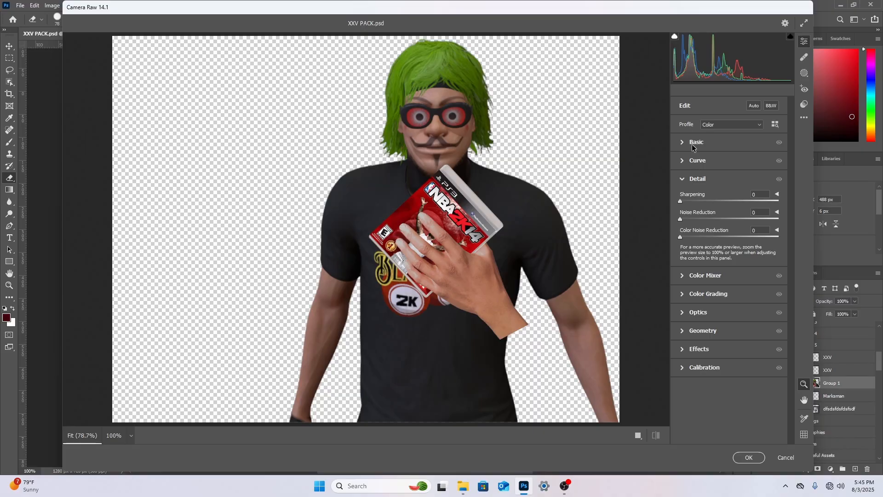
click(696, 143)
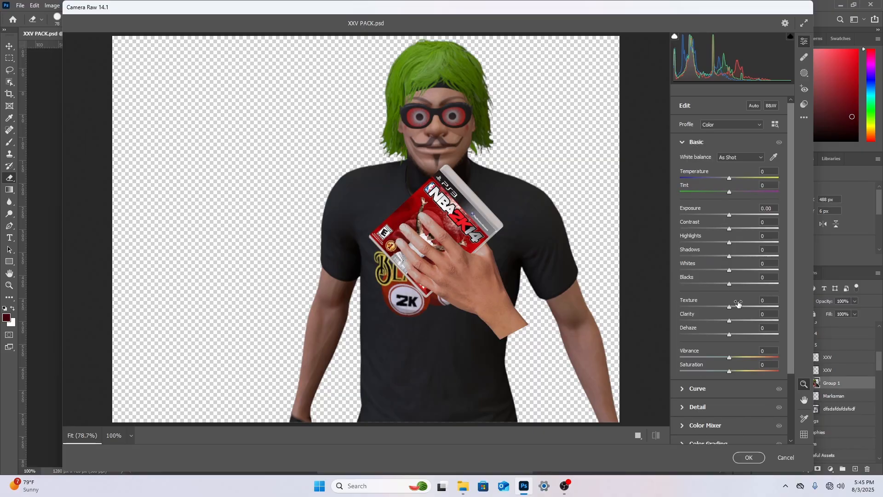
mouse_move(746, 313)
mouse_down()
mouse_move(730, 322)
mouse_move(753, 306)
mouse_up()
double_click(731, 321)
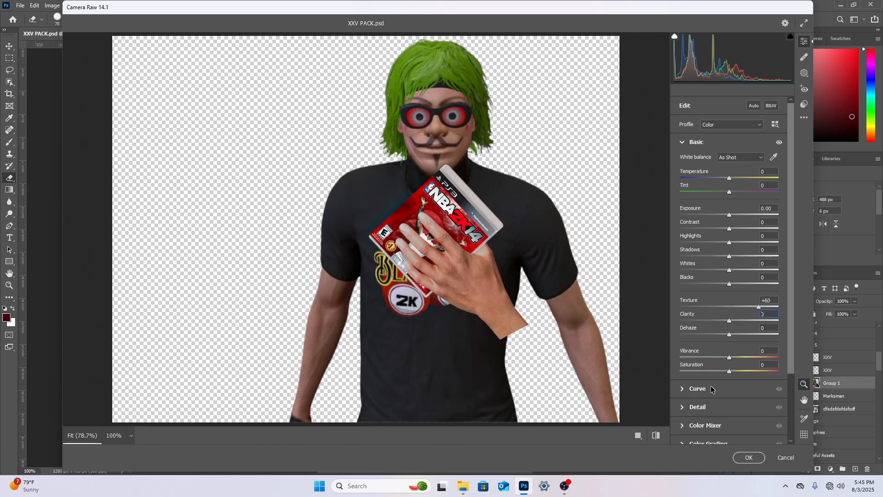
Set Sharpening to about 69, raise the Noise Reduction, and apply the Camera Raw Filter
click(713, 407)
drag(707, 202, 721, 202)
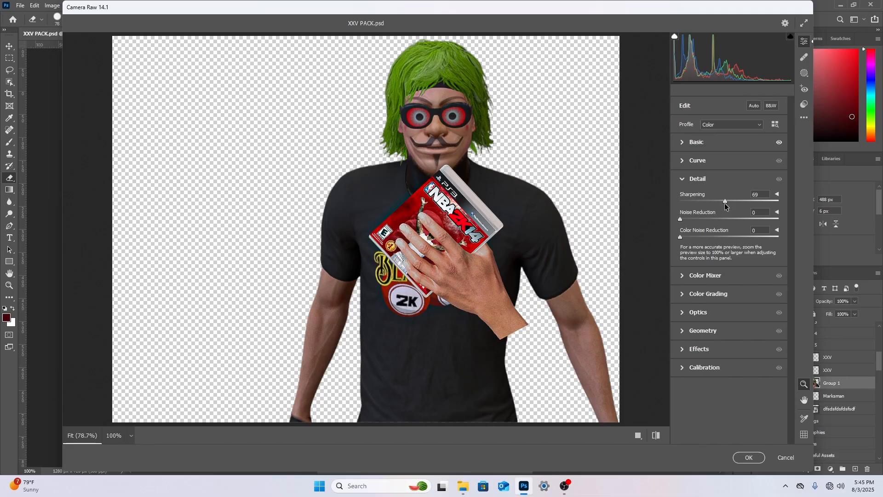
drag(725, 203, 725, 202)
drag(680, 219, 707, 216)
click(749, 457)
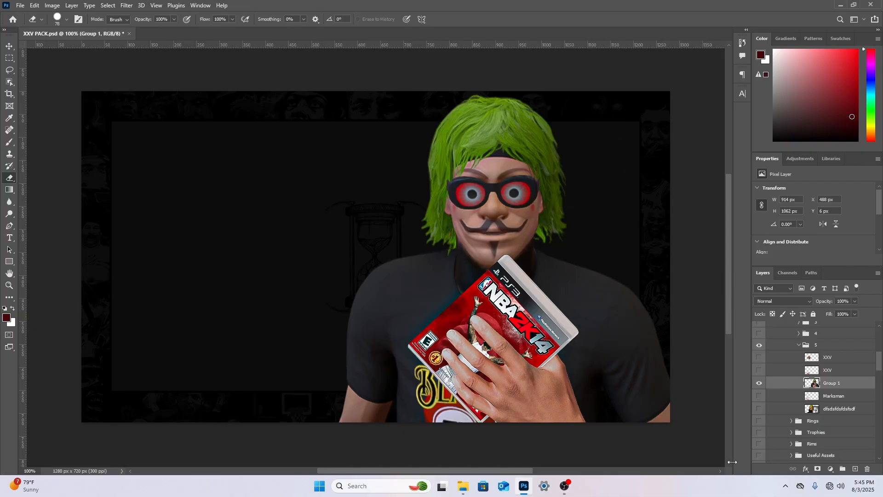
Hide the merged player layer, and collapse and hide hand group 5
click(759, 384)
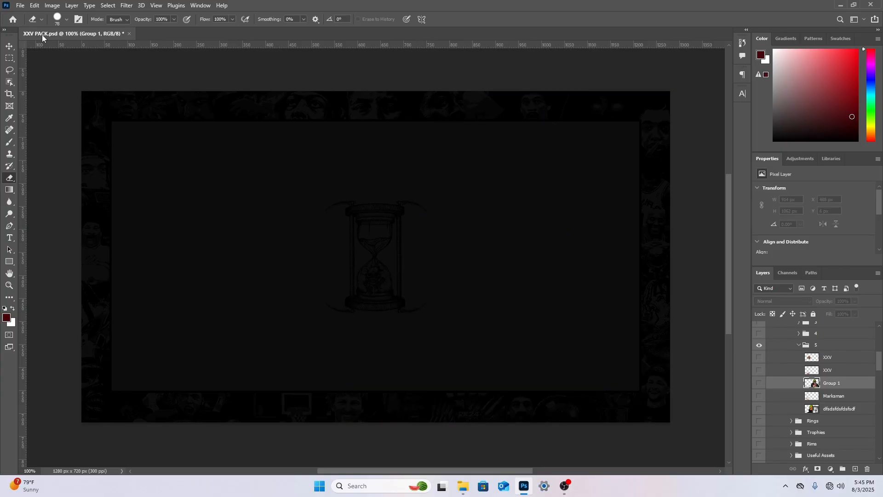
click(798, 345)
click(759, 345)
scroll(763, 350, up, 5)
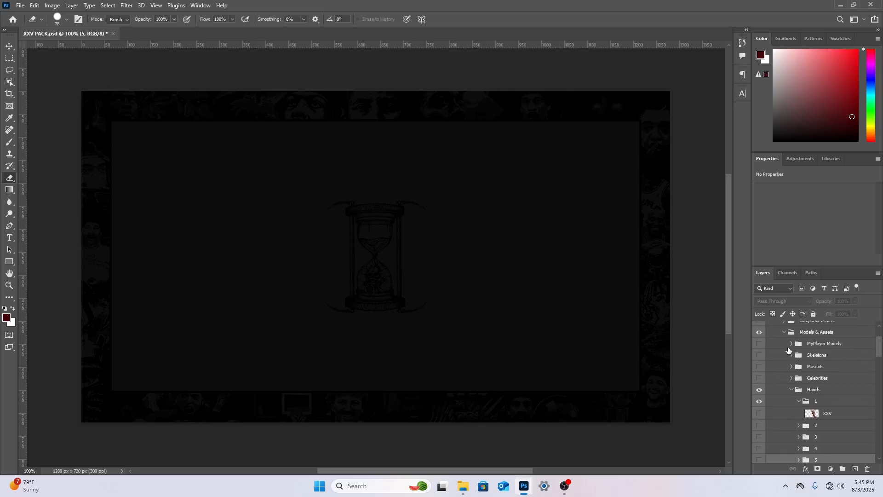
Show the MyPlayer Models group and preview its three models one at a time, leaving the two-player model visible
click(791, 367)
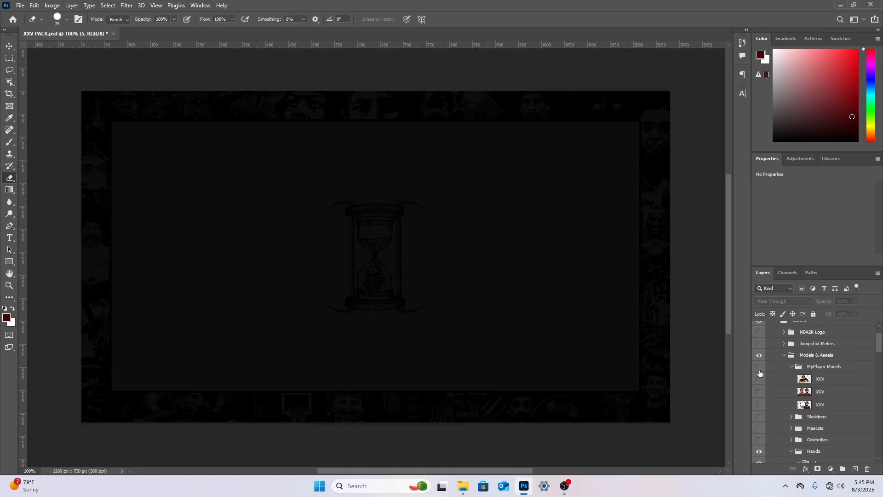
click(759, 367)
click(759, 378)
click(759, 378)
click(758, 391)
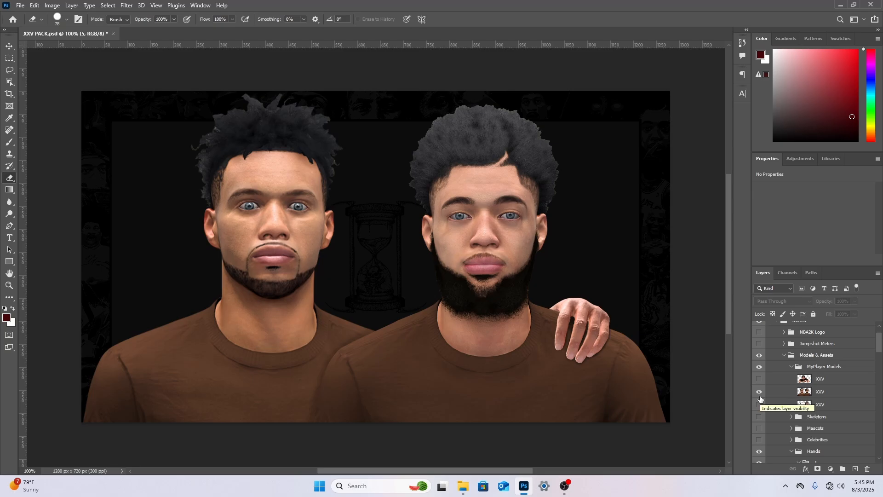
click(759, 392)
click(759, 404)
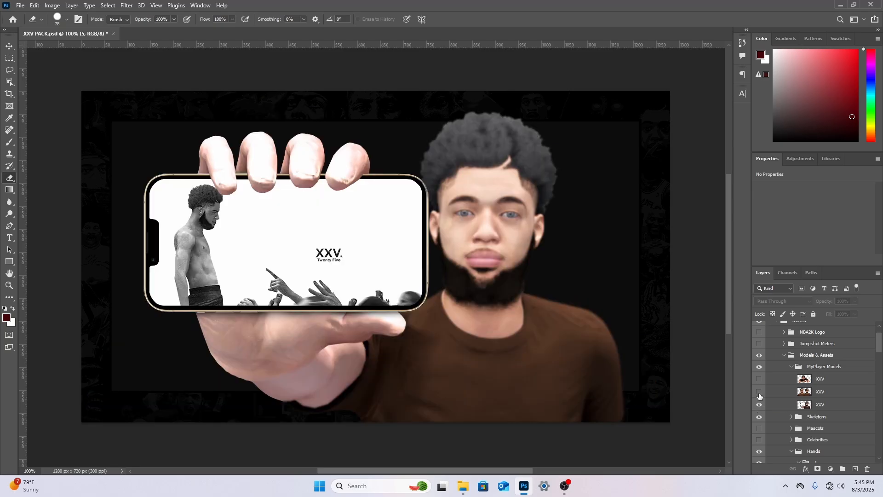
click(759, 391)
click(758, 405)
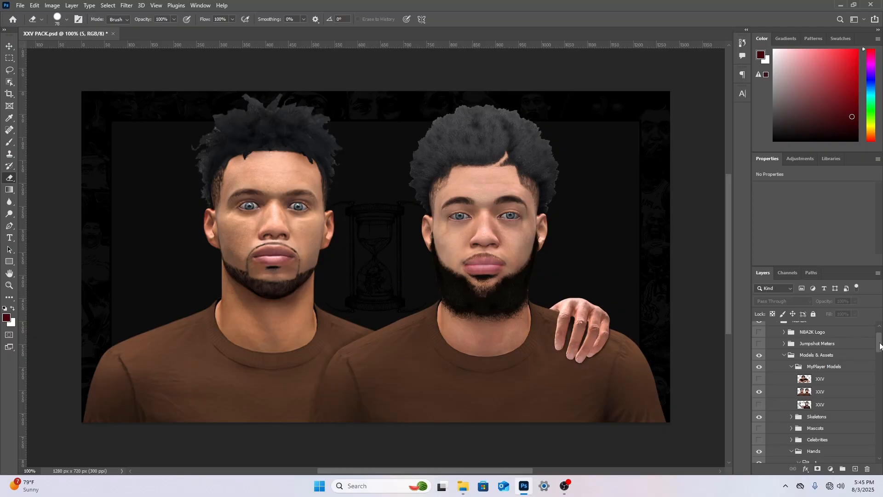
Preview hand groups 2, 3 and 4 in turn, hiding each one again
drag(880, 346, 875, 365)
click(758, 355)
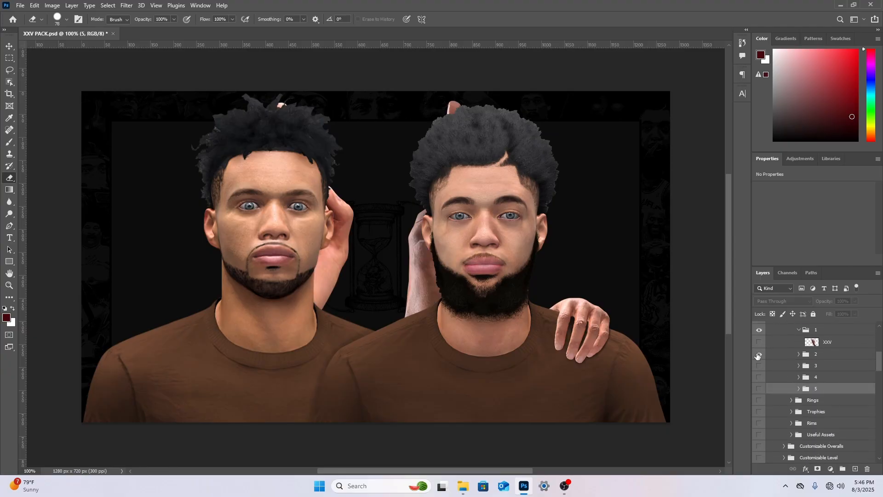
click(759, 355)
scroll(758, 355, up, 1)
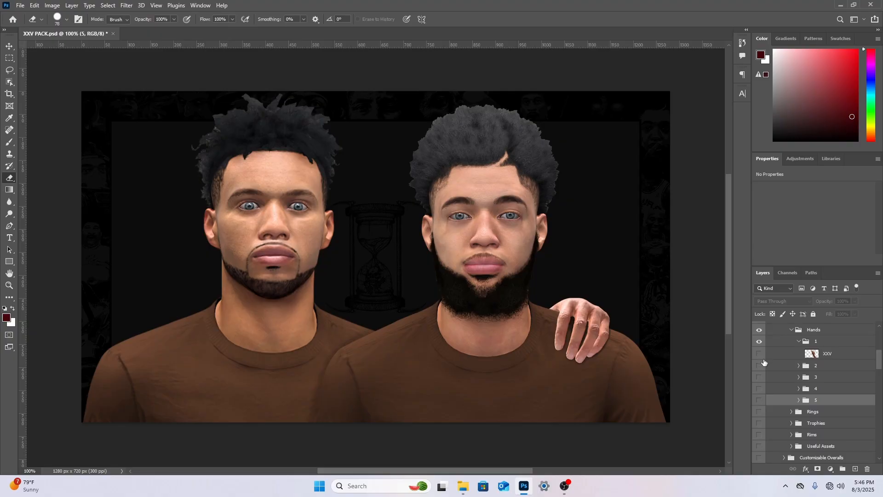
click(760, 378)
click(759, 377)
click(759, 389)
click(759, 388)
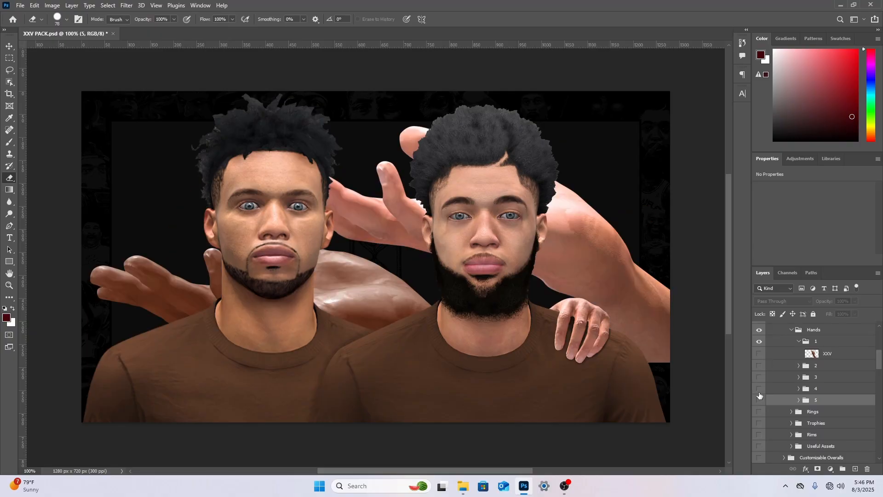
Show the first hand in group 5, rotate it about 34°, scale it to about 60%, and place it on the bearded player's outer shoulder
click(759, 400)
click(799, 400)
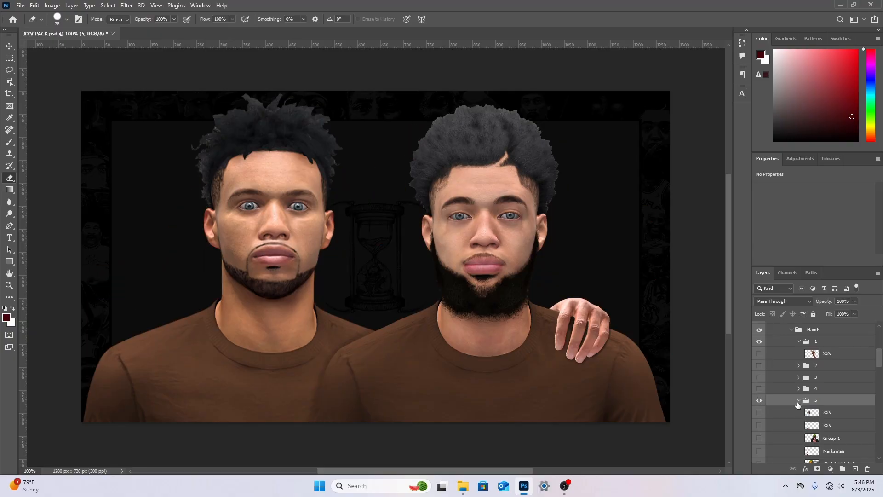
click(759, 412)
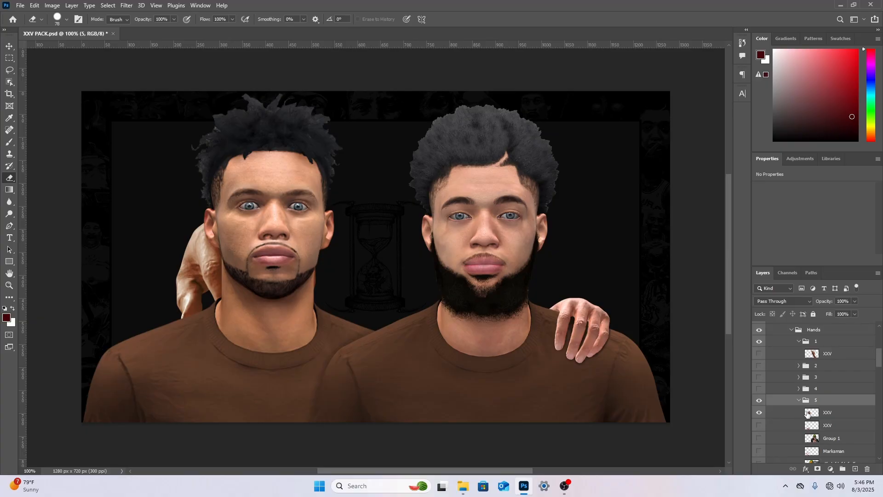
click(834, 414)
key(ctrl+t)
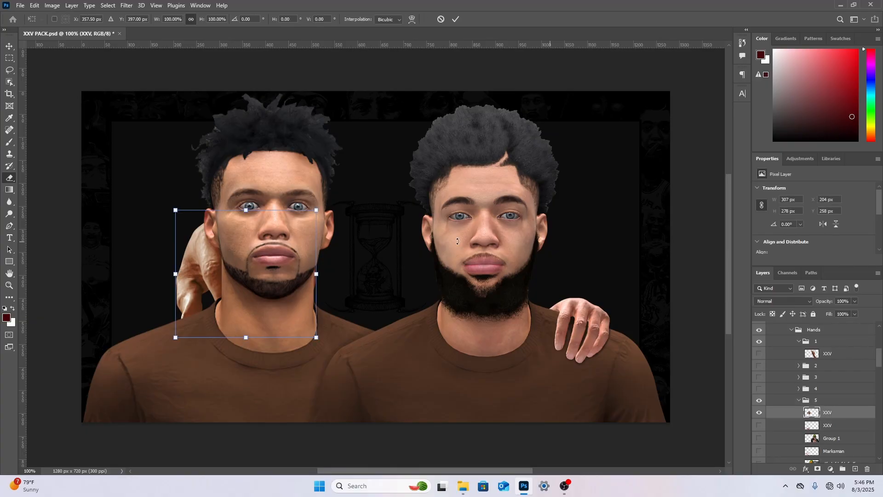
drag(284, 296, 679, 325)
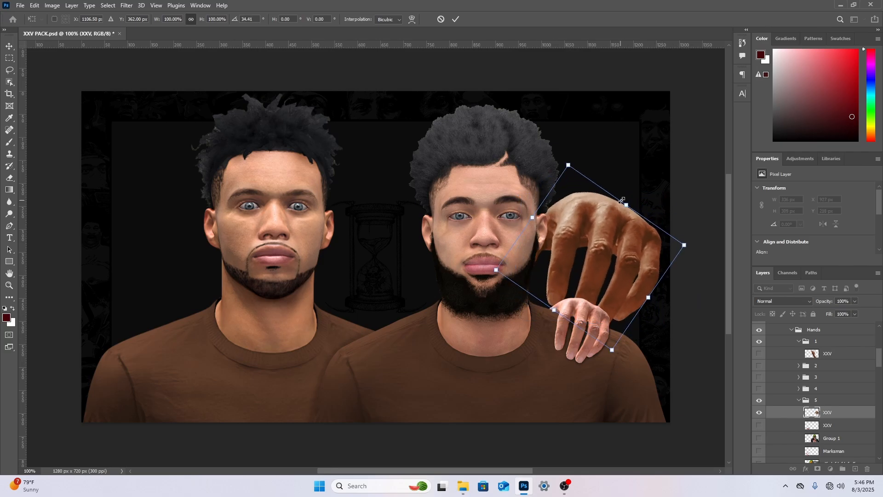
drag(621, 201, 606, 254)
drag(589, 299, 590, 357)
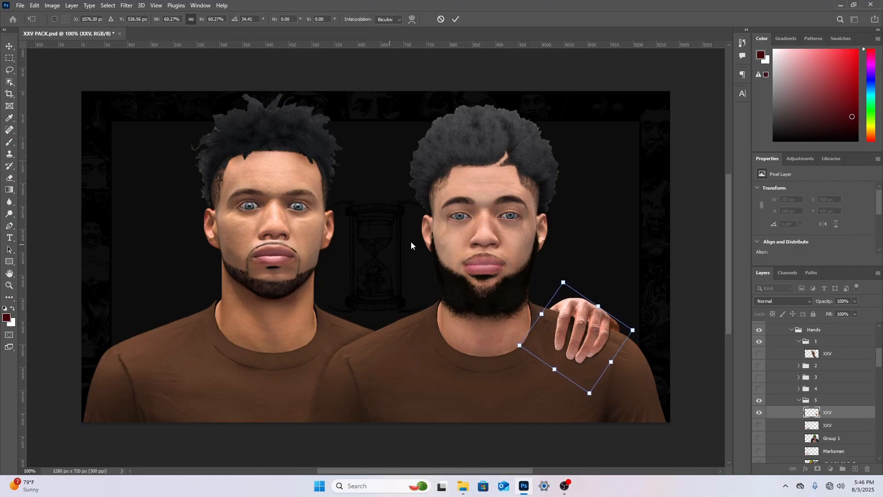
Hide the transformed hand layer, and collapse and hide group 5
click(758, 413)
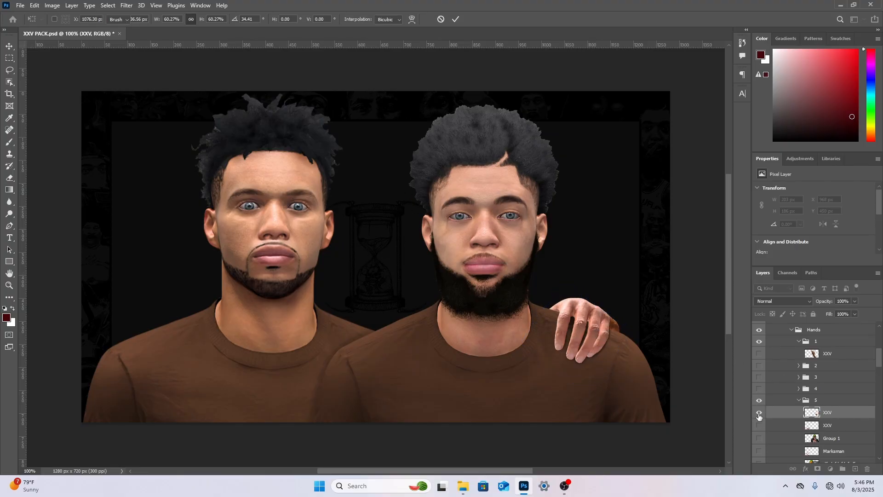
click(798, 400)
click(761, 401)
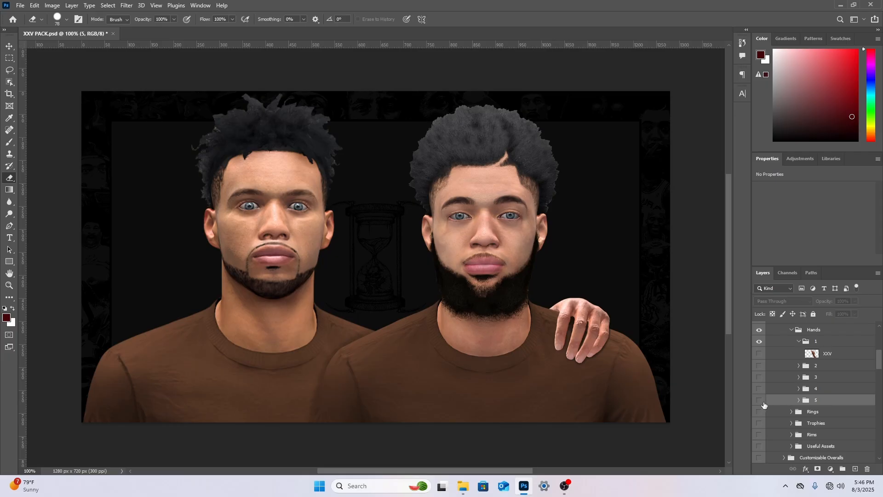
Hide the two-player model, and preview the shouting model and the phone-holding model in turn, hiding each again
scroll(767, 382, up, 4)
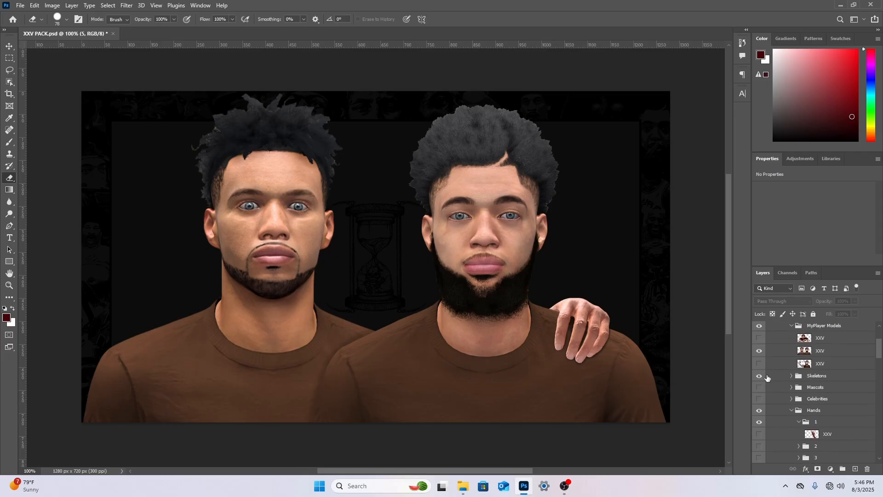
click(759, 350)
click(759, 337)
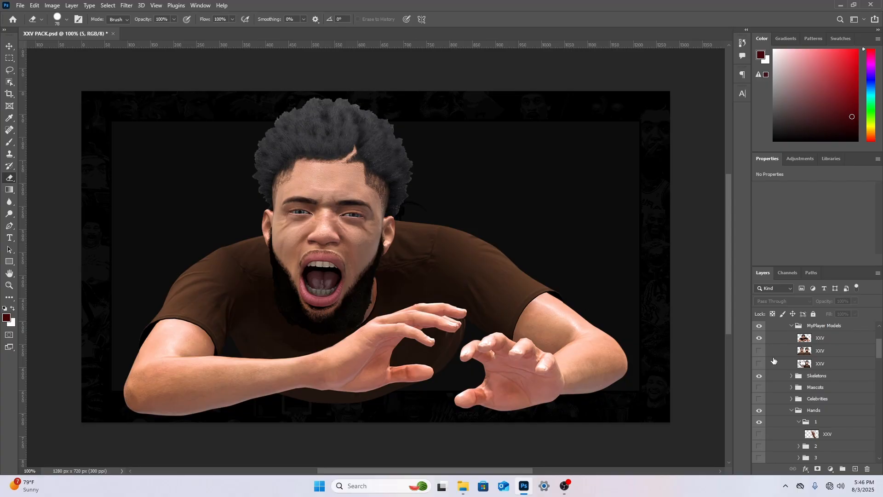
click(758, 337)
click(759, 363)
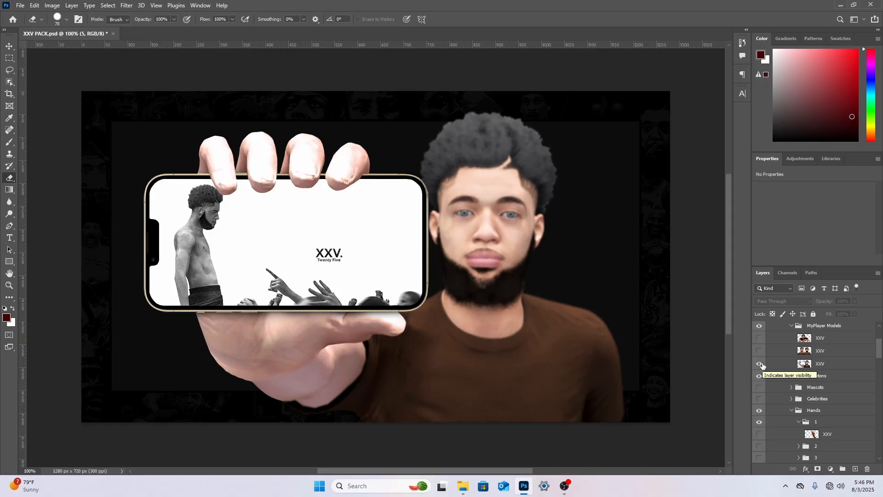
click(762, 365)
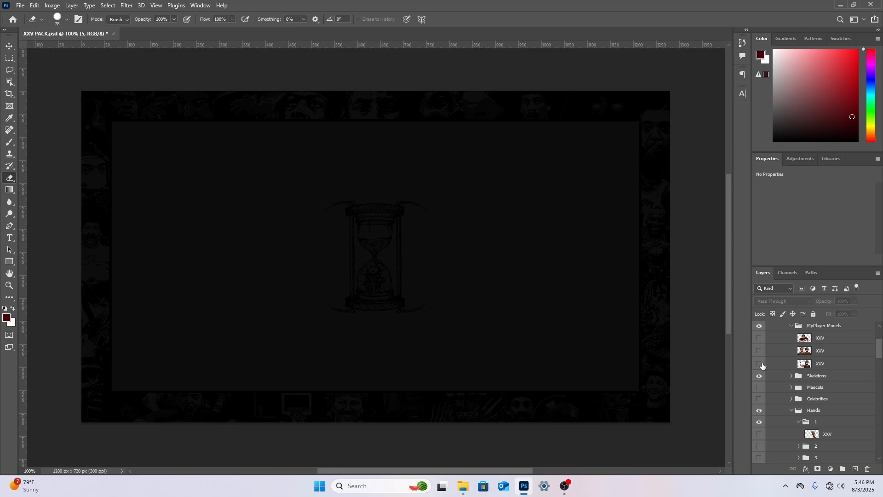
Preview the two-player model once more, hide it, and return to the hand groups in the layer list
drag(878, 350, 878, 355)
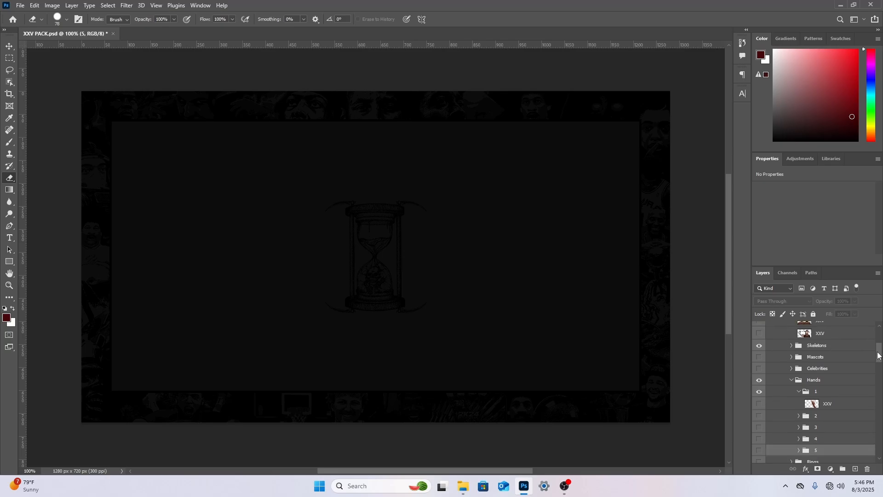
scroll(764, 368, up, 2)
click(759, 343)
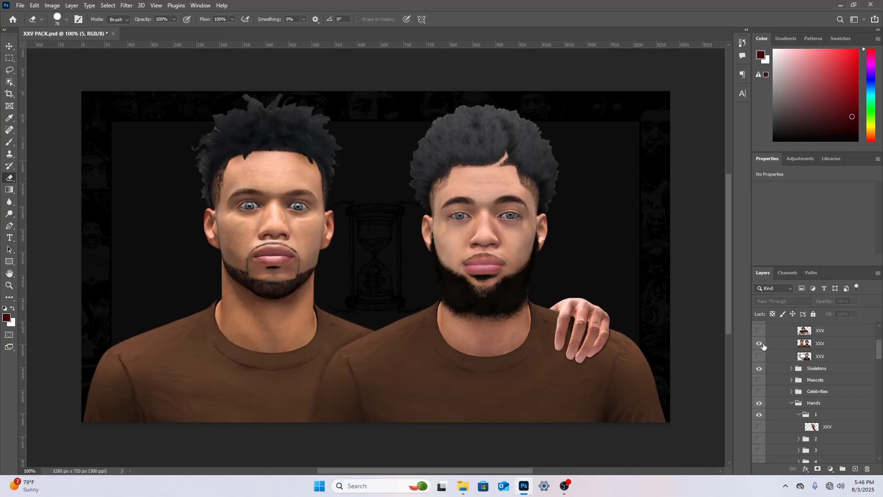
click(763, 345)
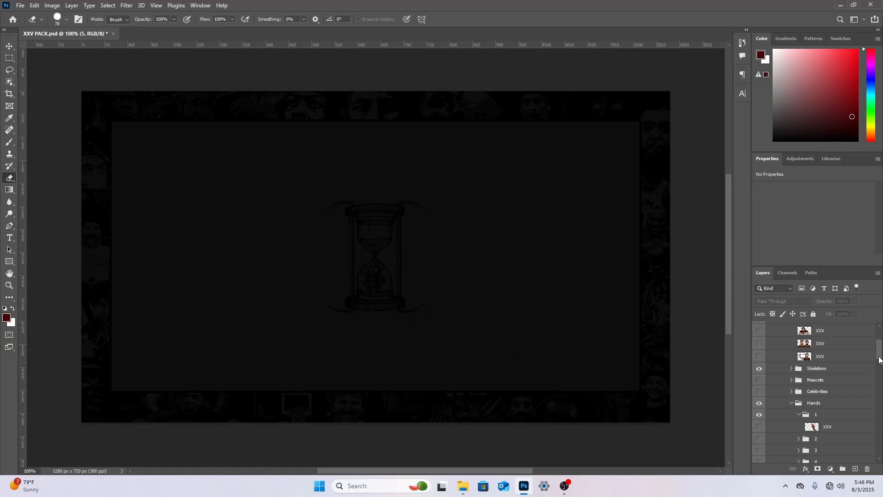
drag(880, 360, 879, 367)
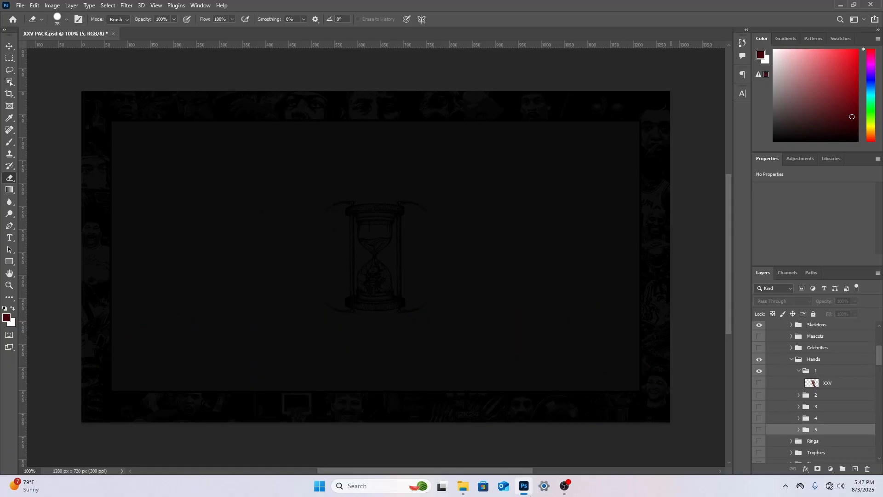
mouse_move(566, 492)
click(20, 5)
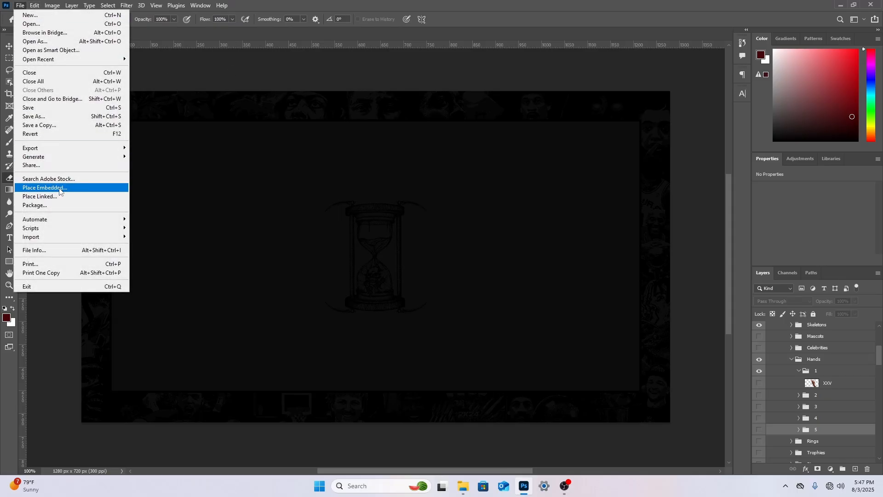
click(45, 187)
click(336, 103)
double_click(336, 103)
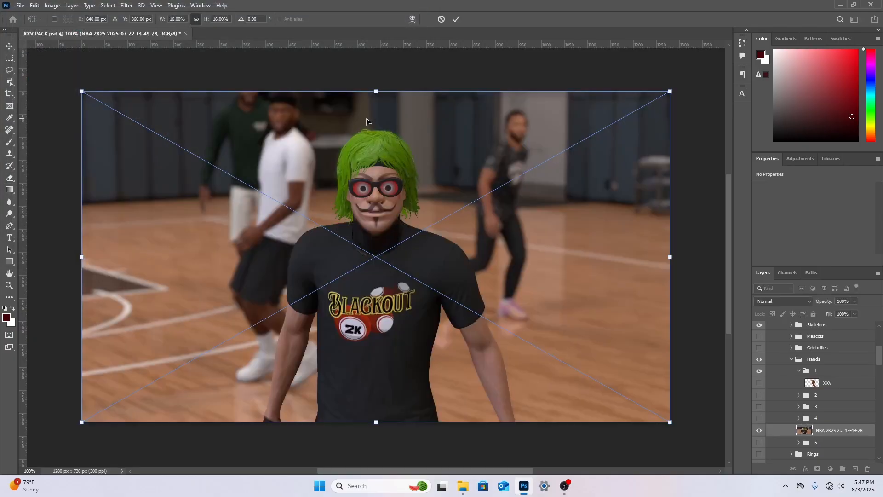
right_click(370, 150)
click(385, 154)
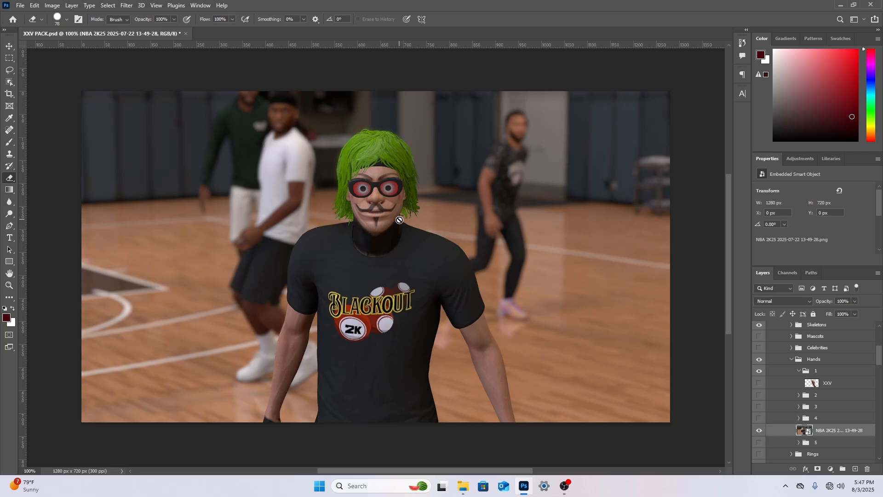
Hide the placed NBA 2K25 screenshot layer and collapse group 1 in the Hands group
click(759, 430)
click(799, 370)
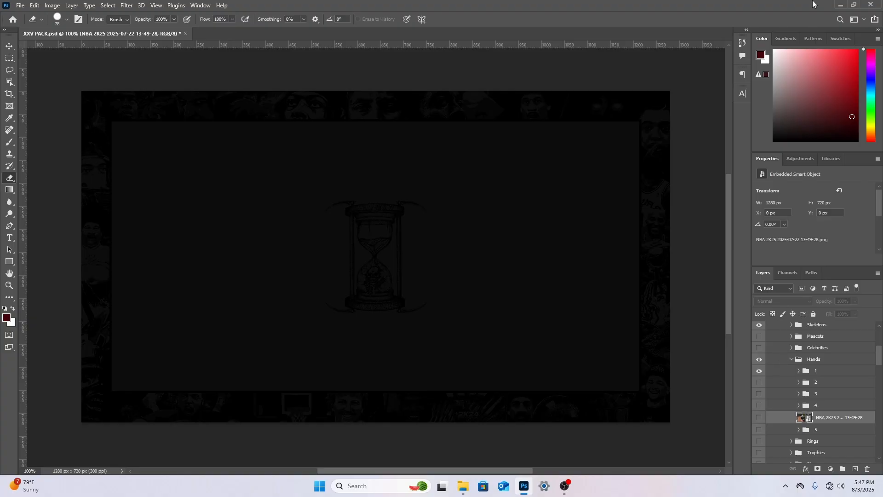
Quit the program without saving the changes to XXV PACK.psd
click(870, 4)
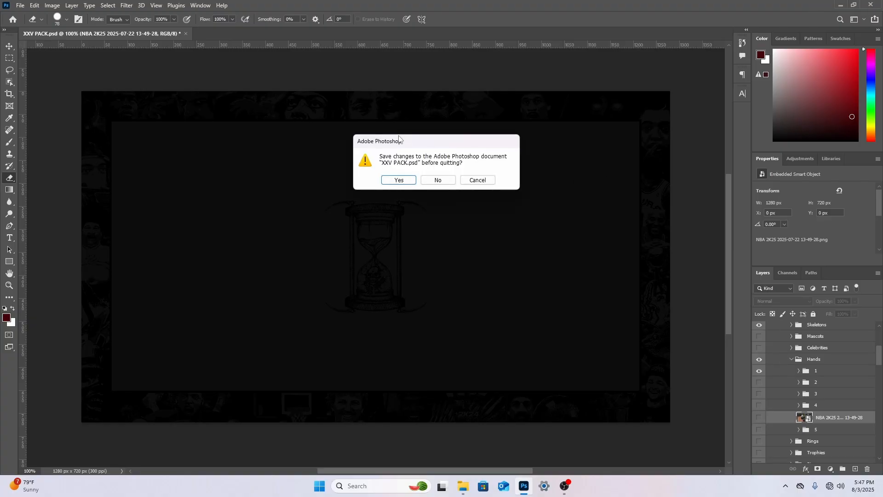
click(434, 180)
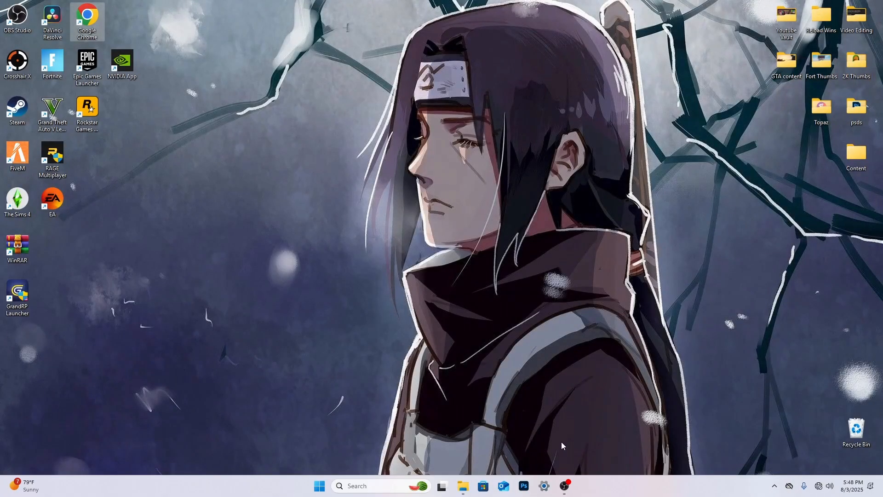